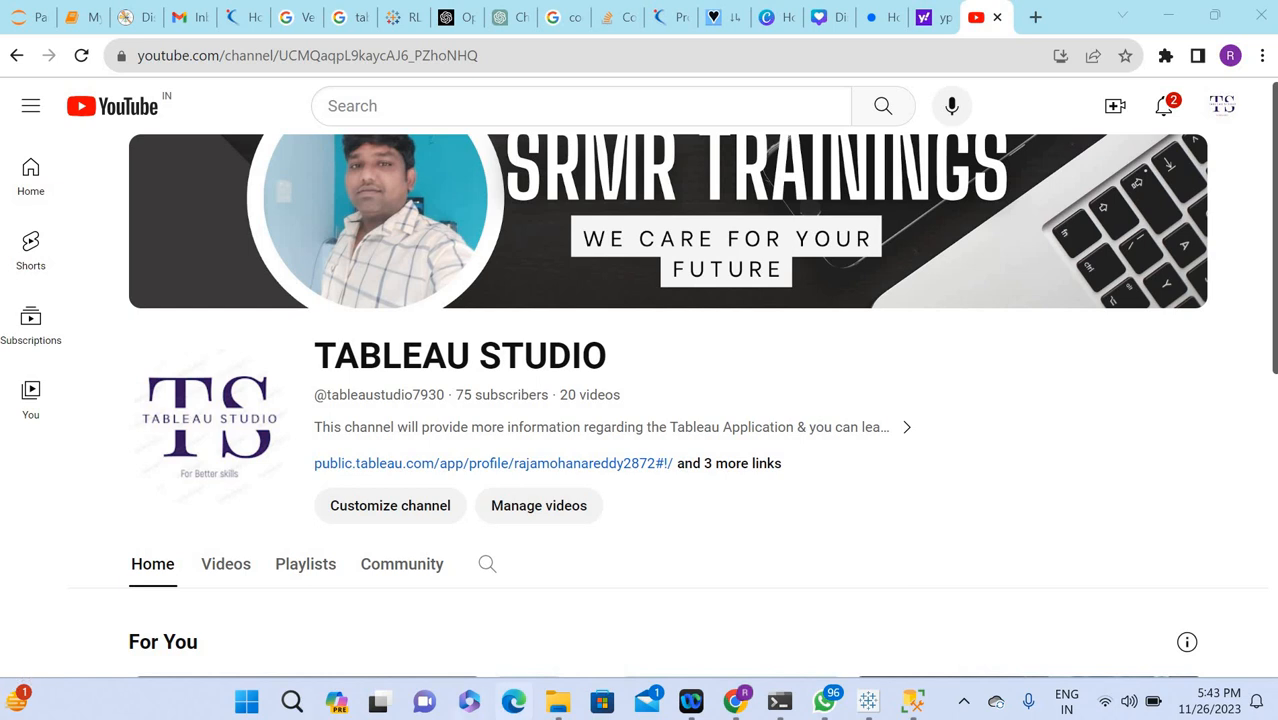
# Switch to Tableau Public, go to the dashboard table's source worksheet and close the Format Shading pane.
pyautogui.click(869, 702)
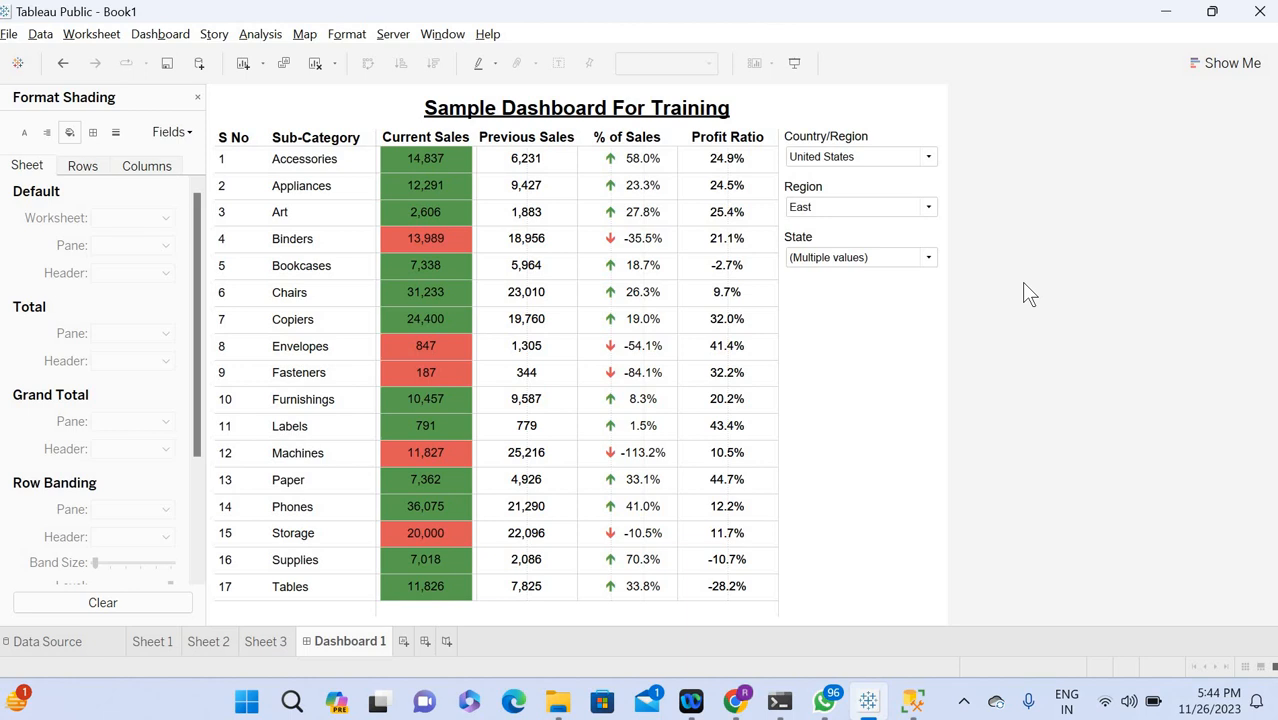
pyautogui.click(772, 244)
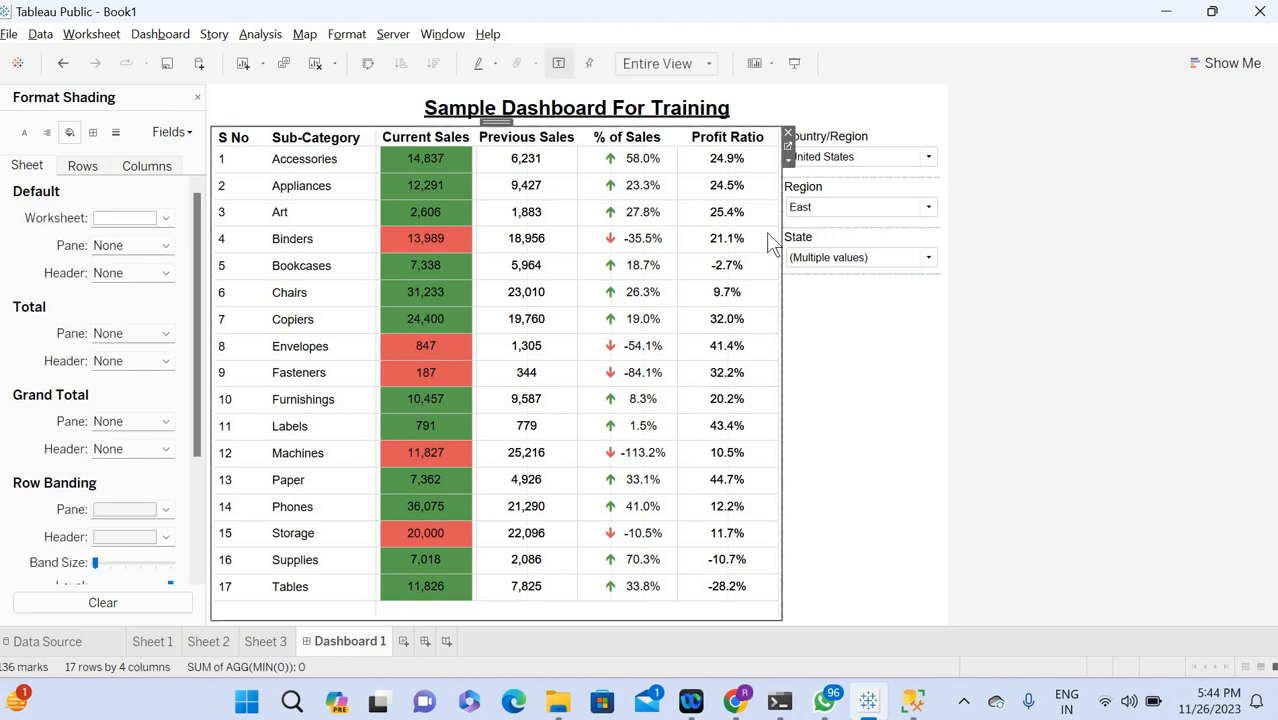
pyautogui.click(788, 146)
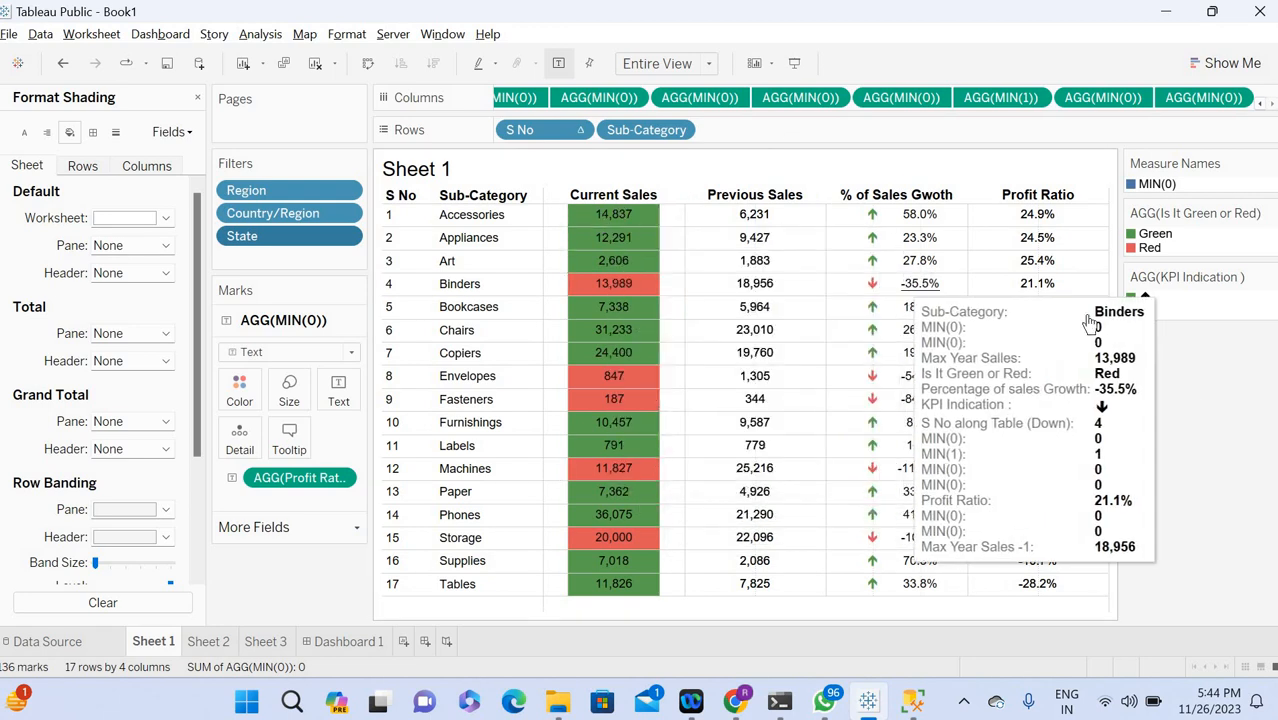
pyautogui.click(198, 100)
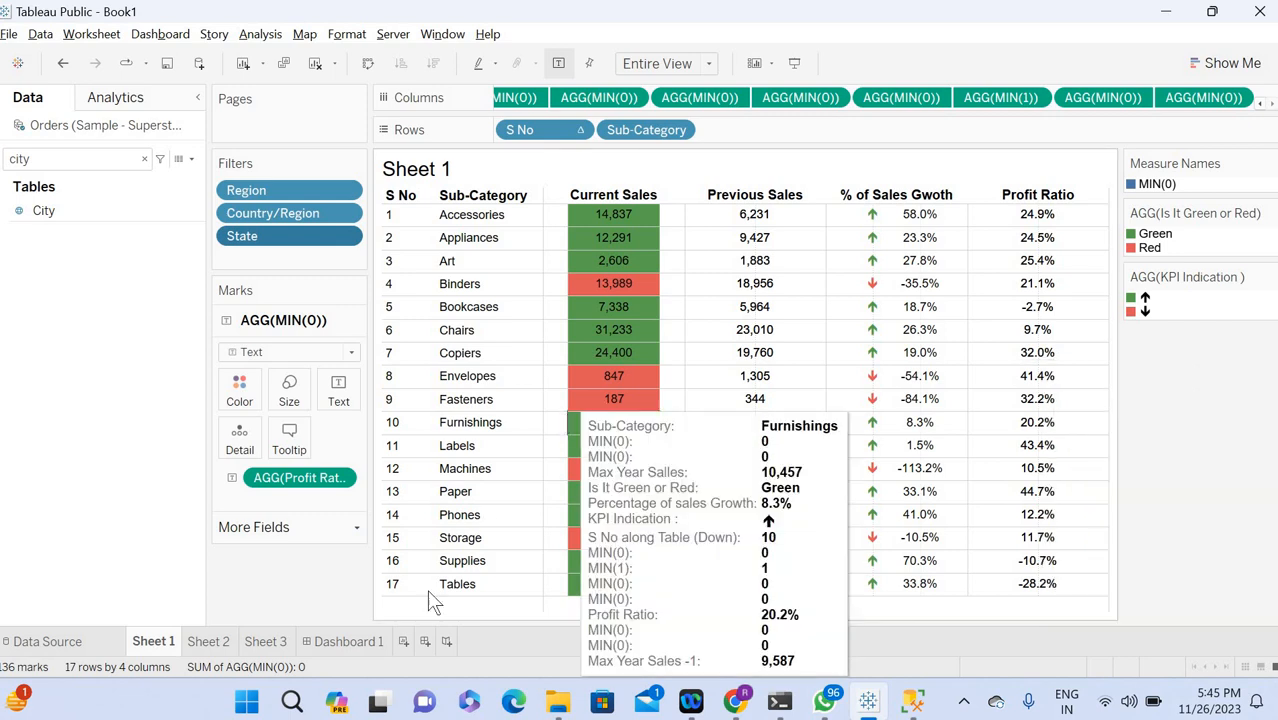
# Return to Dashboard 1 and check which values the Country/Region filter offers.
pyautogui.click(348, 643)
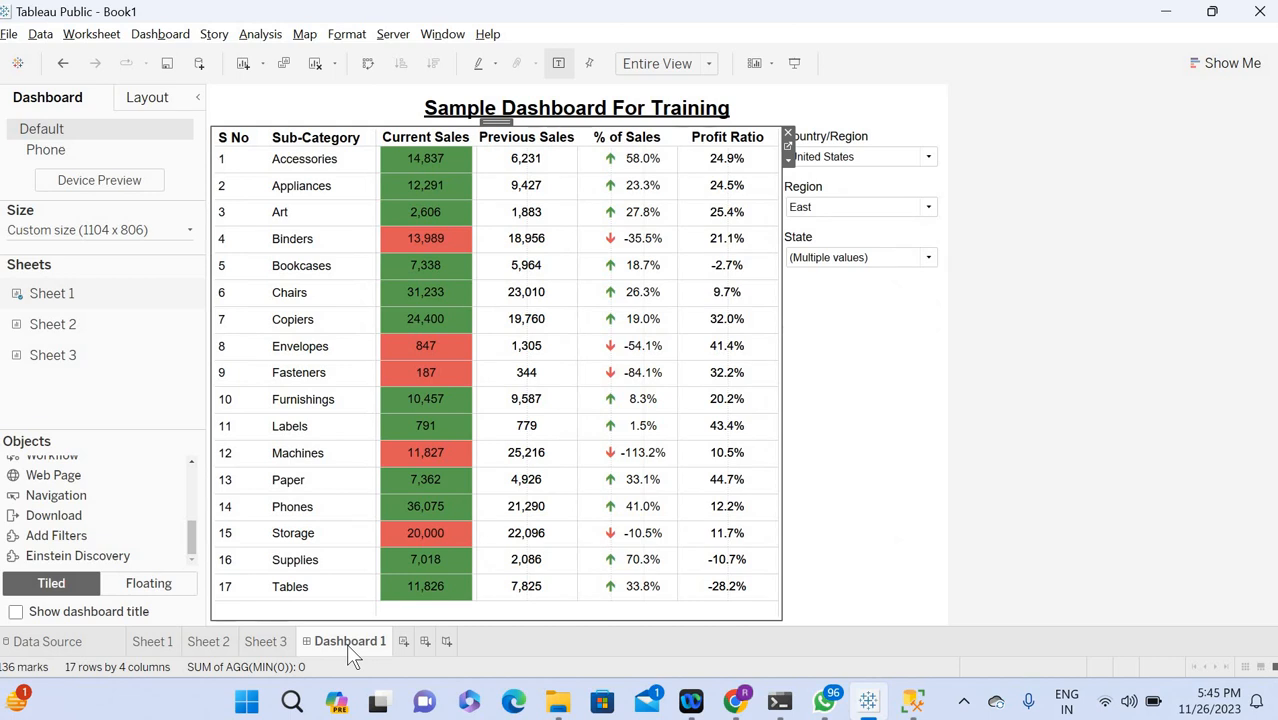
pyautogui.click(849, 168)
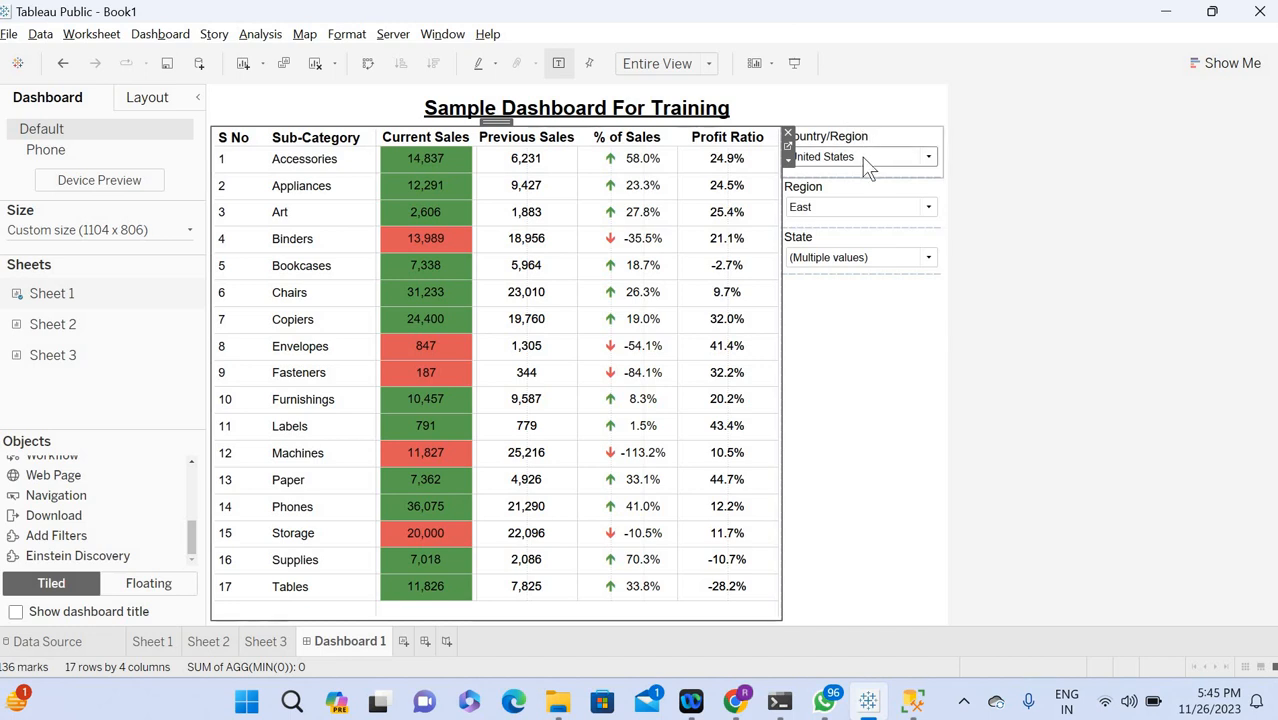
pyautogui.click(866, 163)
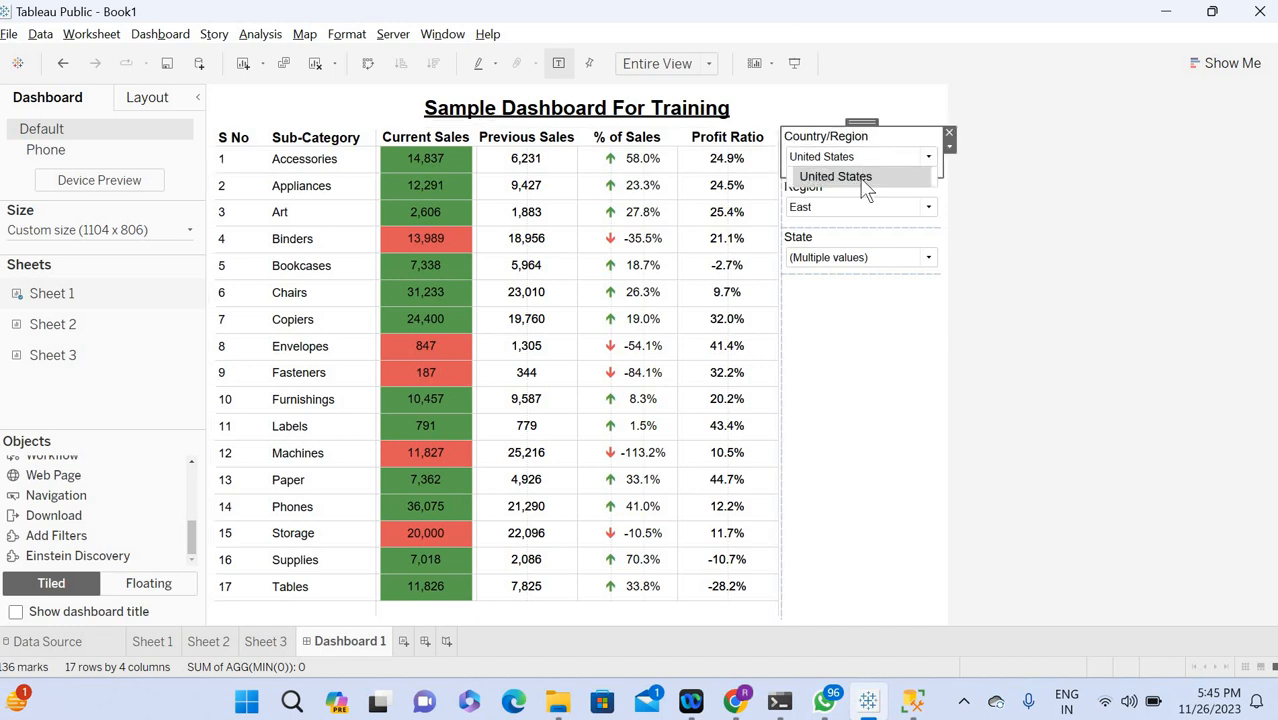
pyautogui.click(842, 195)
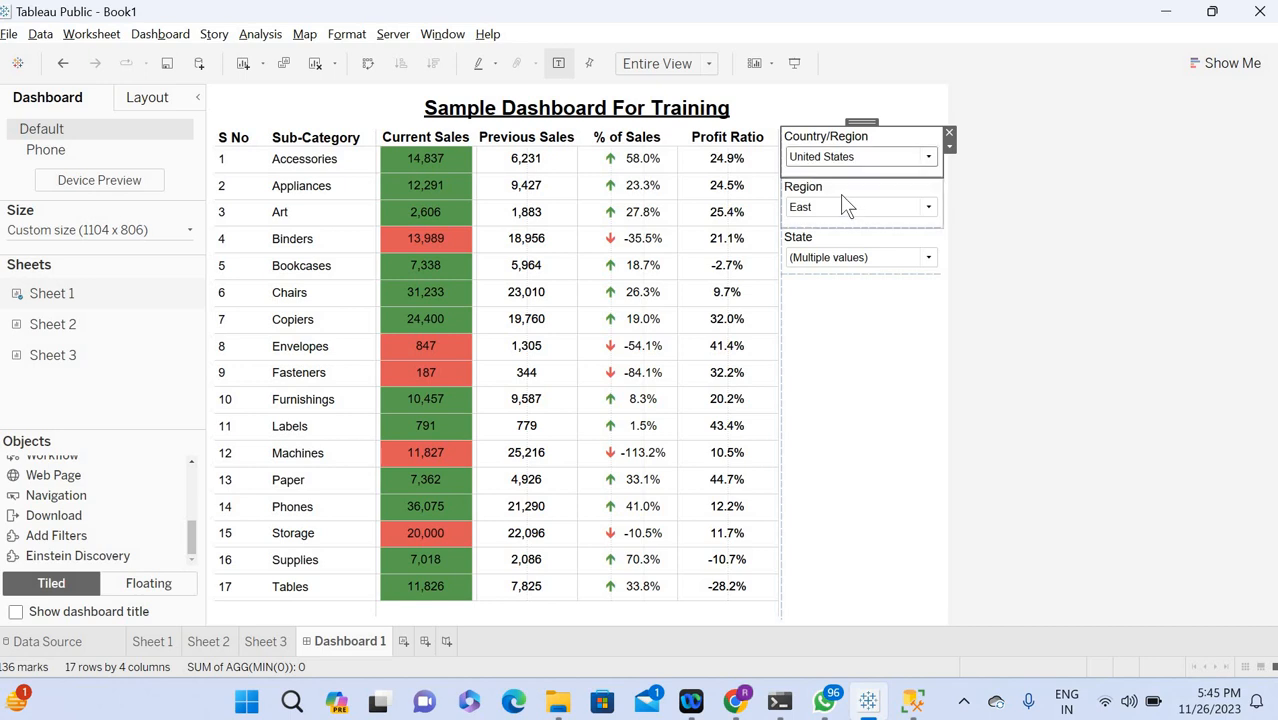
# Edit the dashboard's Region filter so that it uses all values.
pyautogui.click(828, 210)
pyautogui.click(848, 199)
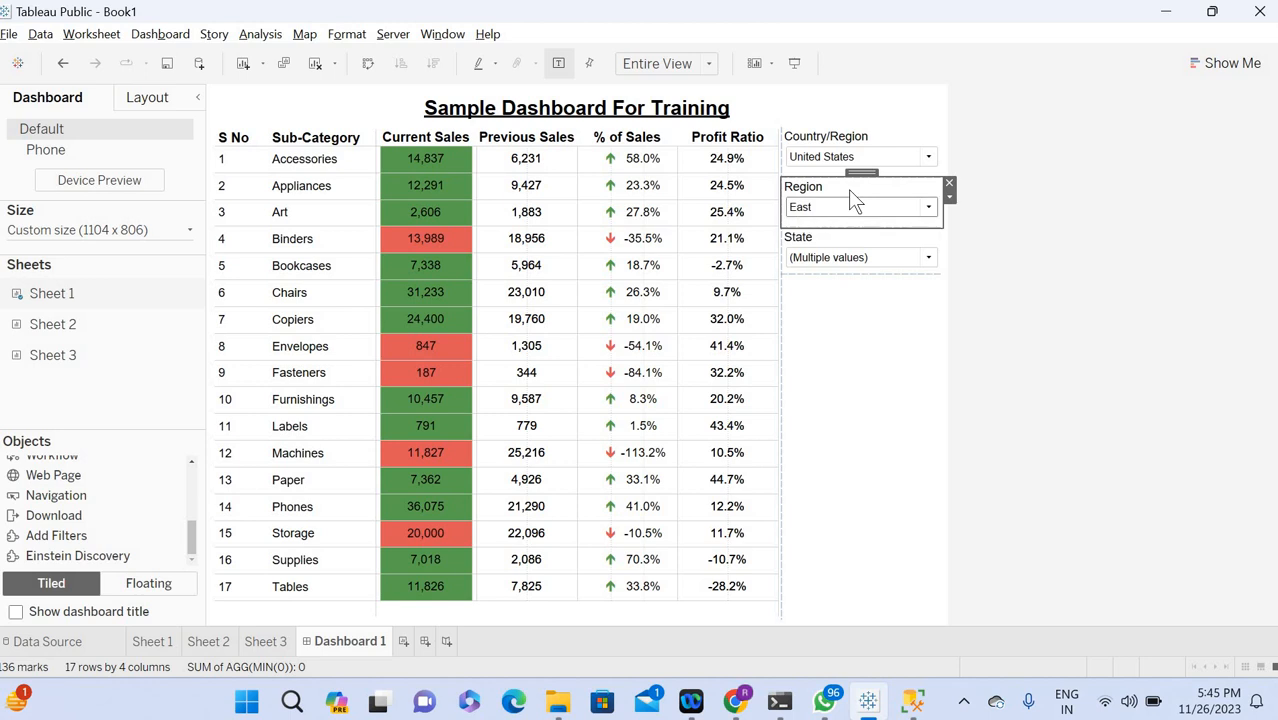
pyautogui.click(947, 198)
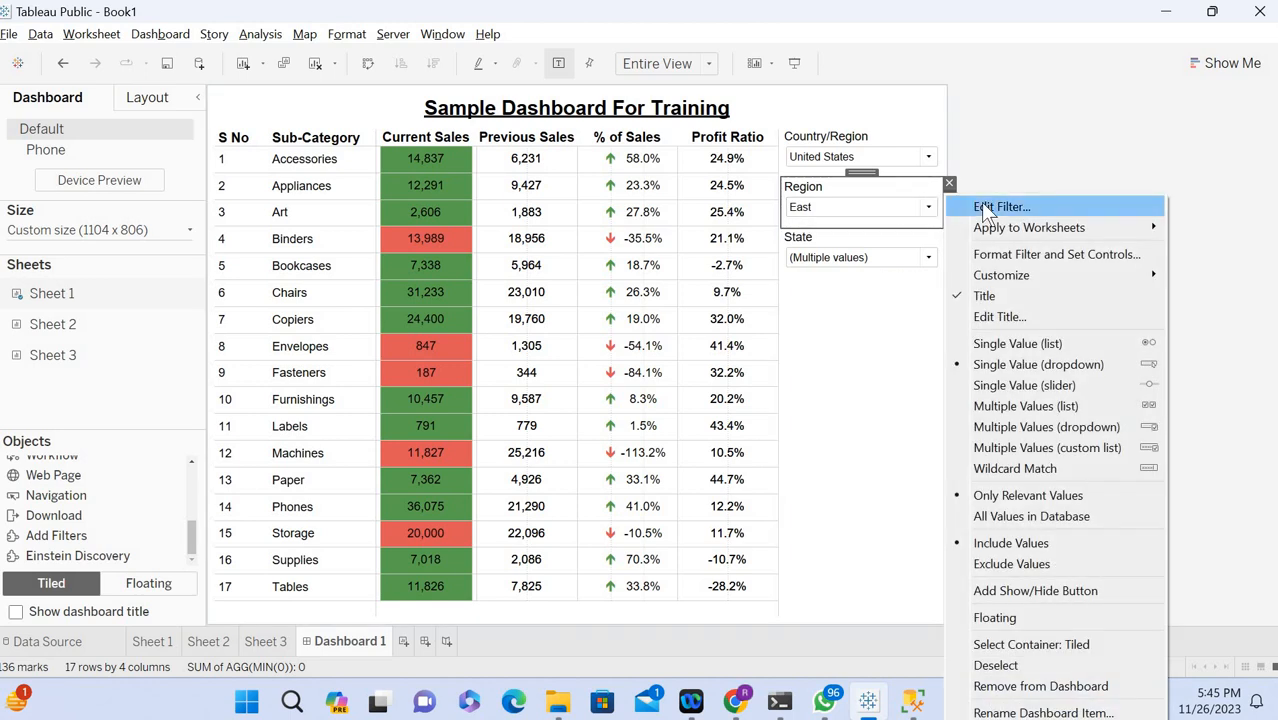
pyautogui.click(1001, 207)
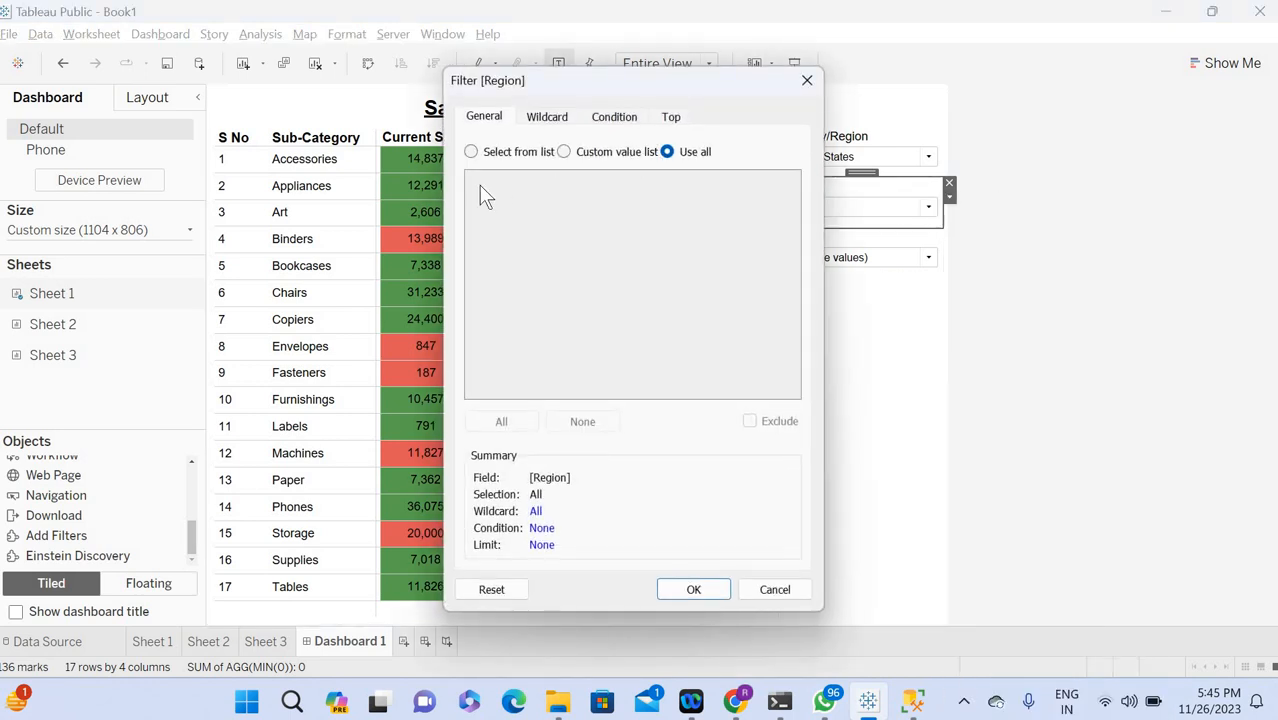
pyautogui.click(693, 589)
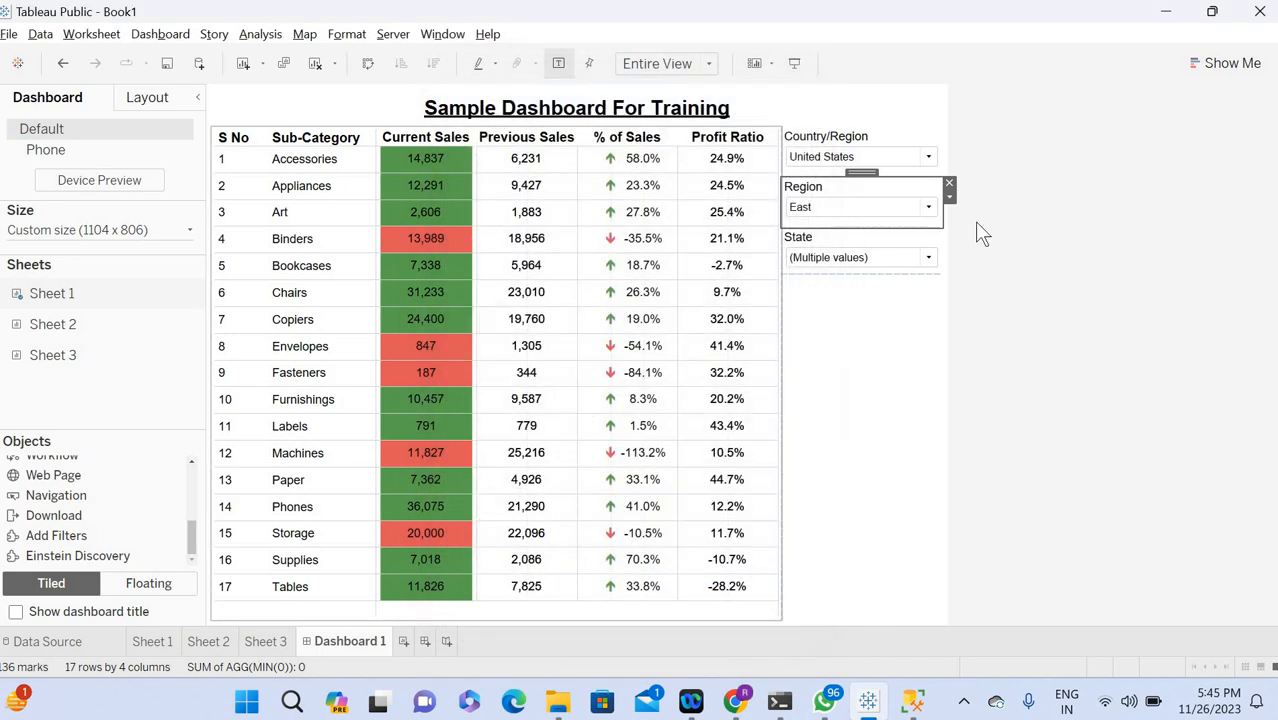
# Edit the dashboard's State filter to include all states.
pyautogui.click(857, 245)
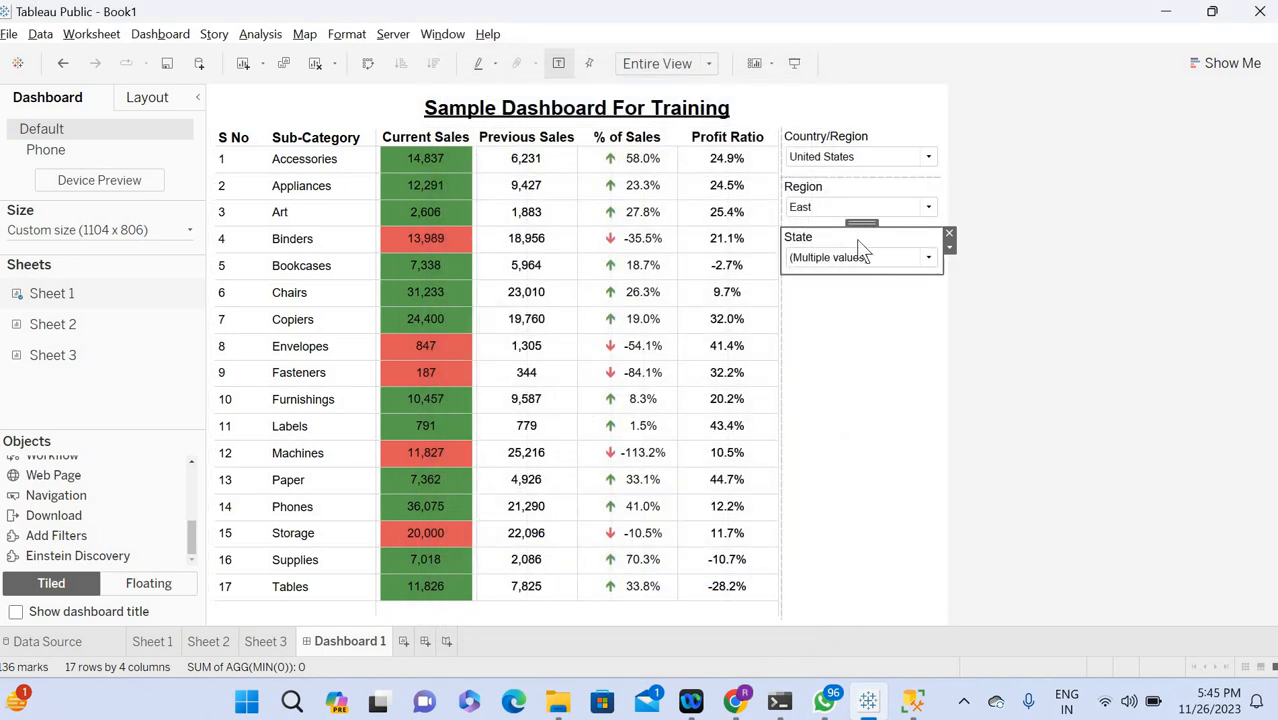
pyautogui.click(948, 246)
pyautogui.click(998, 206)
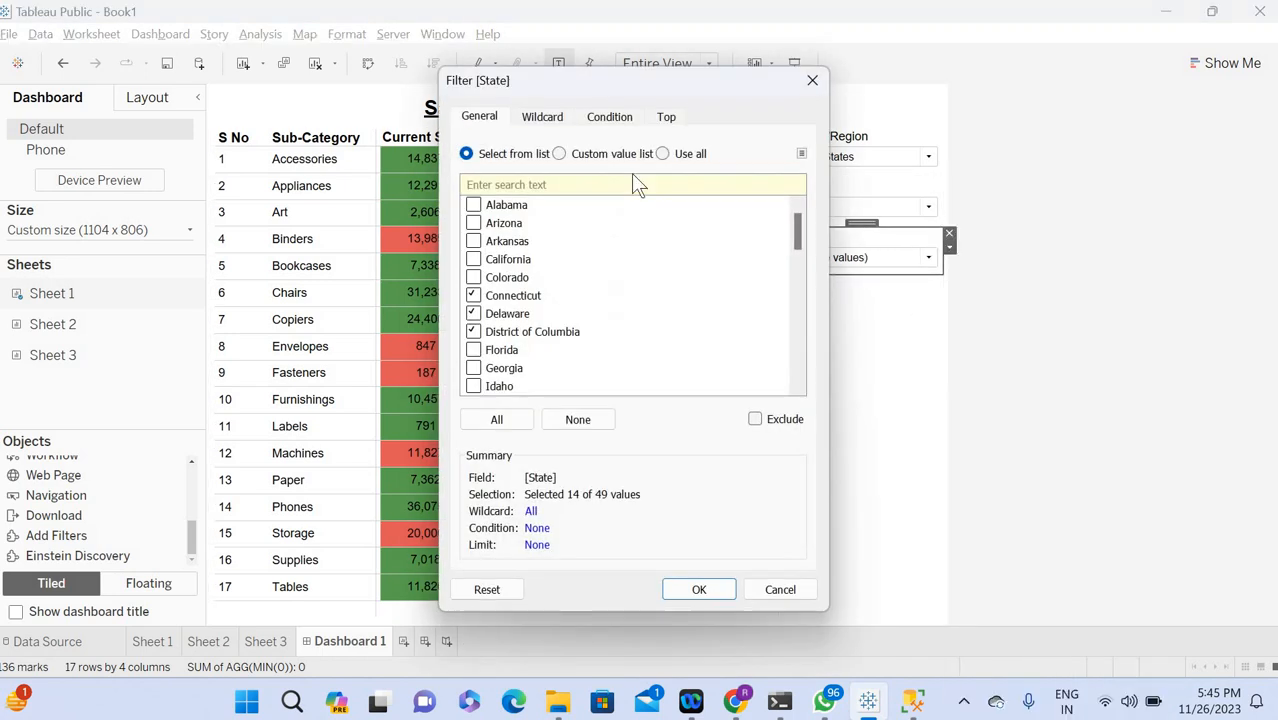
pyautogui.click(497, 420)
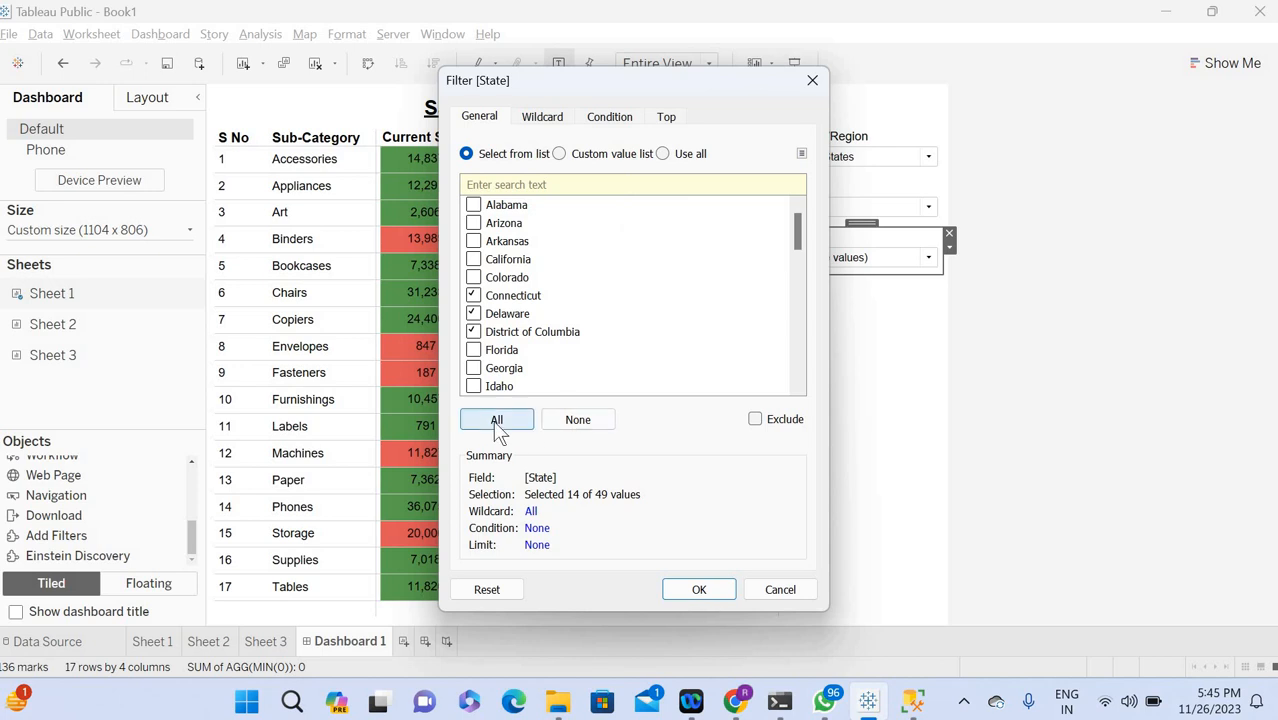
pyautogui.click(675, 590)
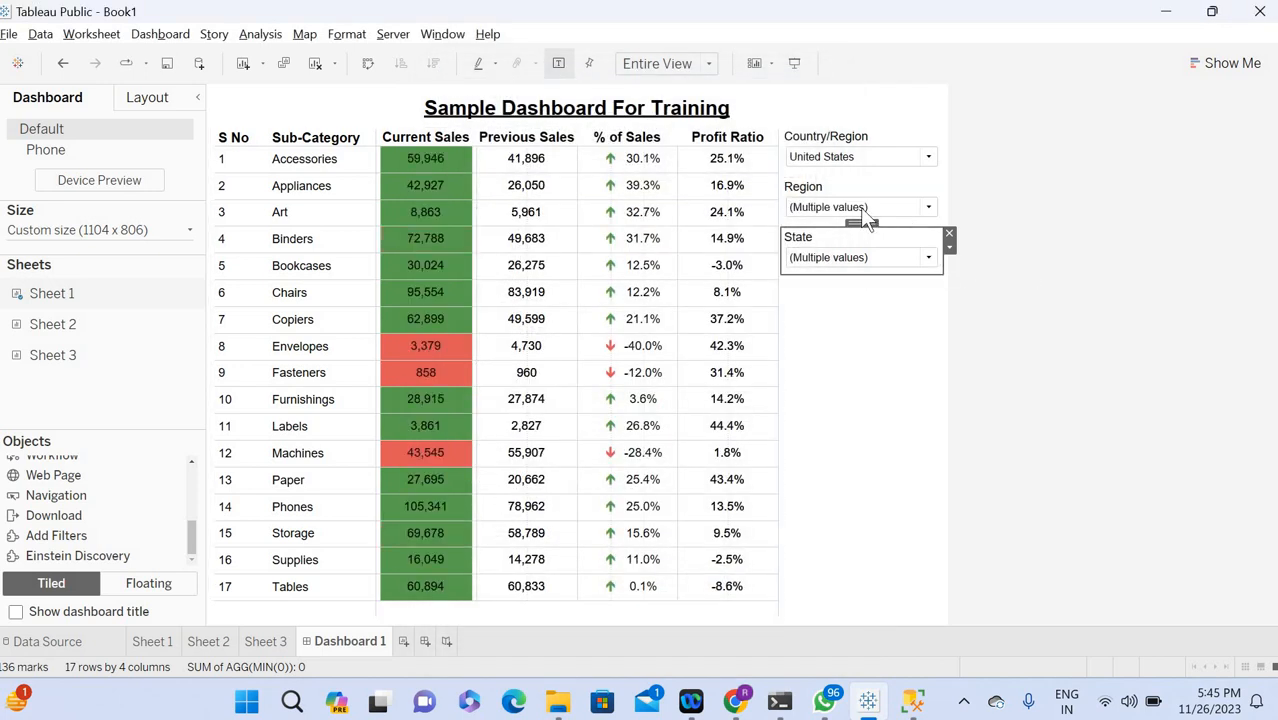
# Examine the choices offered by the Region and State filters.
pyautogui.click(865, 210)
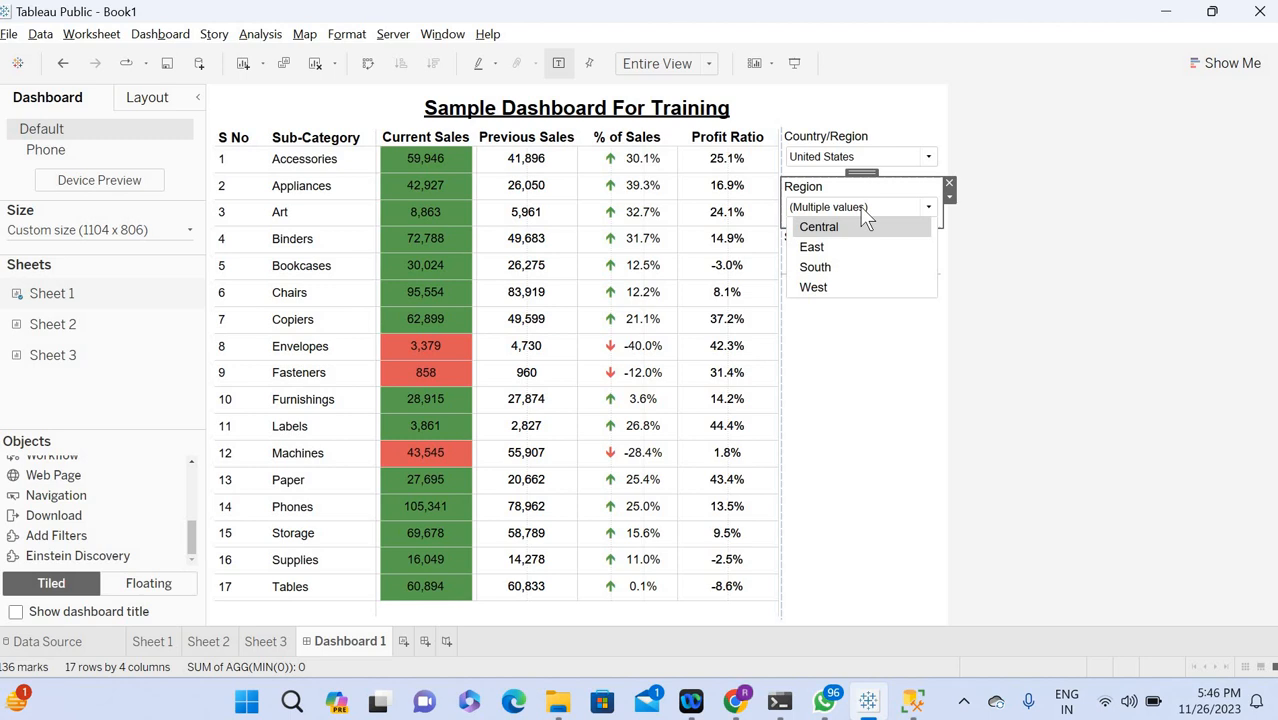
pyautogui.click(891, 186)
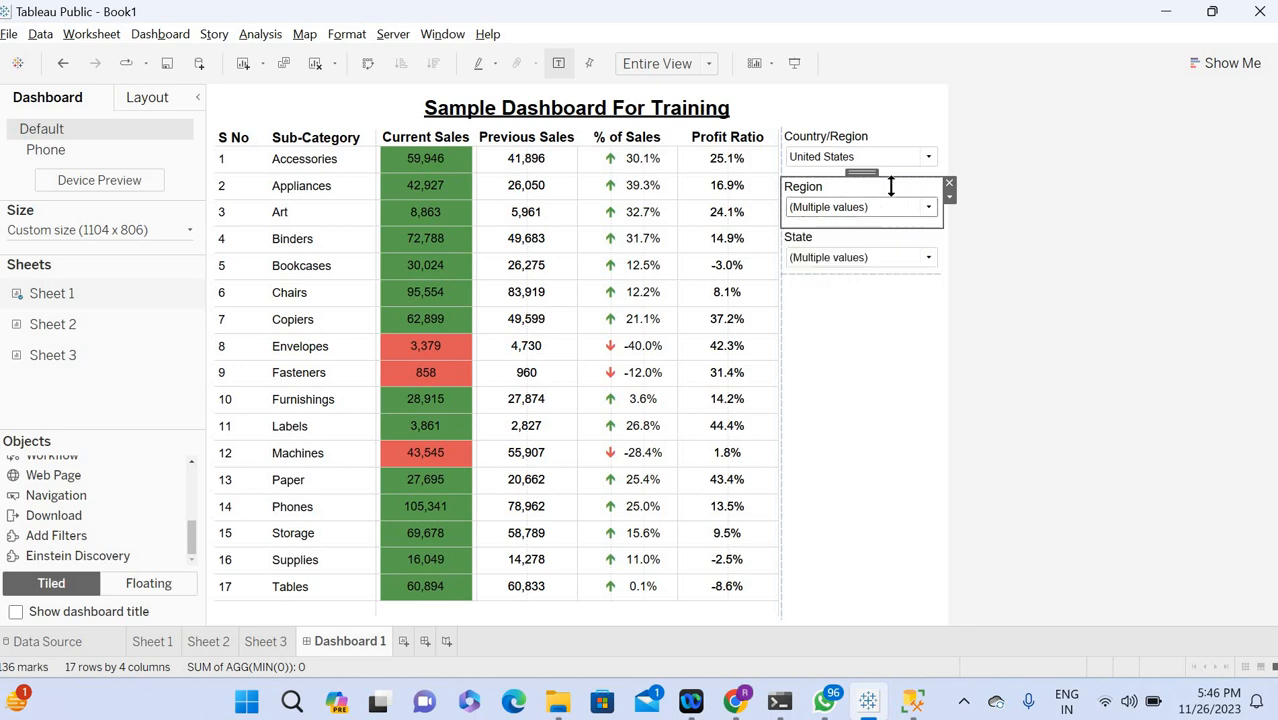
pyautogui.click(827, 210)
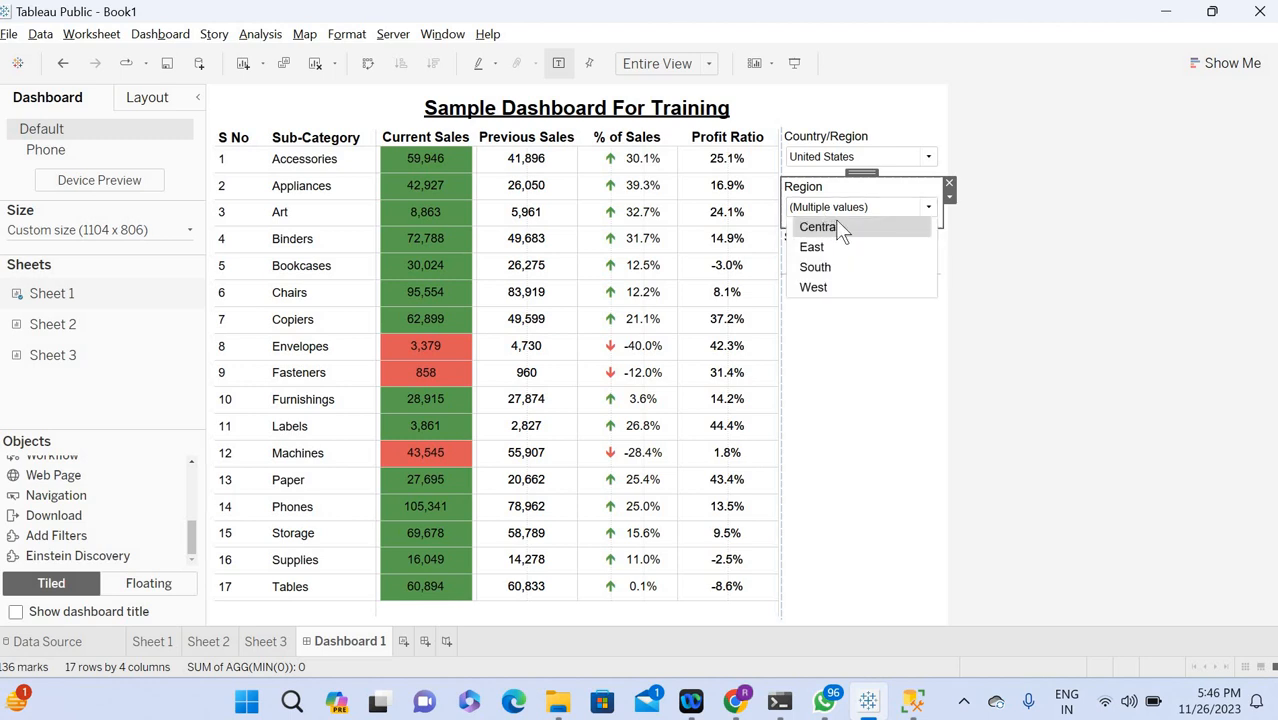
pyautogui.click(850, 371)
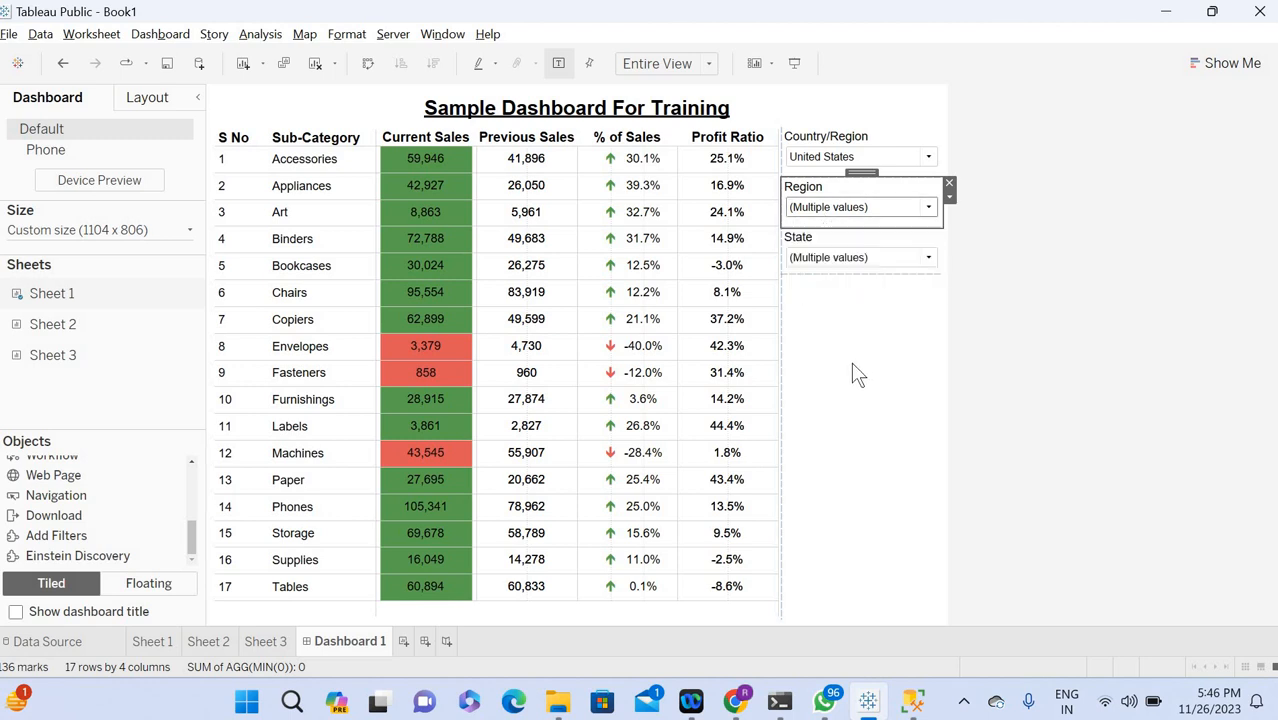
pyautogui.click(842, 259)
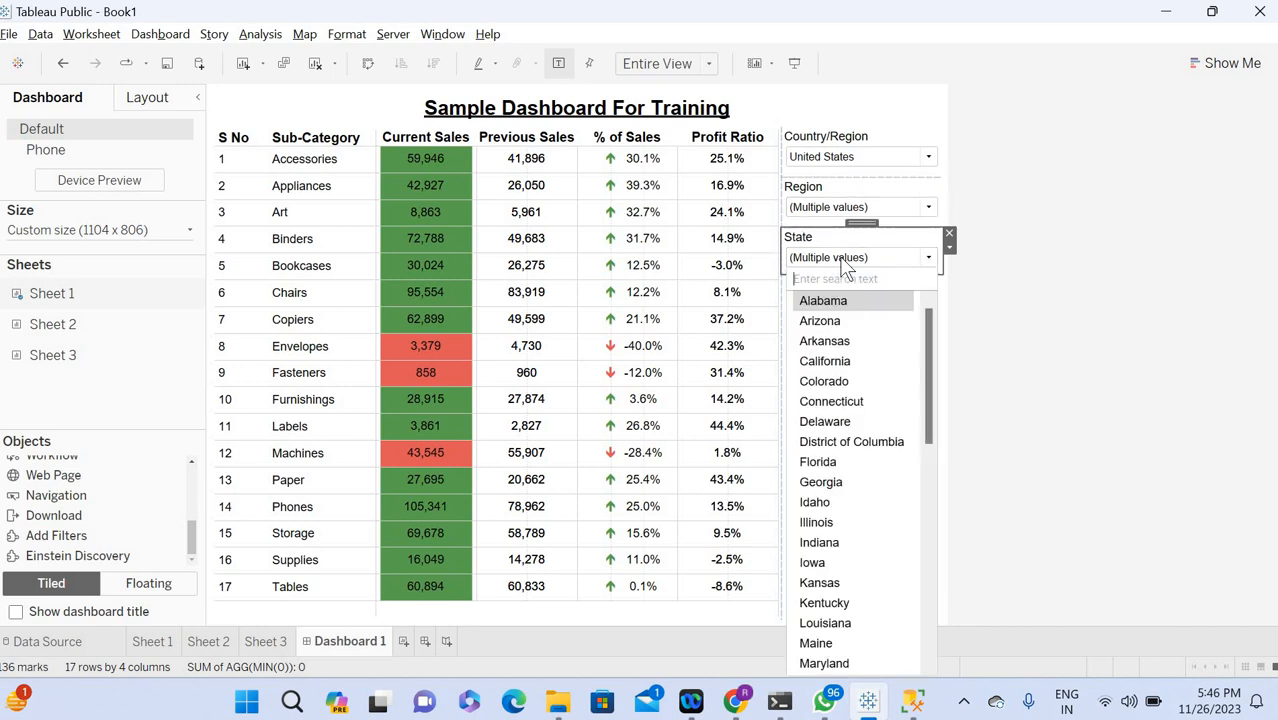
pyautogui.click(868, 245)
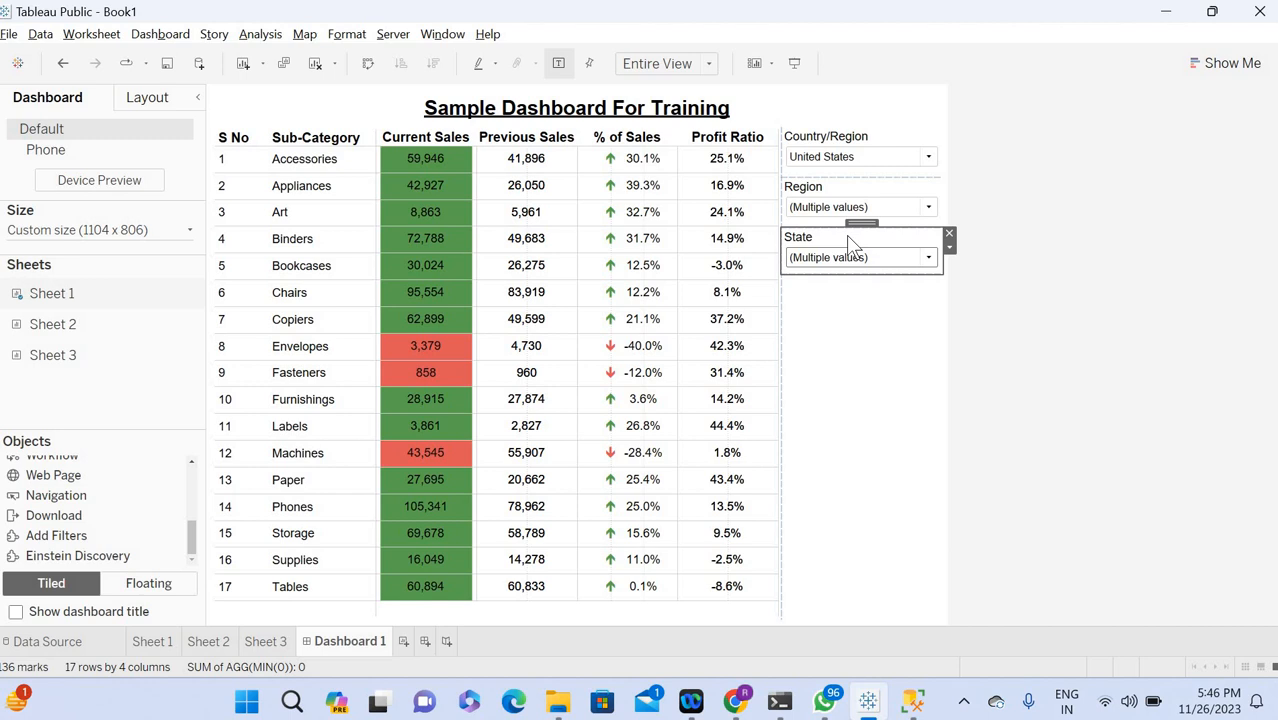
# Review the option menus of the State and Region filters, including the Region customization for showing the "All" value.
pyautogui.click(948, 250)
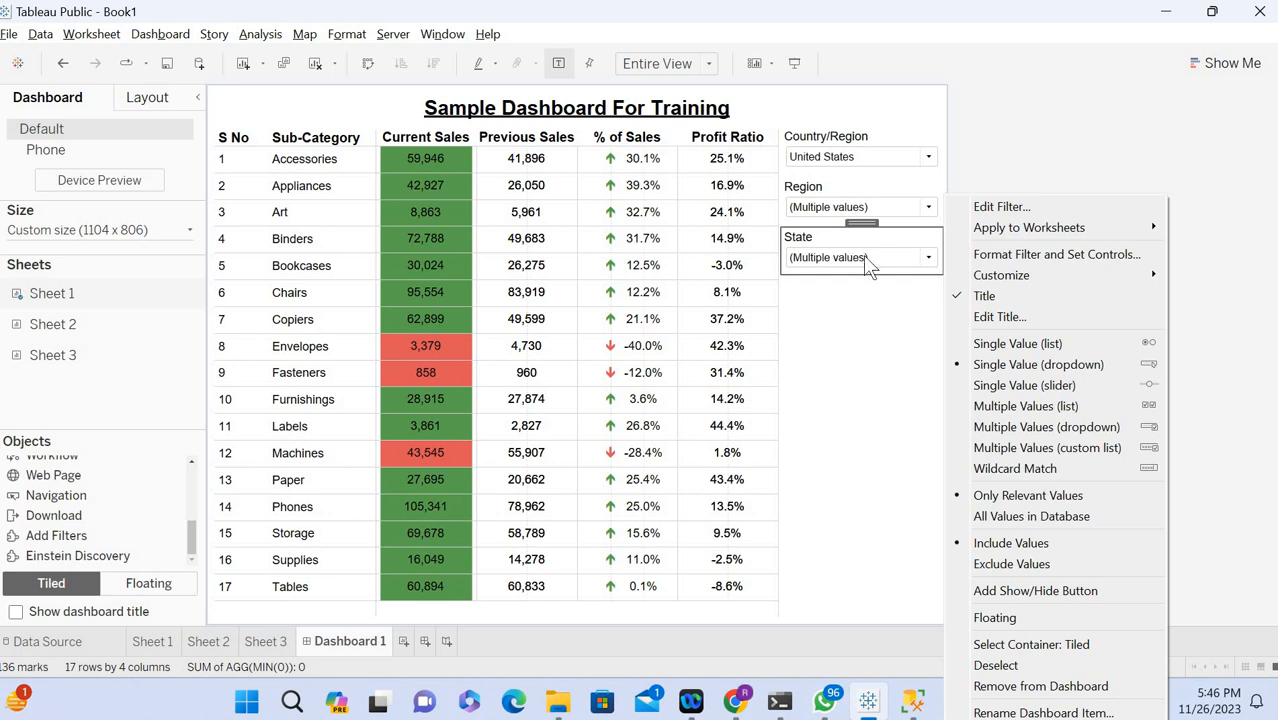
pyautogui.click(860, 193)
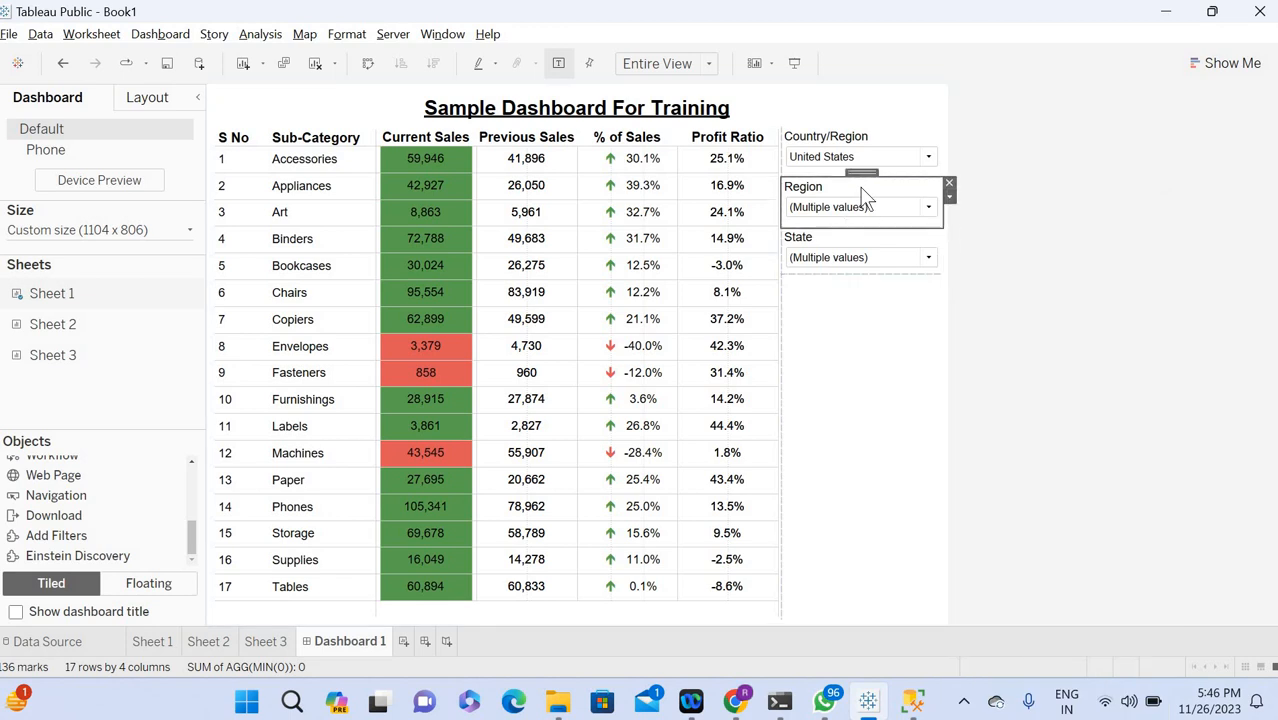
pyautogui.click(950, 198)
pyautogui.moveTo(1036, 280)
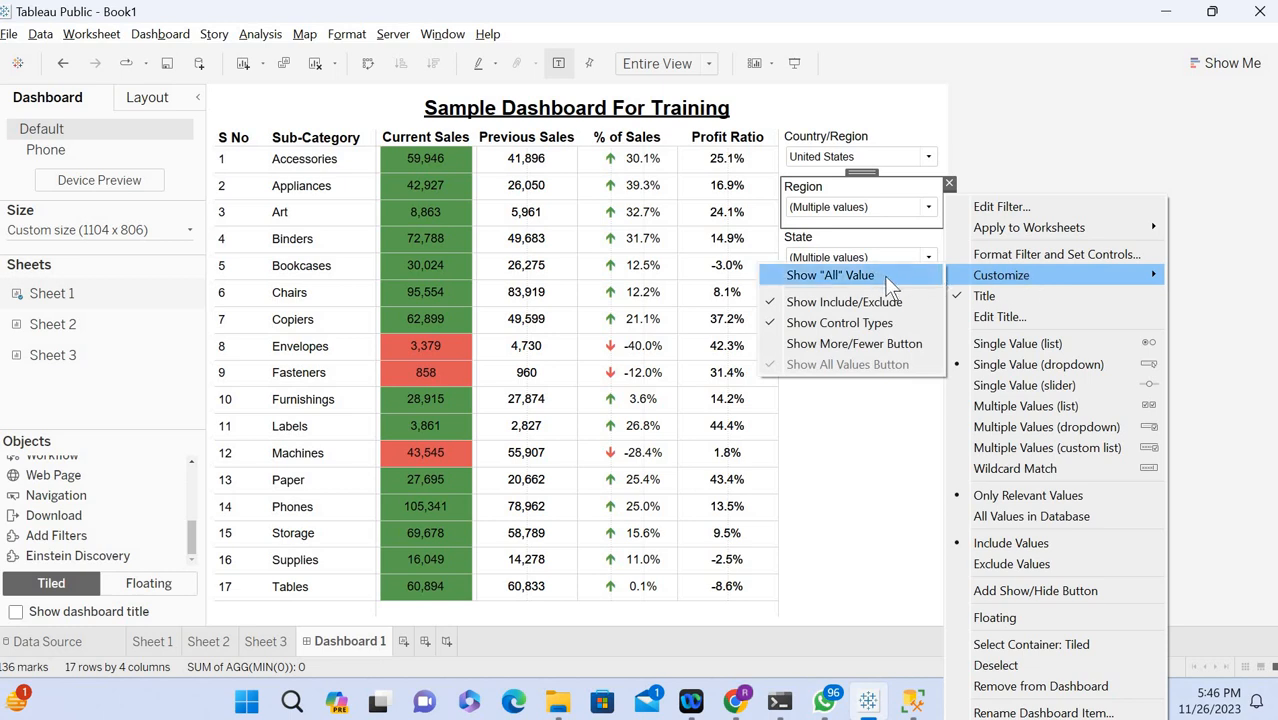
pyautogui.click(1105, 128)
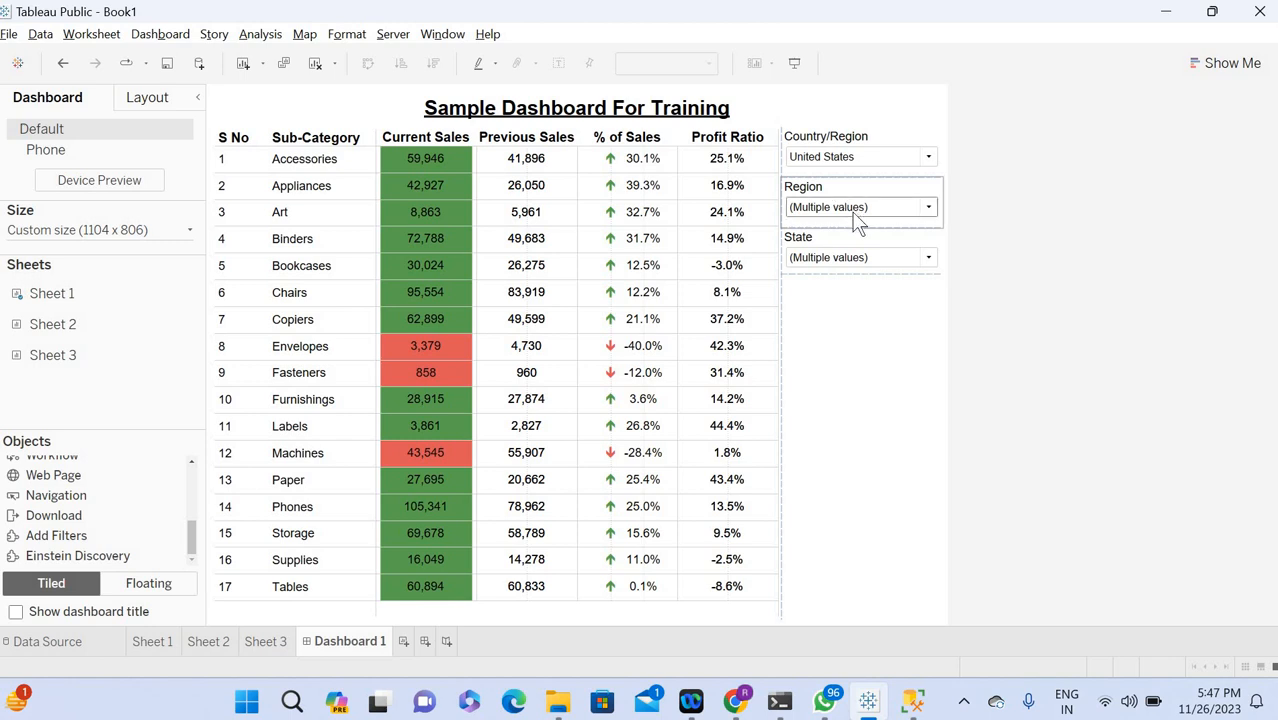
# Compare the Region filter's choices with the State filter's choices while no single region is chosen.
pyautogui.click(853, 213)
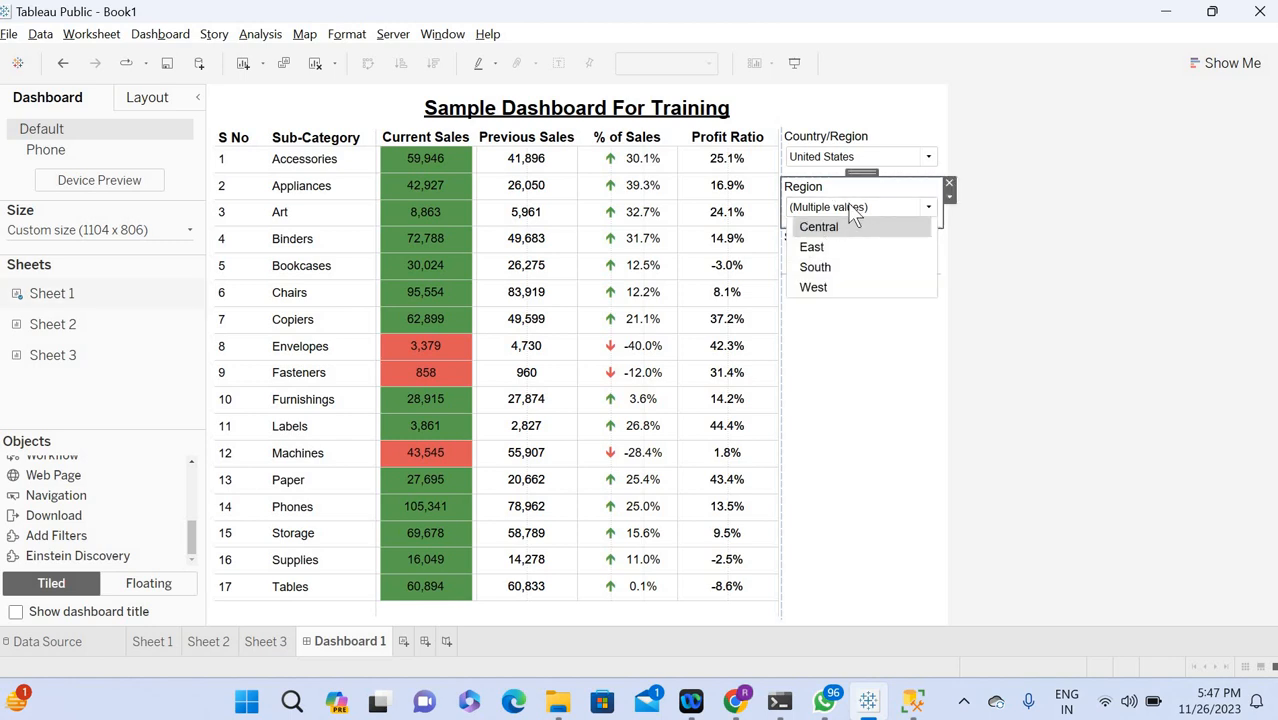
pyautogui.click(853, 213)
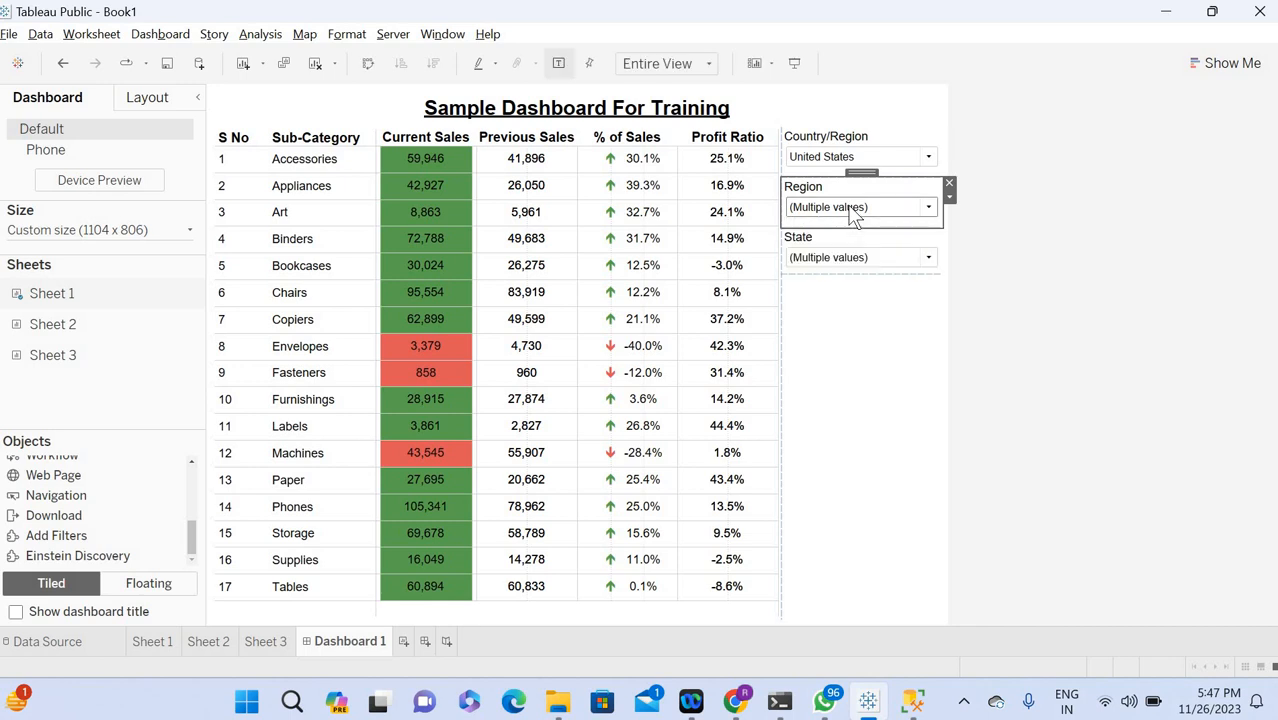
pyautogui.click(843, 260)
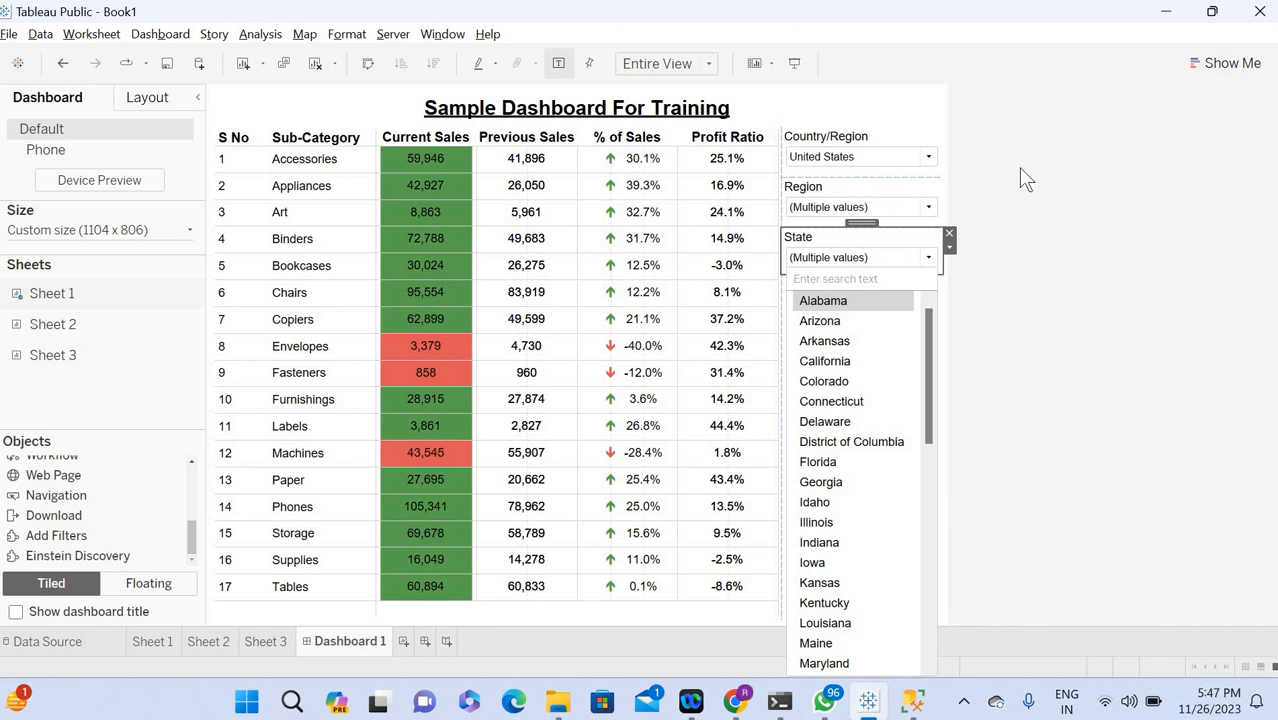
# Set the dashboard's Region filter to East.
pyautogui.click(856, 214)
pyautogui.click(852, 208)
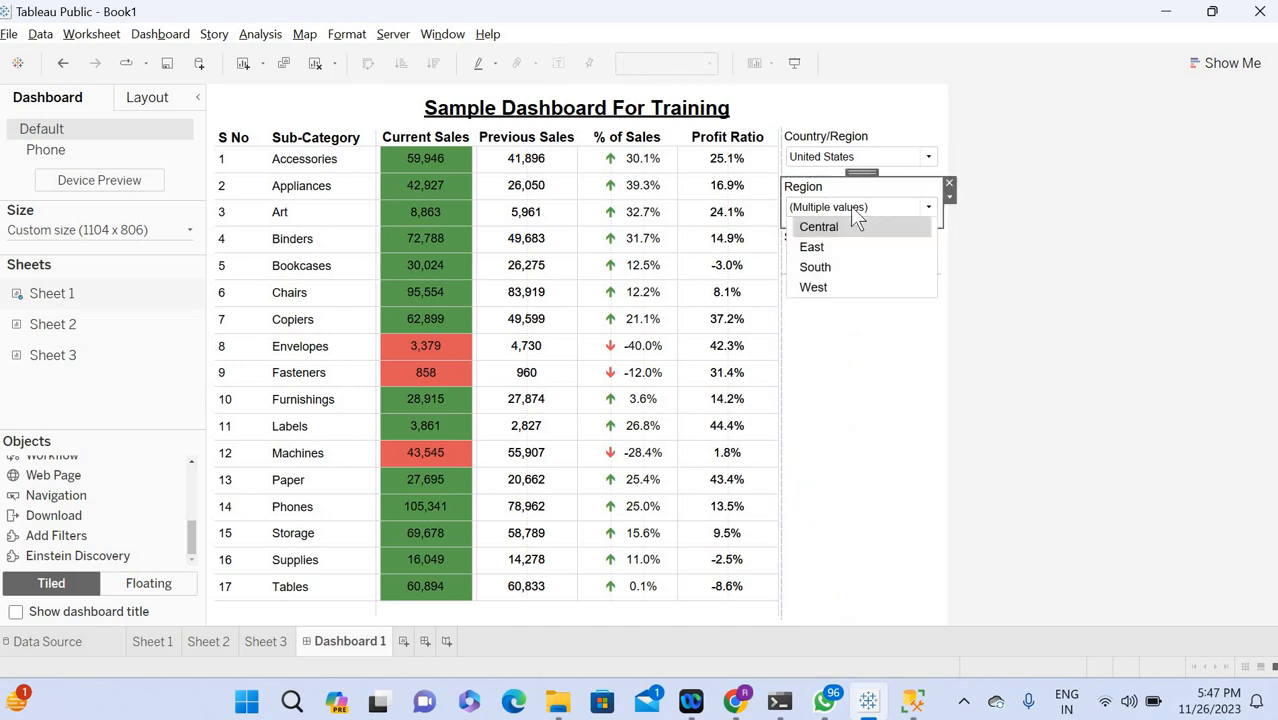
pyautogui.click(816, 250)
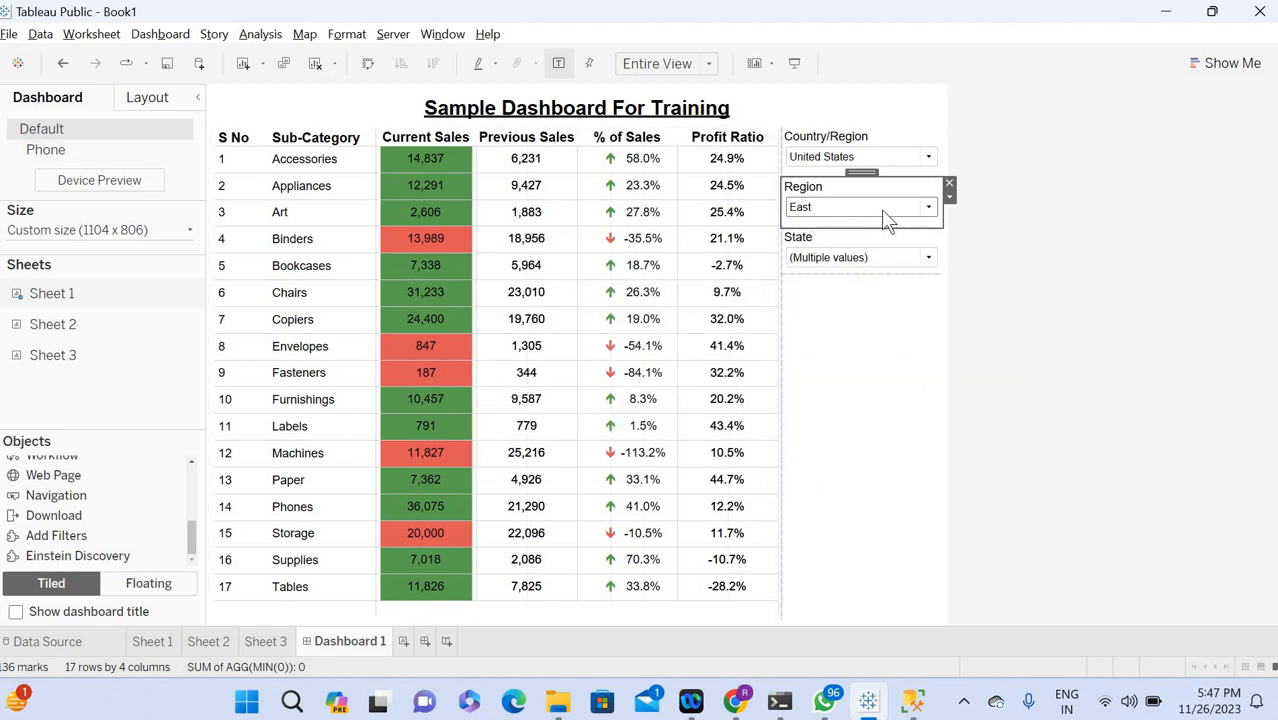
# Set the State filter to Maryland and check which choices the Region filter offers.
pyautogui.click(843, 262)
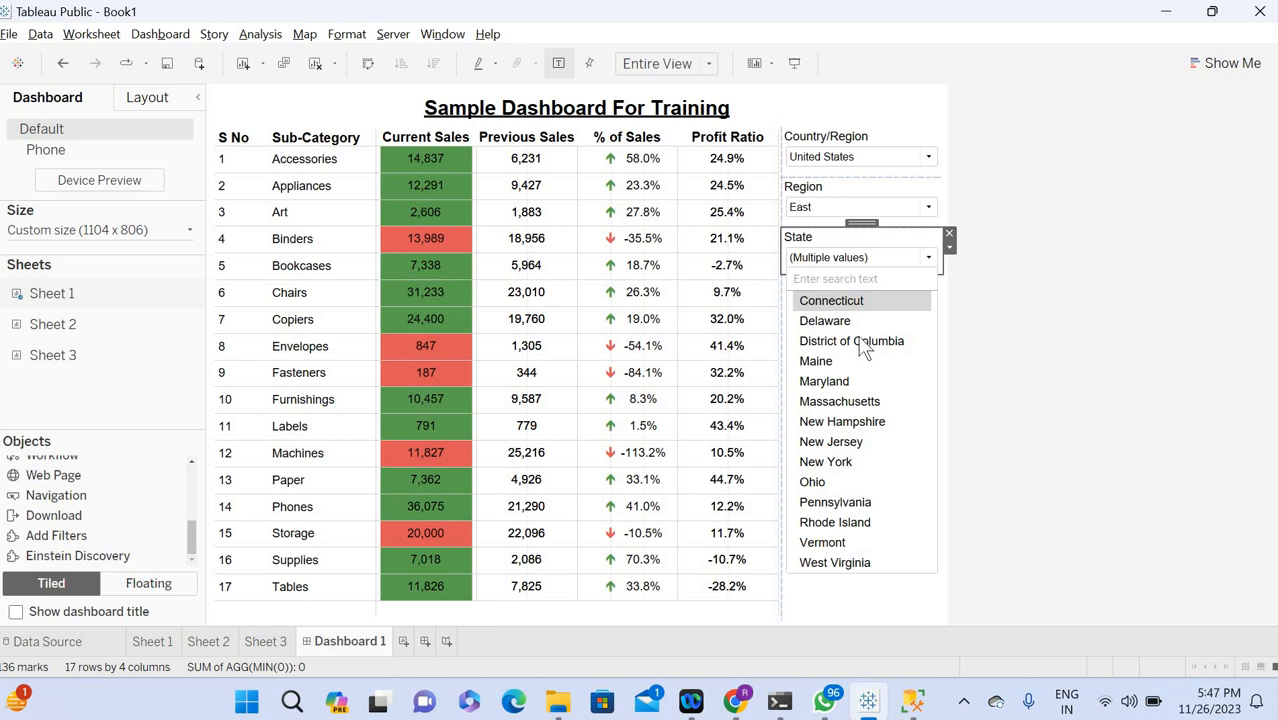
pyautogui.click(836, 385)
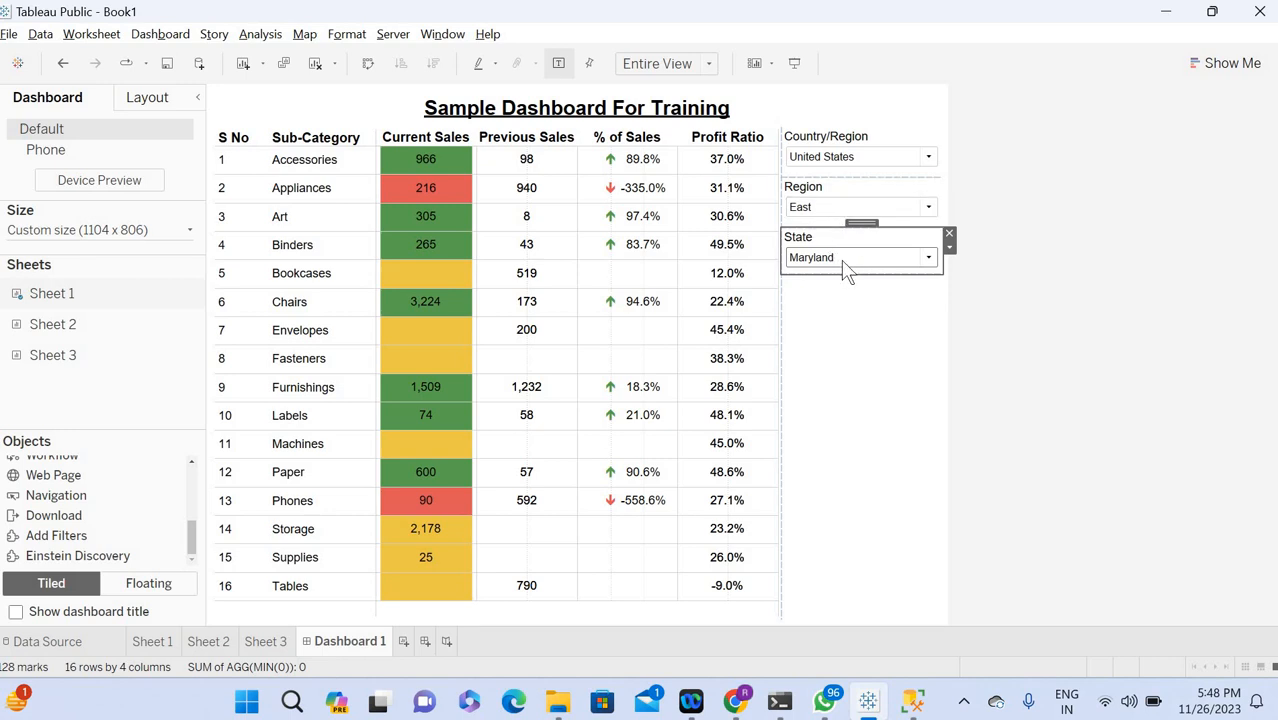
pyautogui.click(840, 210)
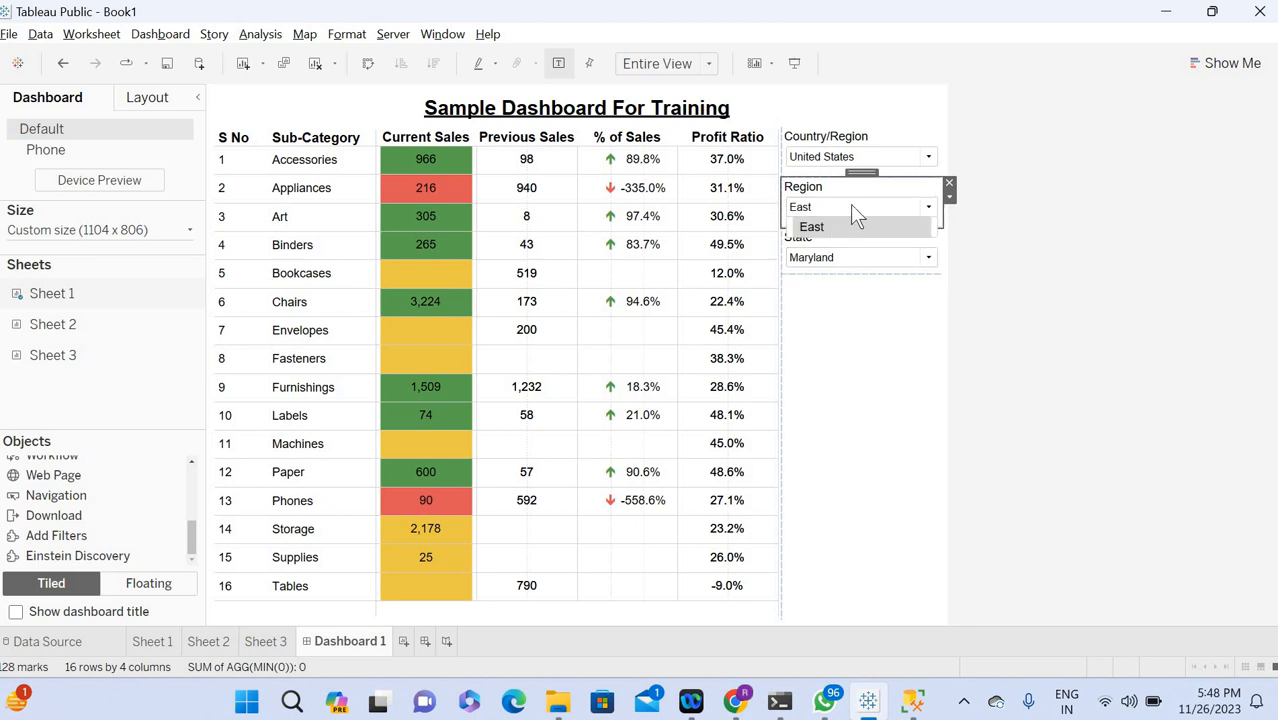
pyautogui.click(847, 204)
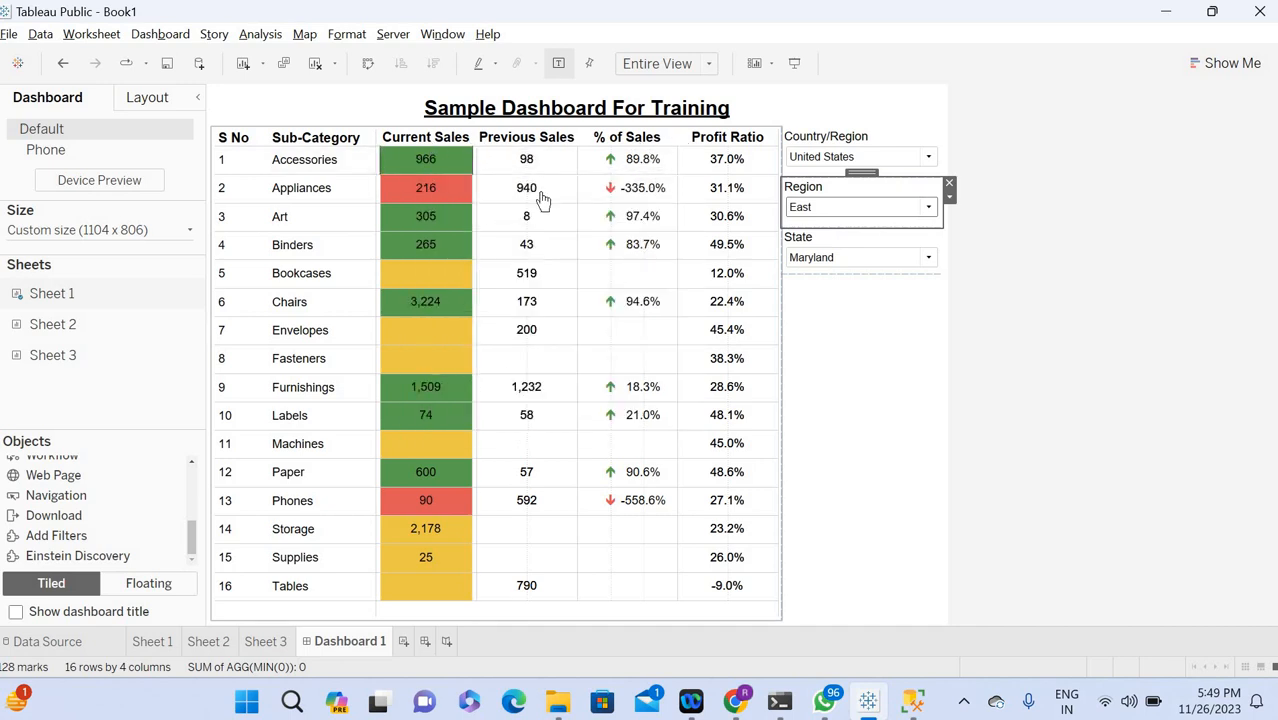
# Switch to SQL Server Management Studio and open a new query.
pyautogui.moveTo(541, 199)
pyautogui.moveTo(727, 216)
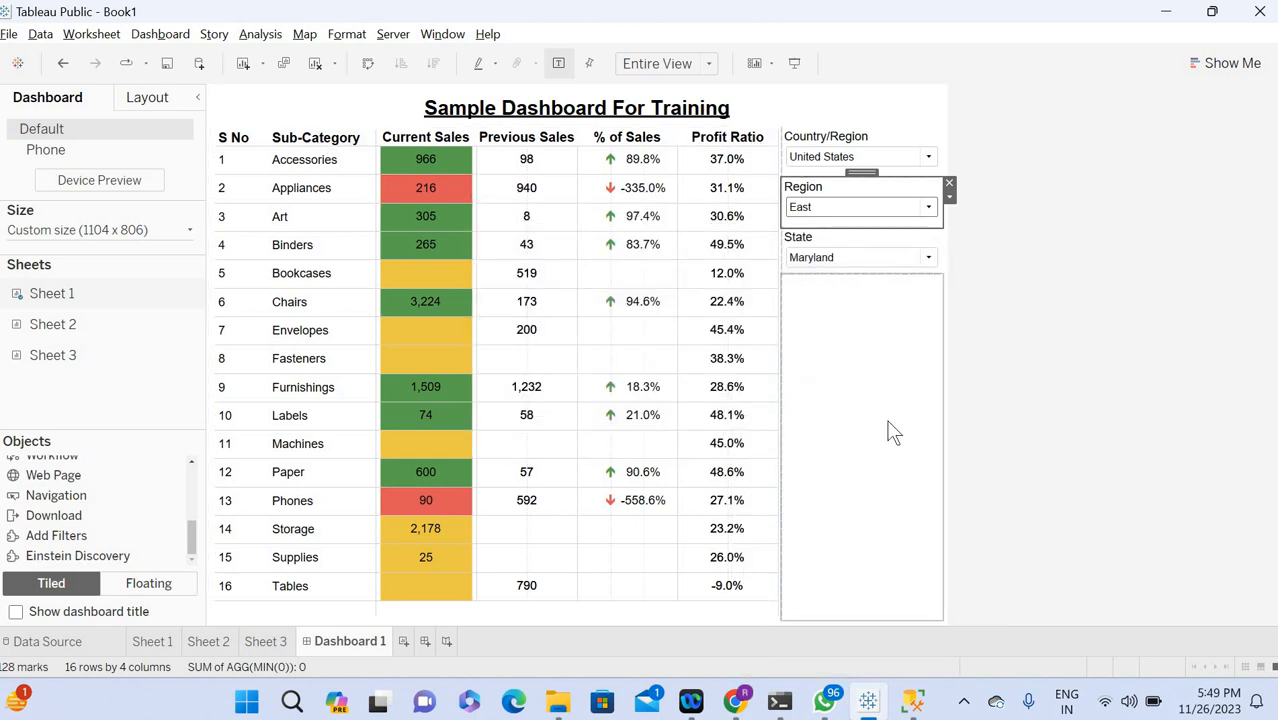
pyautogui.click(912, 702)
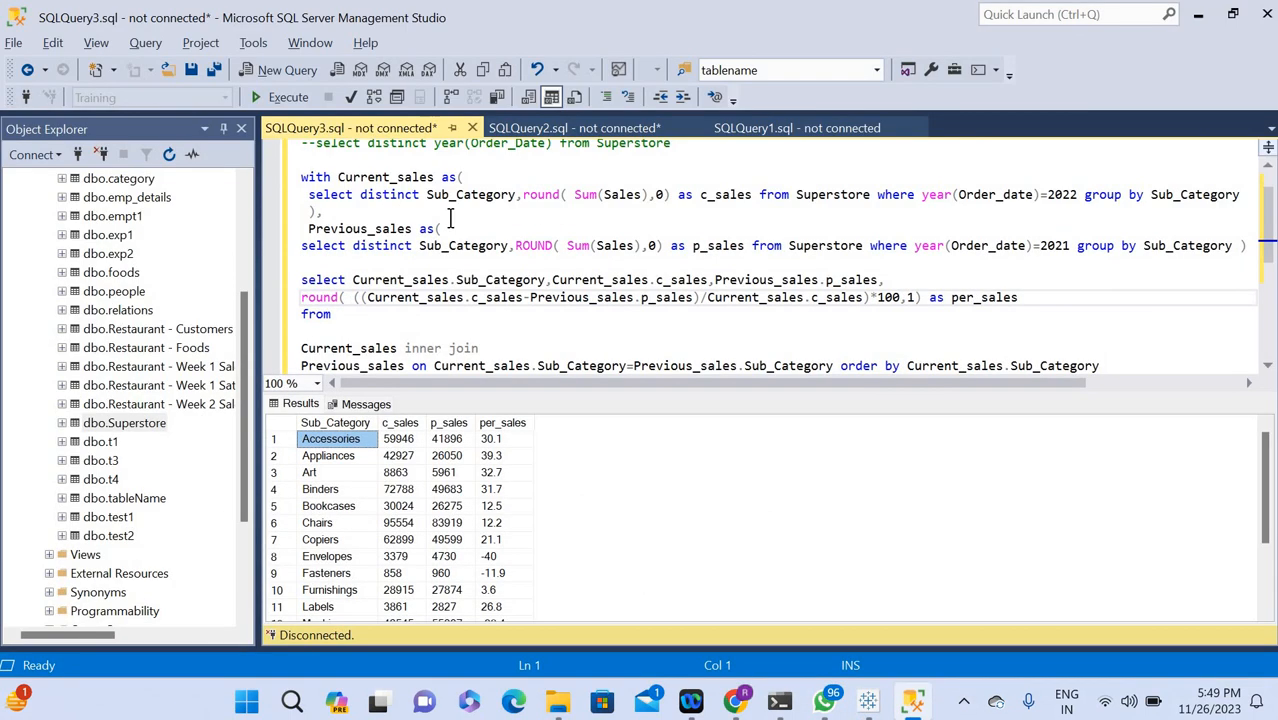
pyautogui.click(265, 67)
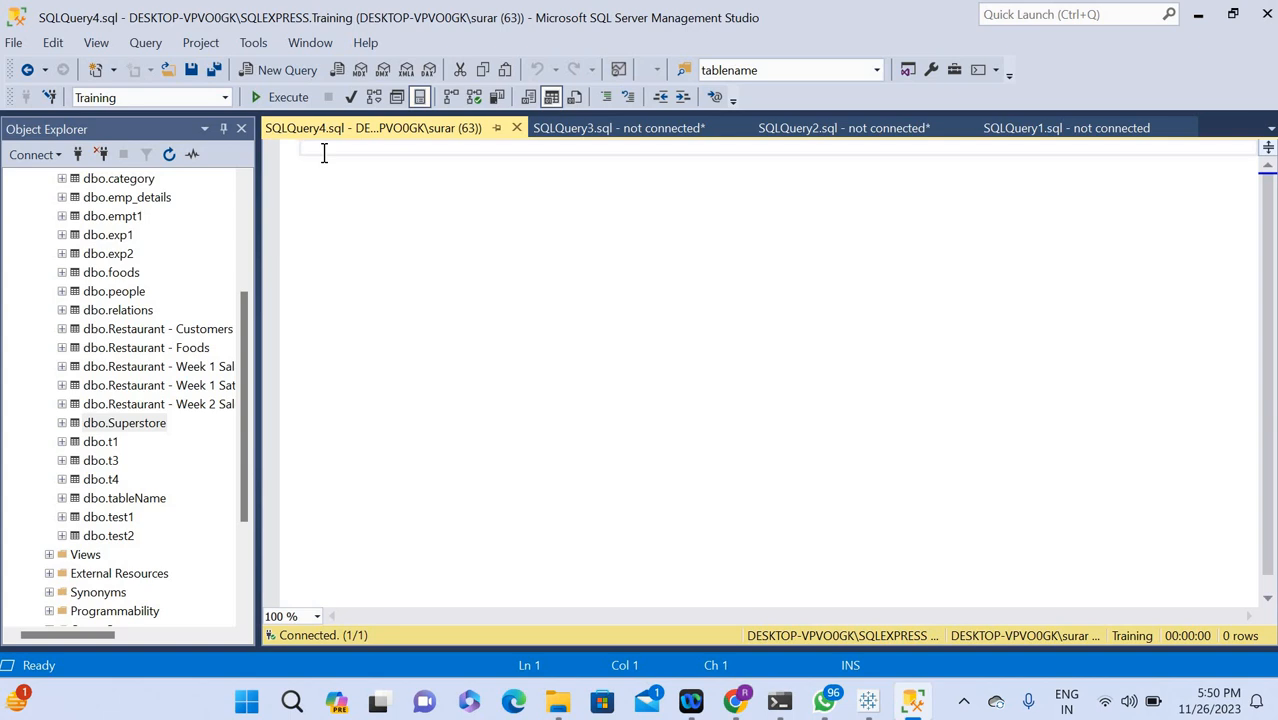
# Begin the query with select distinct year(Order_Date, using that exact capitalization for the date column.
pyautogui.write('select ')
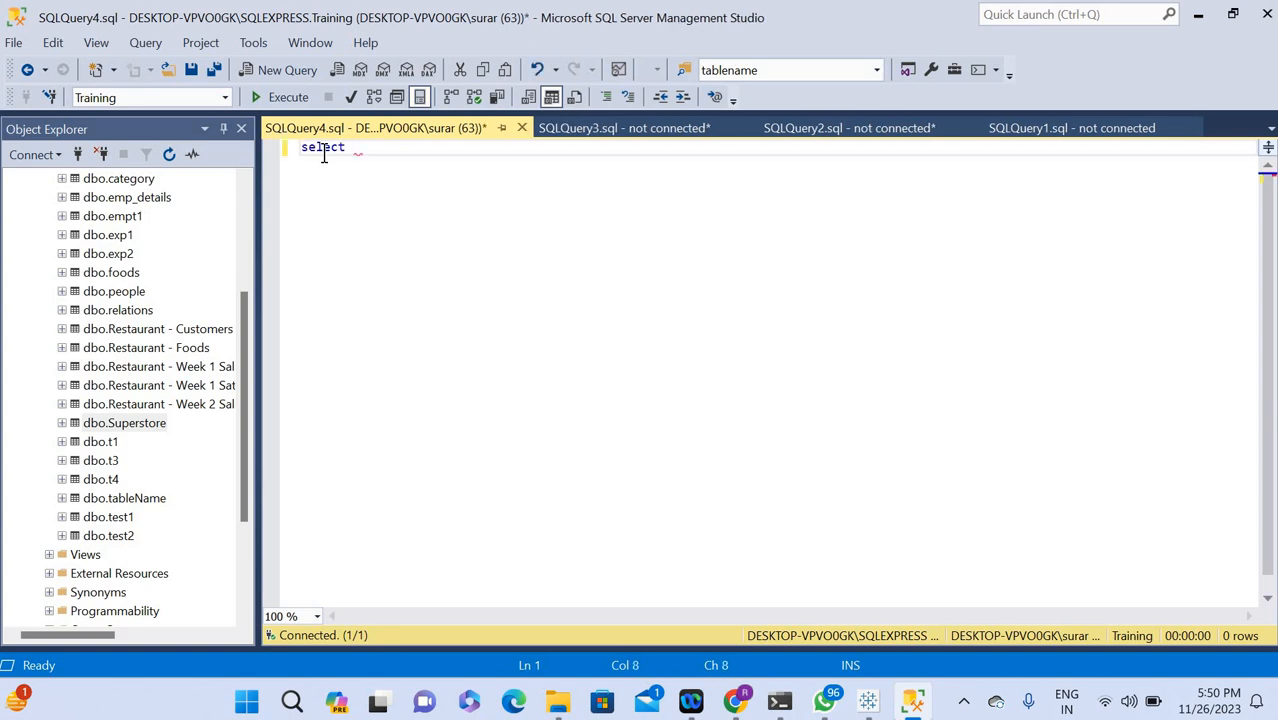
pyautogui.write('di')
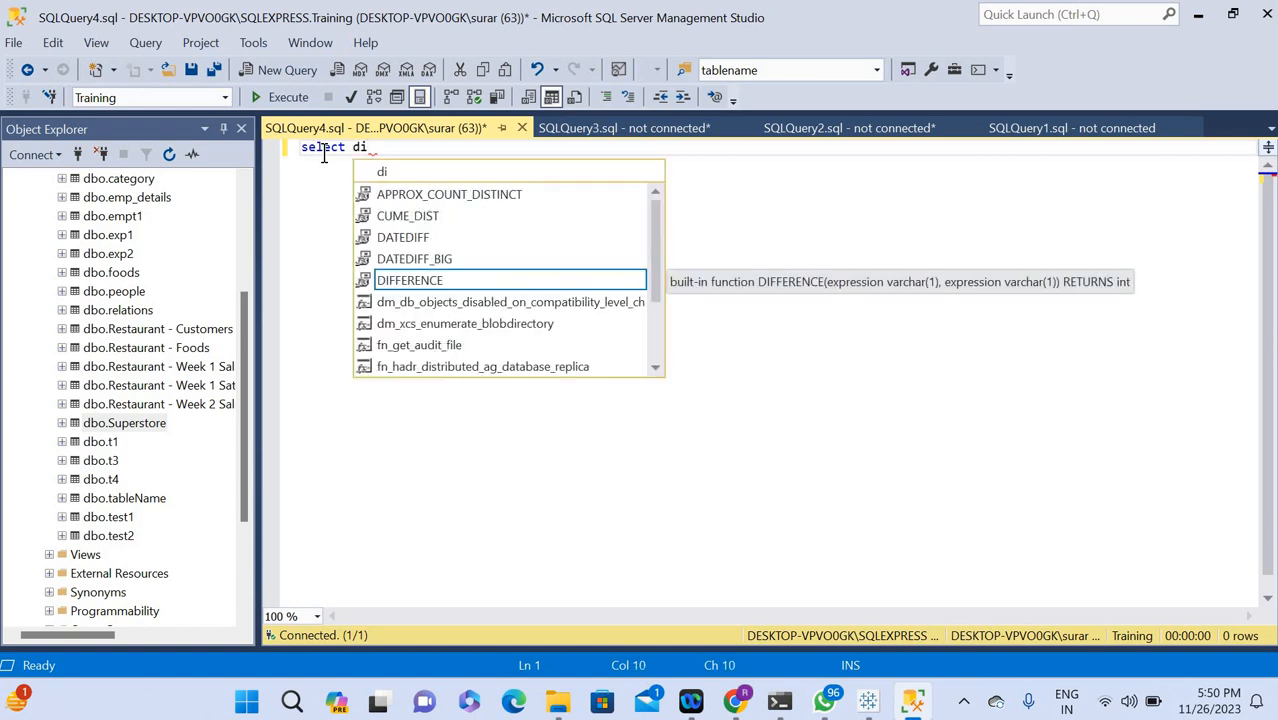
pyautogui.write('stinct ')
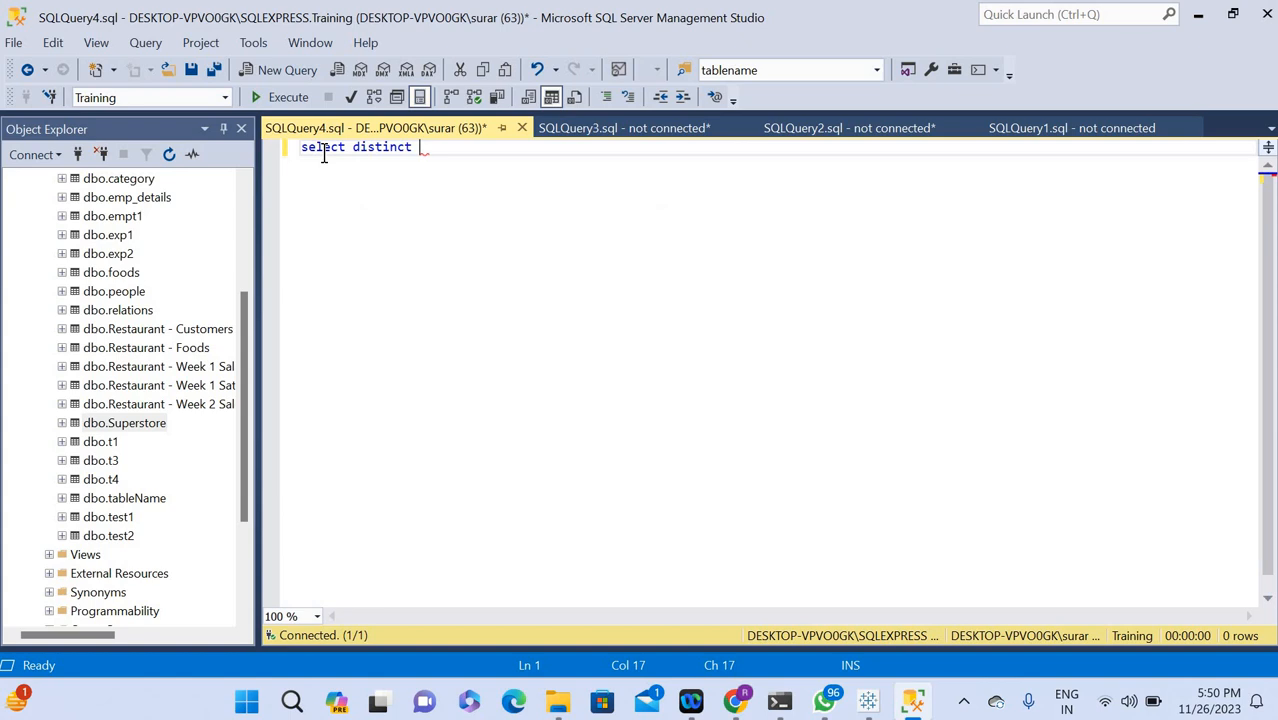
pyautogui.write('year')
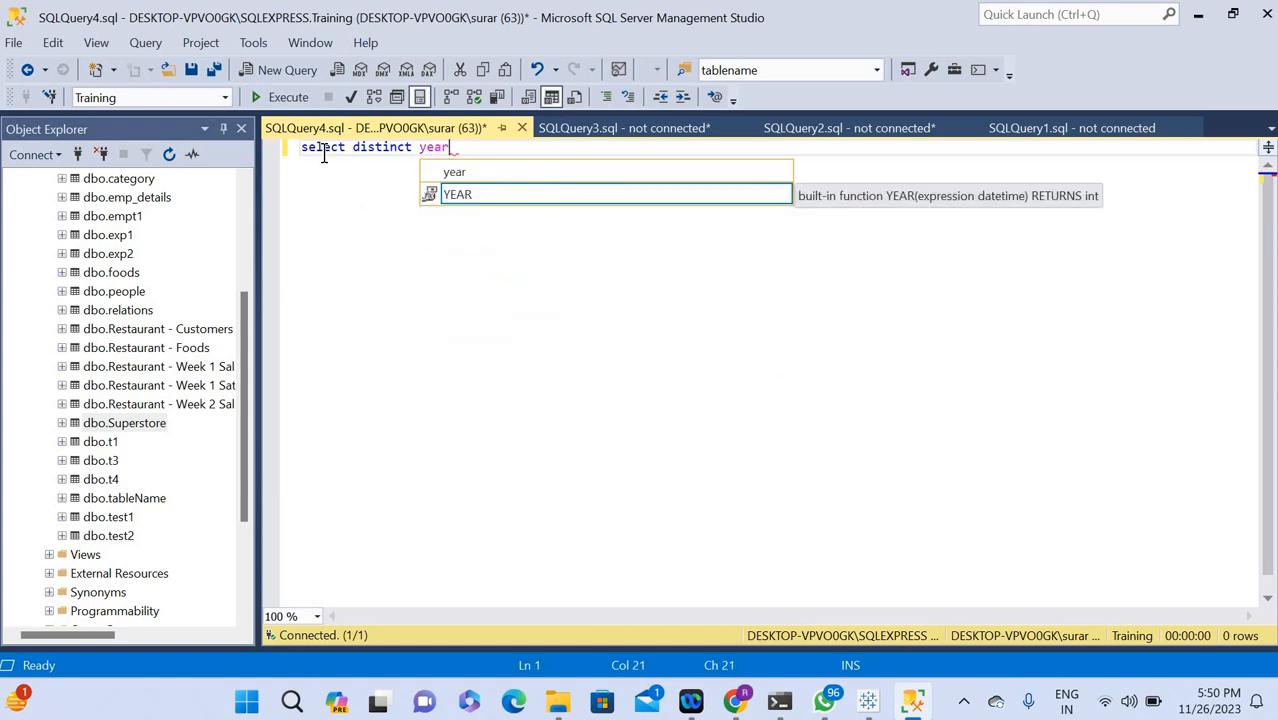
pyautogui.write('(')
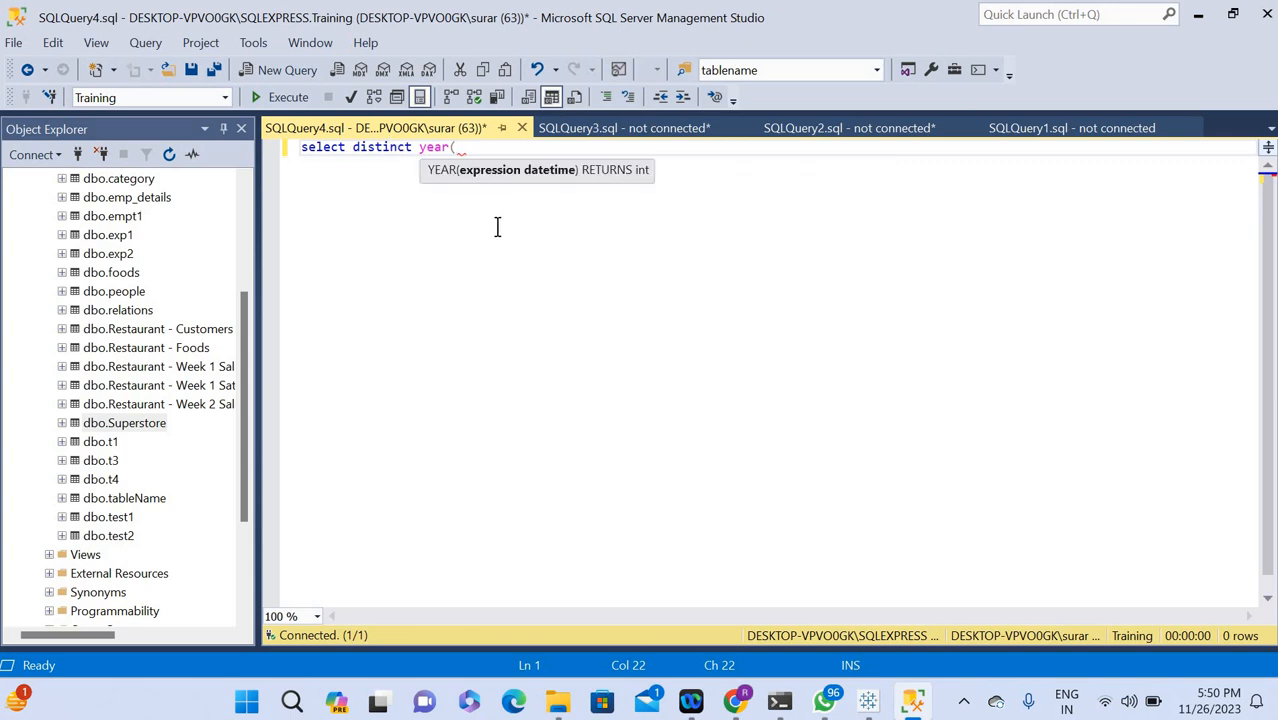
pyautogui.write('order')
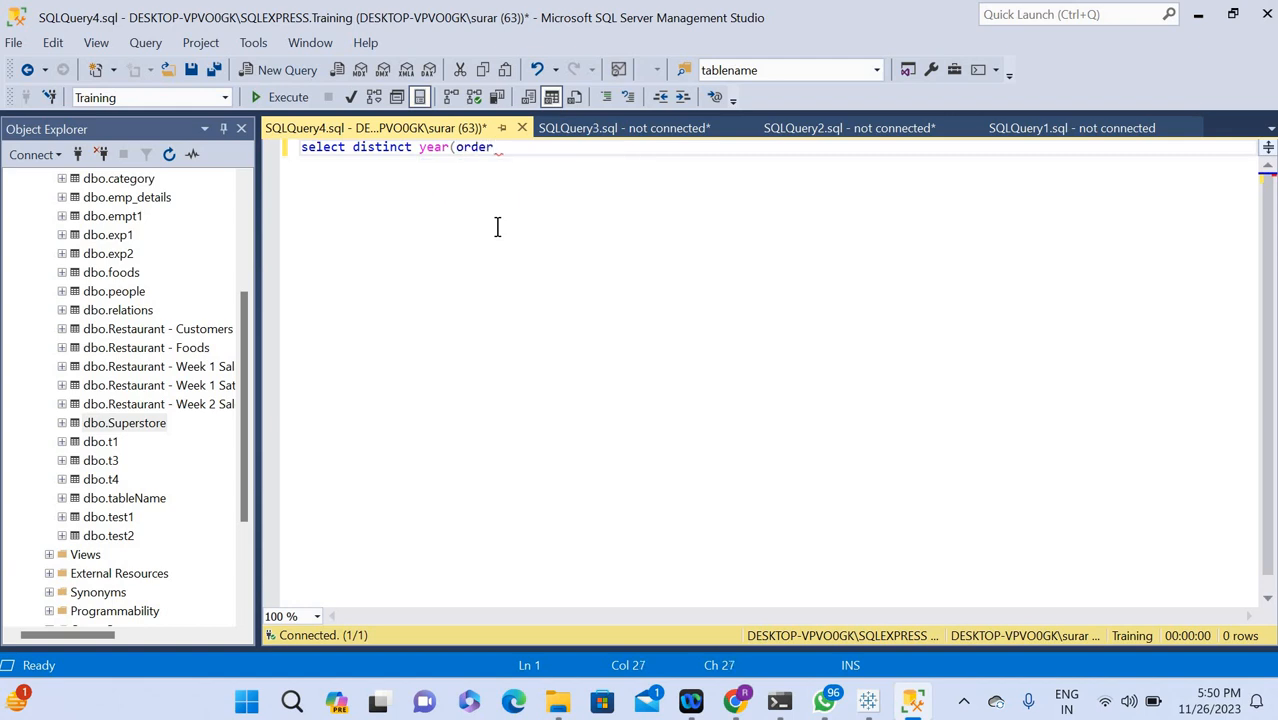
pyautogui.press('BackSpace')
pyautogui.press('BackSpace')
pyautogui.press('BackSpace')
pyautogui.press('BackSpace')
pyautogui.press('BackSpace')
pyautogui.write('Ord')
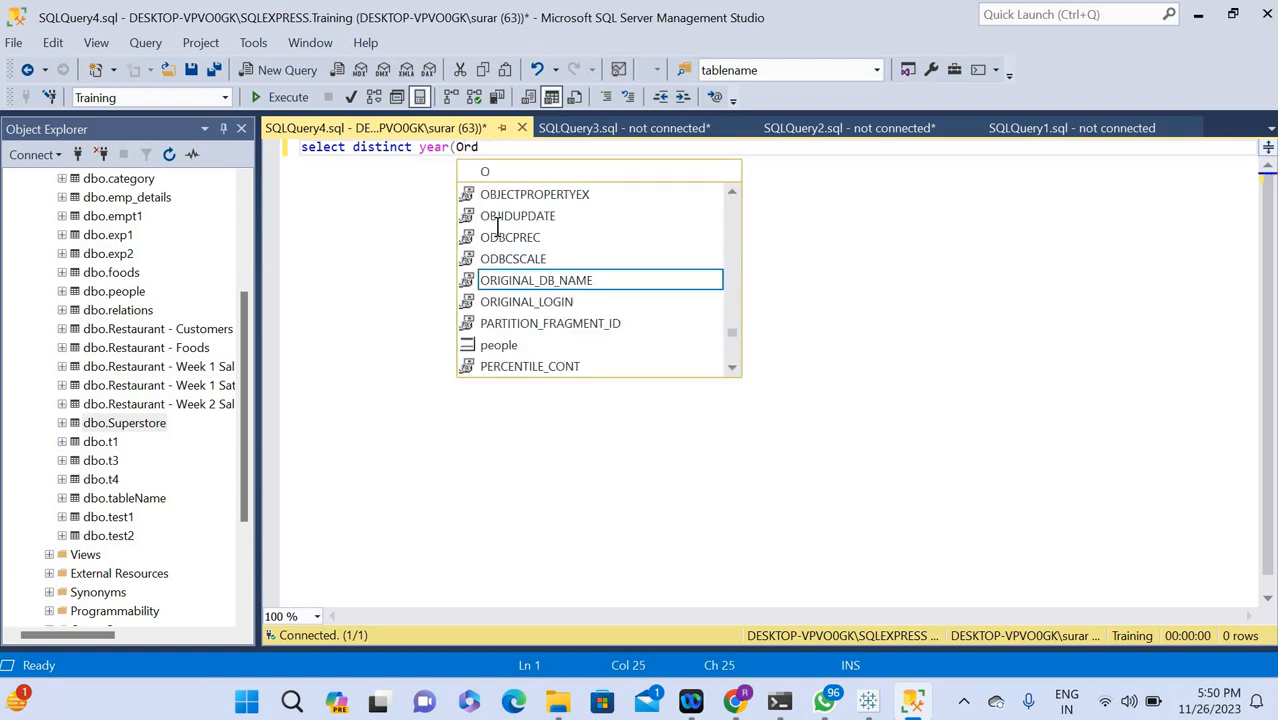
pyautogui.write('er_D')
pyautogui.write('ate')
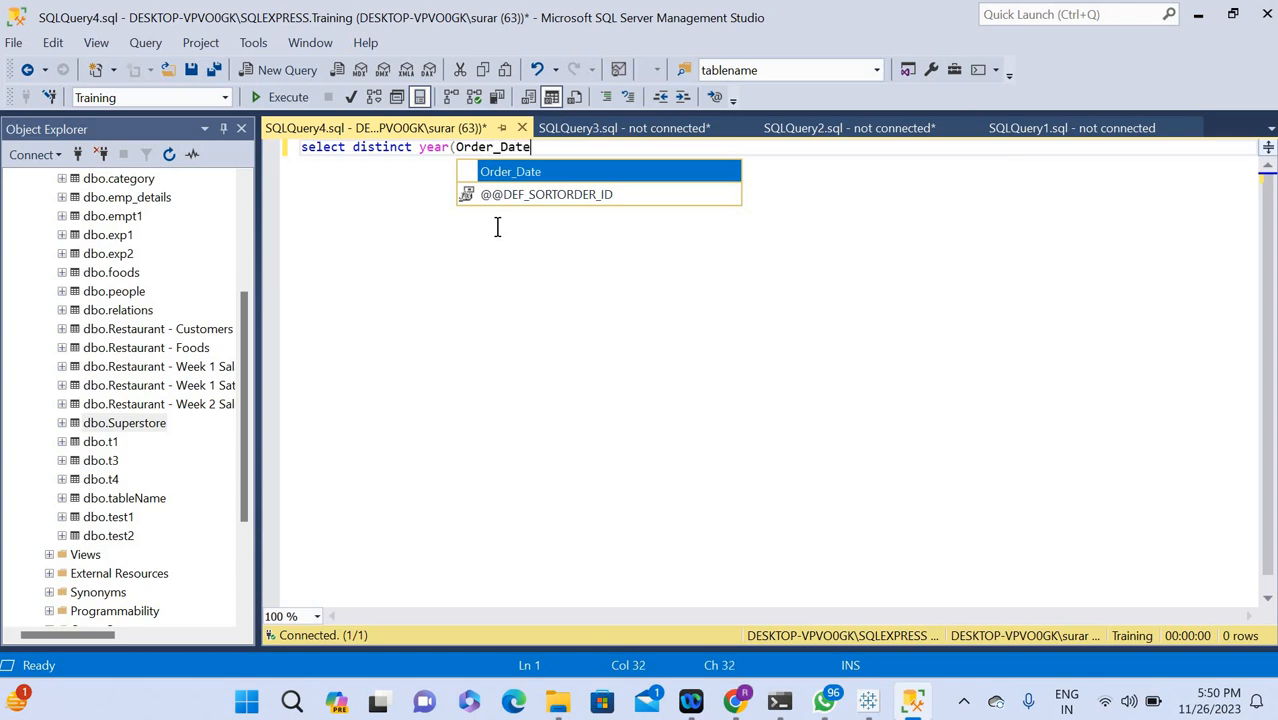
pyautogui.write(') from')
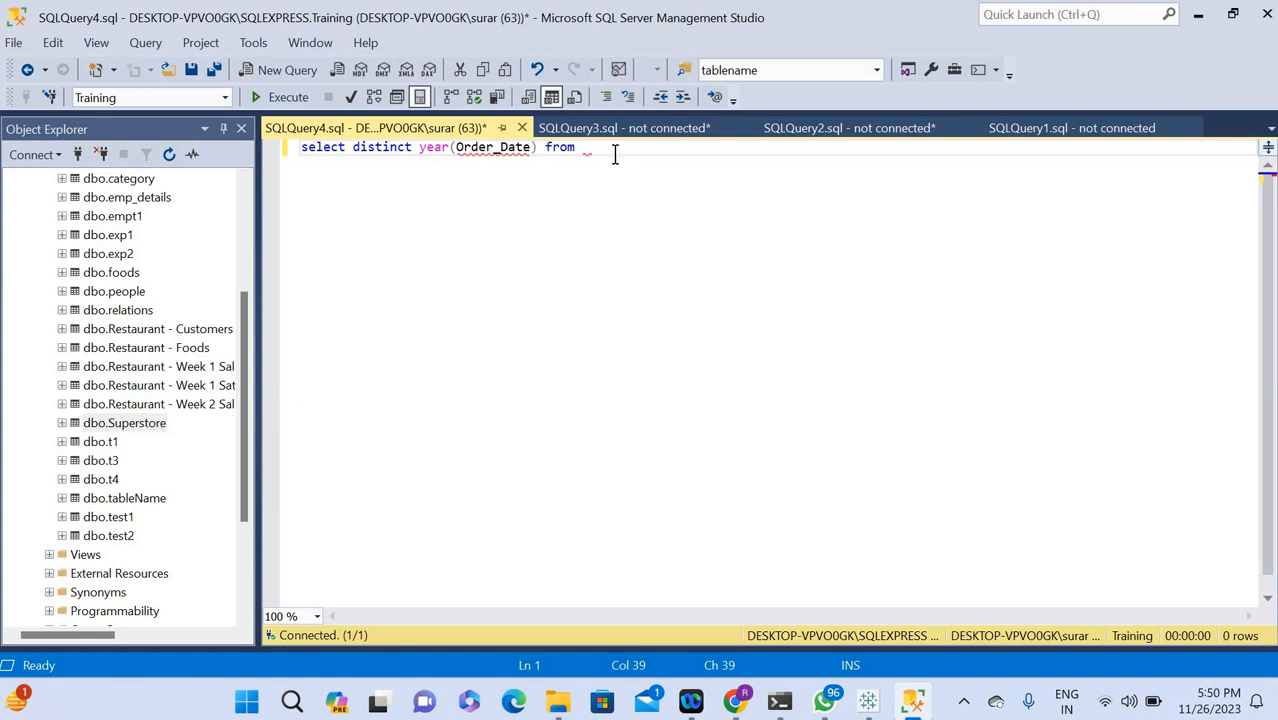
# Close the year function, add from Superstore as the source table, and run the query.
pyautogui.write('Supers')
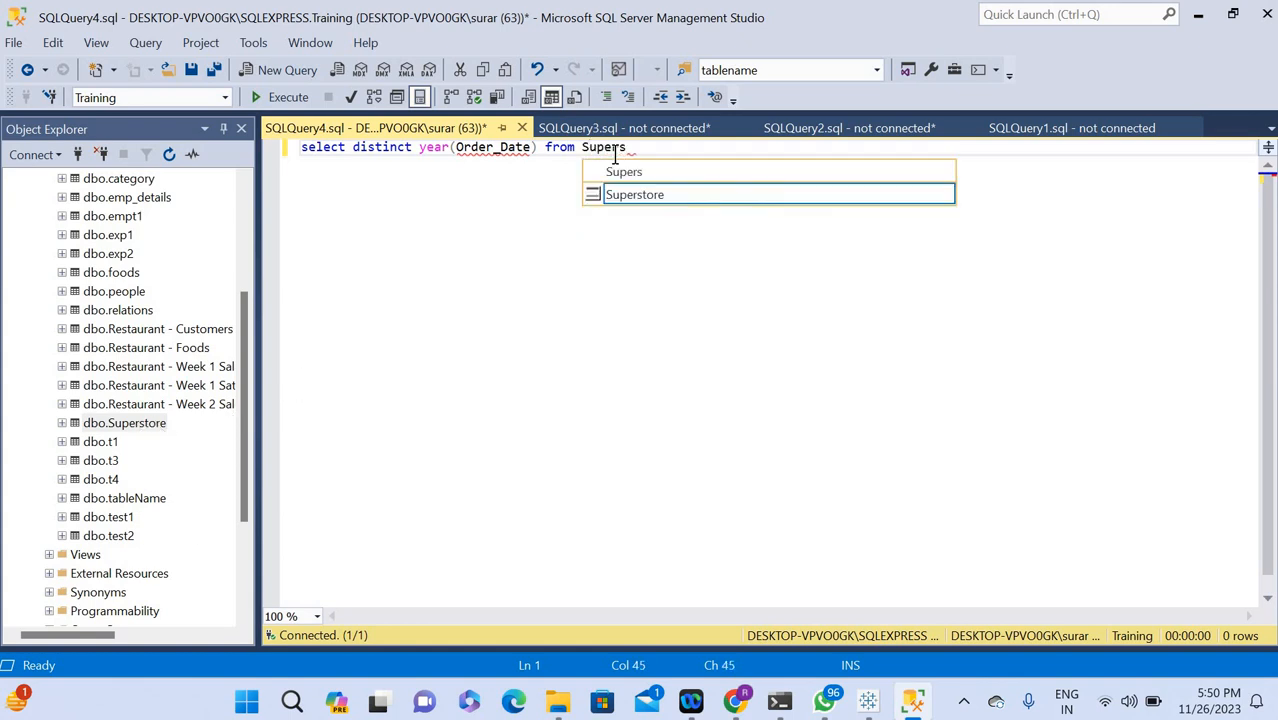
pyautogui.doubleClick(643, 193)
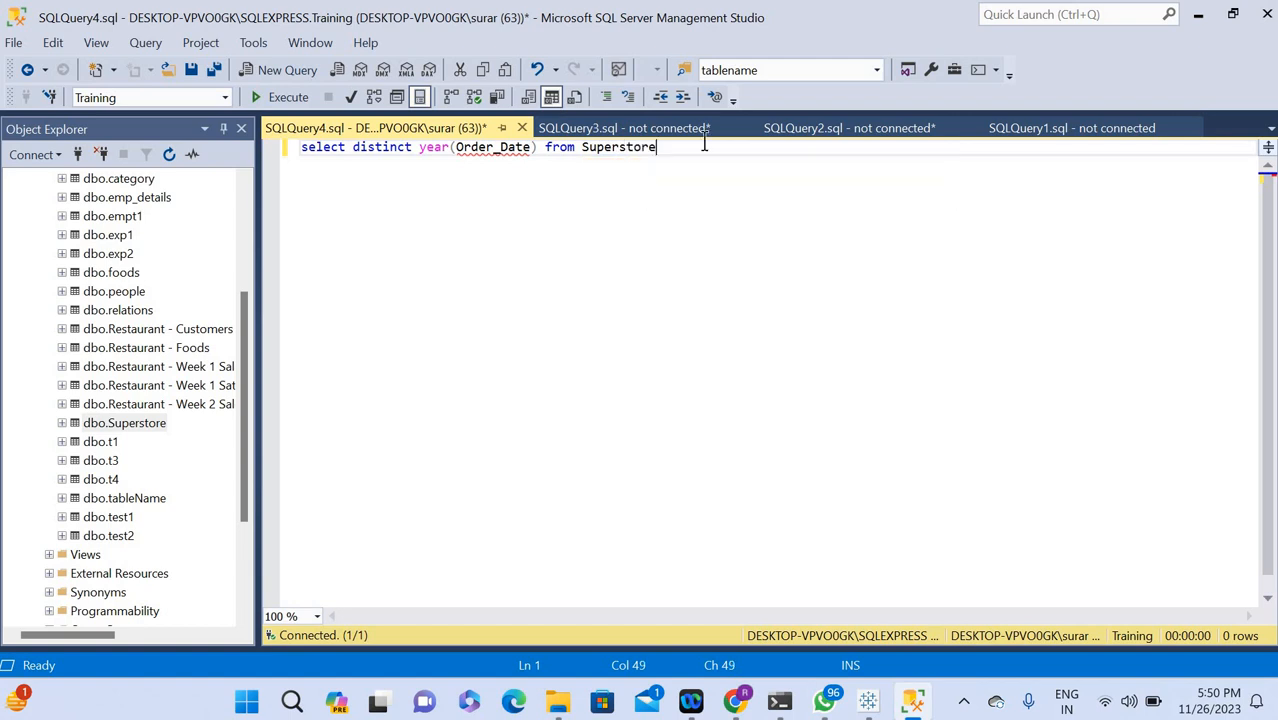
pyautogui.hotkey('ctrl', 'a')
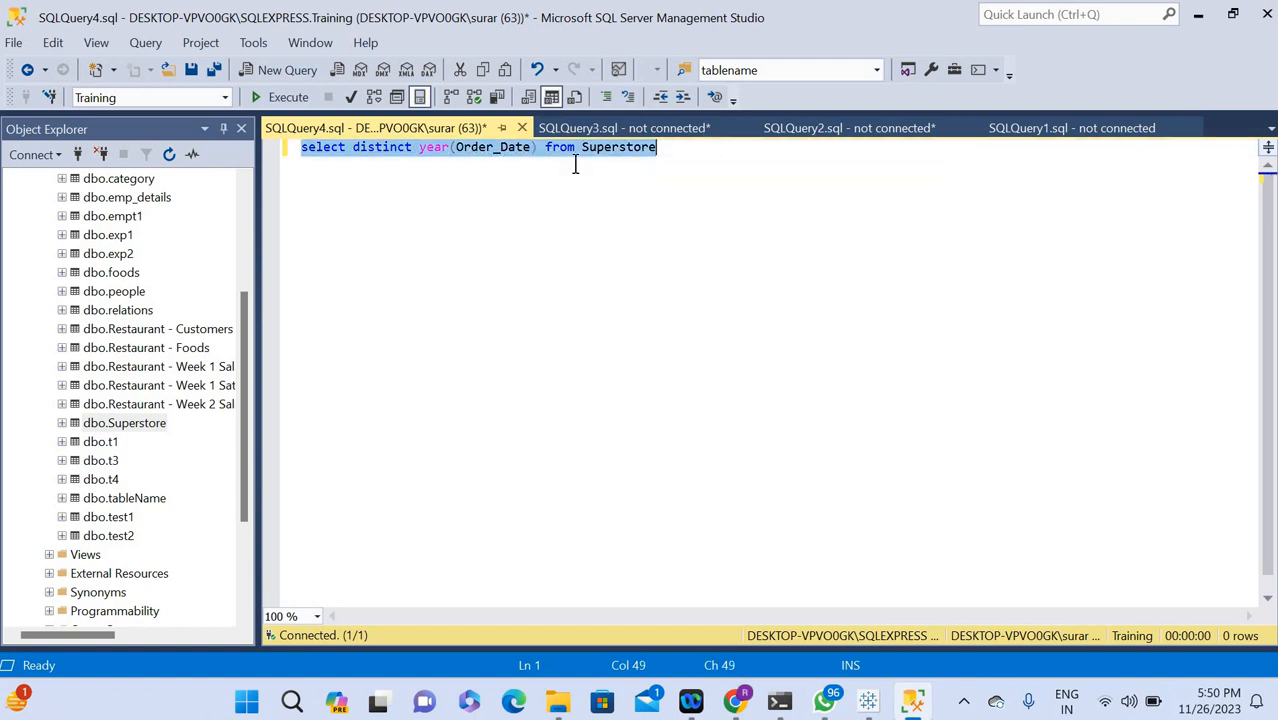
pyautogui.click(283, 96)
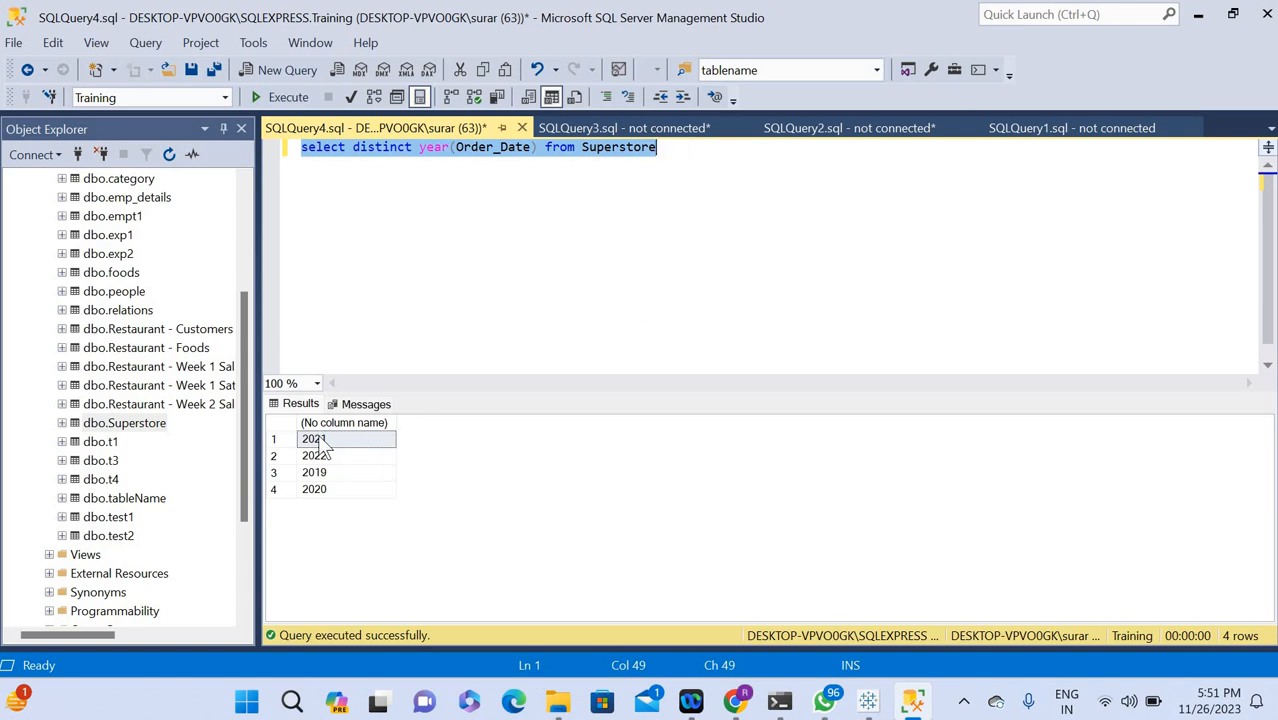
# Leave a blank line below the year query and start a common table expression with the text "with Current_Sales (".
pyautogui.click(680, 155)
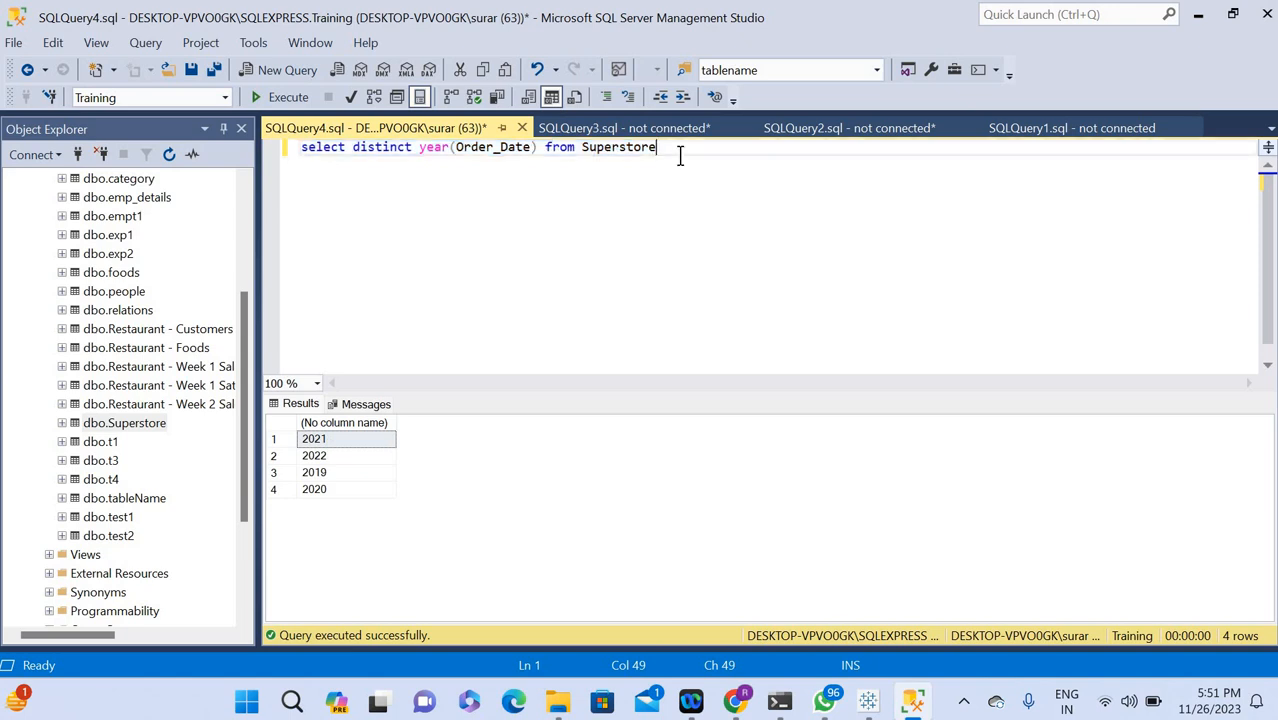
pyautogui.press('Return')
pyautogui.press('Return')
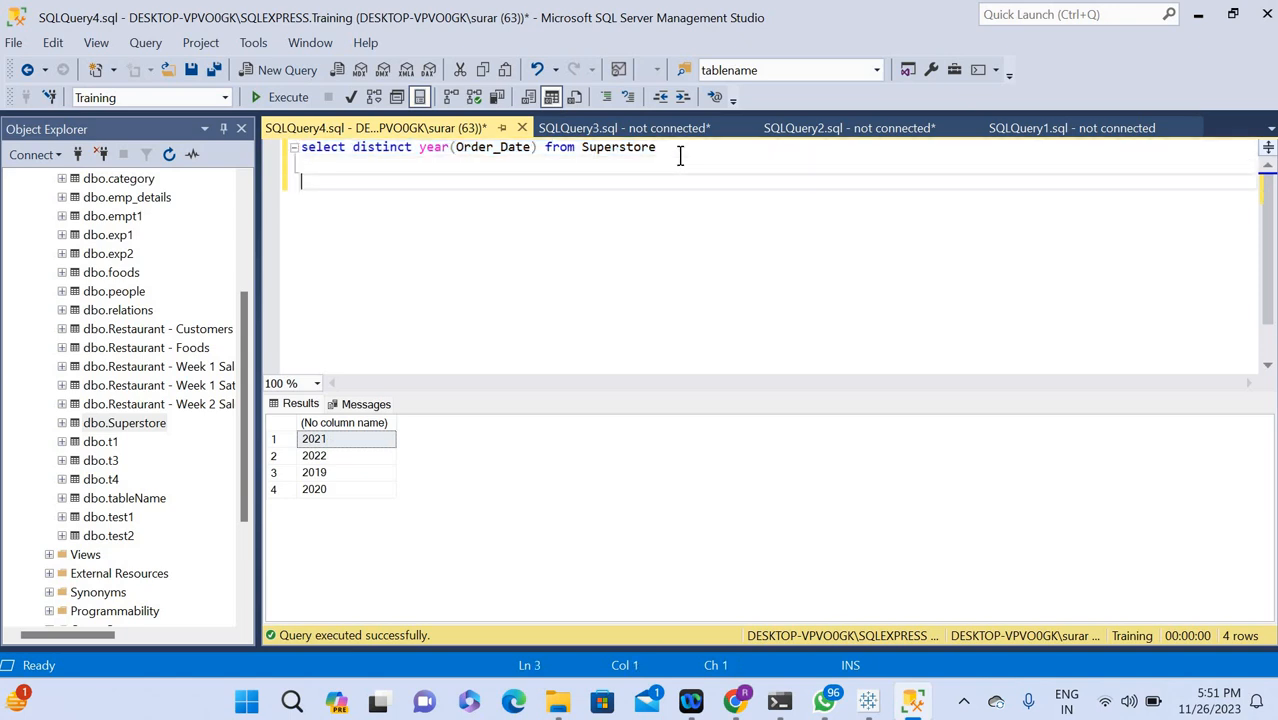
pyautogui.press('BackSpace')
pyautogui.write('with curr')
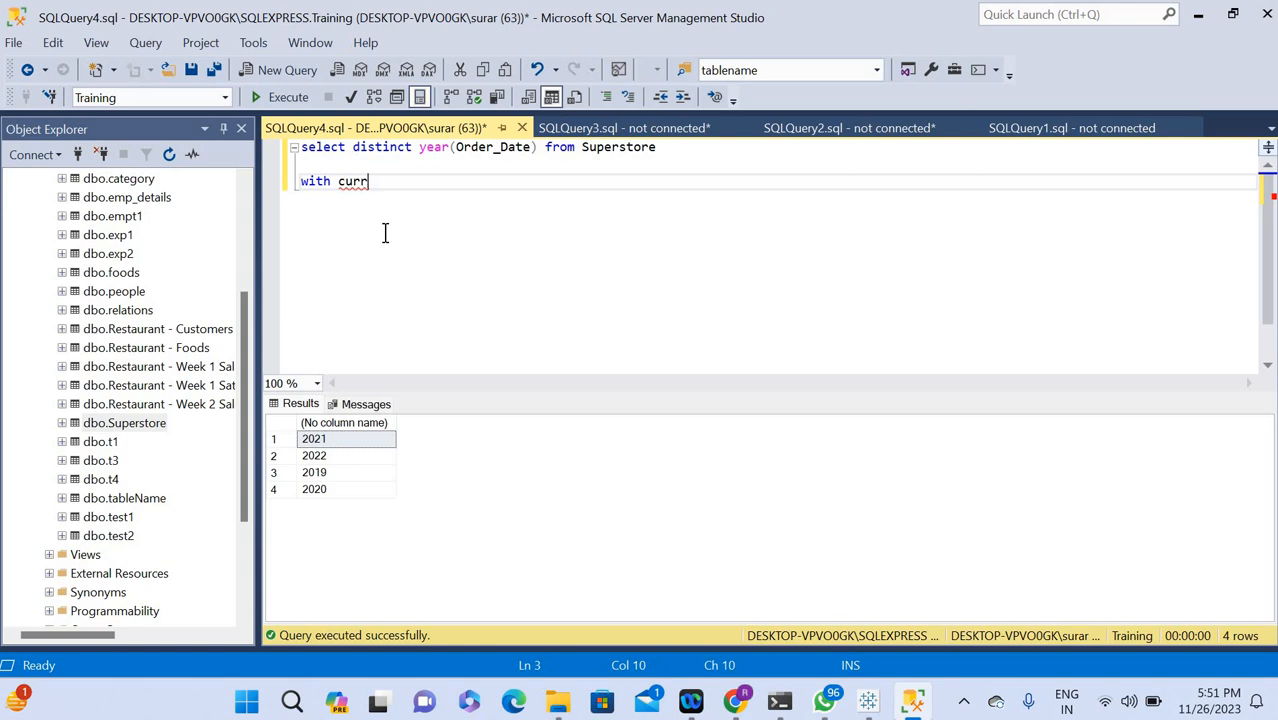
pyautogui.press('BackSpace')
pyautogui.press('BackSpace')
pyautogui.press('BackSpace')
pyautogui.press('BackSpace')
pyautogui.write('Current_Sales (')
pyautogui.press('Return')
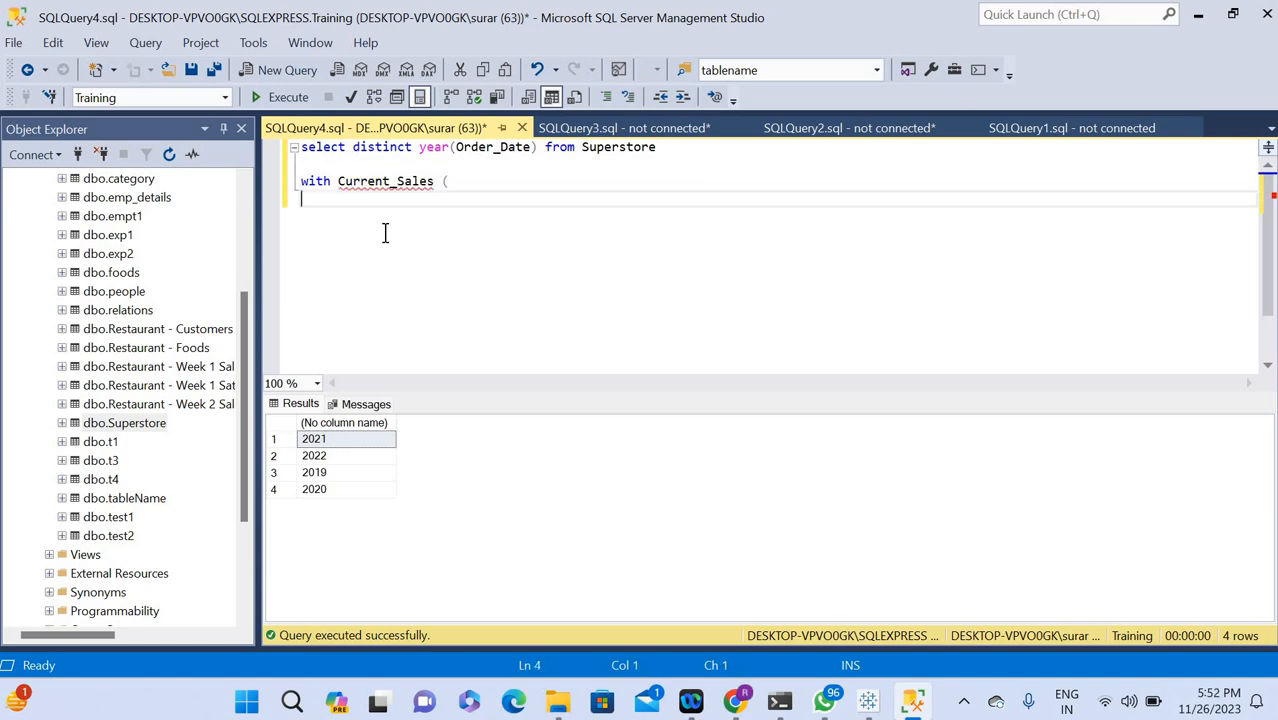
# Start the inner query of Current_Sales with select distinct Sub_Category followed by a comma.
pyautogui.write('select dist')
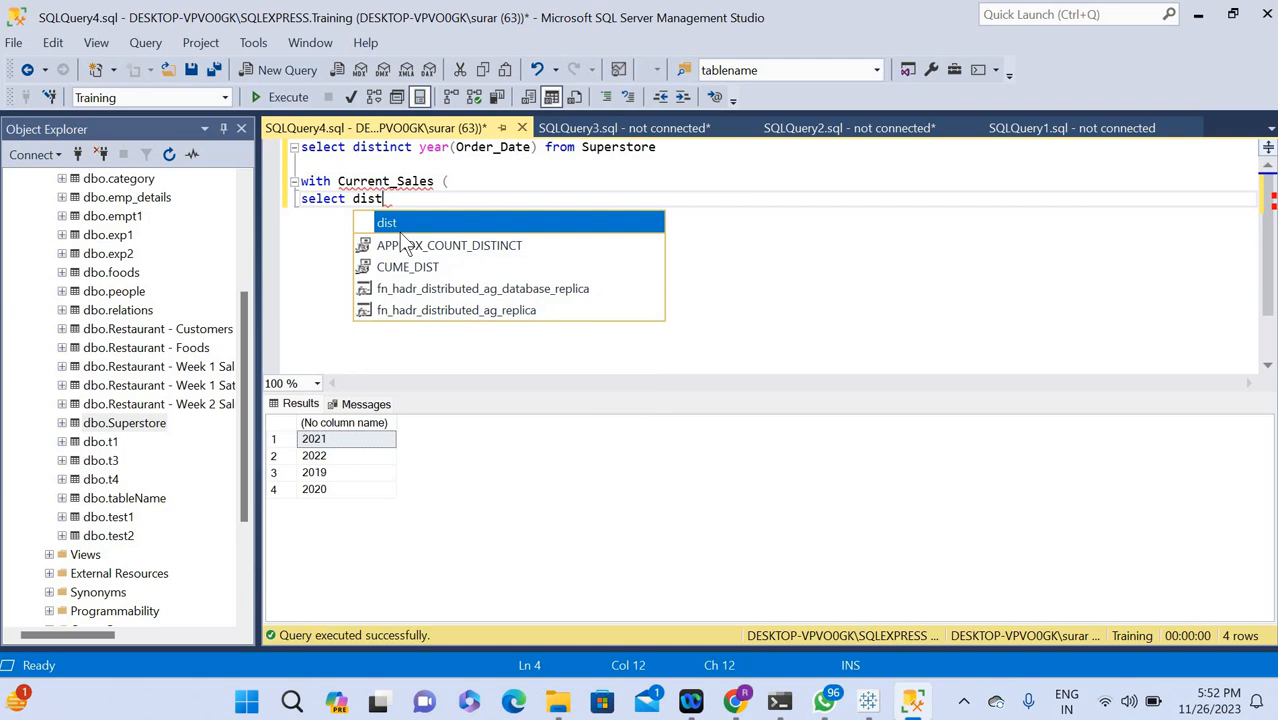
pyautogui.write('inct ')
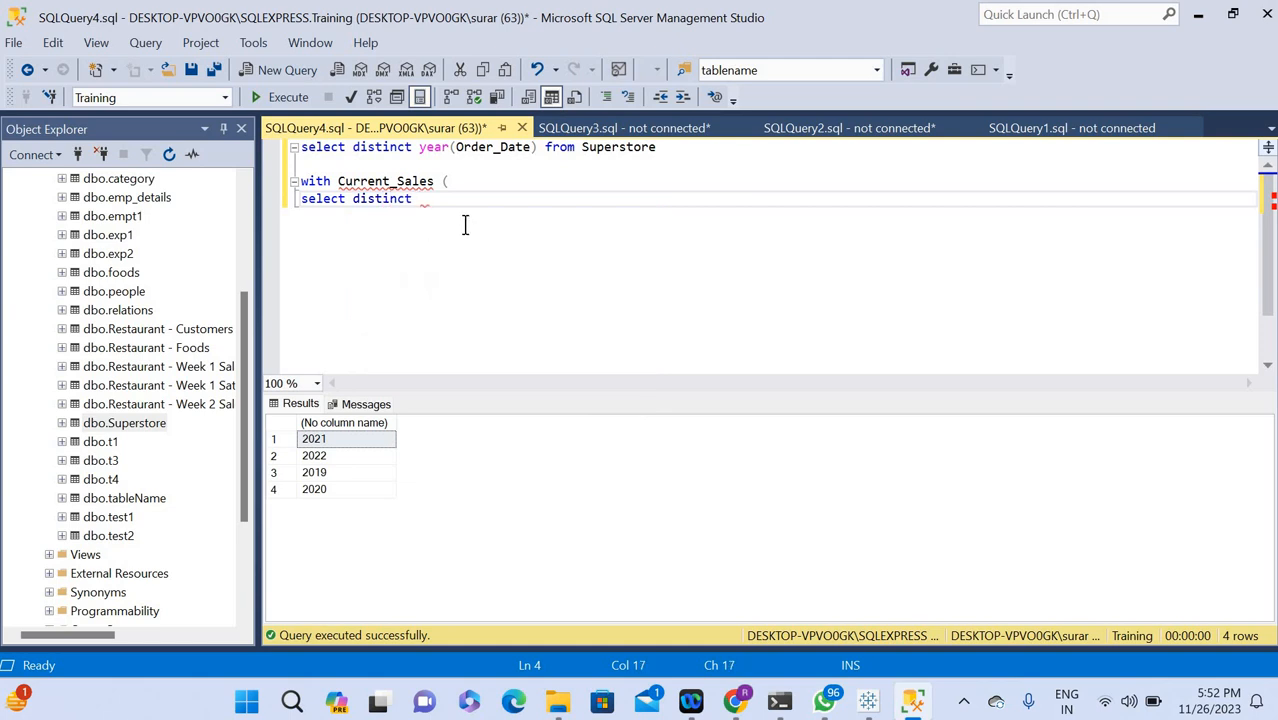
pyautogui.write('Sub')
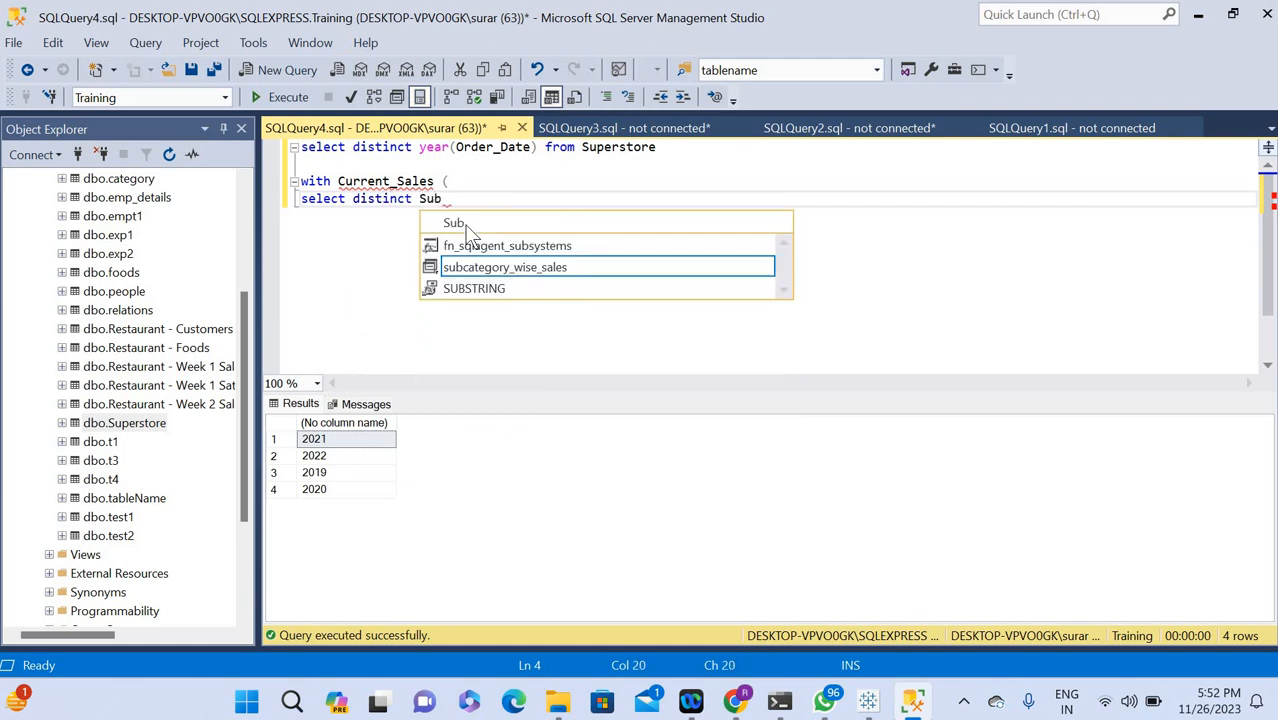
pyautogui.write('_Categiry')
pyautogui.press('BackSpace')
pyautogui.press('BackSpace')
pyautogui.press('BackSpace')
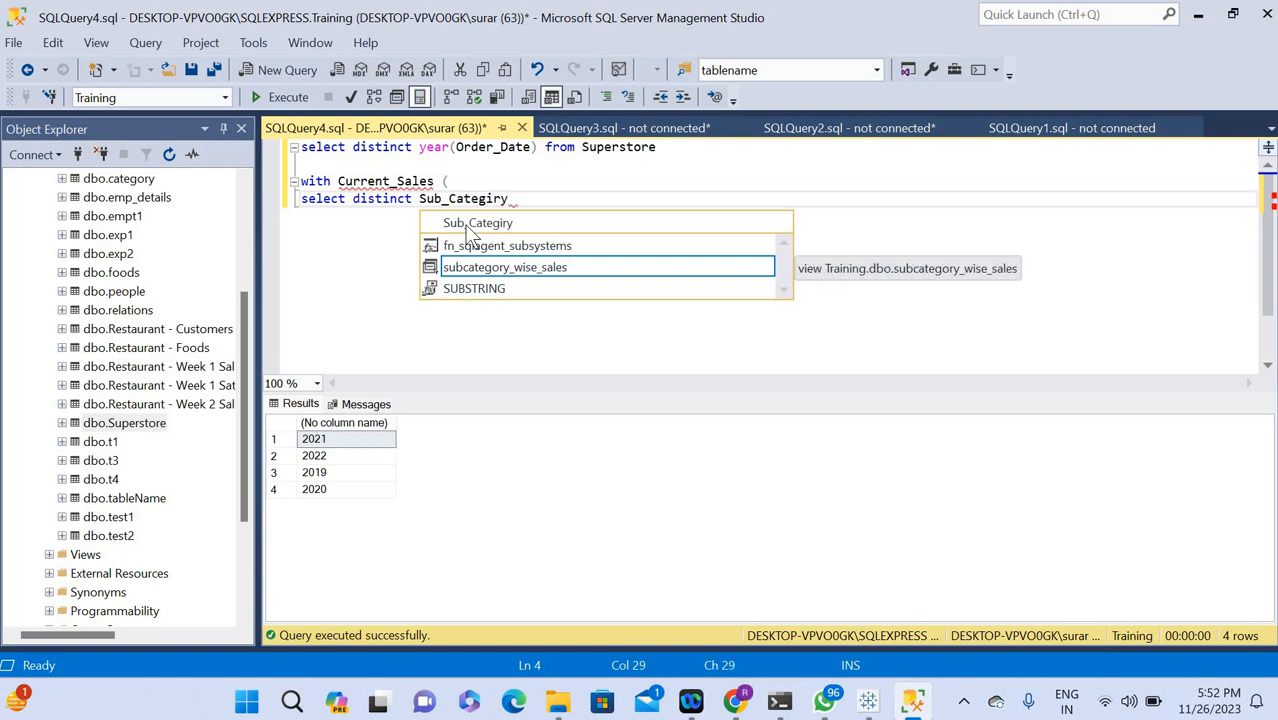
pyautogui.write('ory, ')
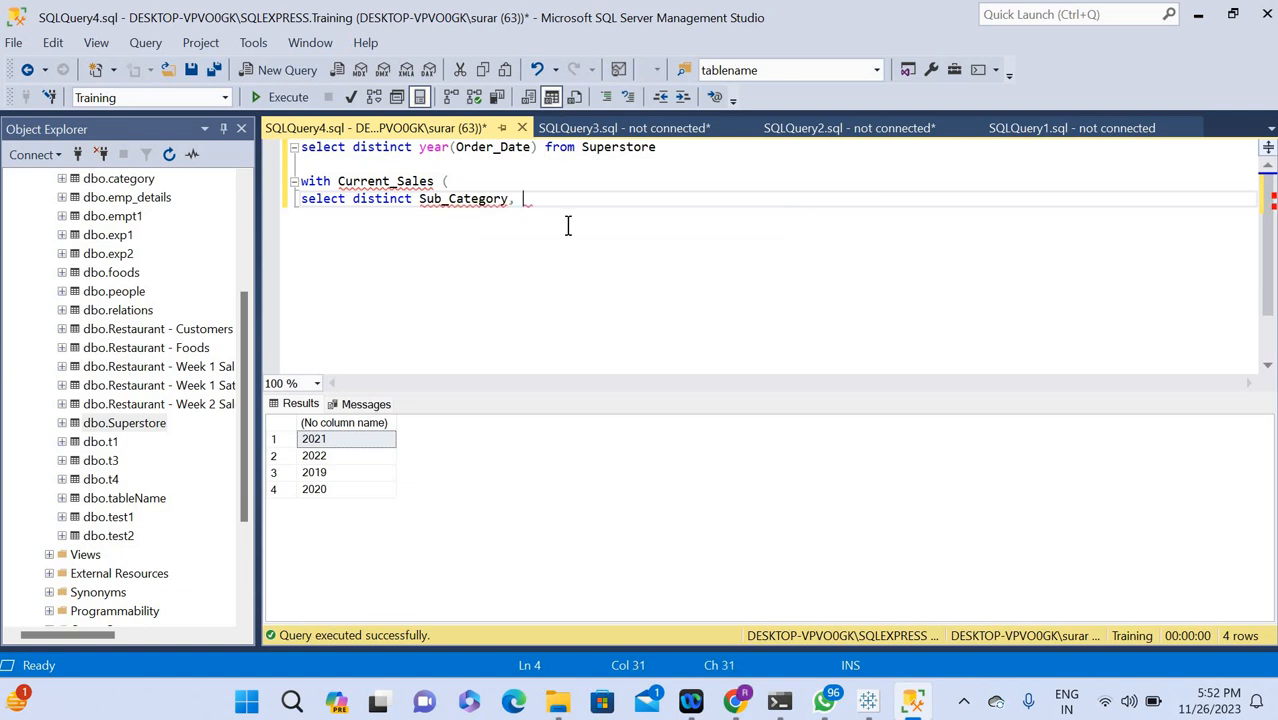
pyautogui.write('sum')
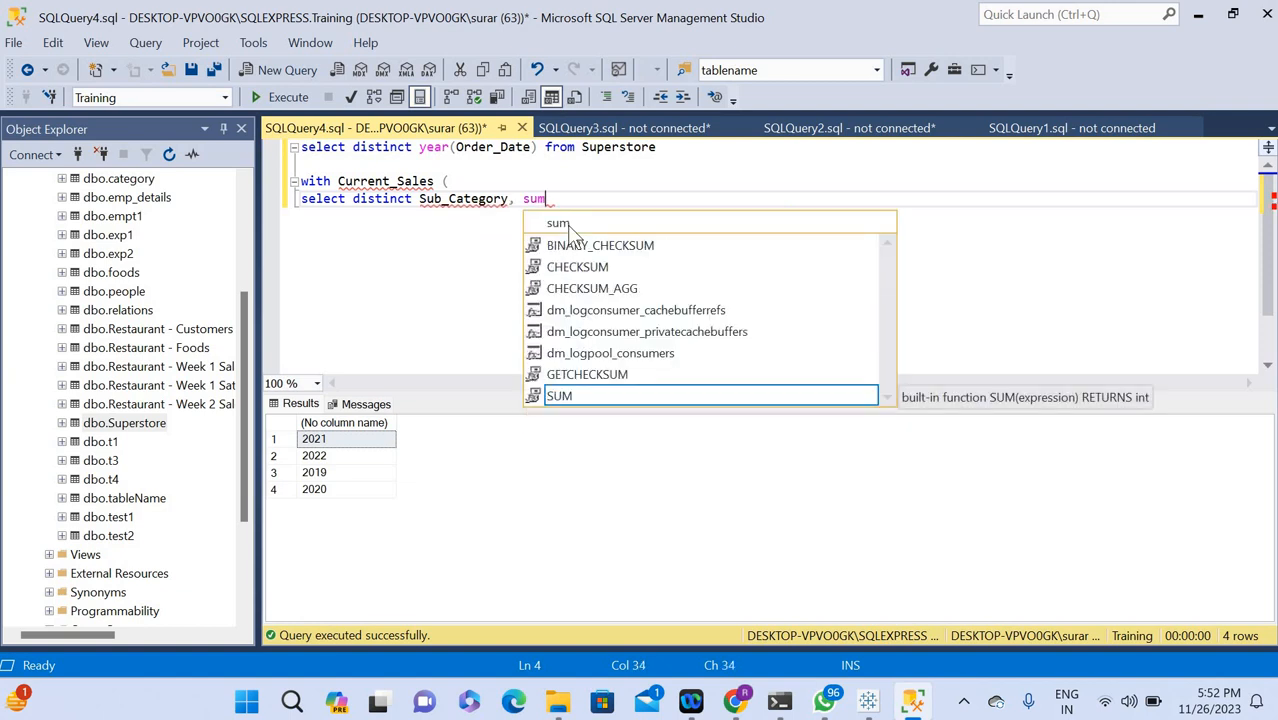
pyautogui.write('(')
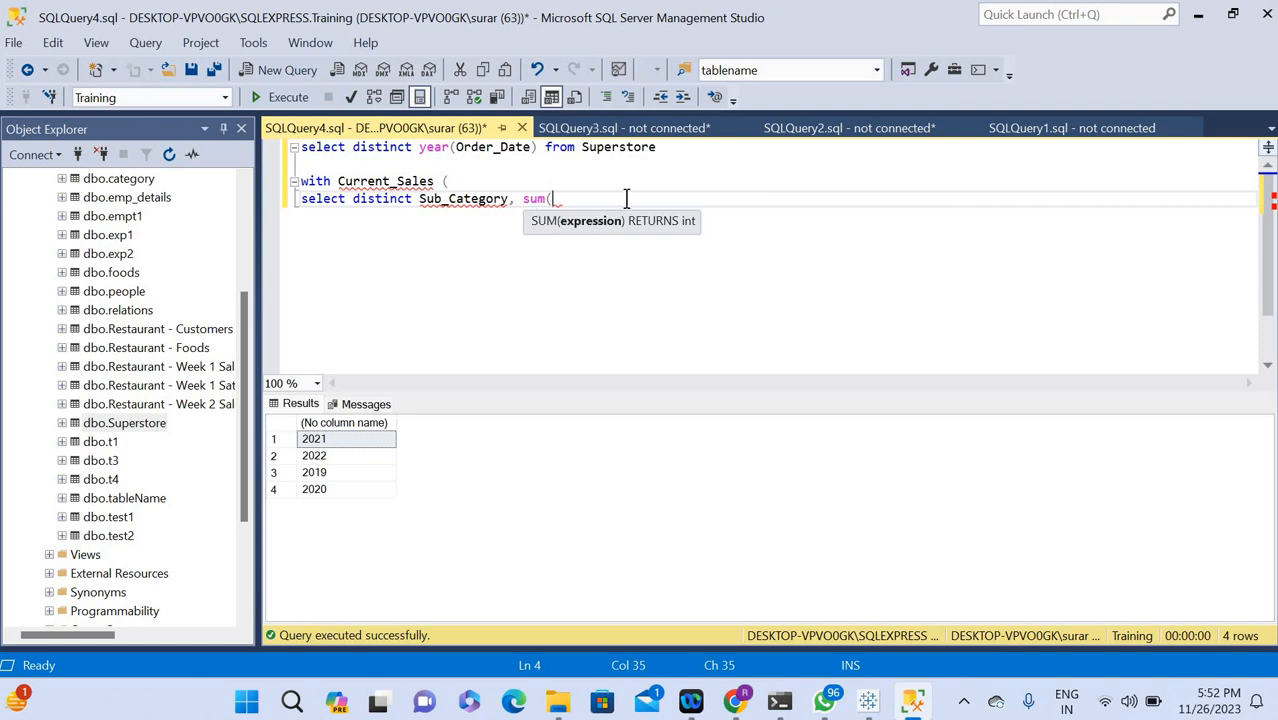
pyautogui.write('Sales) from ')
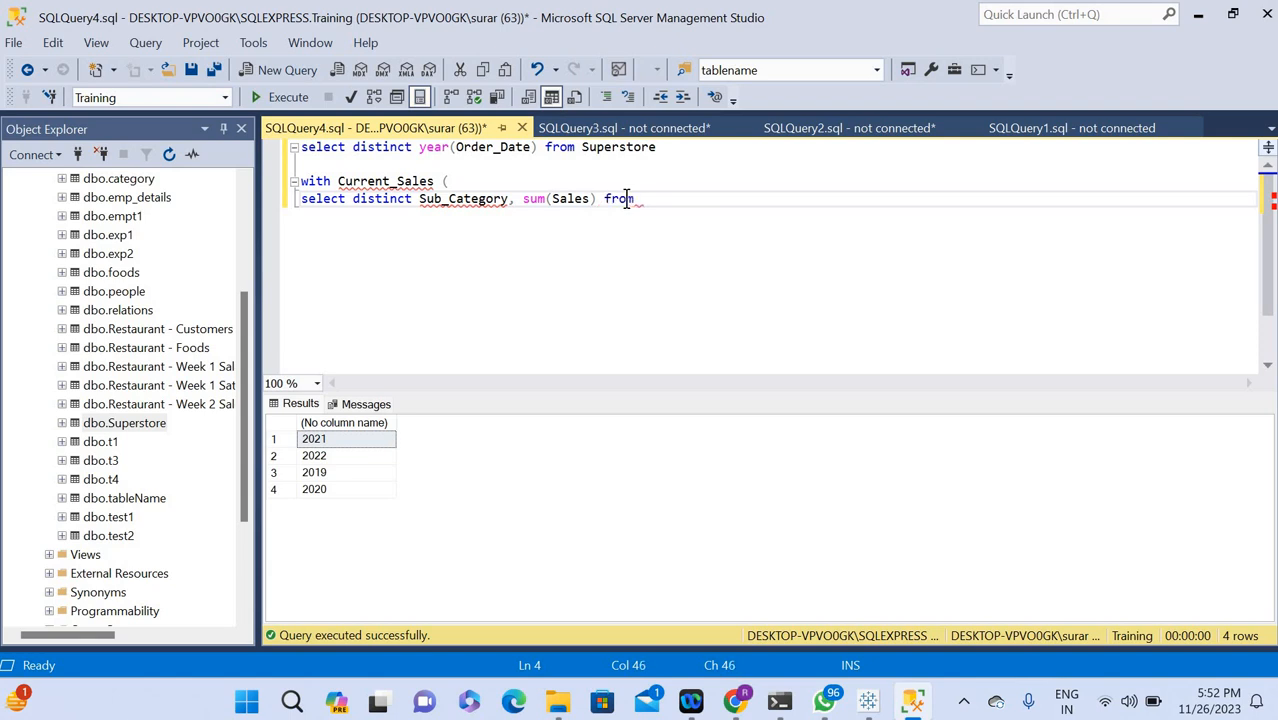
pyautogui.write('S')
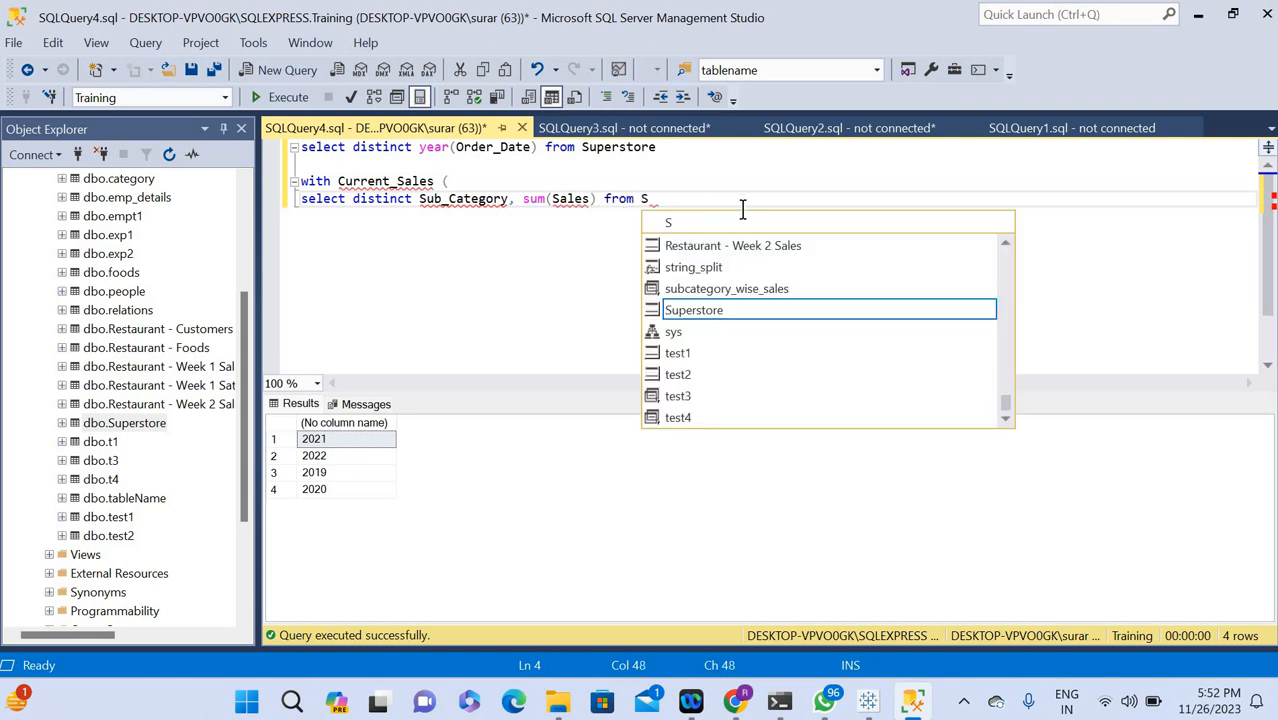
pyautogui.write('uperdtore')
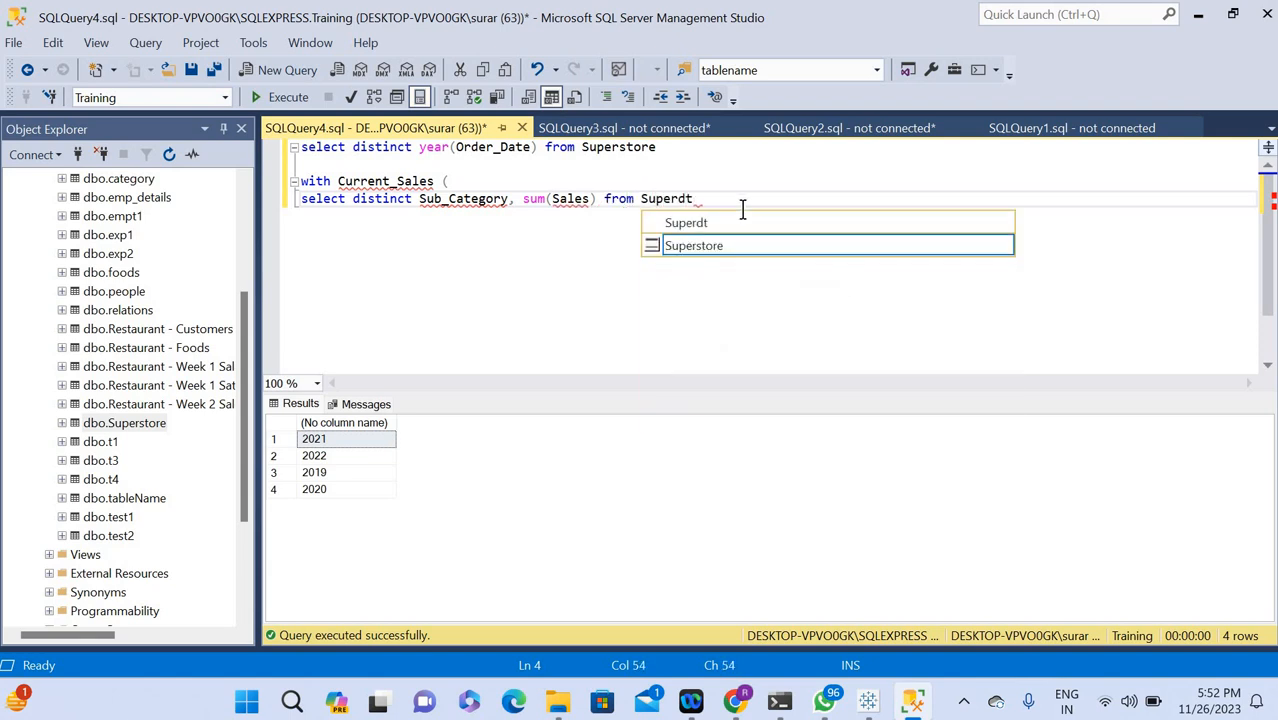
# Add sum(Sales) from Superstore to the inner query, with the table name spelled correctly.
pyautogui.click(686, 200)
pyautogui.press('BackSpace')
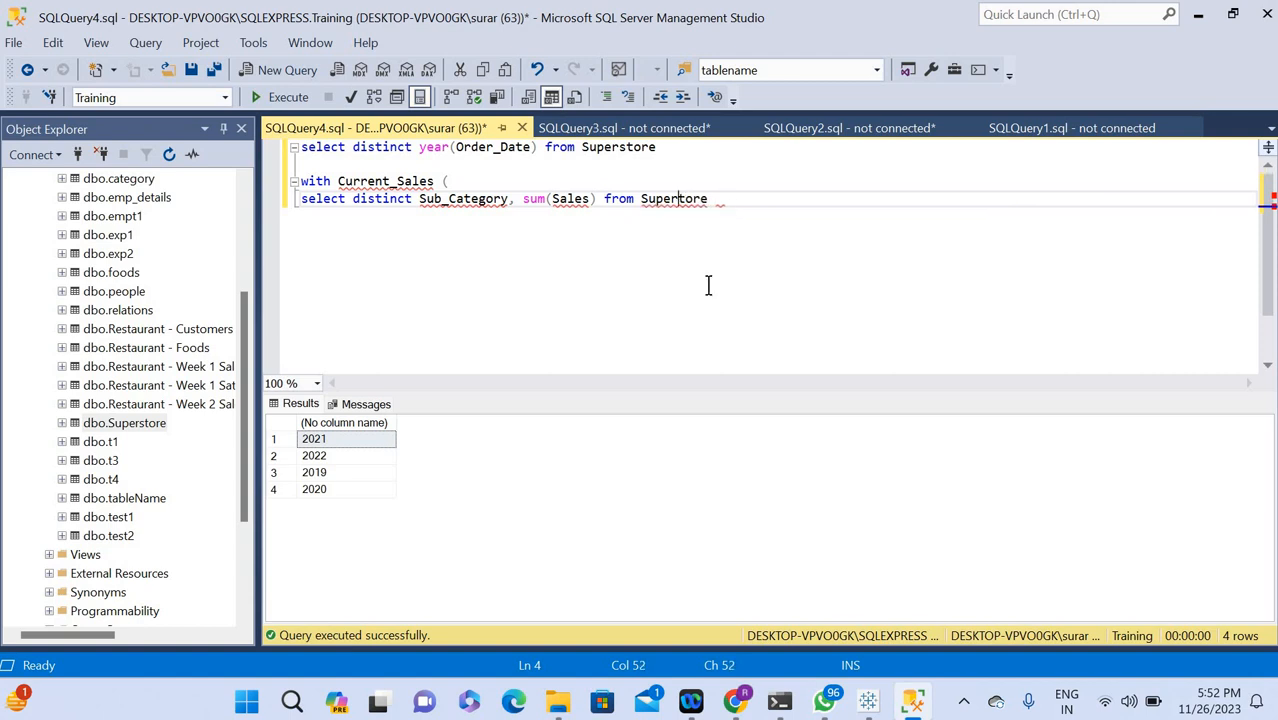
pyautogui.write('s')
pyautogui.press('Right')
pyautogui.press('Right')
pyautogui.press('Right')
pyautogui.press('Right')
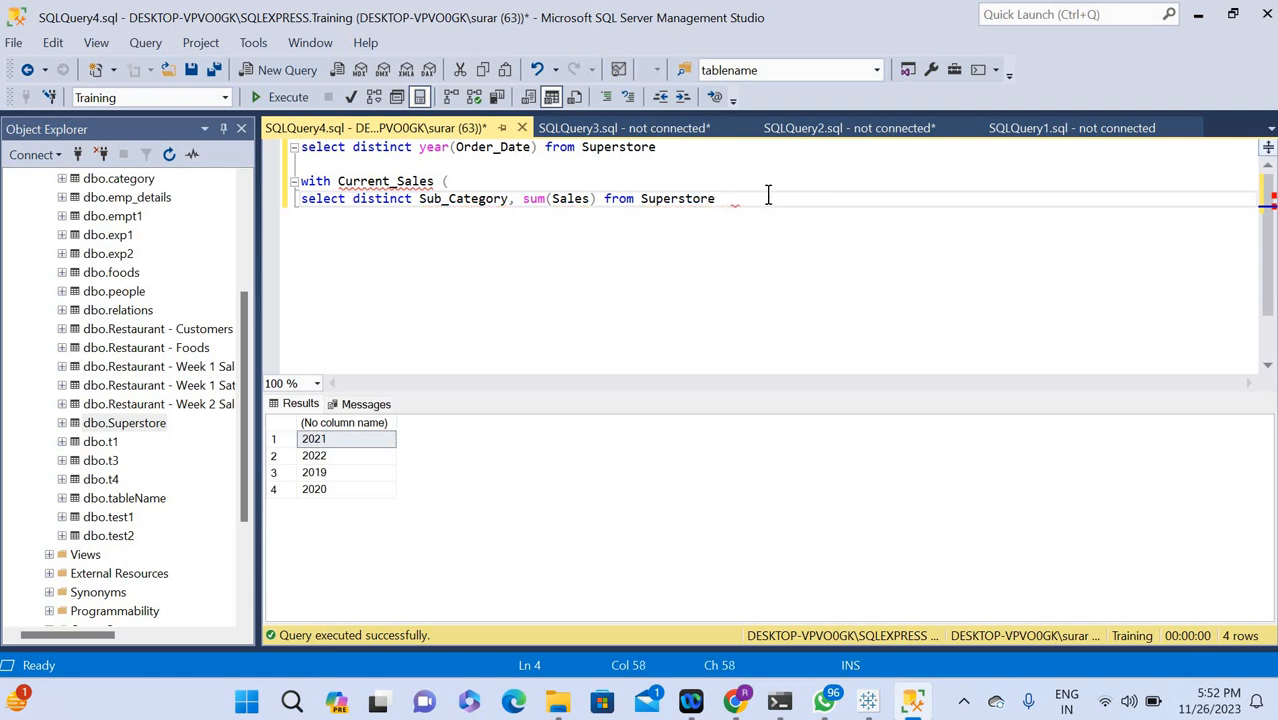
# Append a group by Sub_Category clause to the inner query, reusing the column name from its select list.
pyautogui.write('group by')
pyautogui.doubleClick(455, 199)
pyautogui.hotkey('ctrl', 'c')
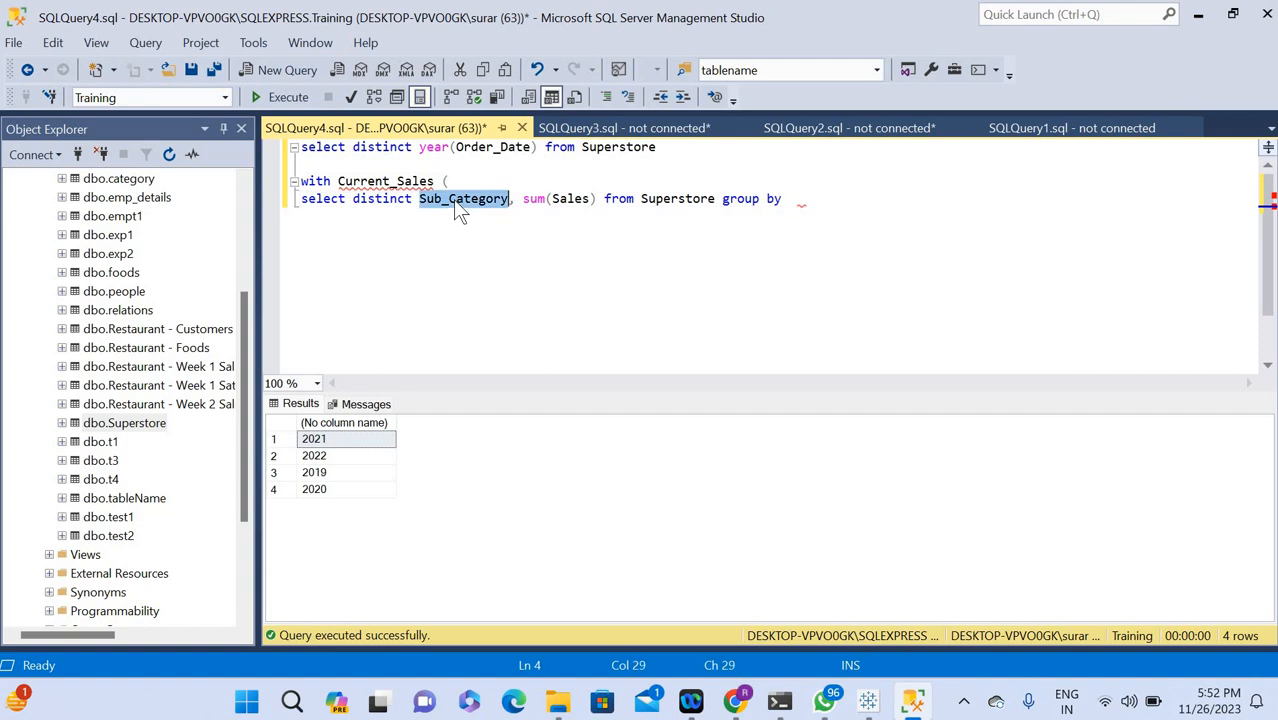
pyautogui.click(790, 200)
pyautogui.hotkey('ctrl', 'v')
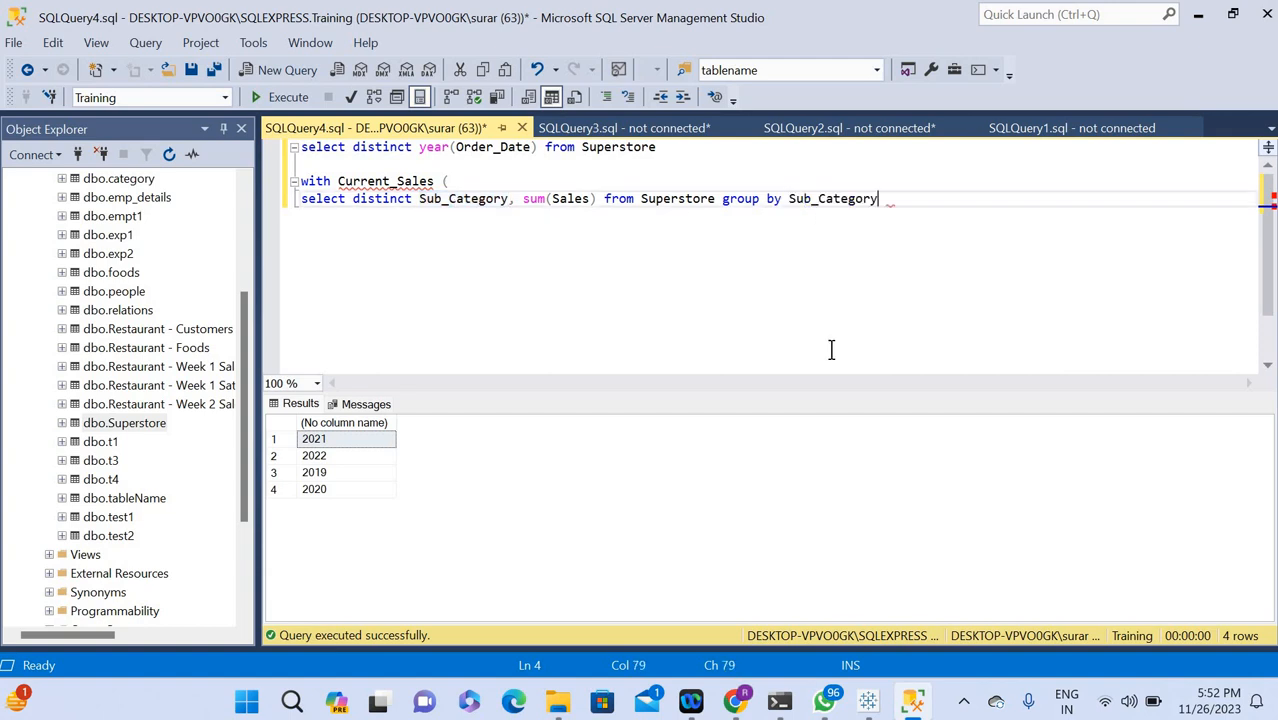
# Insert the filter where year(Order_Date)=2022 before the group by clause of the Current_Sales inner query.
pyautogui.click(719, 200)
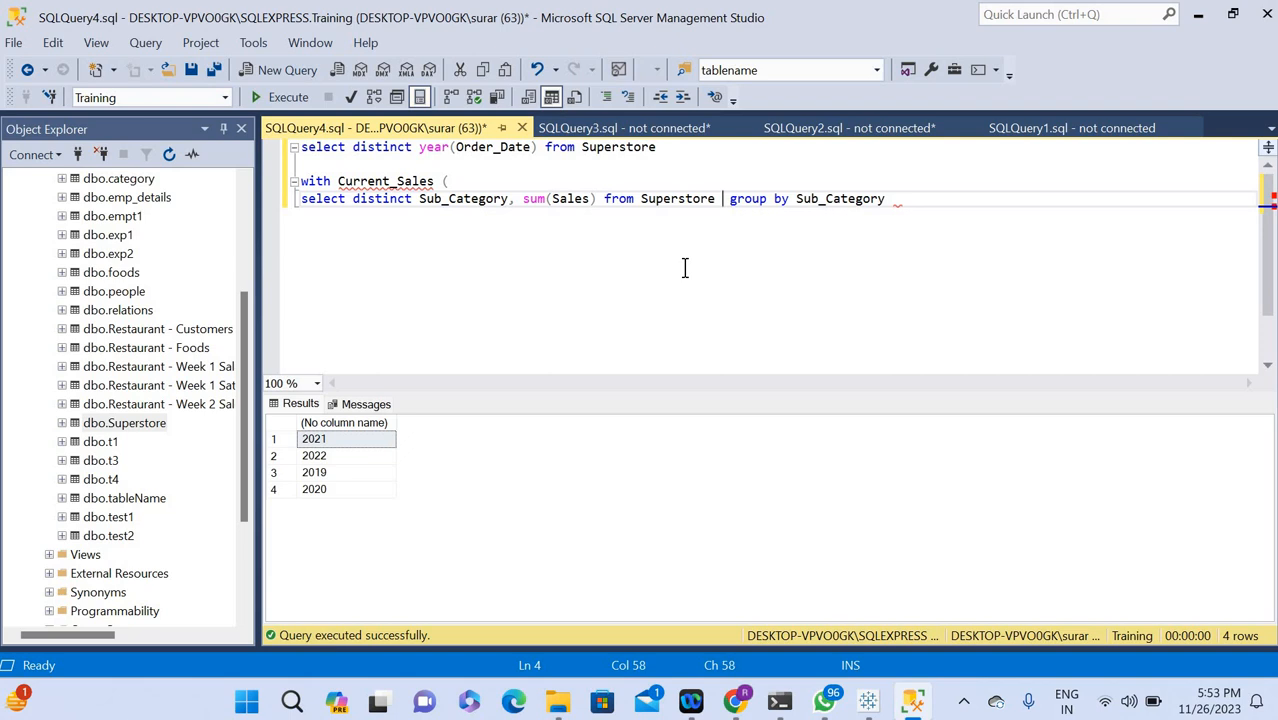
pyautogui.write('where ')
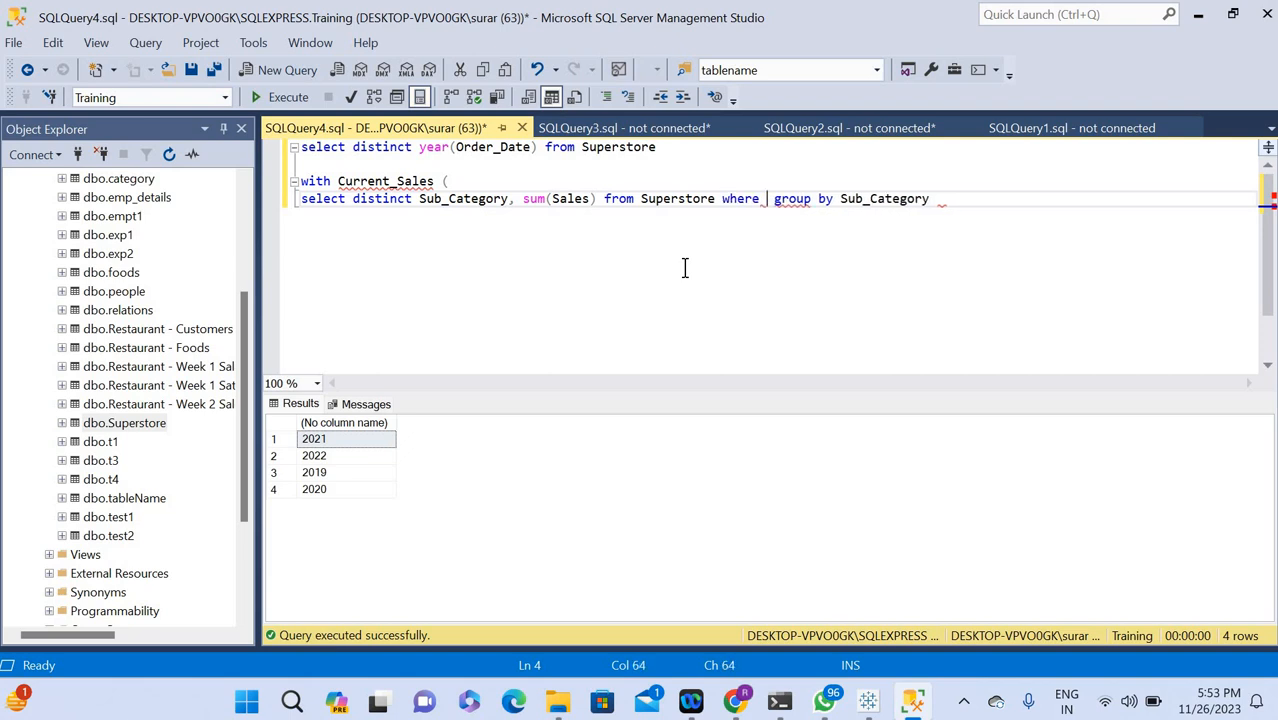
pyautogui.write('Year')
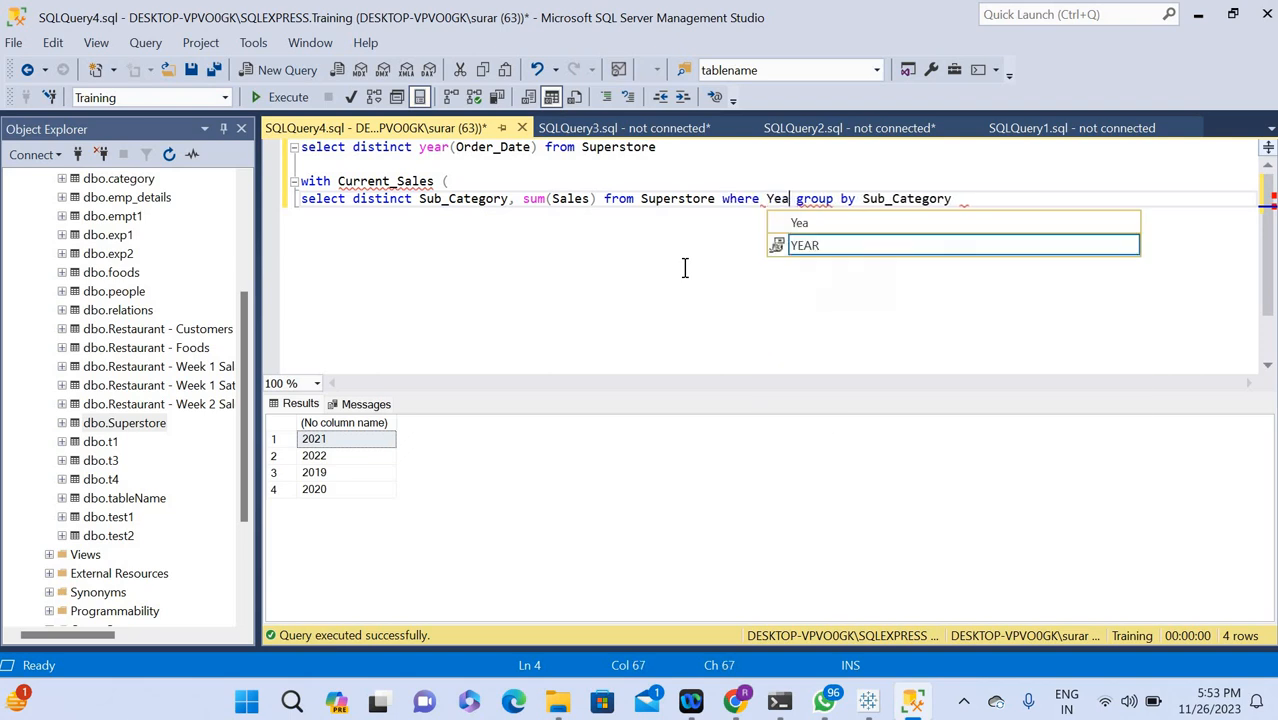
pyautogui.press('BackSpace')
pyautogui.press('BackSpace')
pyautogui.press('BackSpace')
pyautogui.press('BackSpace')
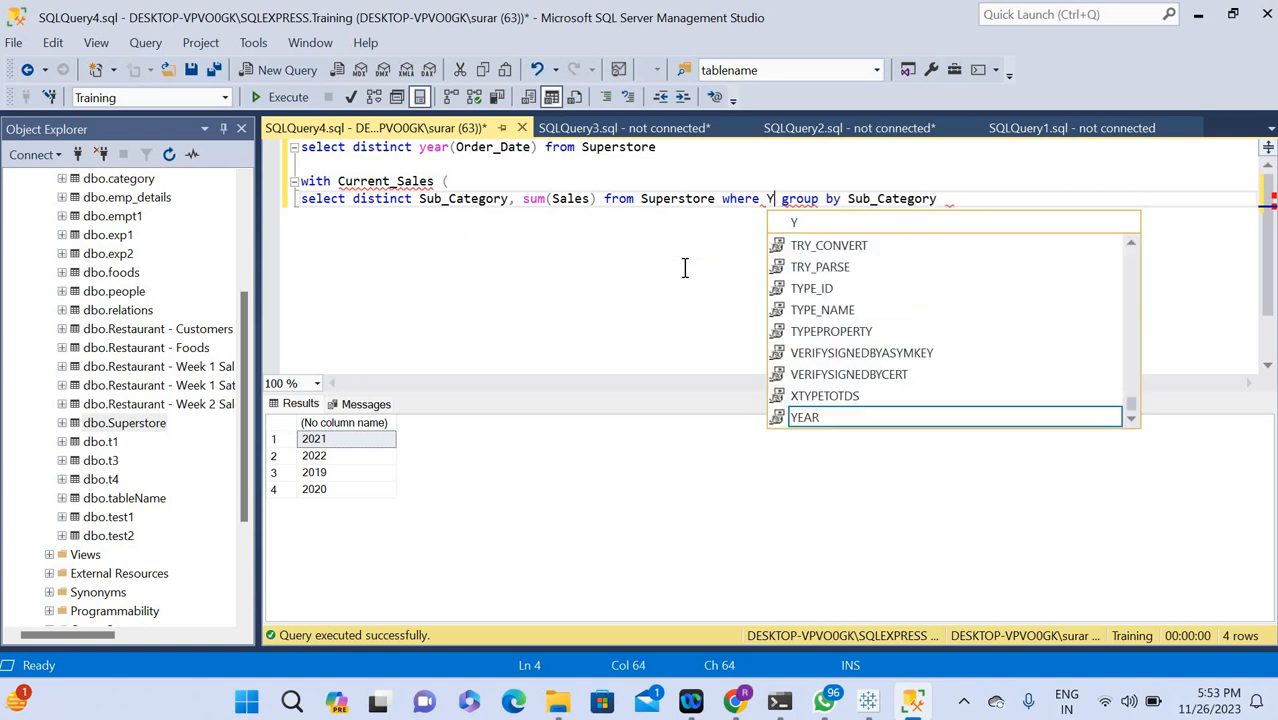
pyautogui.write('year(')
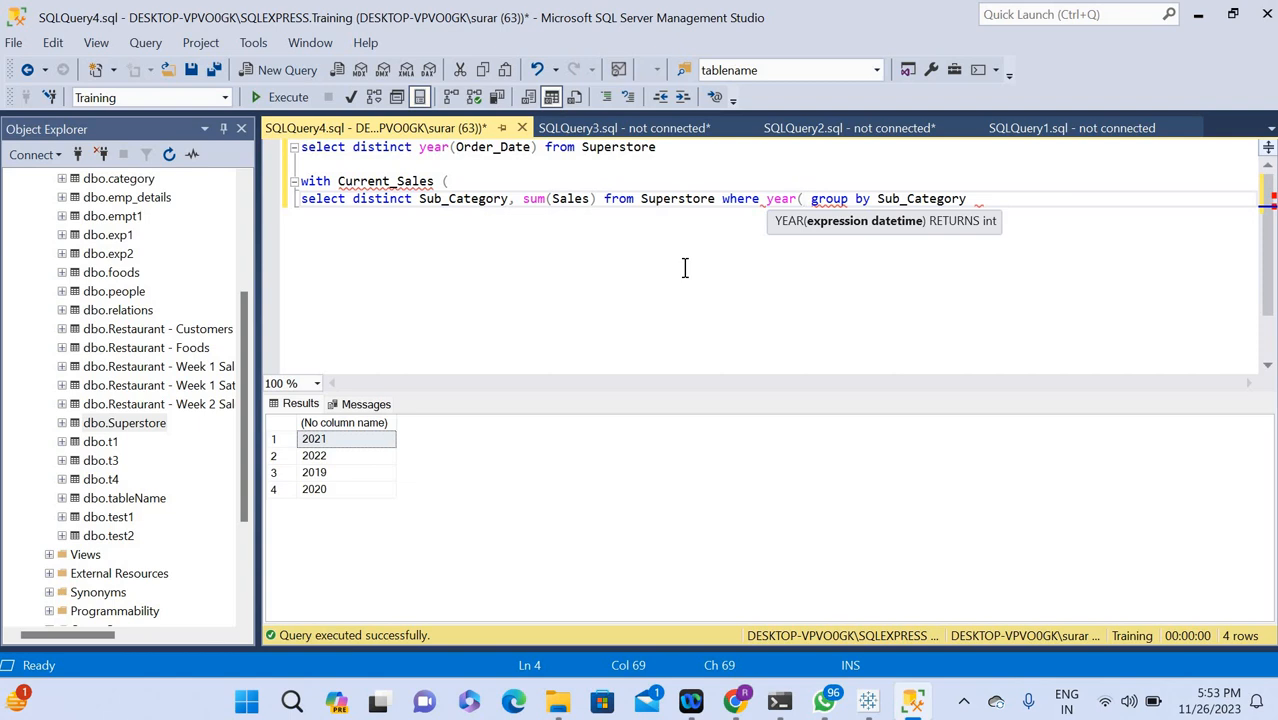
pyautogui.write('Order_date')
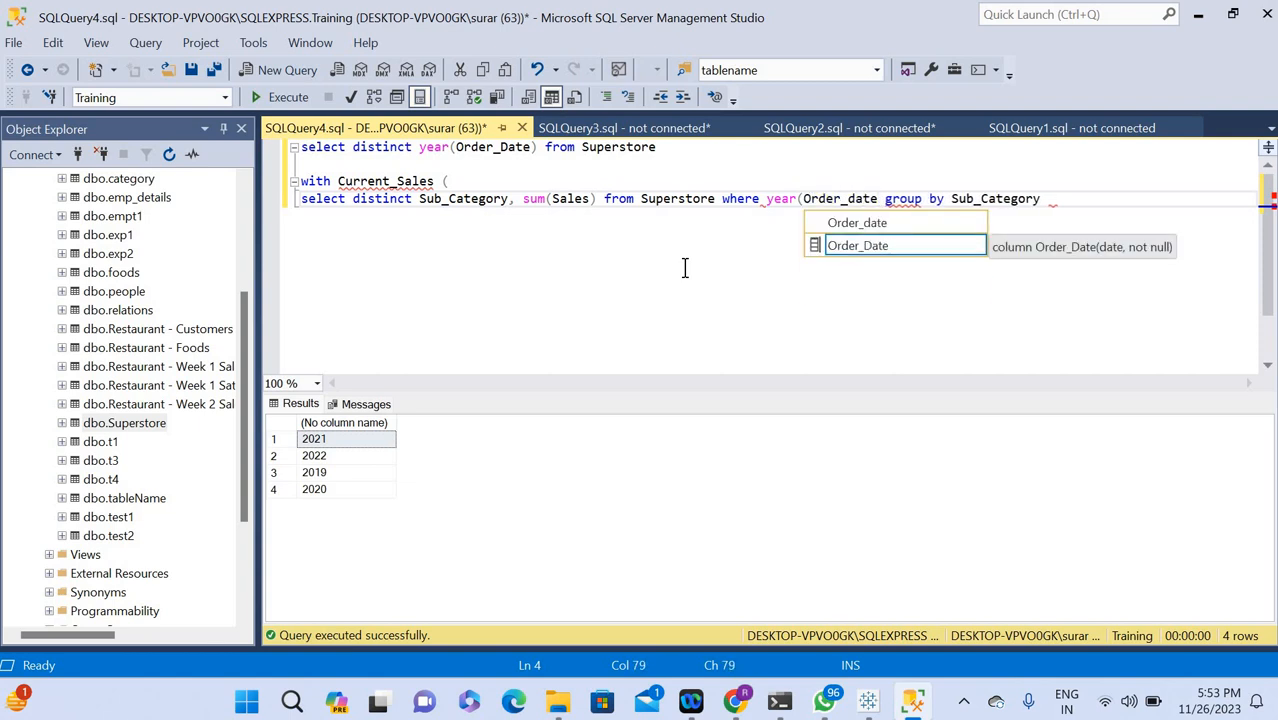
pyautogui.doubleClick(875, 246)
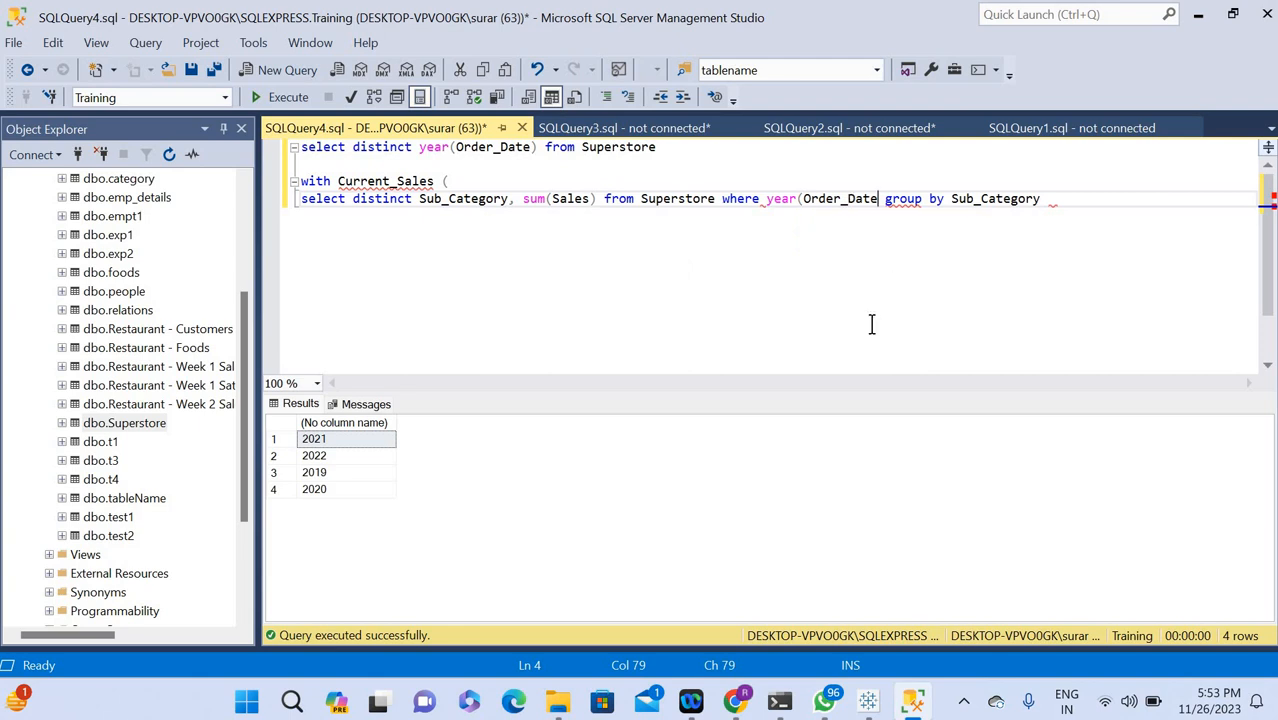
pyautogui.write(')=')
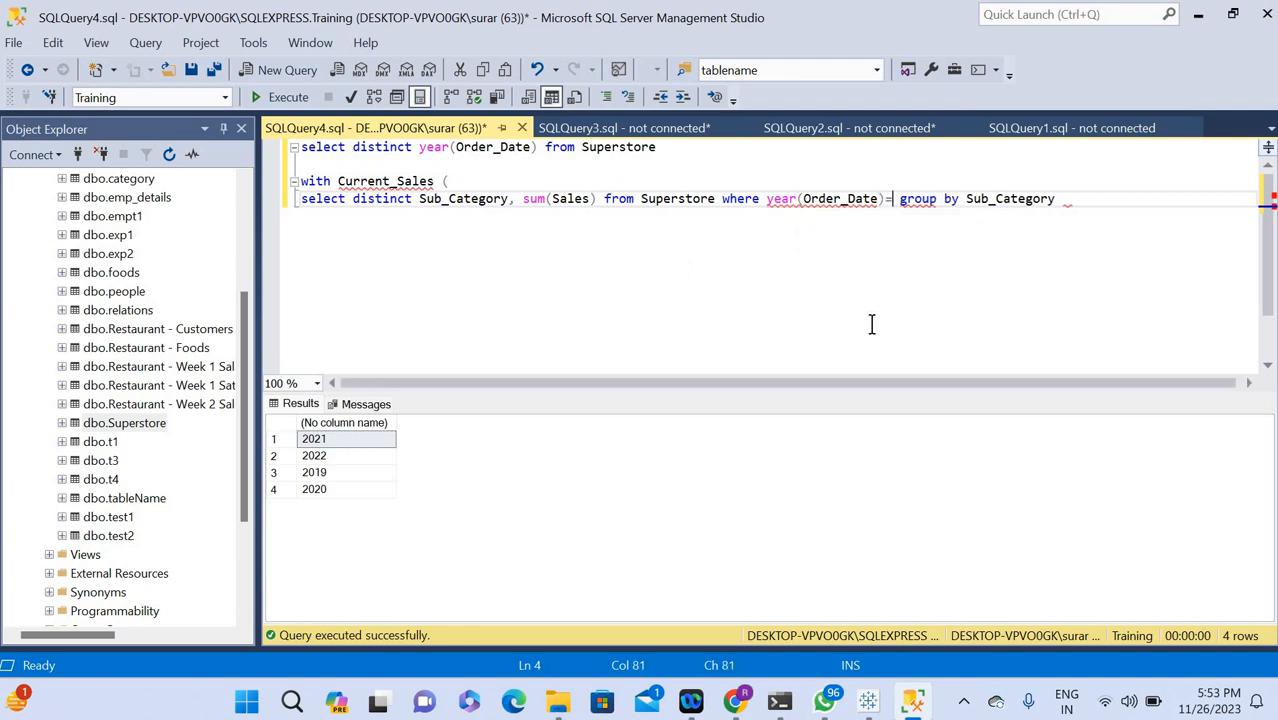
pyautogui.write('2022')
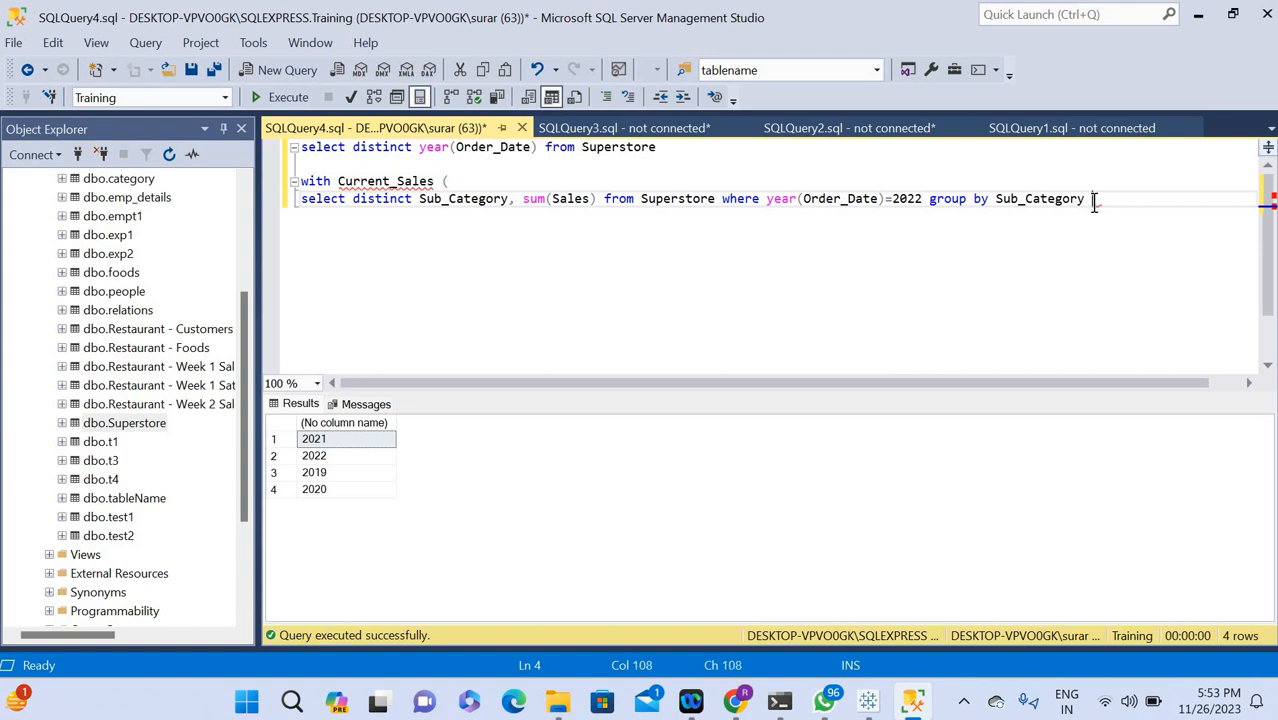
# Execute only the inner select statement of Current_Sales to check the 2022 sales by sub-category.
pyautogui.moveTo(1093, 198); pyautogui.dragTo(313, 203)
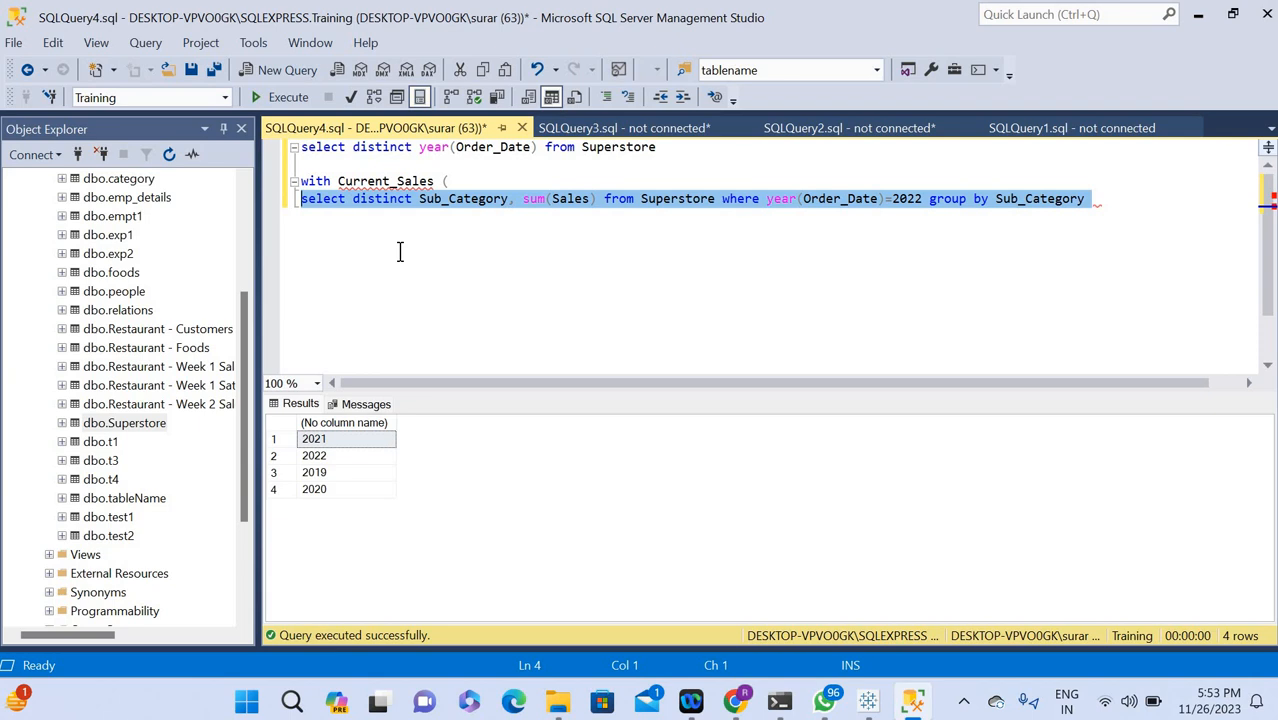
pyautogui.click(278, 97)
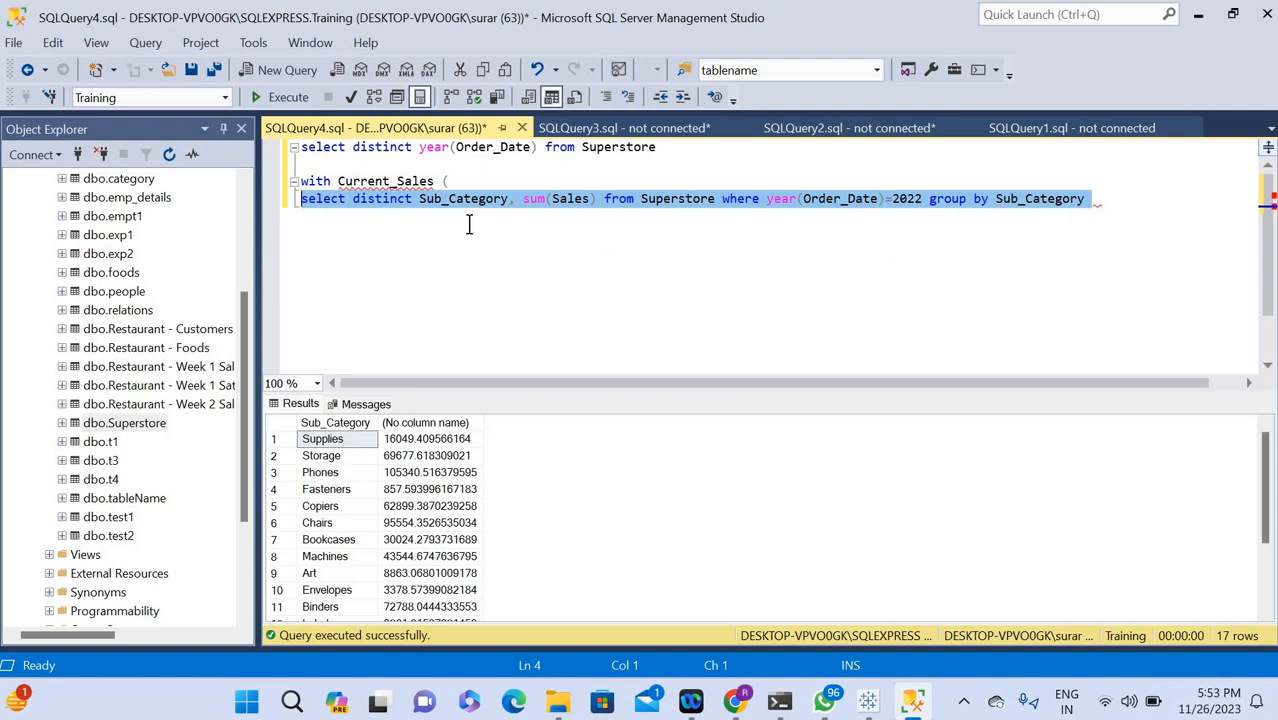
# Close the Current_Sales expression with a parenthesis after its group by clause and start a new line below.
pyautogui.click(455, 181)
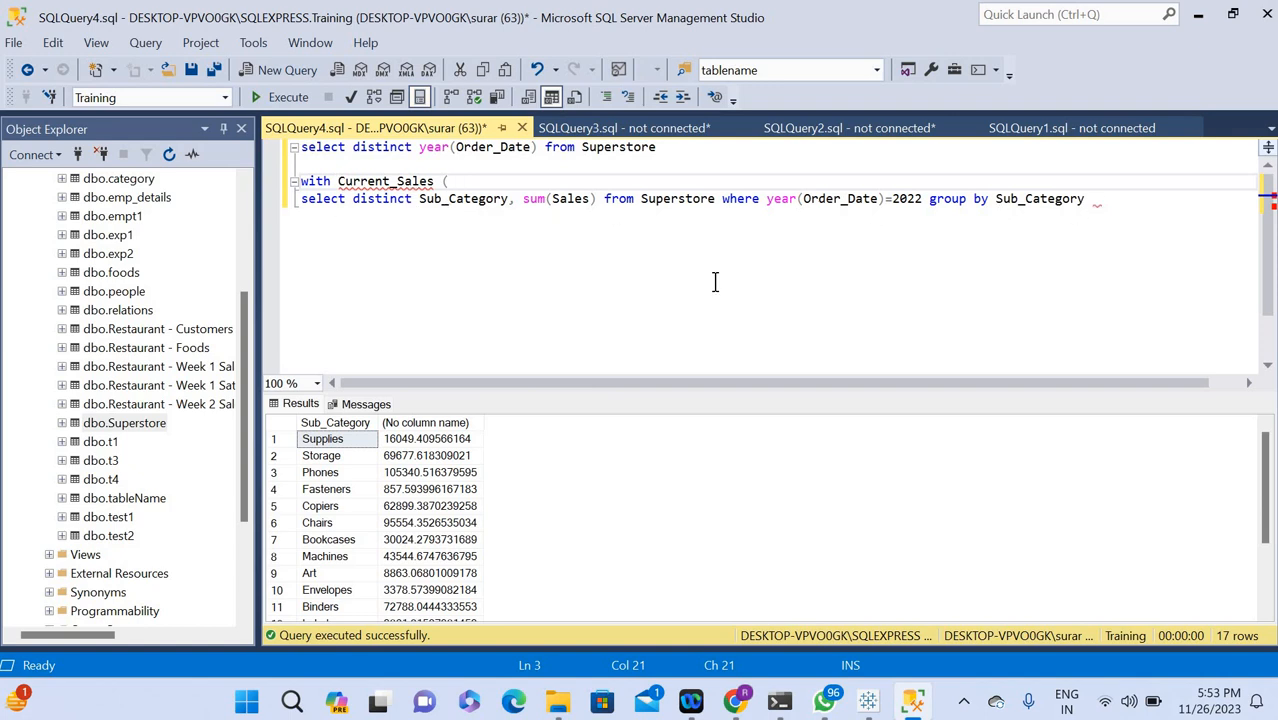
pyautogui.click(1117, 208)
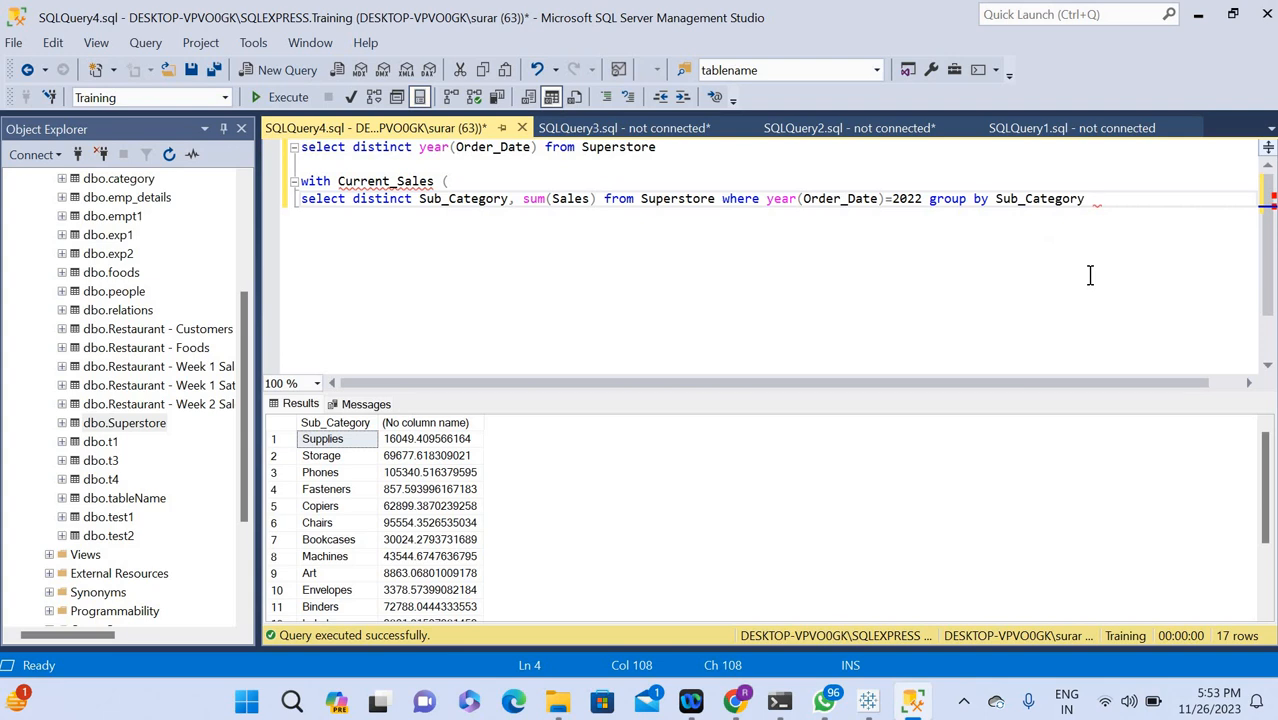
pyautogui.write(')')
pyautogui.press('Return')
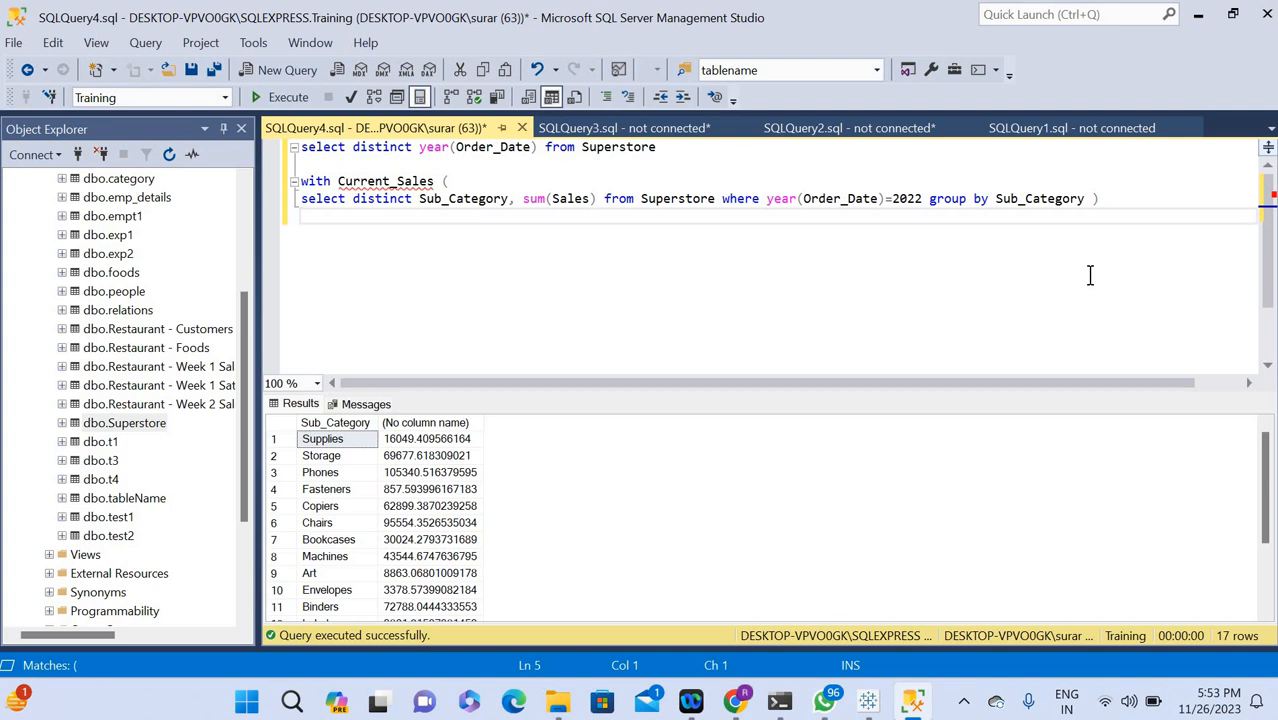
# Add a second table expression with the text "Previous_Sales as (", leaving an empty line before its closing parenthesis.
pyautogui.write('Previous_Sales as')
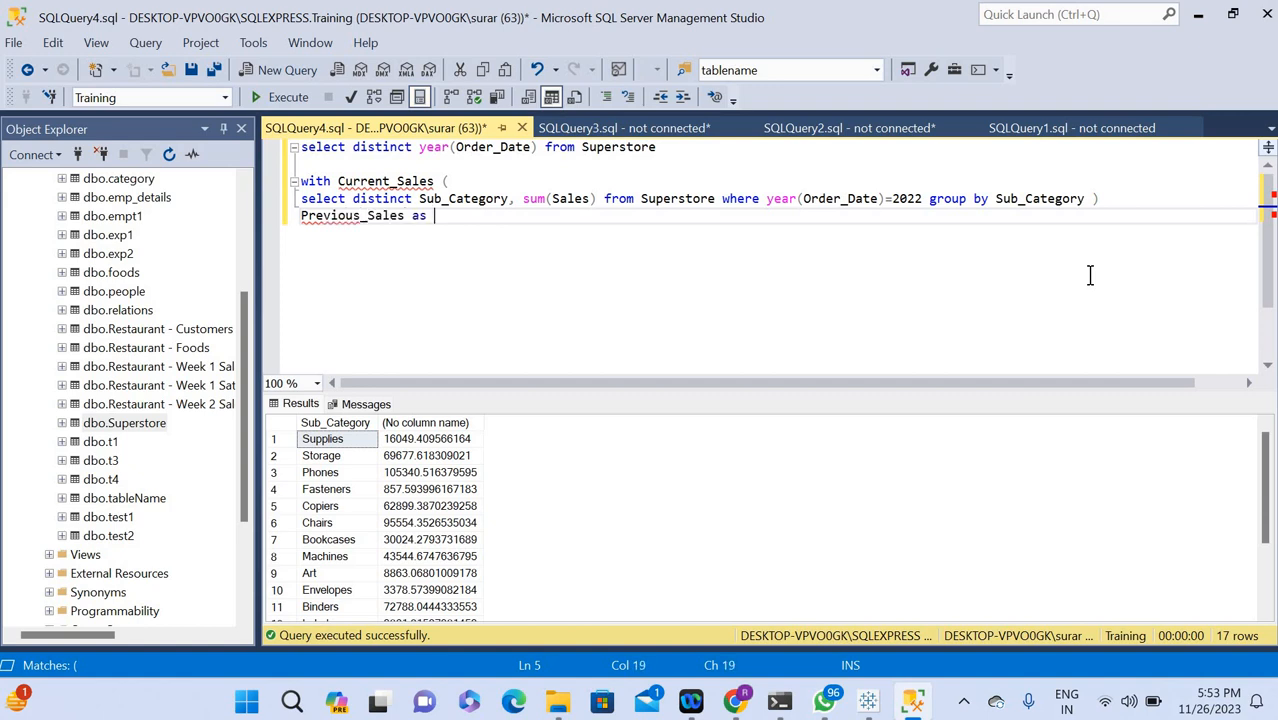
pyautogui.write(' (')
pyautogui.press('Return')
pyautogui.press('Return')
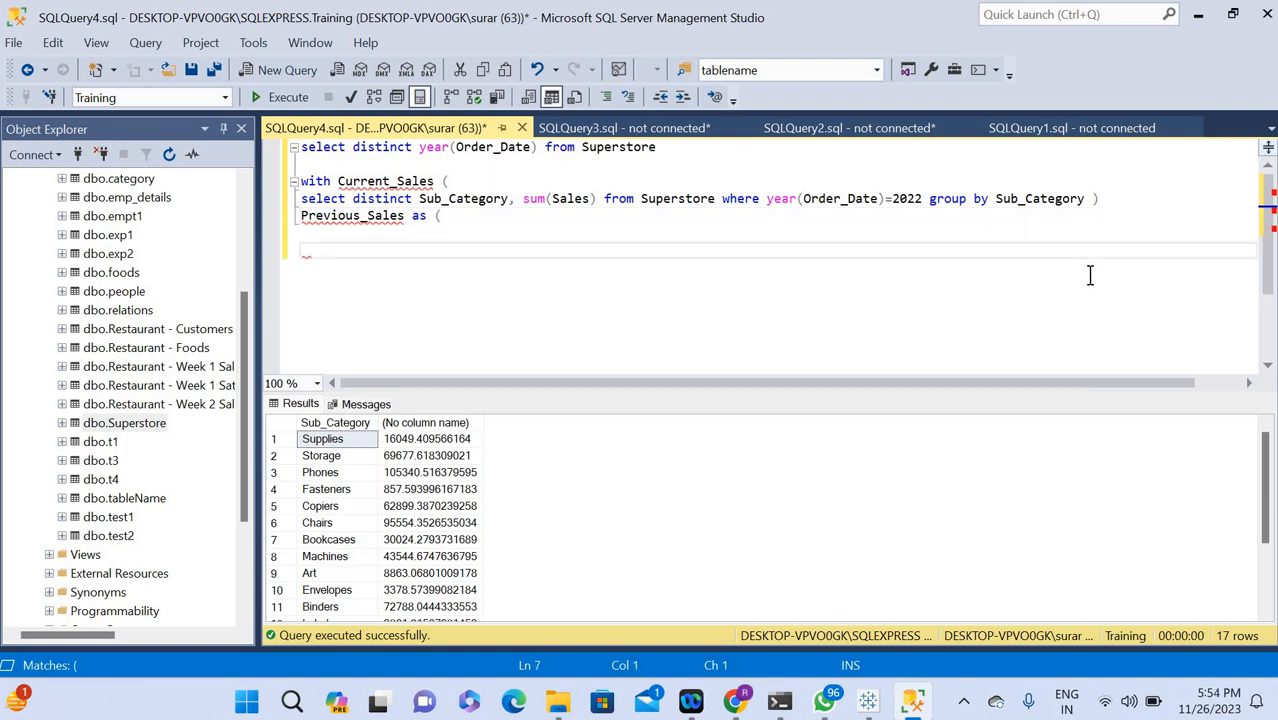
pyautogui.write(')')
# Copy the Current_Sales inner query into the Previous_Sales parentheses and set the copy's year filter to 2021.
pyautogui.moveTo(1086, 199); pyautogui.dragTo(299, 199)
pyautogui.hotkey('ctrl', 'c')
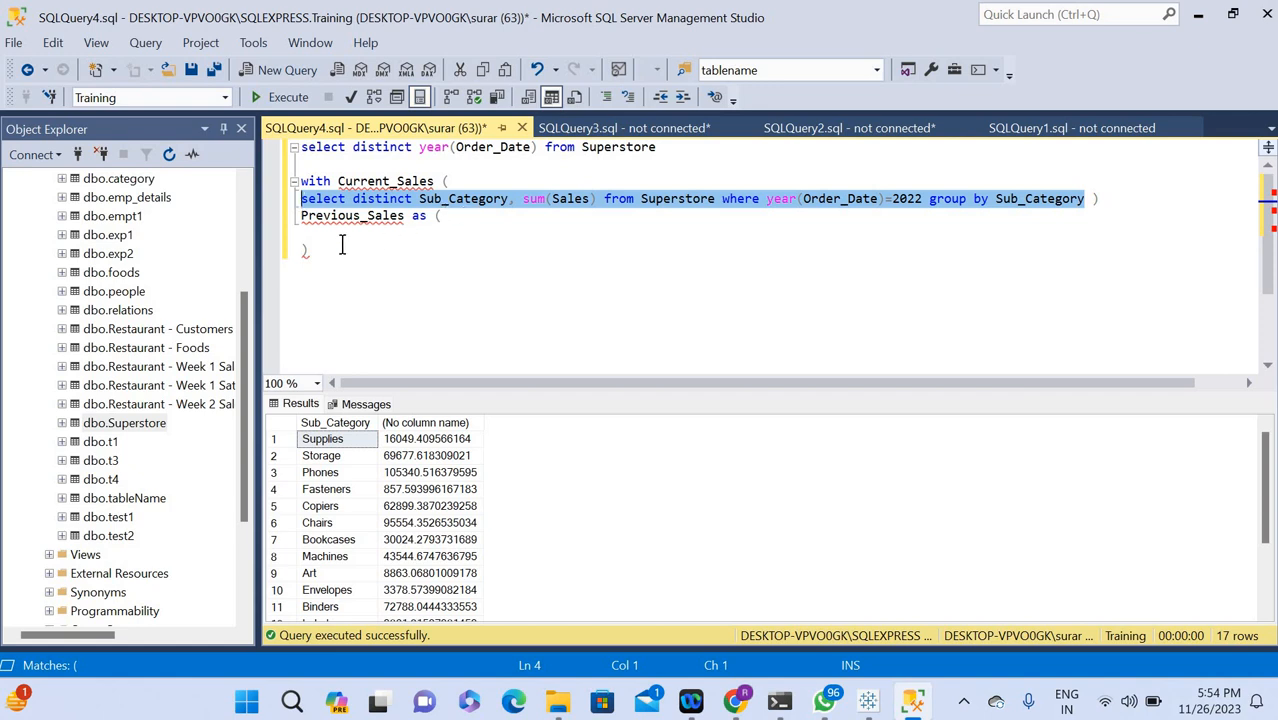
pyautogui.click(305, 238)
pyautogui.hotkey('ctrl', 'v')
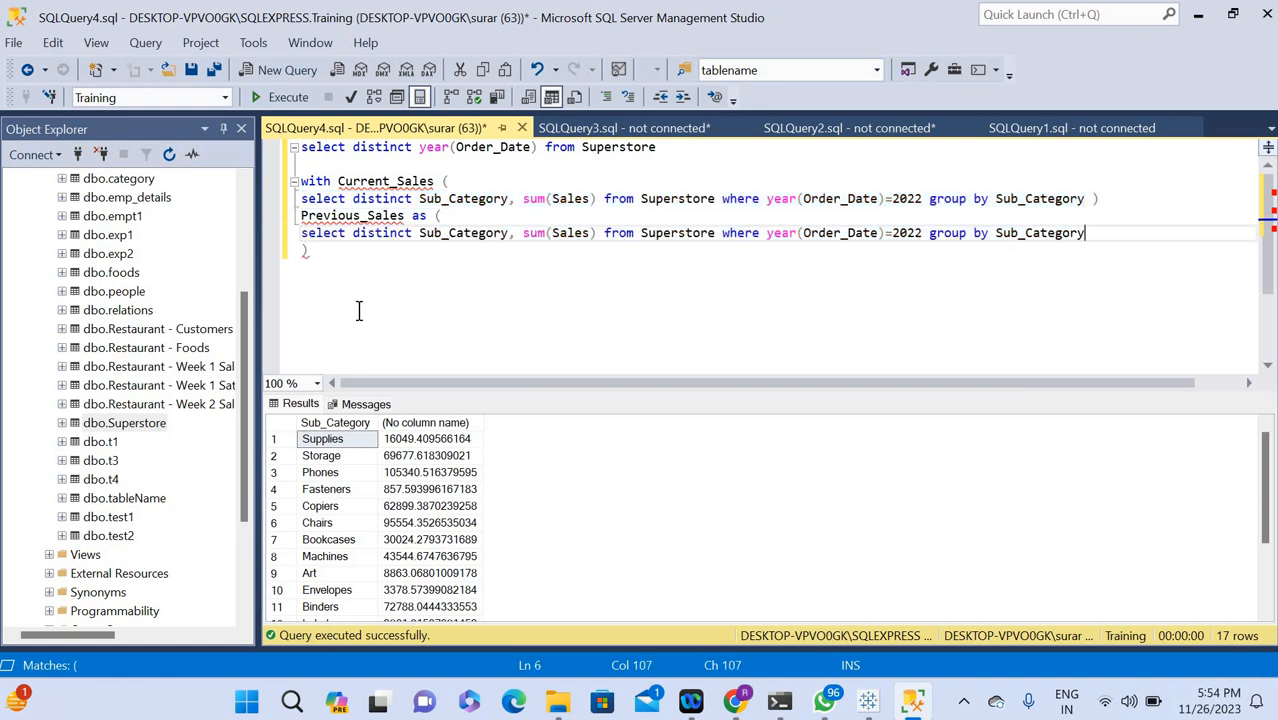
pyautogui.click(922, 233)
pyautogui.press('BackSpace')
pyautogui.write('1')
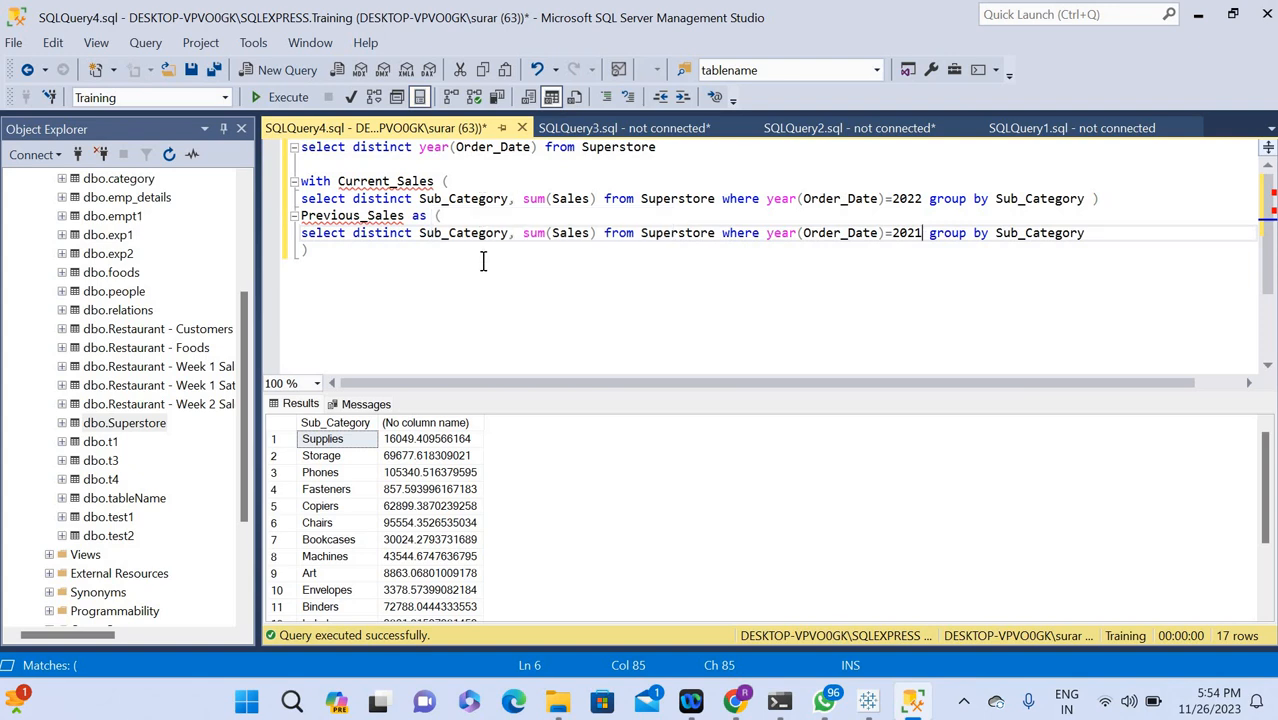
# Start the outer query with select below the closing parenthesis of Previous_Sales, followed by blank lines.
pyautogui.click(321, 252)
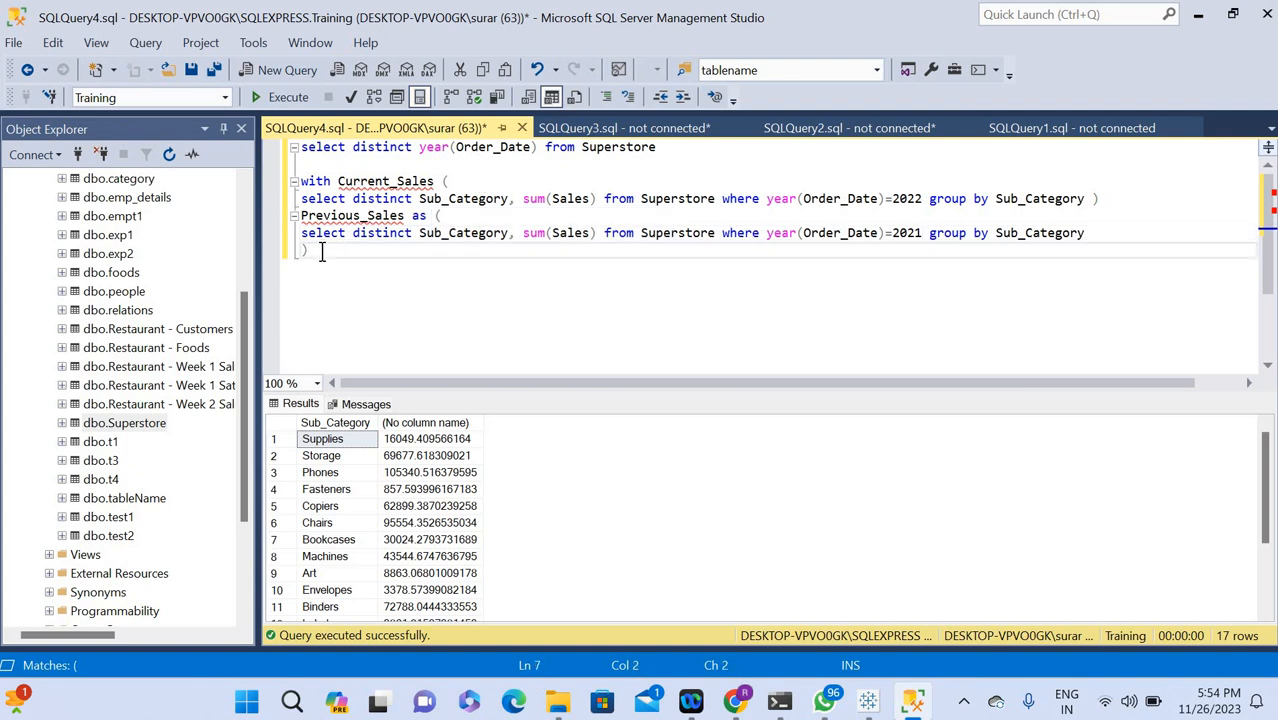
pyautogui.press('Return')
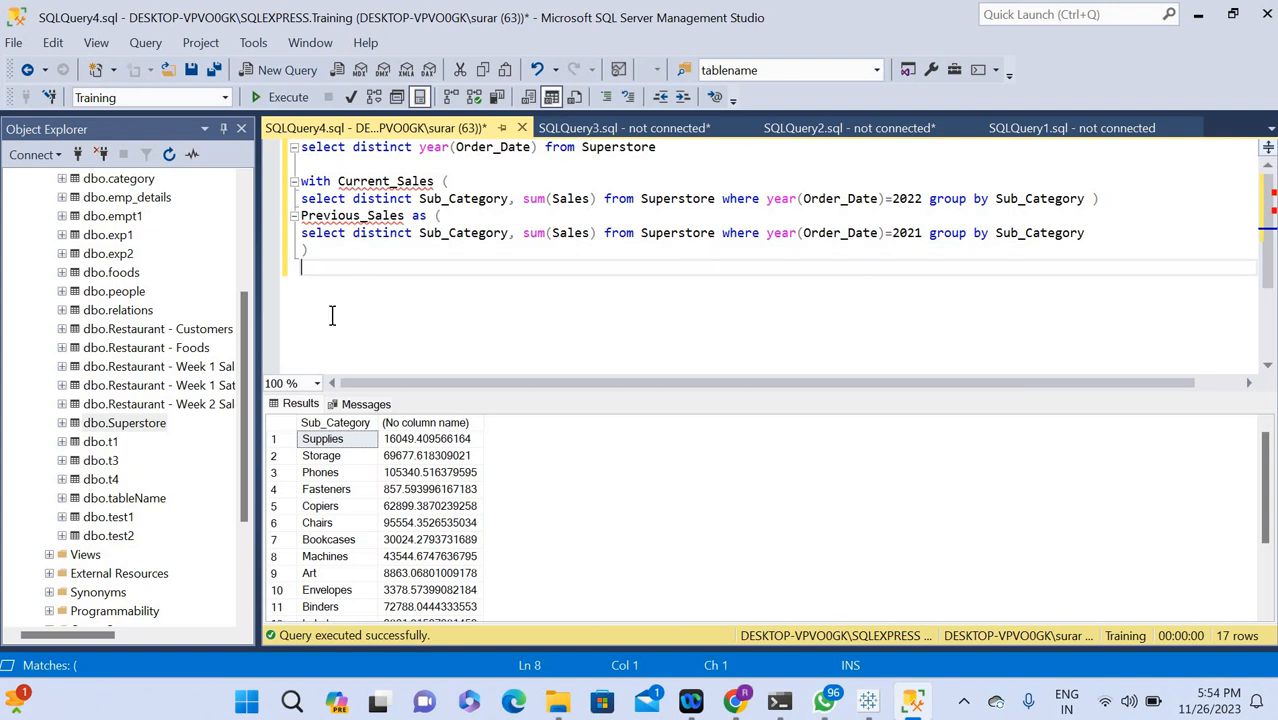
pyautogui.write('select')
pyautogui.press('Return')
pyautogui.press('Return')
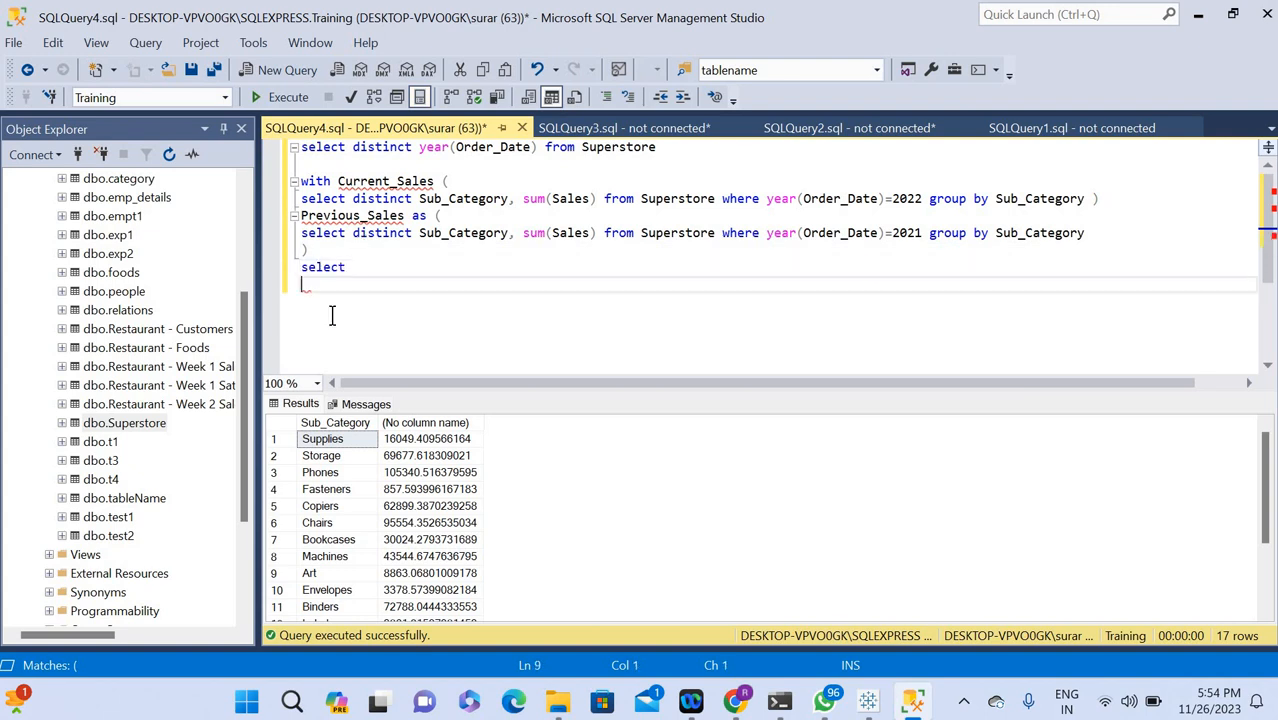
# Add a from clause with Current_Sales on the line beneath it, leaving a blank line after the outer select.
pyautogui.doubleClick(360, 182)
pyautogui.hotkey('ctrl', 'c')
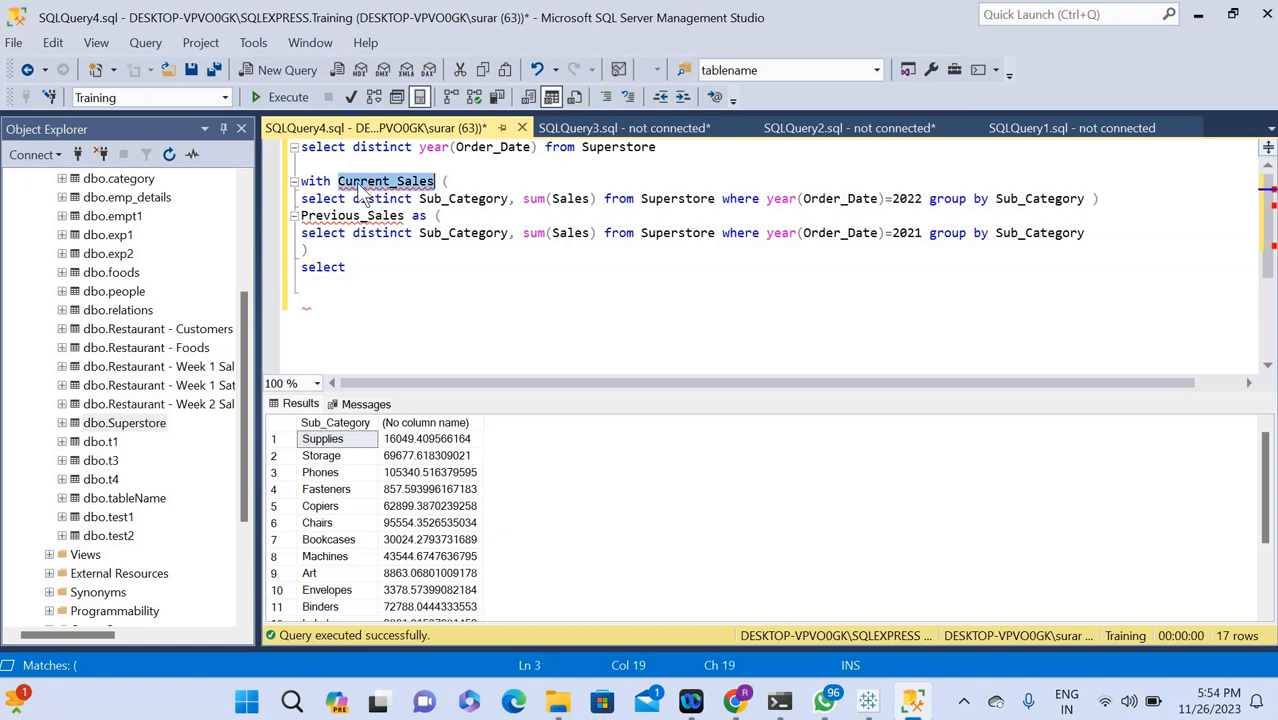
pyautogui.click(305, 304)
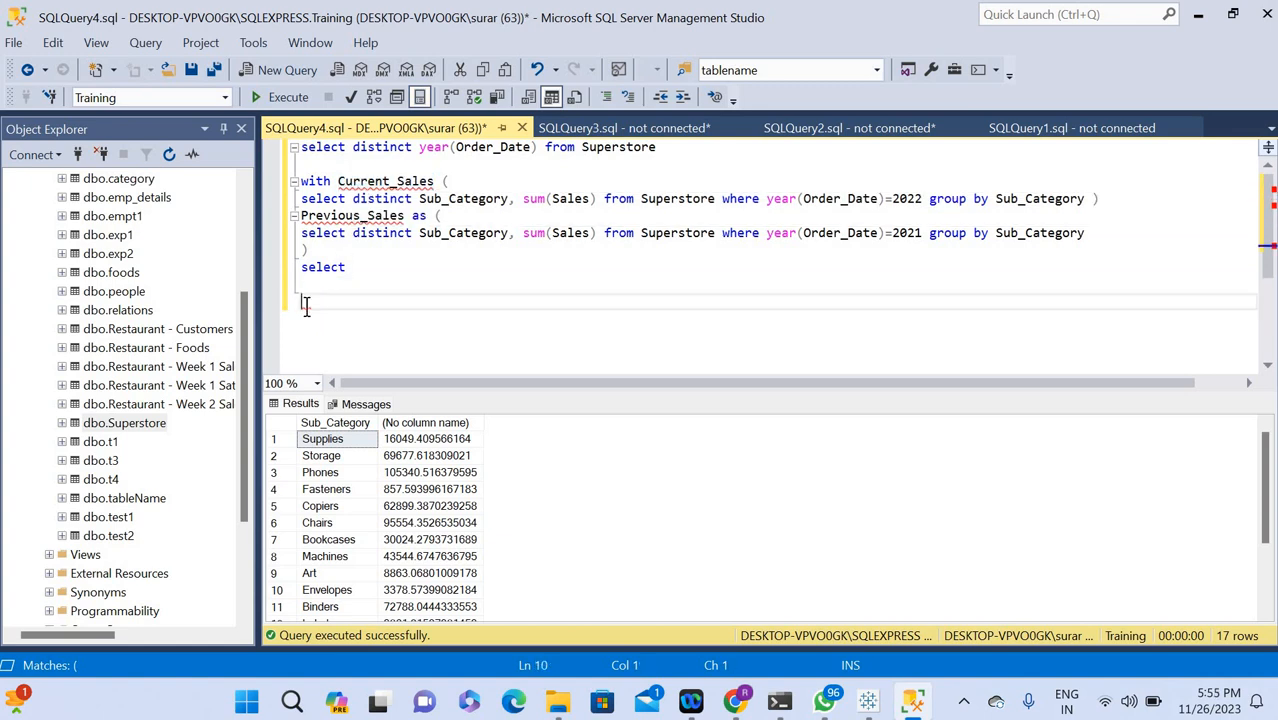
pyautogui.hotkey('ctrl', 'v')
pyautogui.click(305, 287)
pyautogui.write('from')
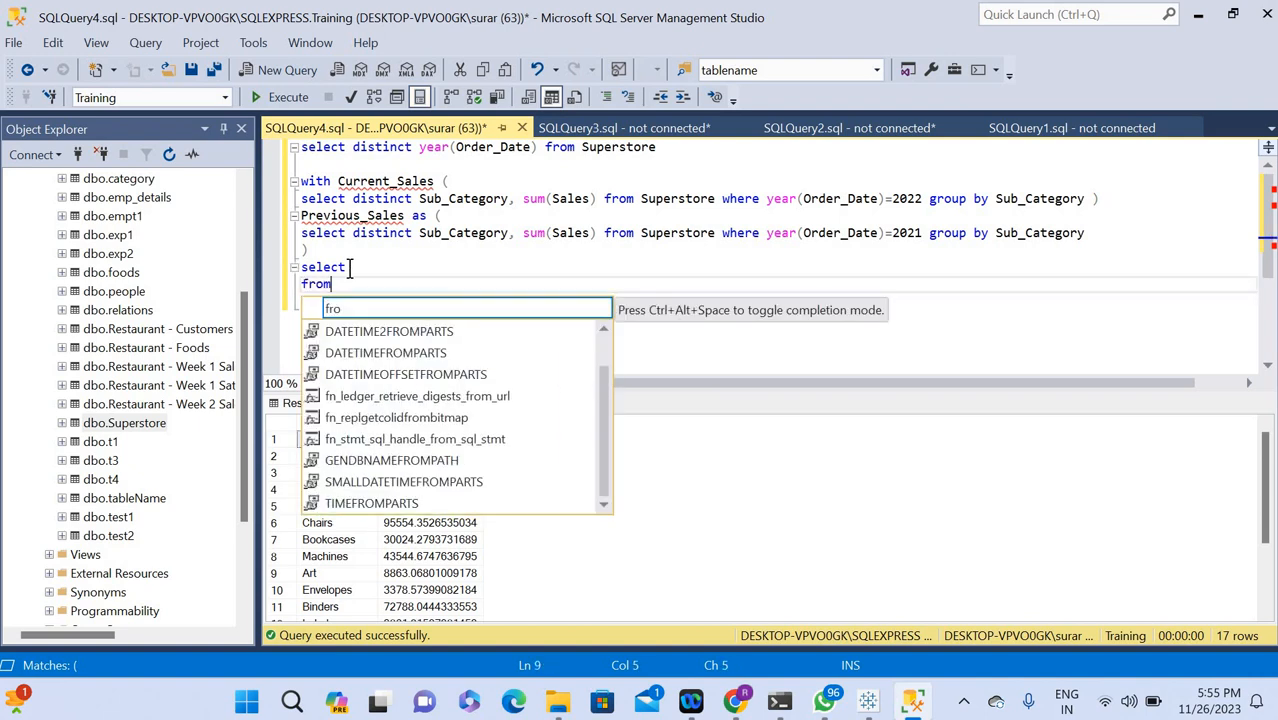
pyautogui.click(349, 267)
pyautogui.press('Return')
pyautogui.click(410, 320)
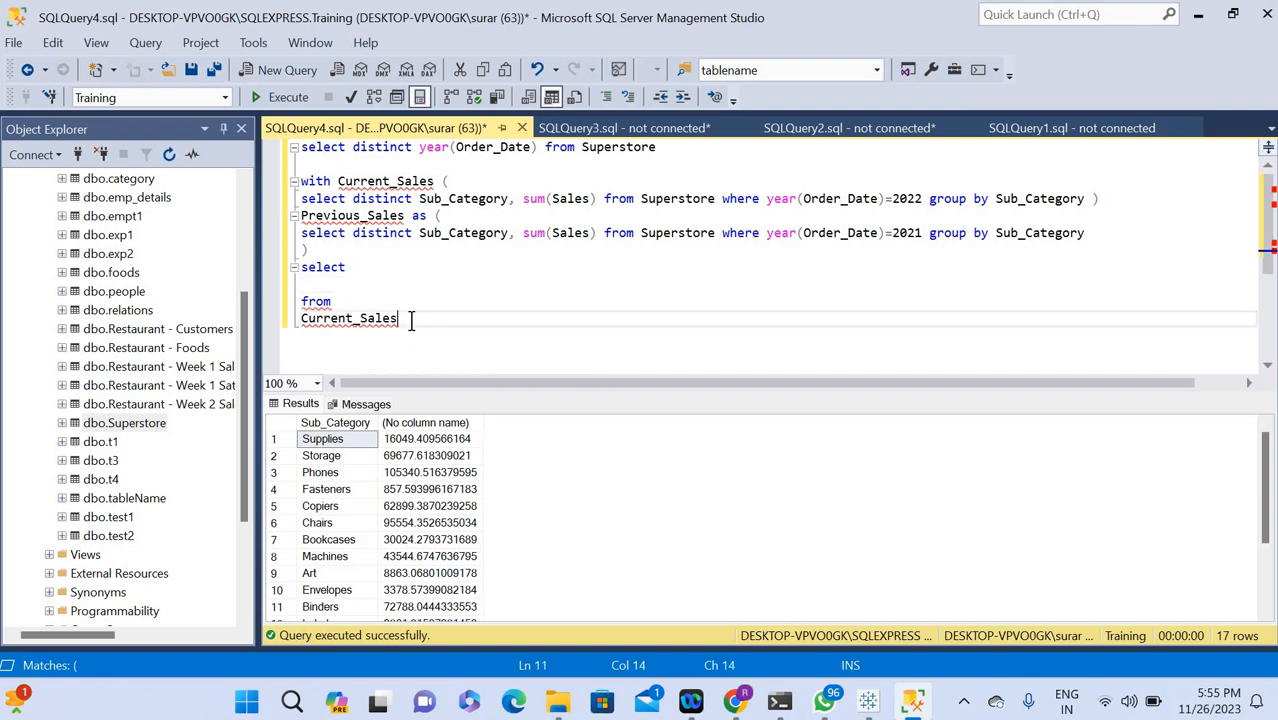
# Append a correctly spelled inner join after Current_Sales in the outer query's from clause.
pyautogui.write('ii')
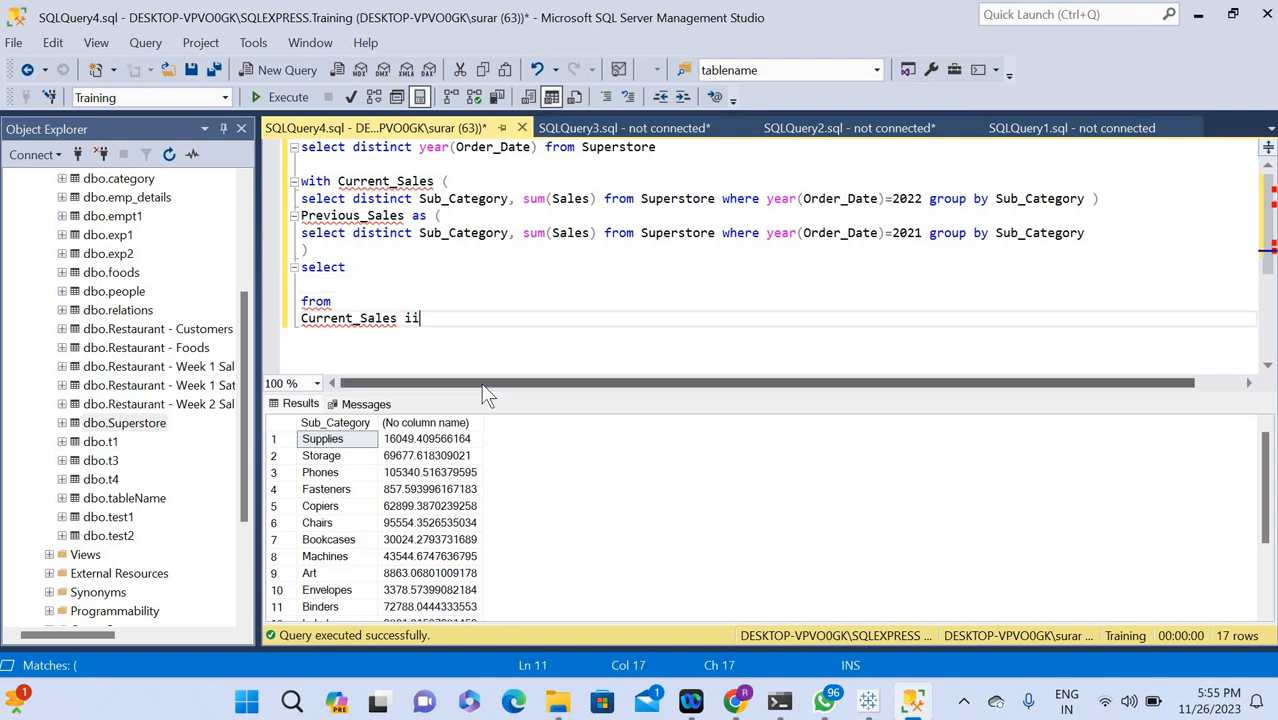
pyautogui.write('ner join')
pyautogui.click(419, 320)
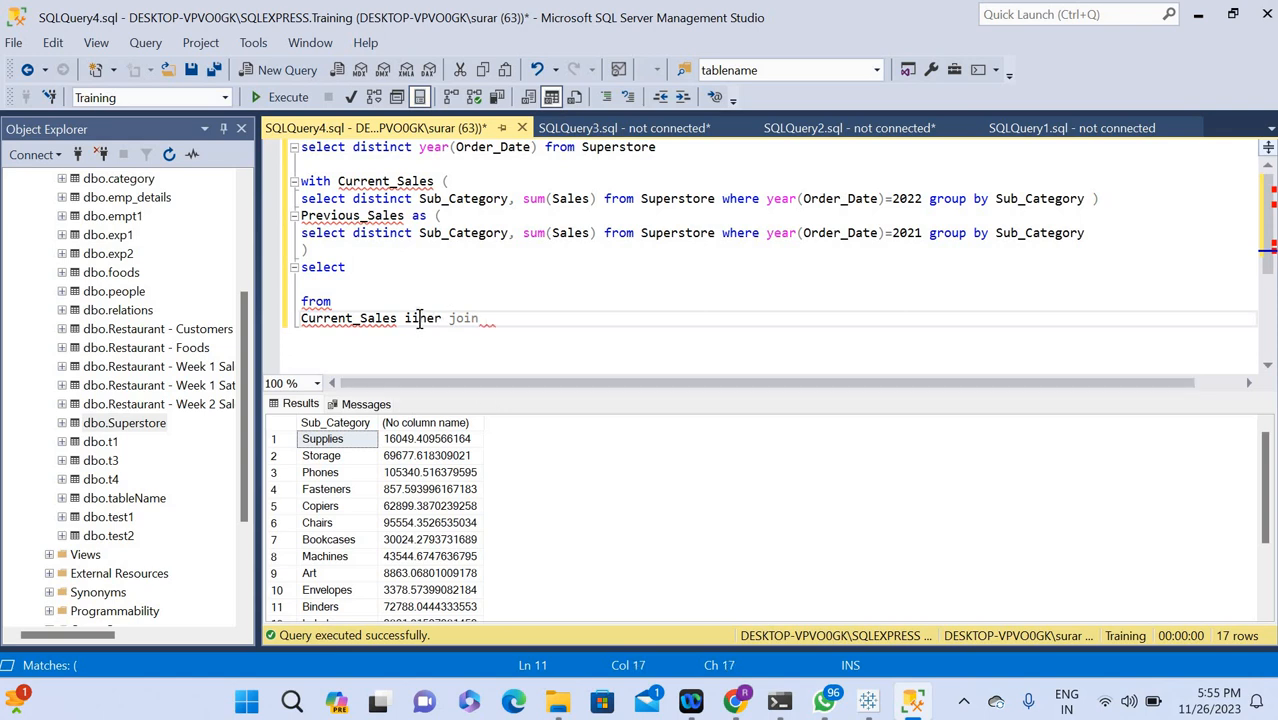
pyautogui.press('BackSpace')
pyautogui.write('n')
pyautogui.press('Right')
pyautogui.press('Right')
pyautogui.press('Right')
pyautogui.press('Right')
pyautogui.press('Right')
pyautogui.press('Right')
pyautogui.press('Right')
# Complete the inner join with Previous_Sales as the joined table, followed by the on keyword.
pyautogui.doubleClick(331, 218)
pyautogui.hotkey('ctrl', 'c')
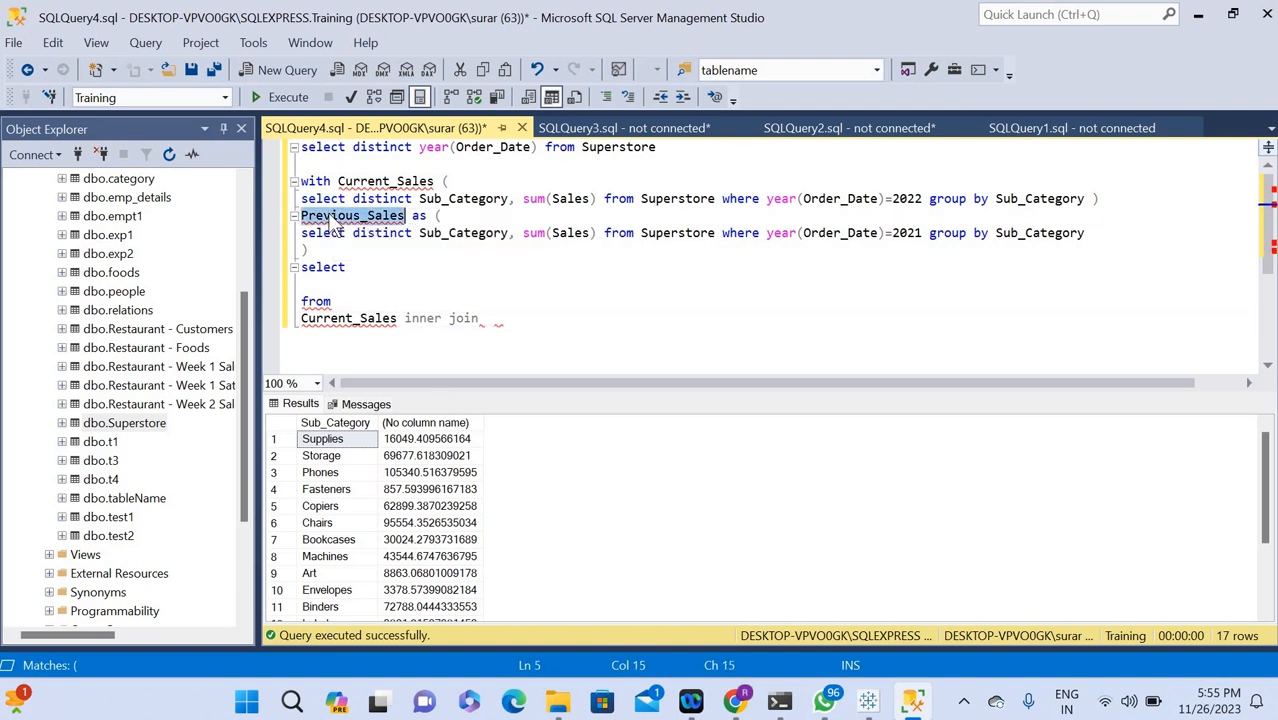
pyautogui.click(490, 304)
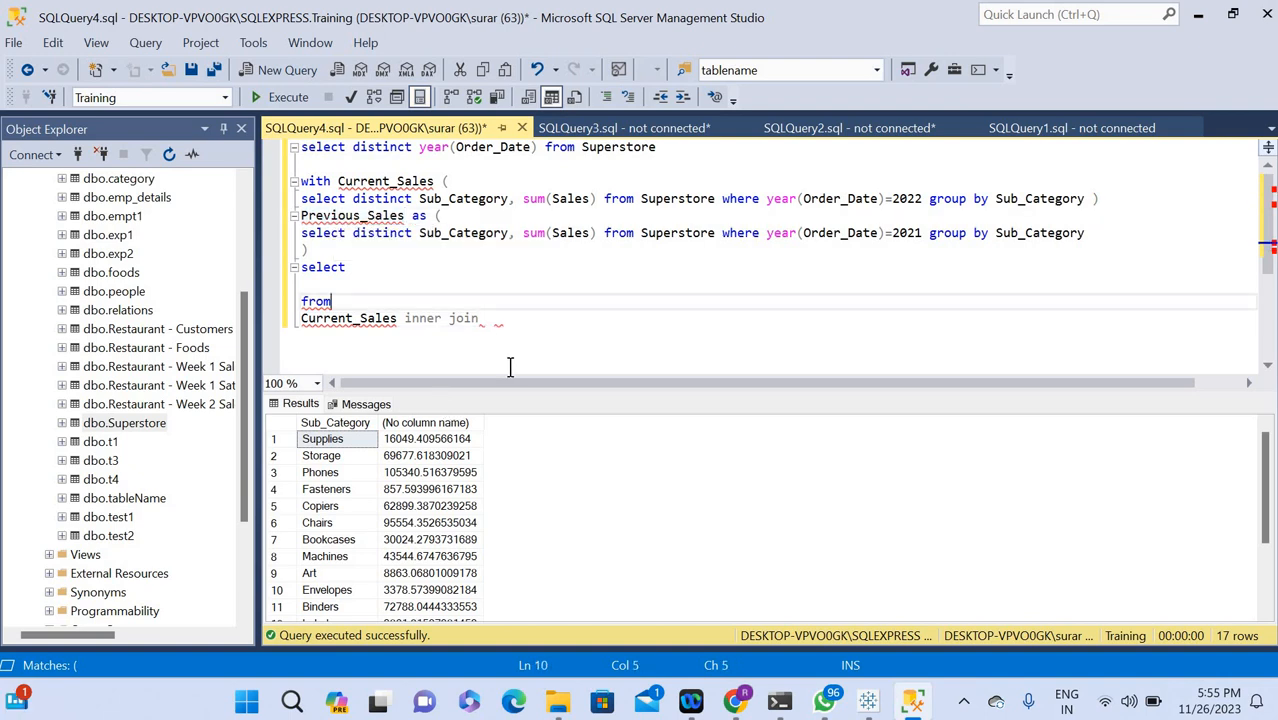
pyautogui.click(484, 318)
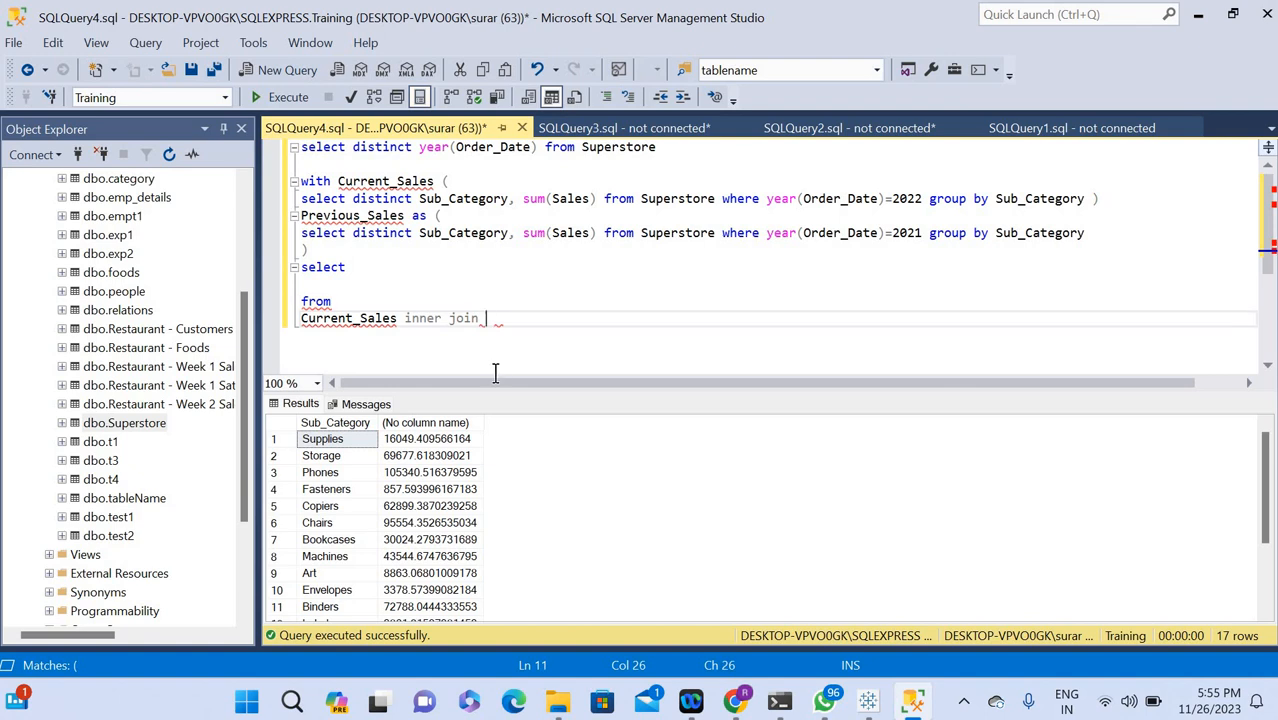
pyautogui.hotkey('ctrl', 'v')
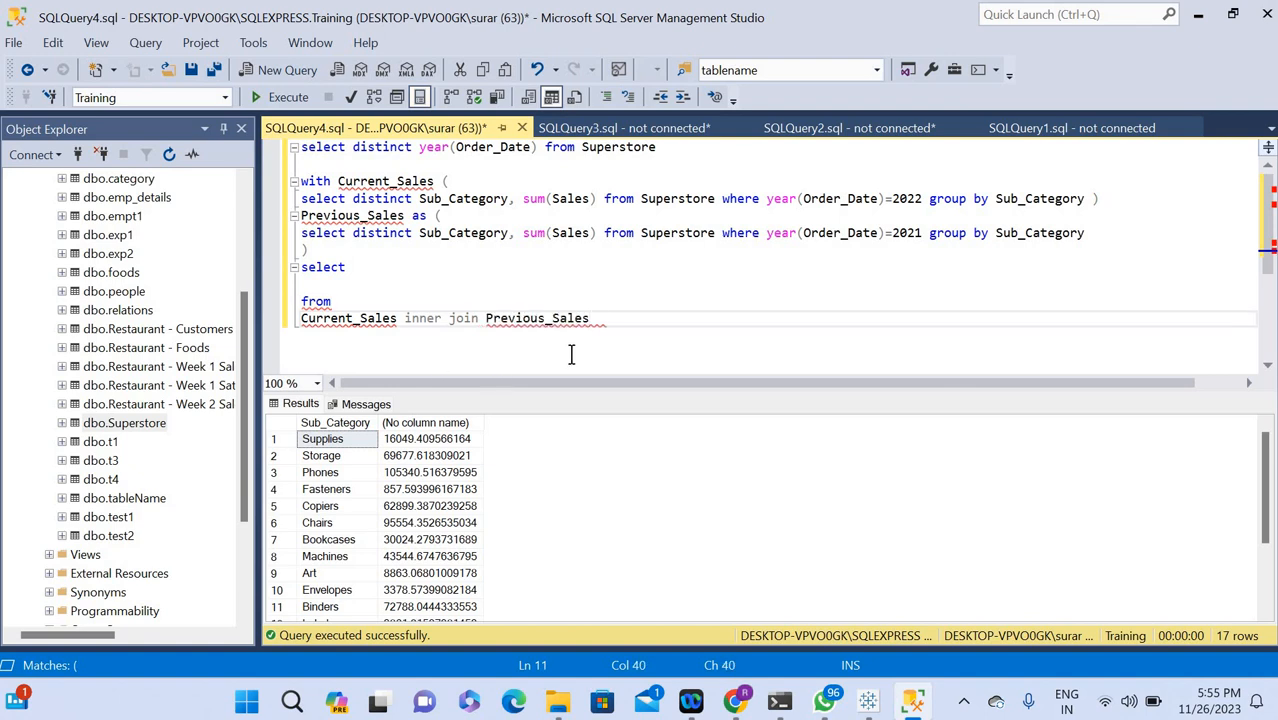
pyautogui.write('on')
# Begin the join condition after on with Current_Sales.Sub_Category, reusing the table and column names from the query above.
pyautogui.tripleClick(378, 181)
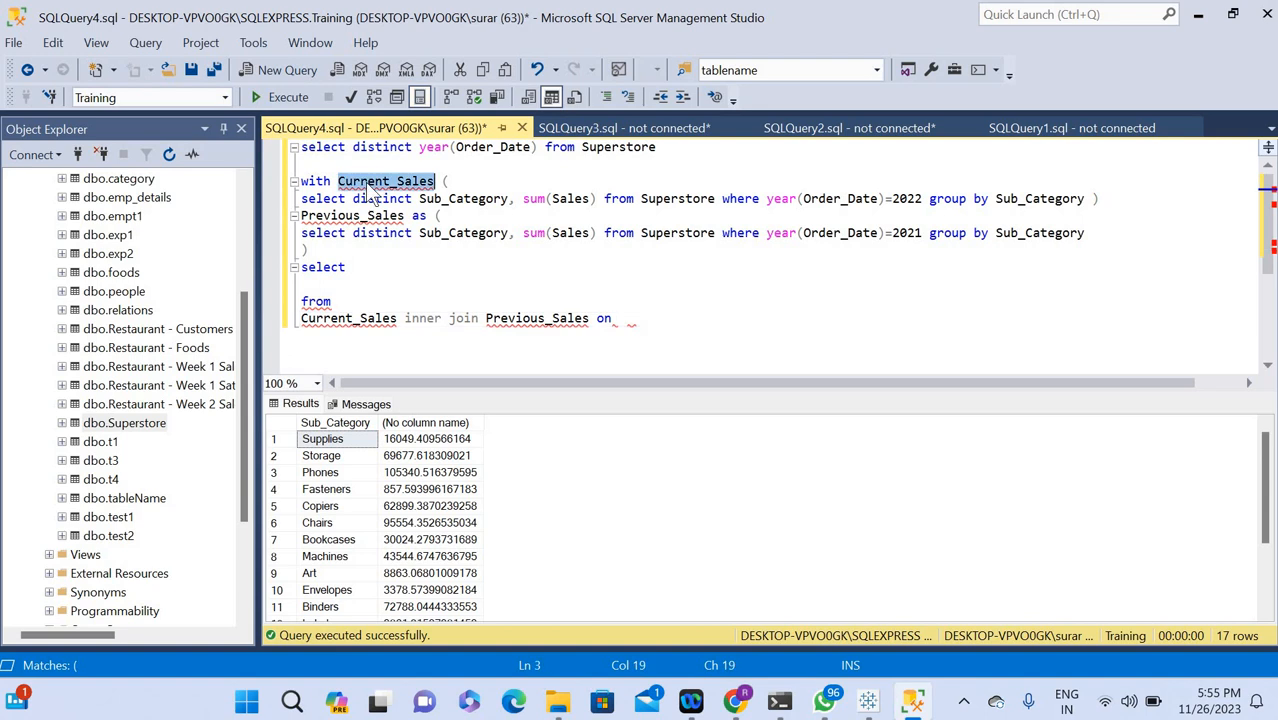
pyautogui.doubleClick(380, 183)
pyautogui.hotkey('ctrl', 'c')
pyautogui.click(625, 318)
pyautogui.hotkey('ctrl', 'v')
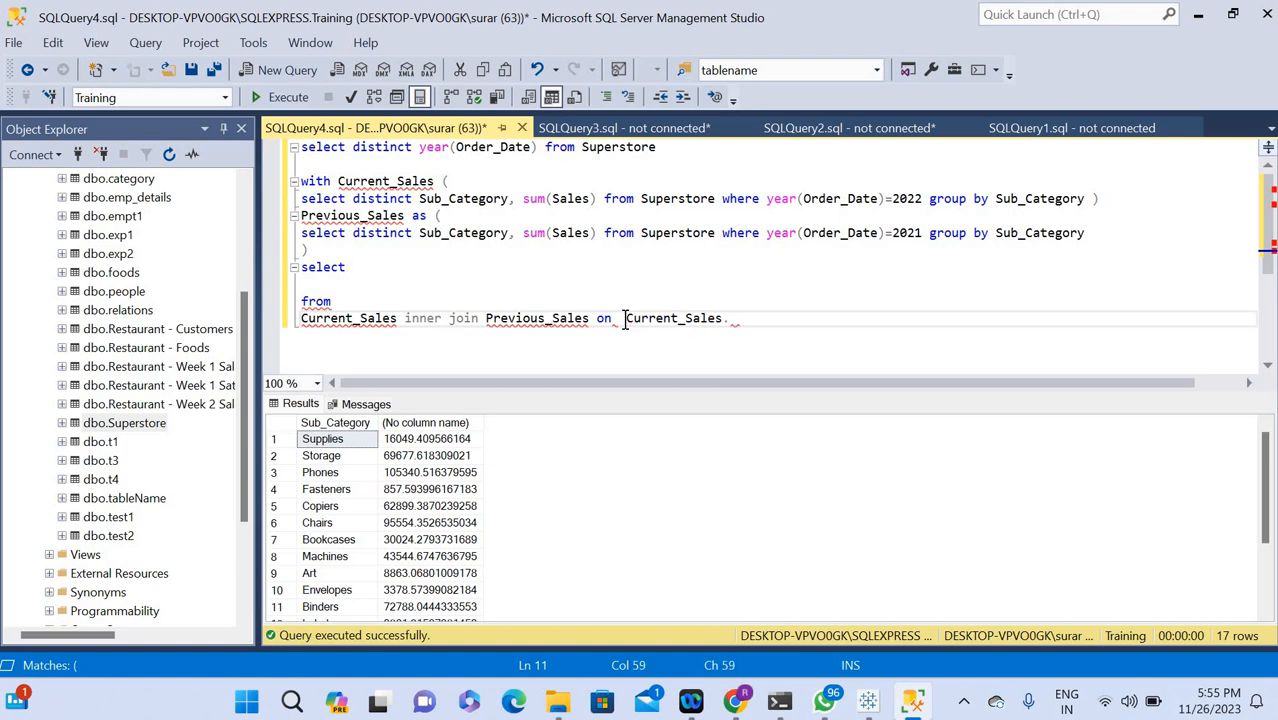
pyautogui.doubleClick(472, 200)
pyautogui.hotkey('ctrl', 'c')
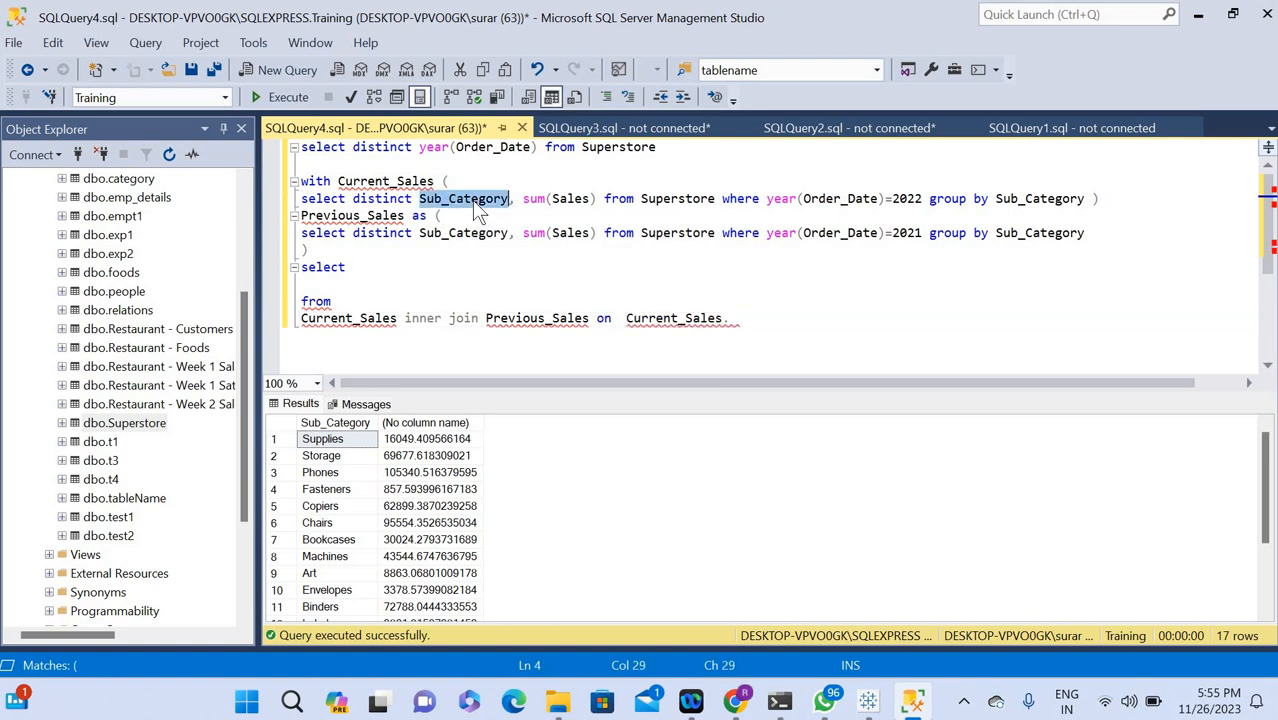
pyautogui.click(730, 318)
pyautogui.hotkey('ctrl', 'v')
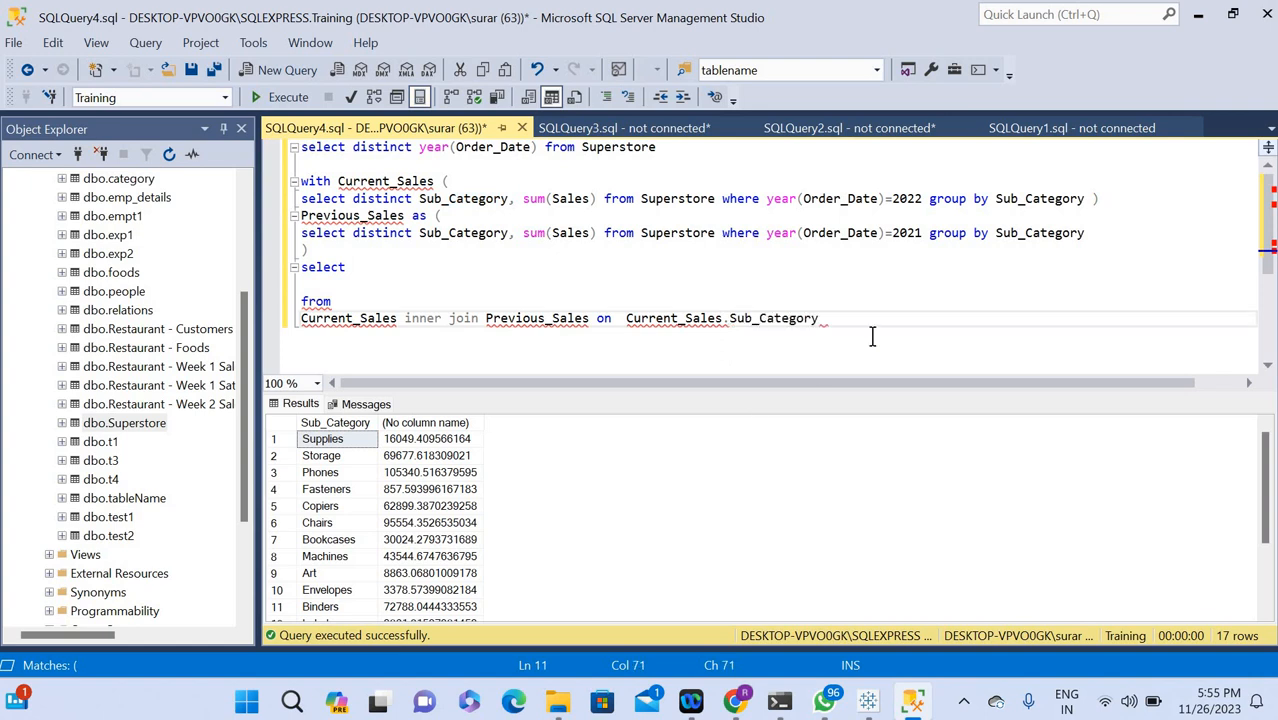
# Complete the join condition by equating Current_Sales.Sub_Category to Previous_Sales.Sub_Category, reusing the existing table and column names.
pyautogui.write('=')
pyautogui.doubleClick(328, 222)
pyautogui.hotkey('ctrl', 'c')
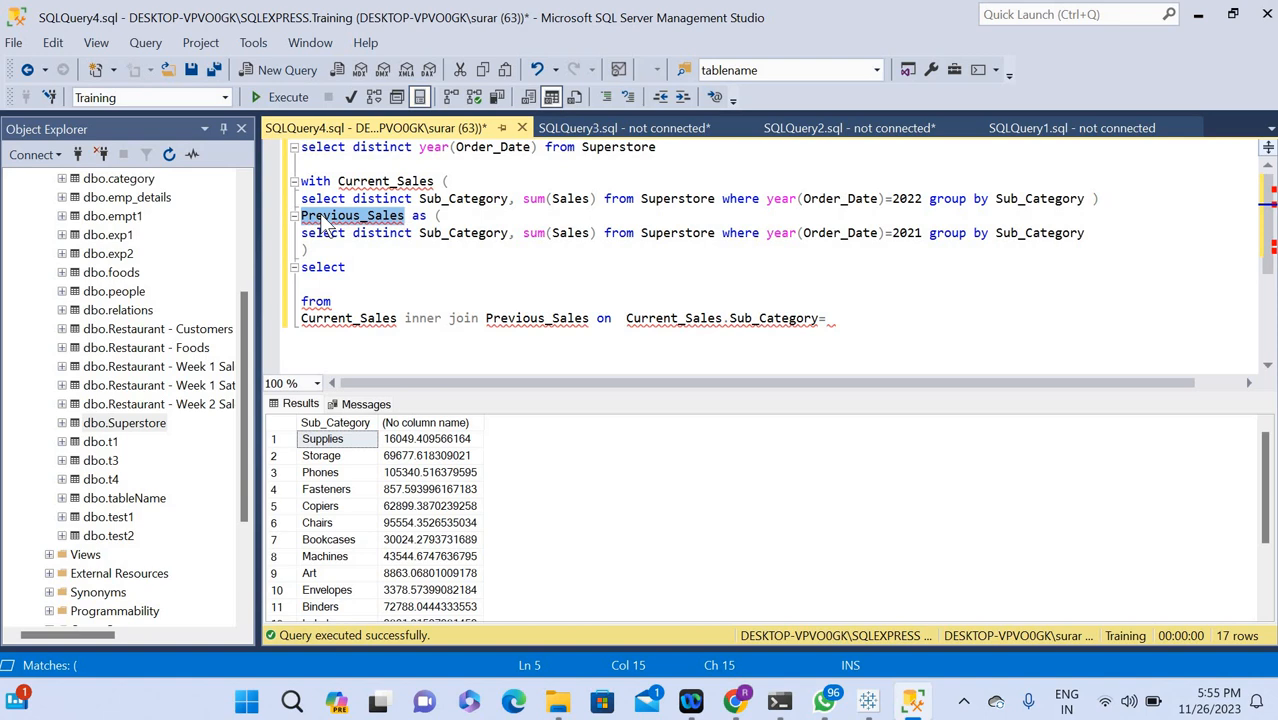
pyautogui.click(840, 318)
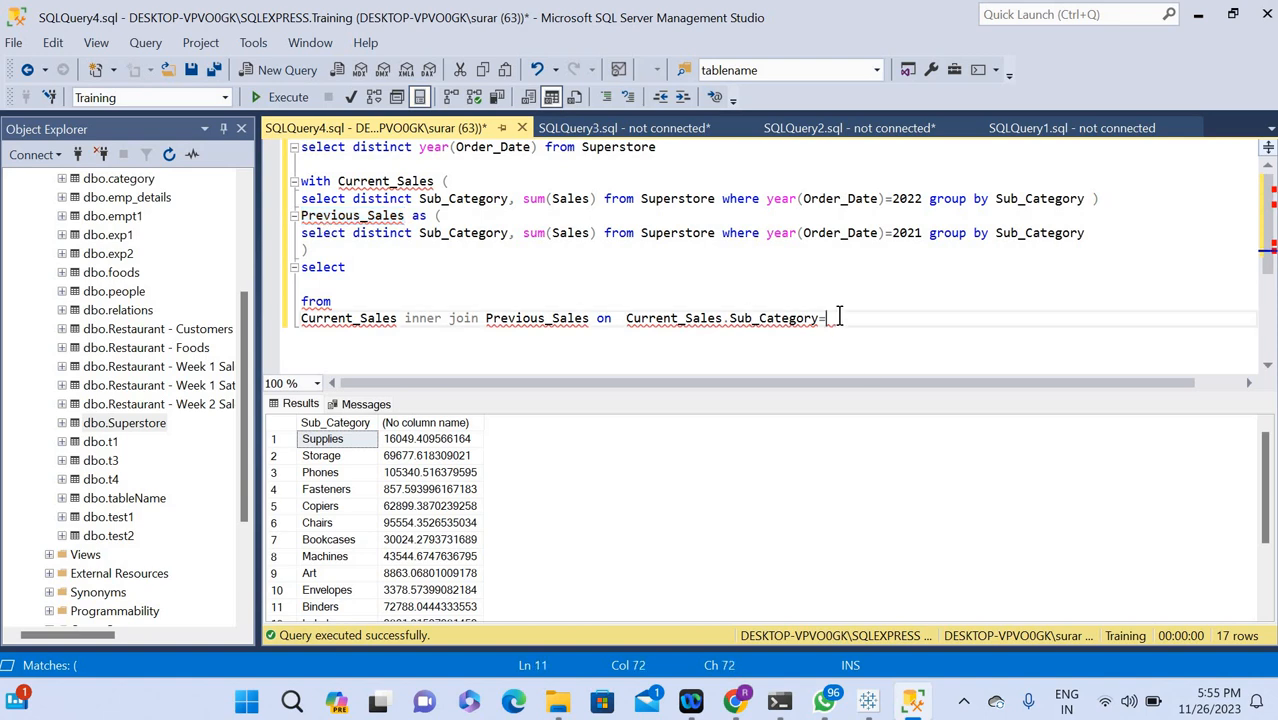
pyautogui.hotkey('ctrl', 'v')
pyautogui.write('.')
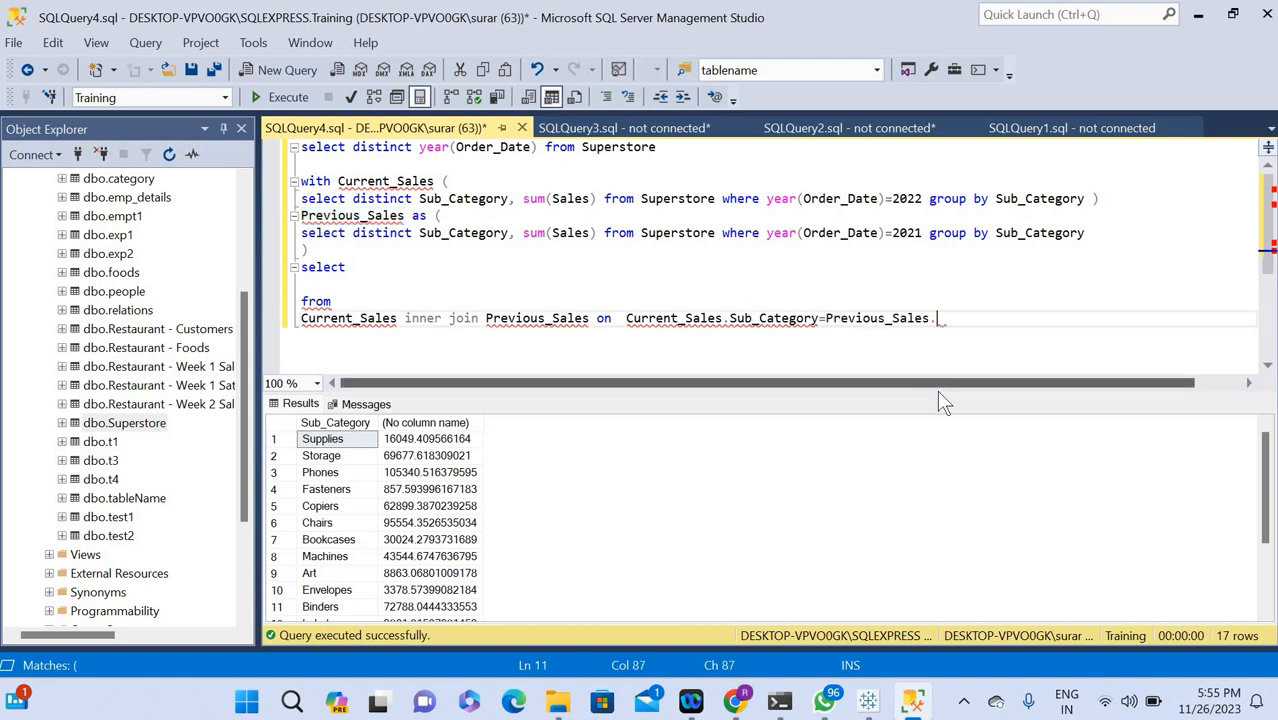
pyautogui.doubleClick(796, 318)
pyautogui.hotkey('ctrl', 'c')
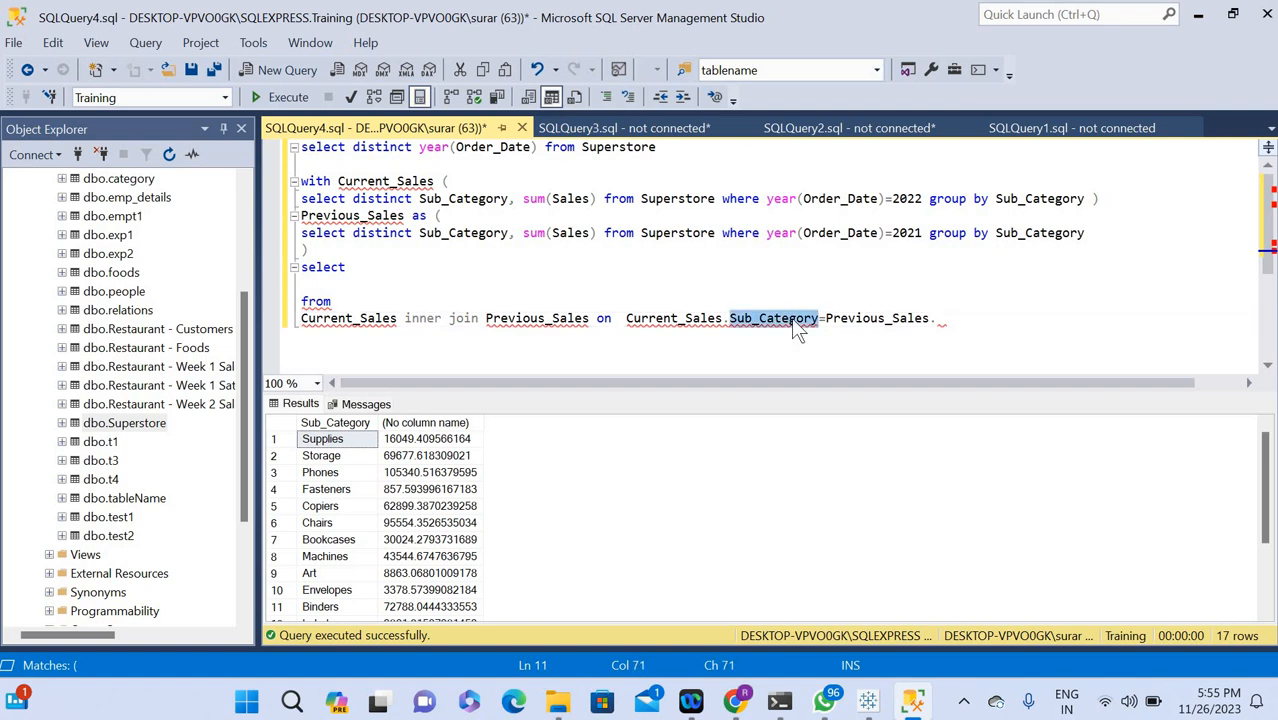
pyautogui.click(943, 318)
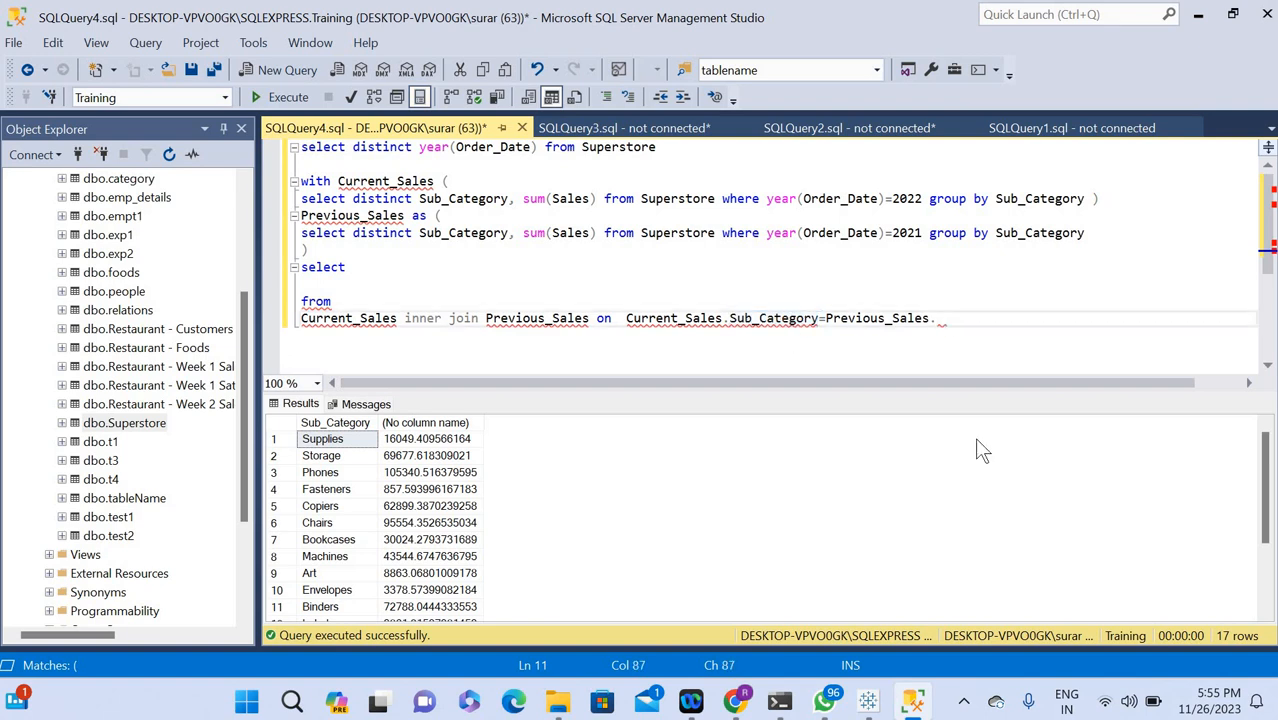
pyautogui.hotkey('ctrl', 'v')
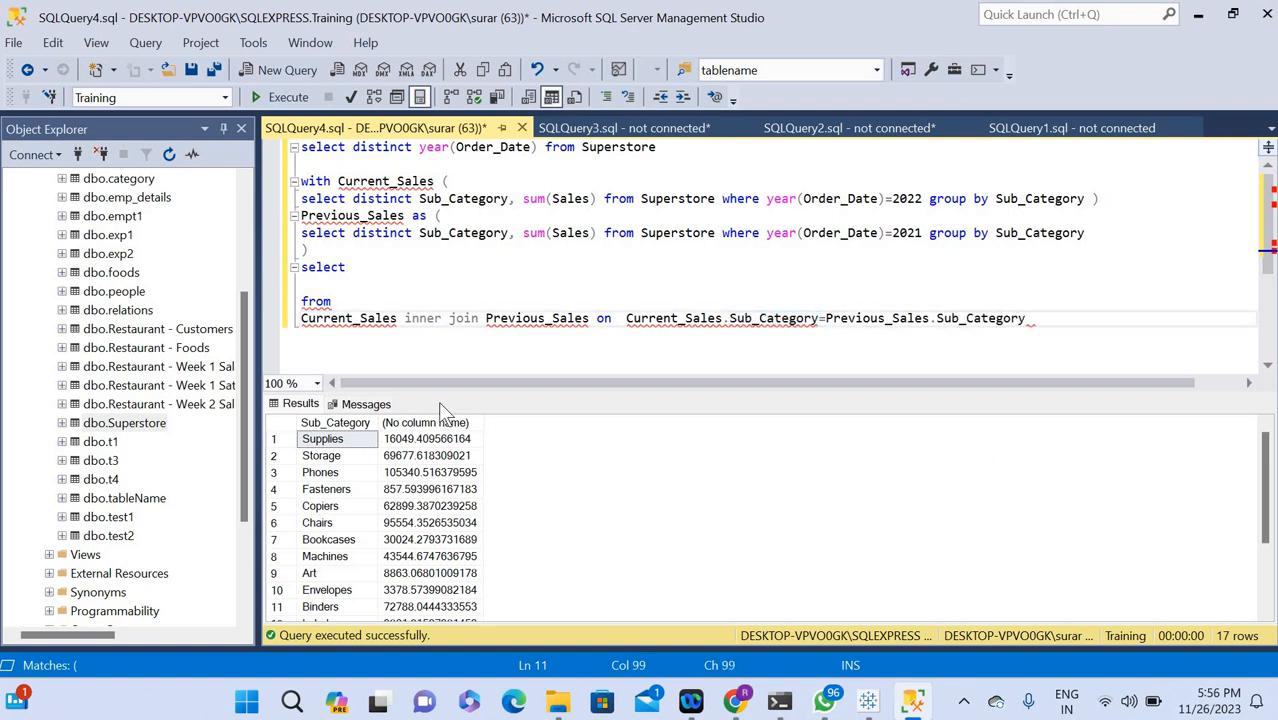
# Start the outer select list with Current_Sales.Sub_Category followed by a comma, copying both names from the query above.
pyautogui.click(365, 267)
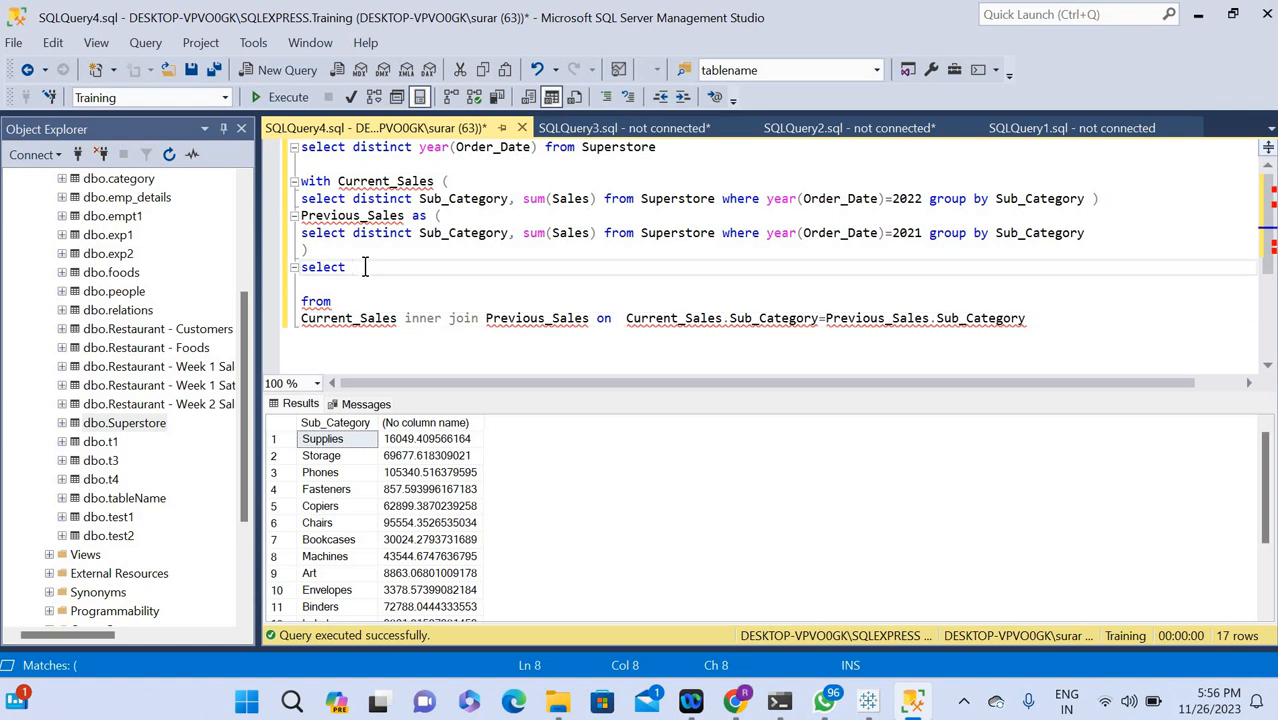
pyautogui.doubleClick(375, 184)
pyautogui.hotkey('ctrl', 'c')
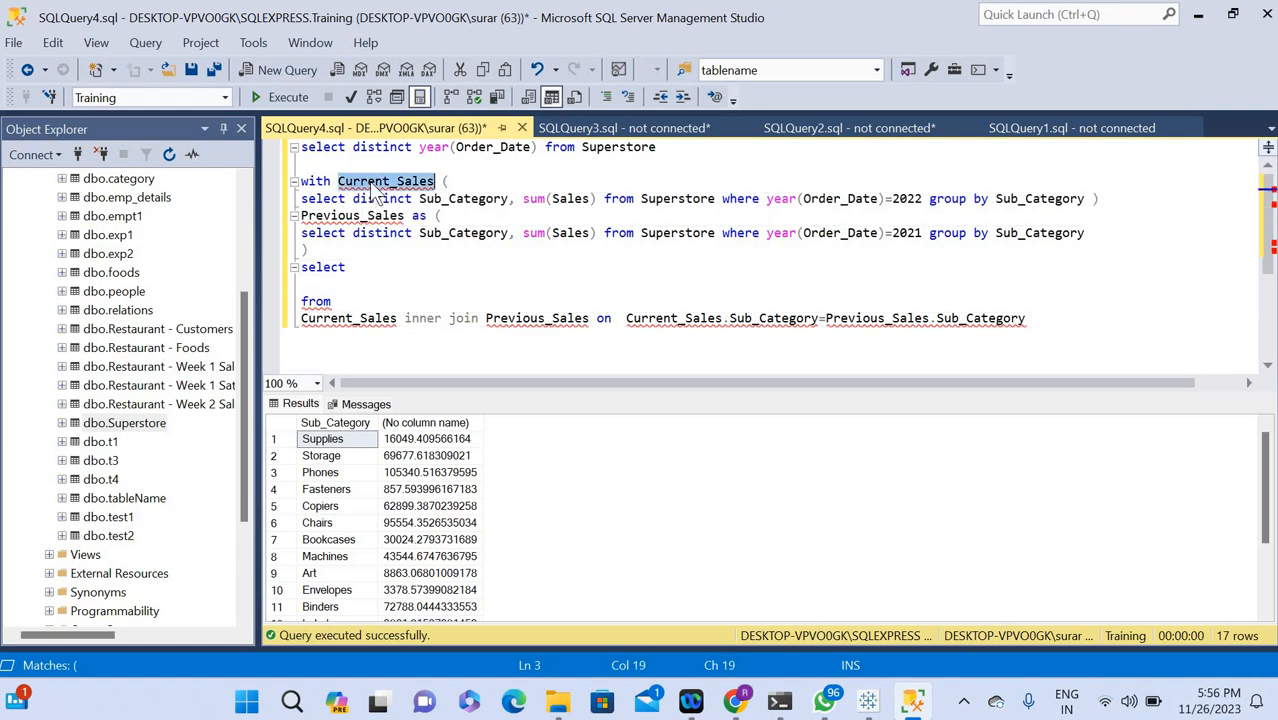
pyautogui.click(363, 267)
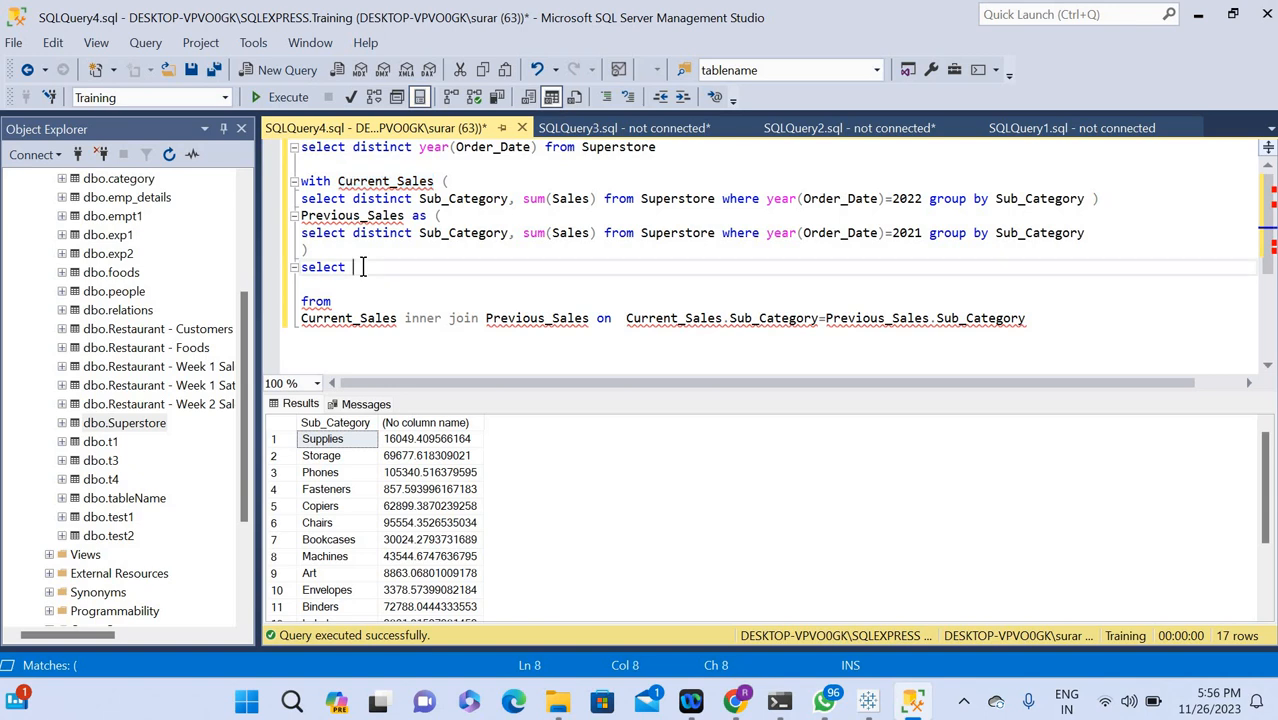
pyautogui.hotkey('ctrl', 'v')
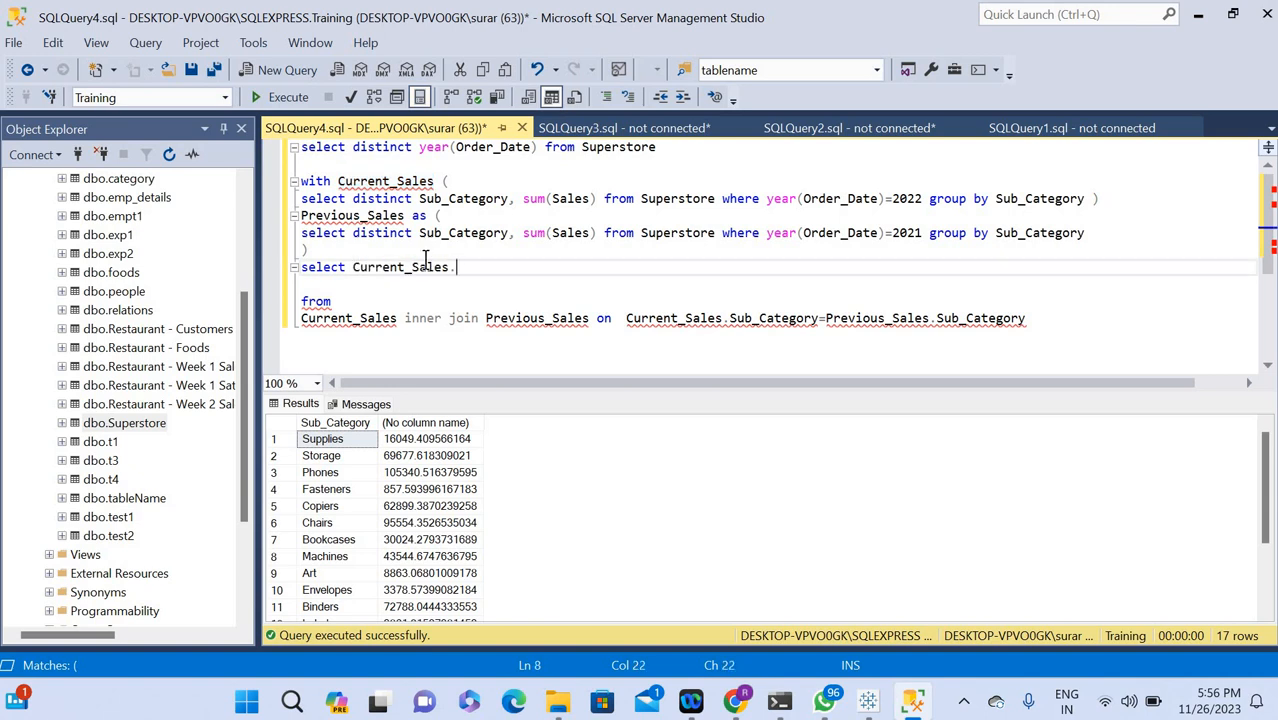
pyautogui.write('.')
pyautogui.doubleClick(458, 199)
pyautogui.hotkey('ctrl', 'c')
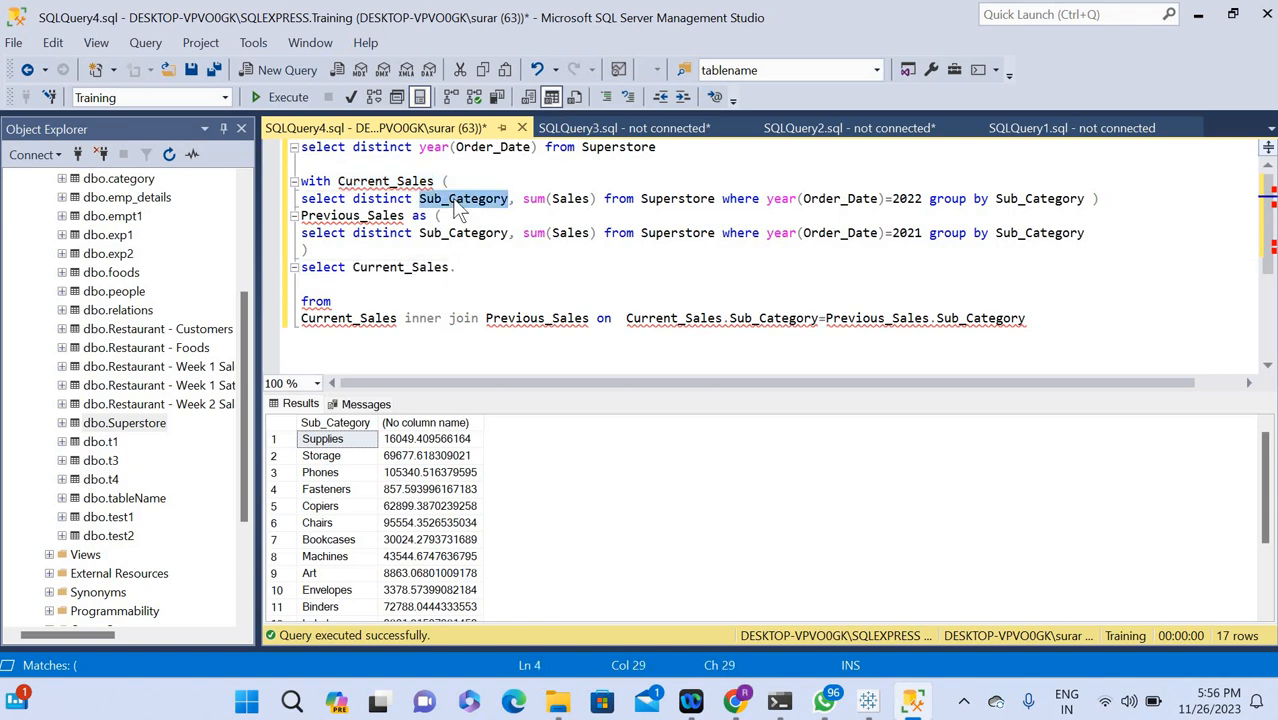
pyautogui.click(463, 270)
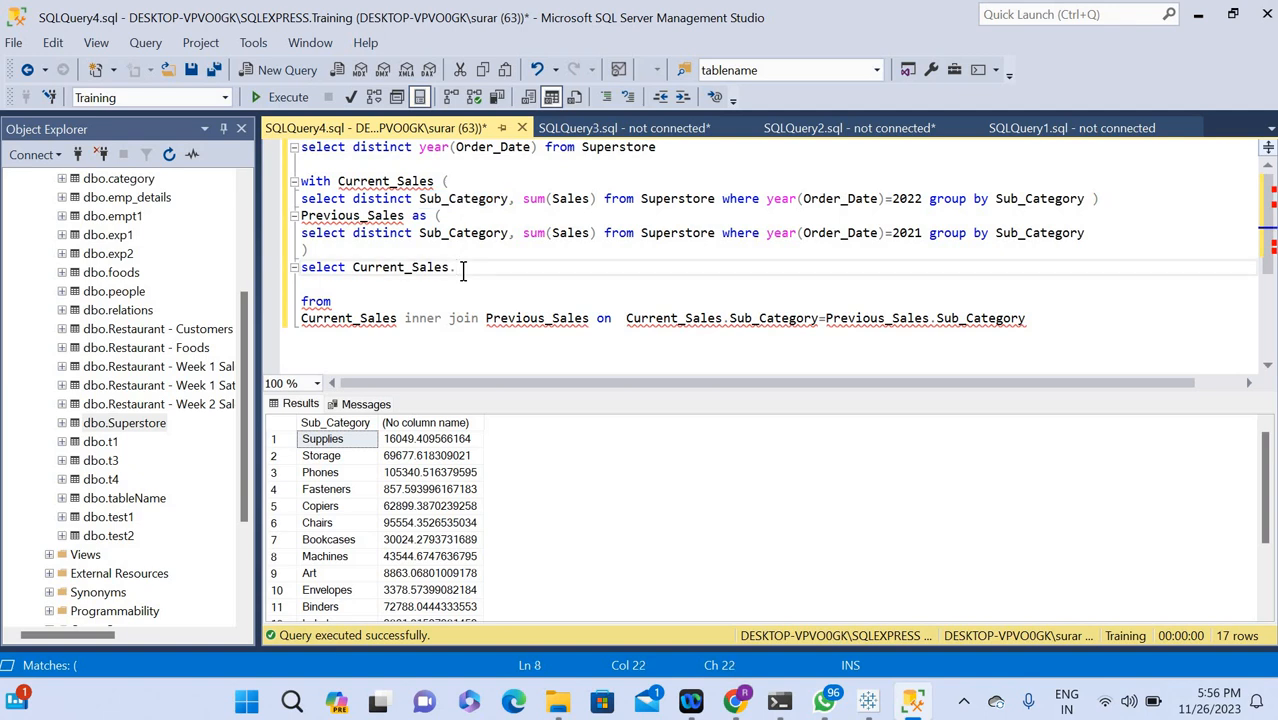
pyautogui.hotkey('ctrl', 'v')
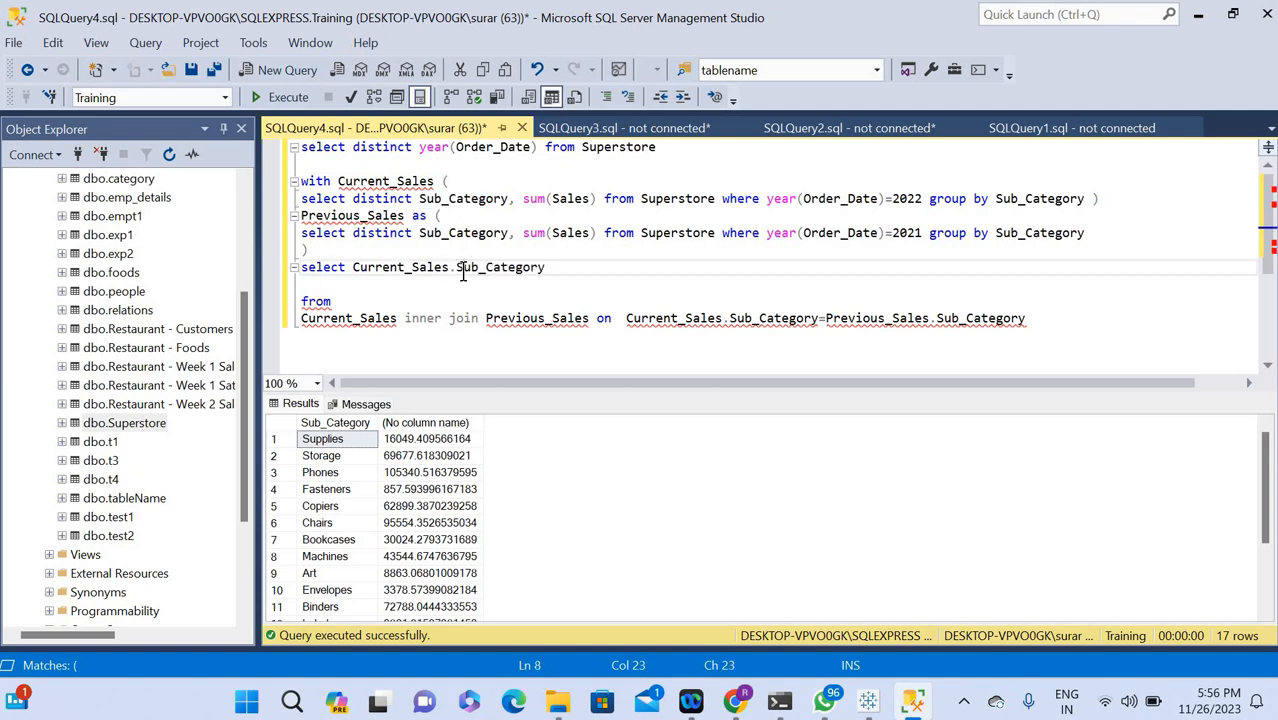
pyautogui.click(553, 270)
# Alias sum(Sales) as c_sales in the Current_Sales subquery for 2022.
pyautogui.click(597, 198)
pyautogui.write('as')
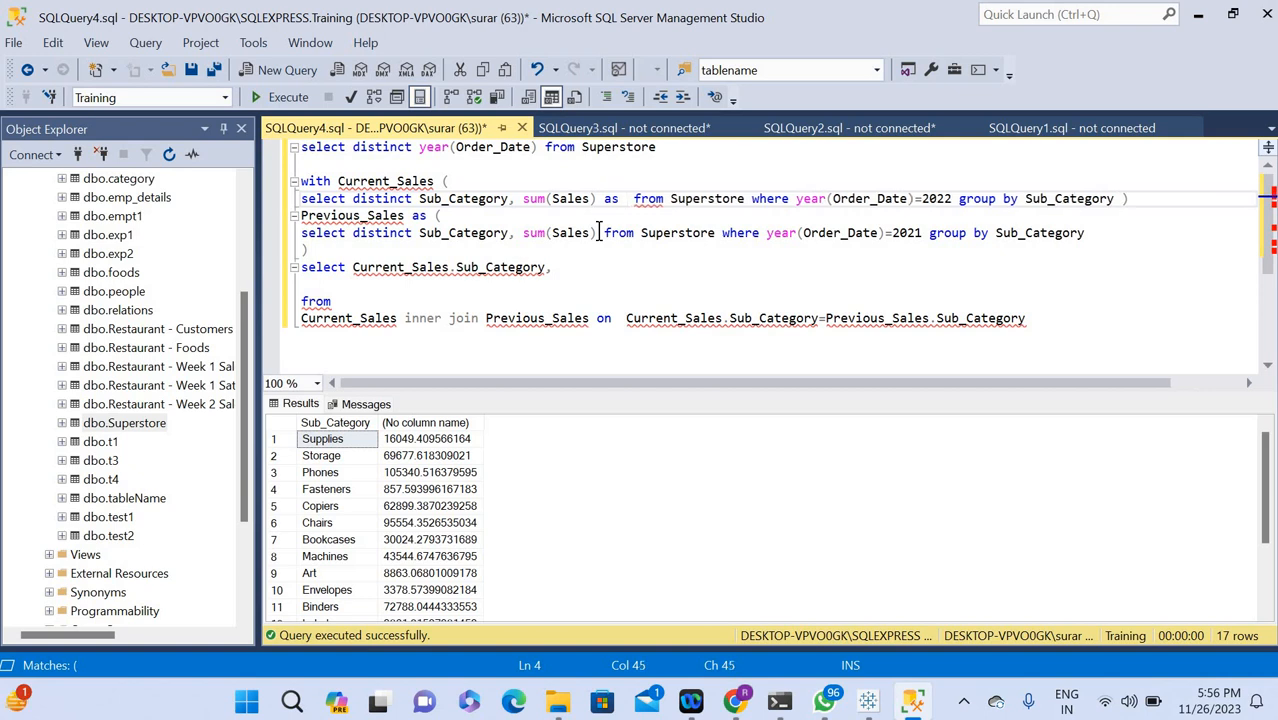
pyautogui.write(' c_sales')
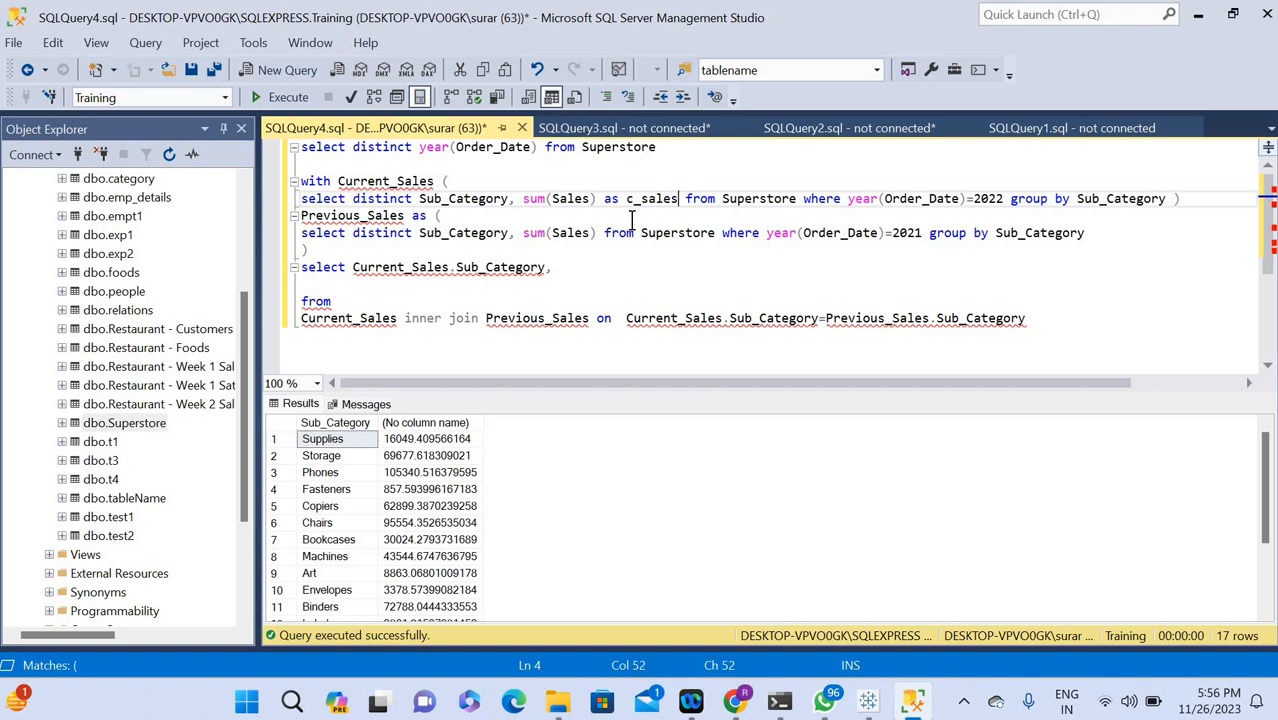
# Alias sum(Sales) as p_sales in the Previous_Sales subquery for 2021.
pyautogui.click(596, 233)
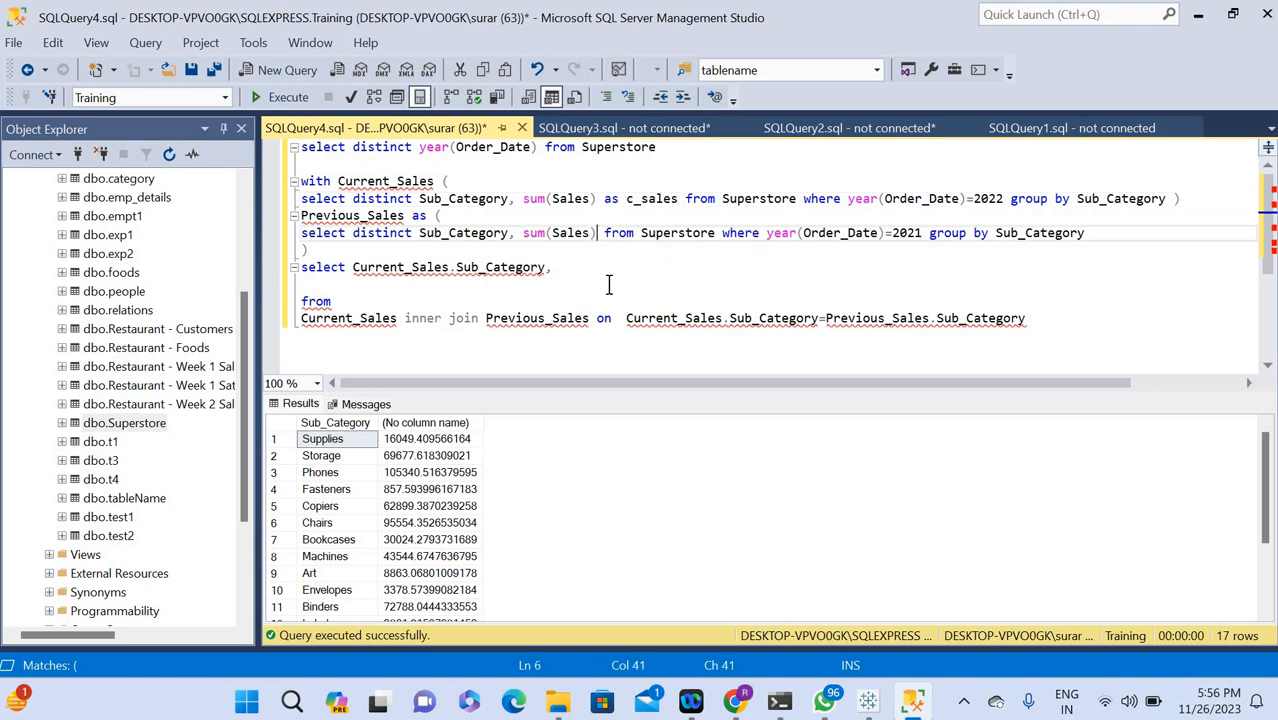
pyautogui.write('as ')
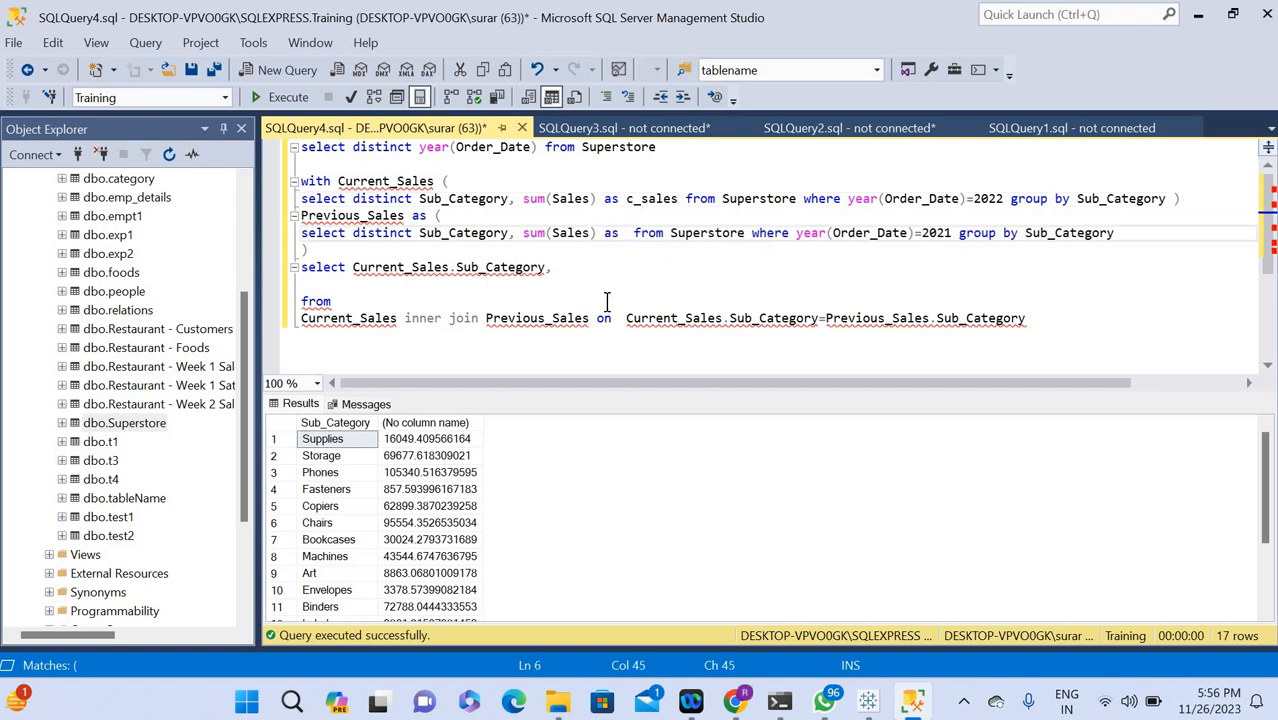
pyautogui.write('p_sal')
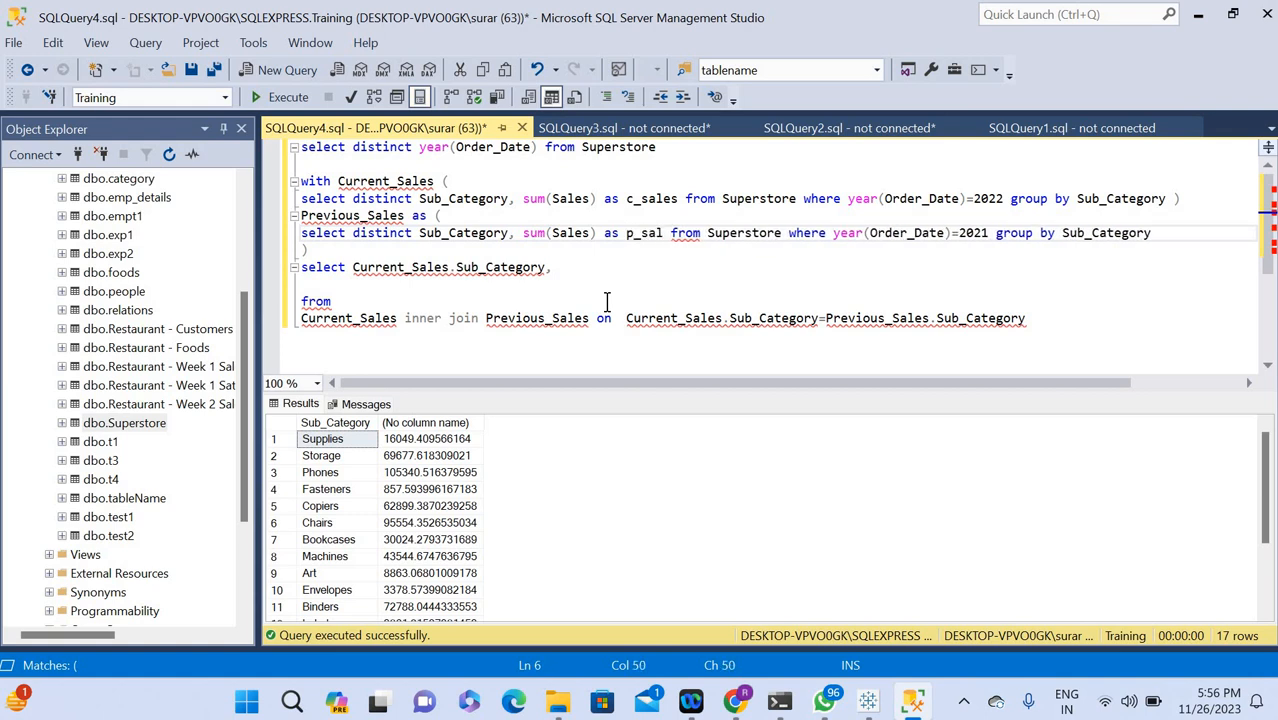
pyautogui.write('es')
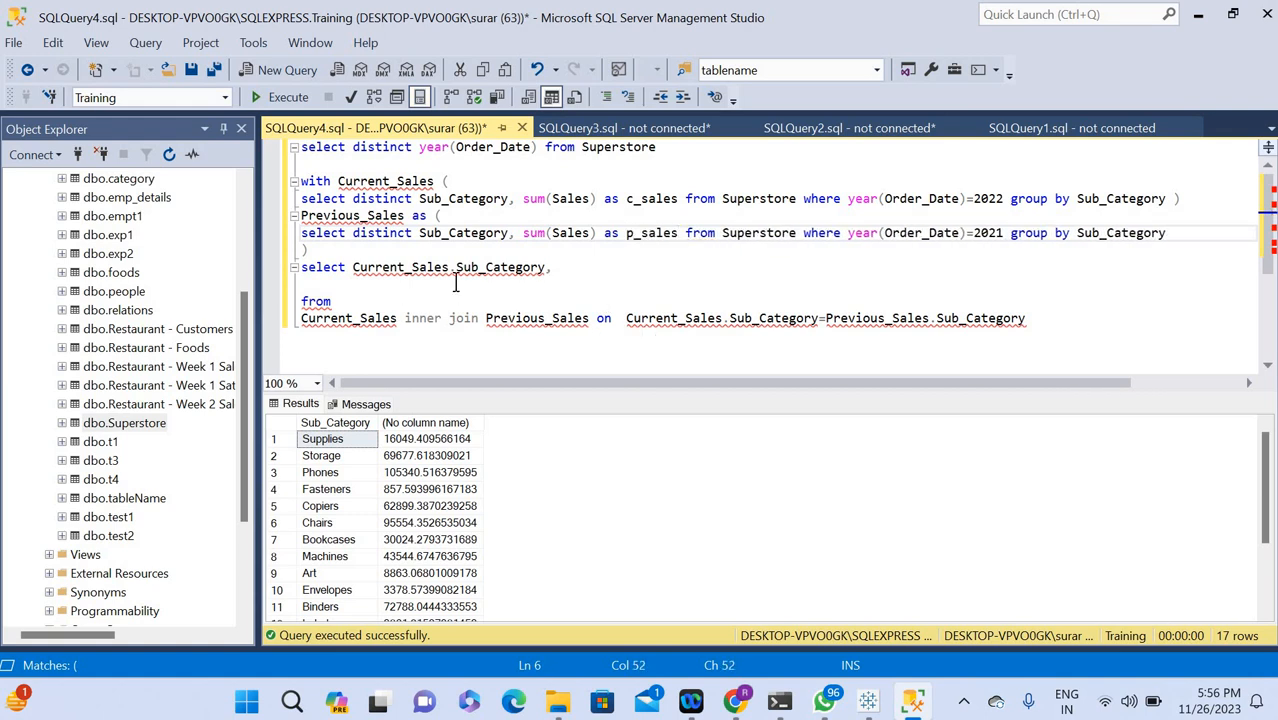
# Add the c_sales alias to the outer select list after Current_Sales.Sub_Category.
pyautogui.click(657, 203)
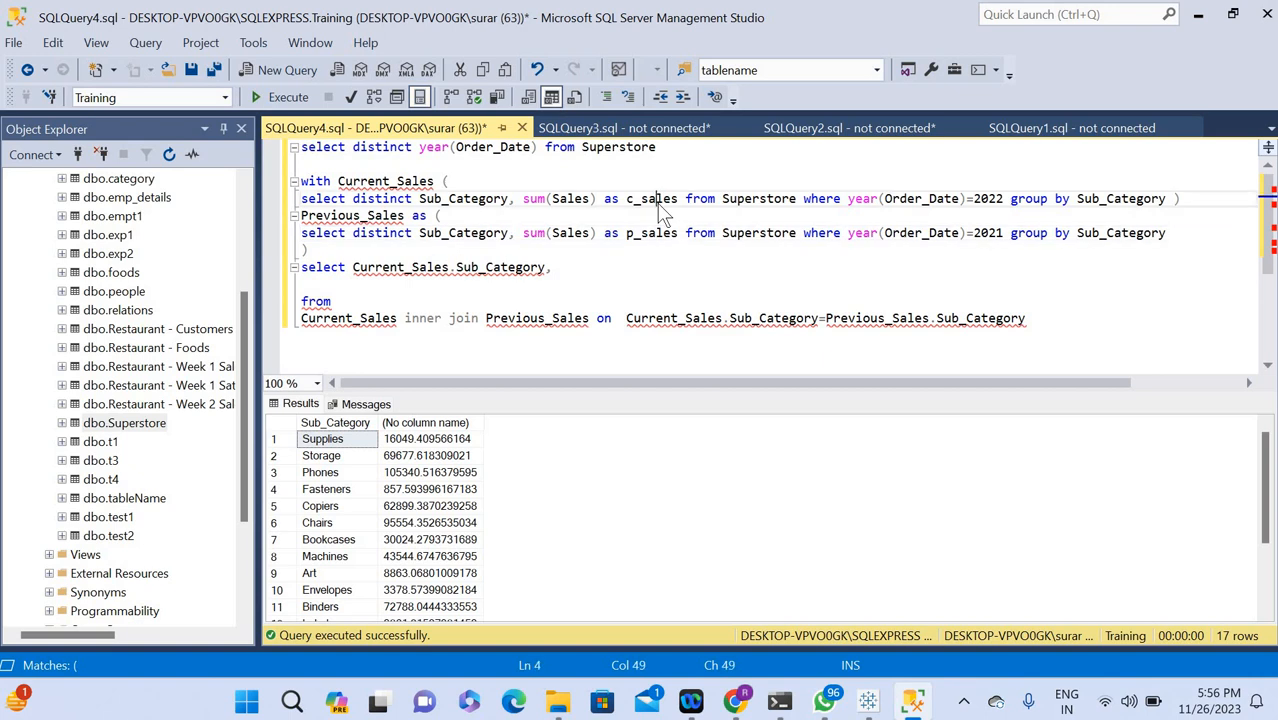
pyautogui.doubleClick(658, 200)
pyautogui.hotkey('ctrl', 'c')
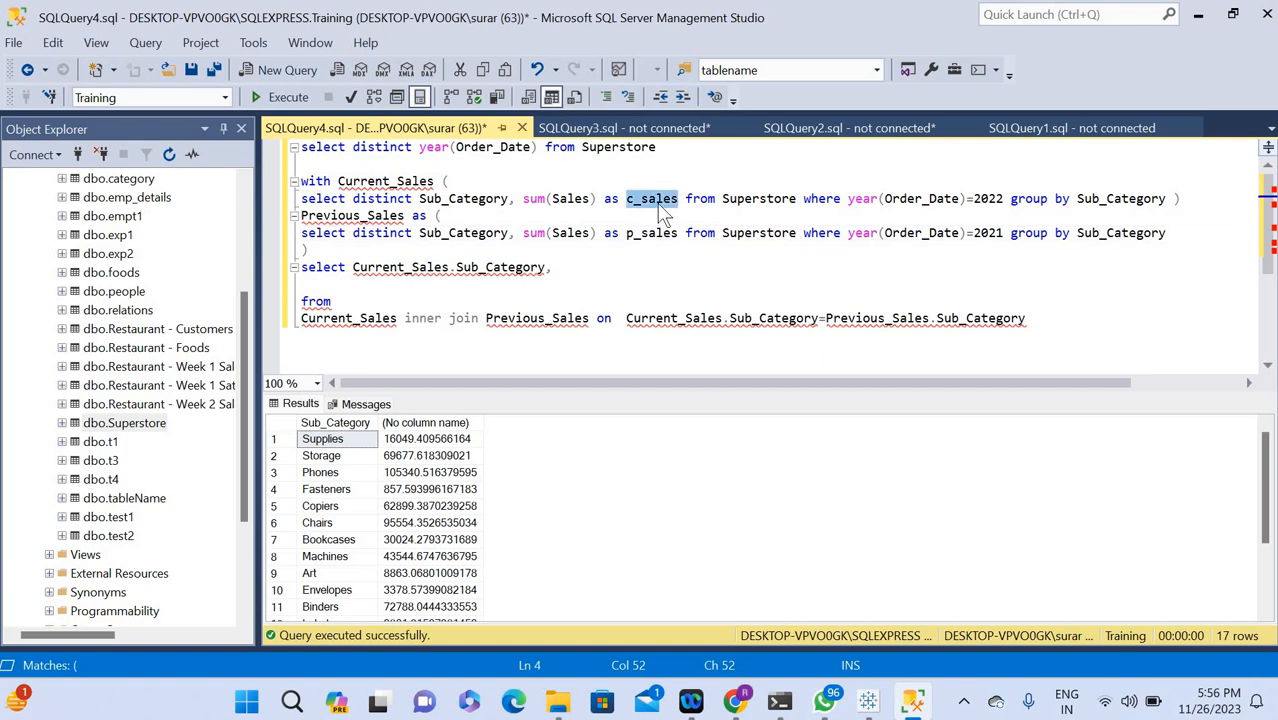
pyautogui.click(562, 270)
pyautogui.hotkey('ctrl', 'v')
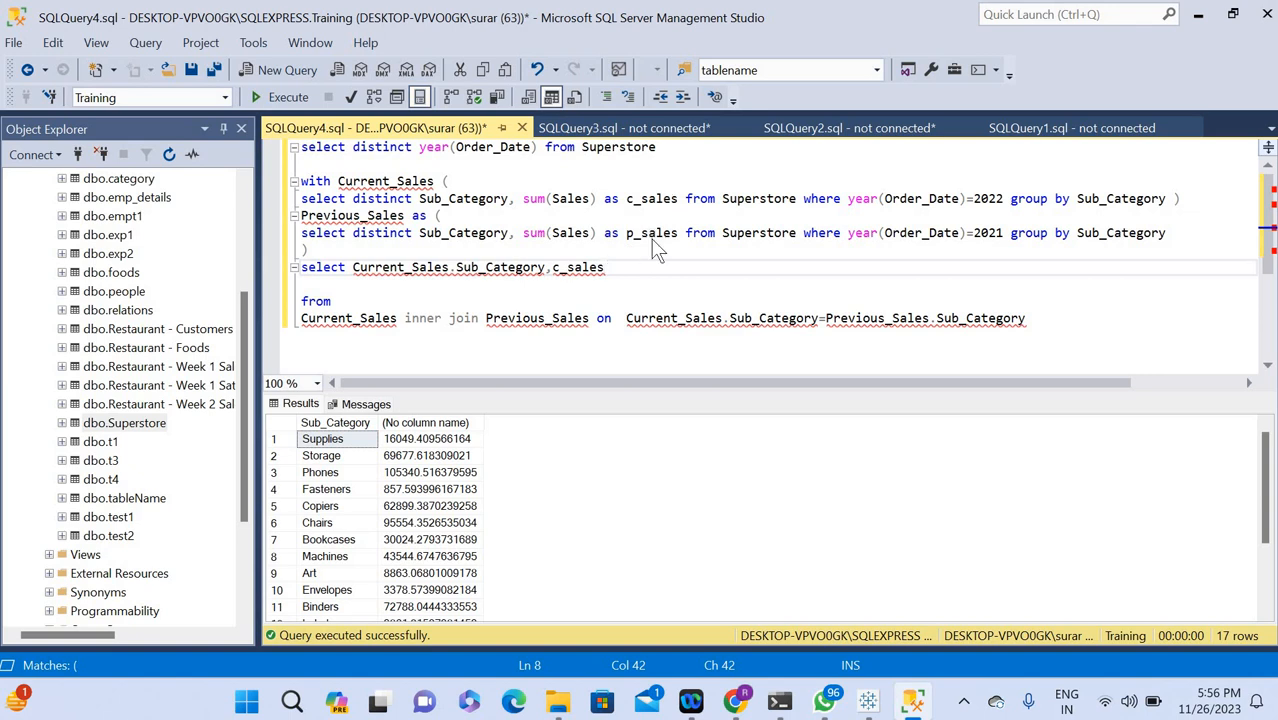
# Append a comma and a second c_sales column to the end of the outer select list.
pyautogui.doubleClick(652, 236)
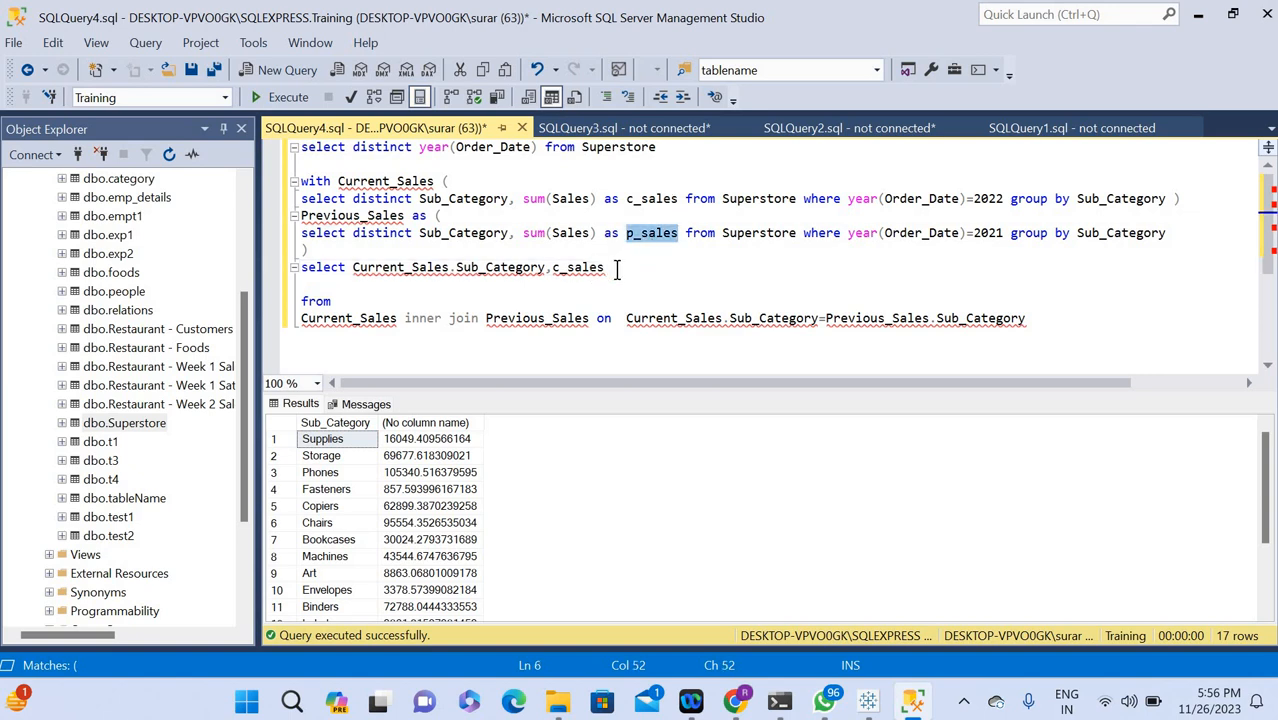
pyautogui.click(645, 267)
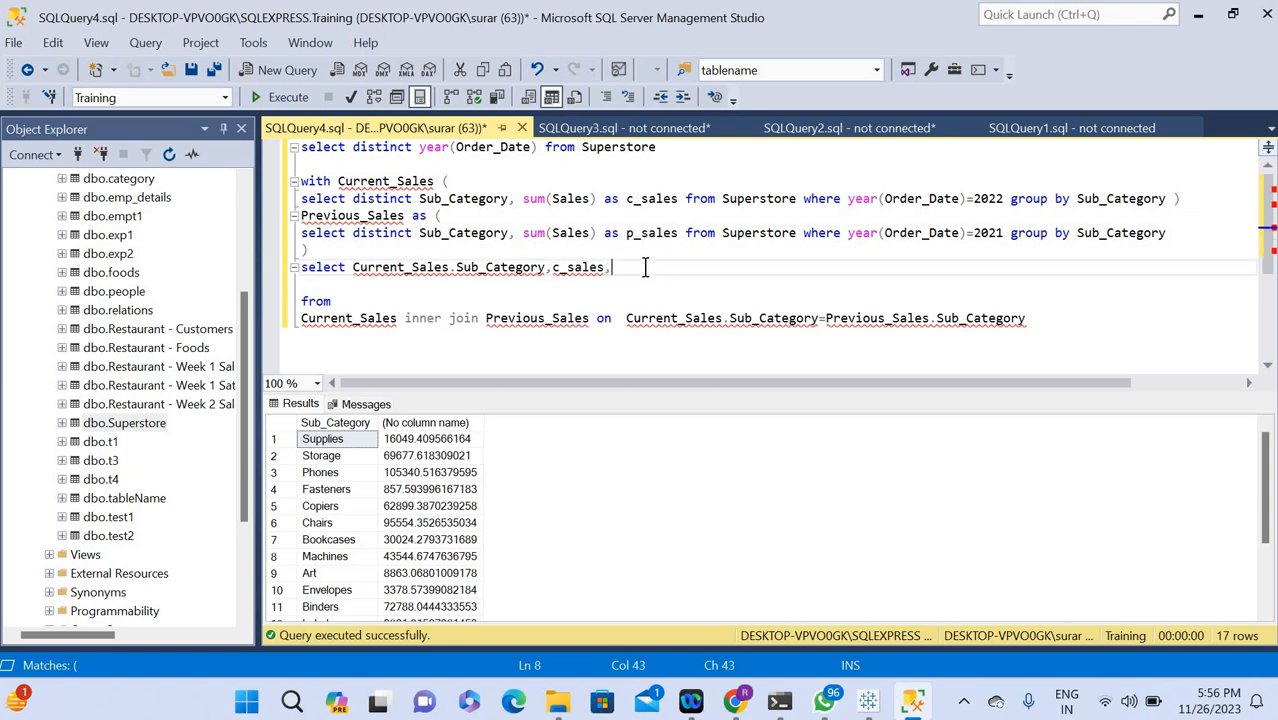
pyautogui.write(',')
pyautogui.hotkey('ctrl', 'v')
# Qualify the last c_sales column in the outer select list with the Previous_Sales table name and a dot.
pyautogui.doubleClick(330, 217)
pyautogui.hotkey('ctrl', 'c')
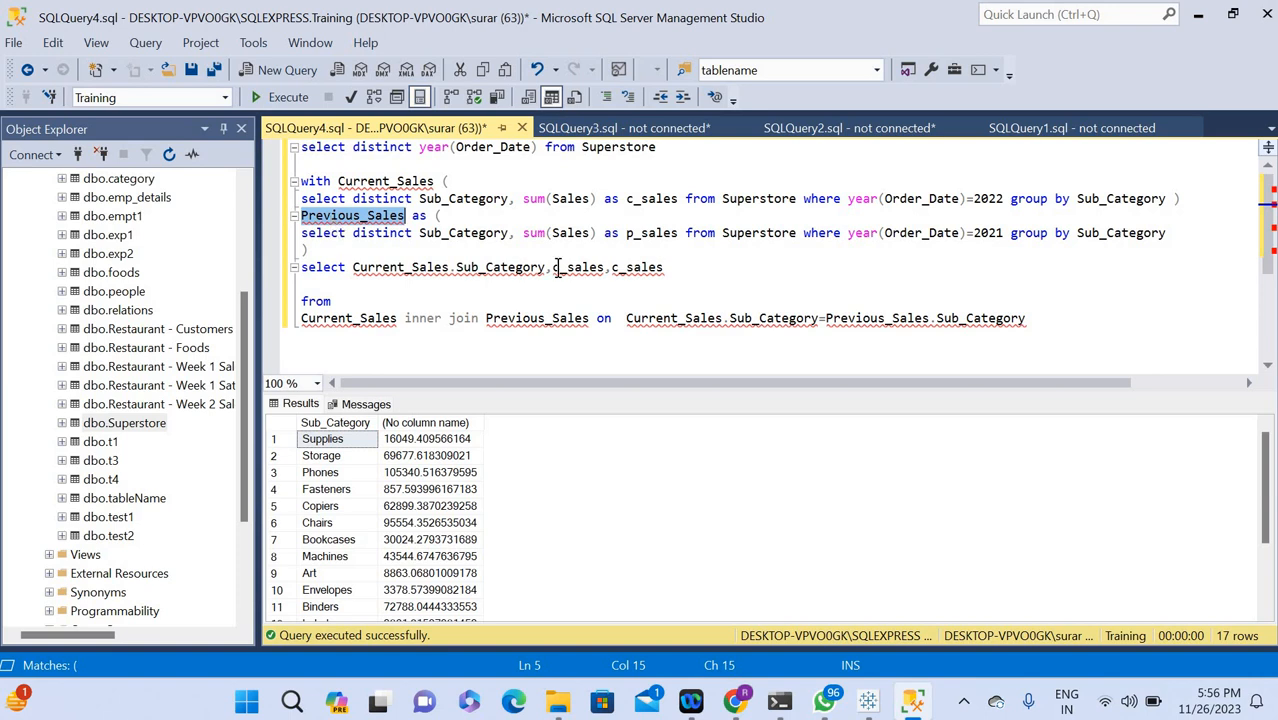
pyautogui.click(615, 267)
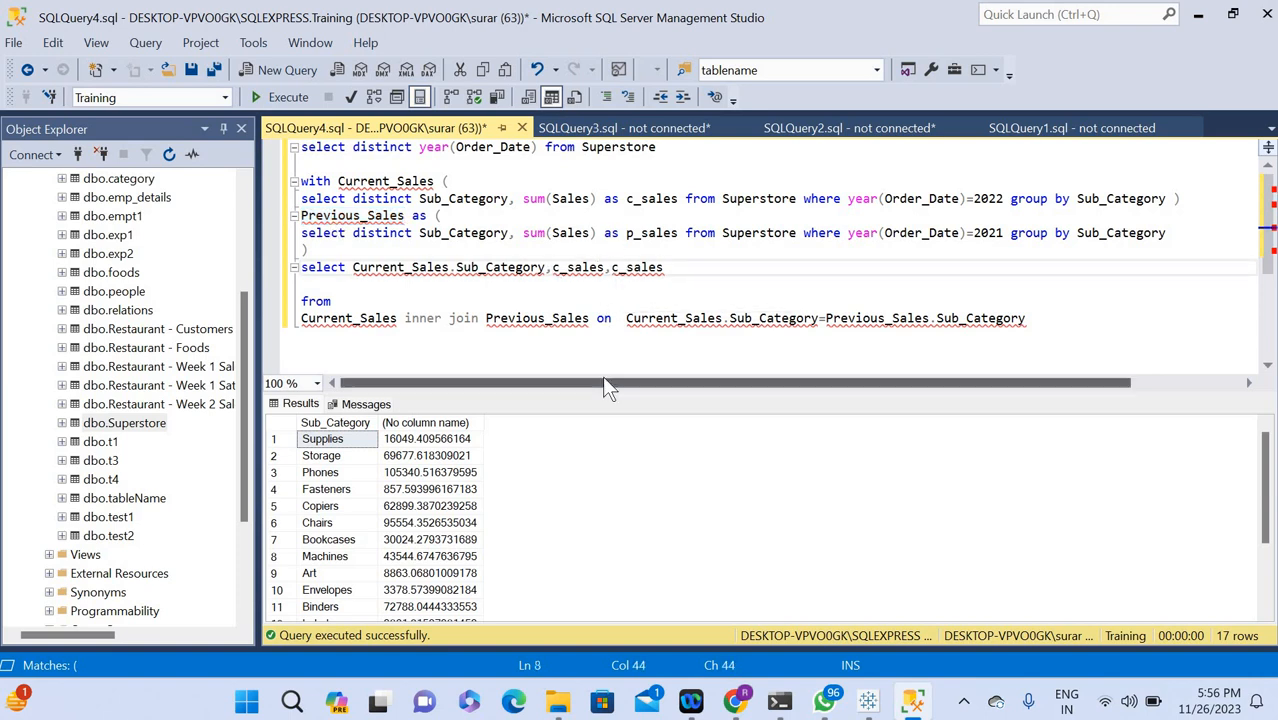
pyautogui.hotkey('ctrl', 'v')
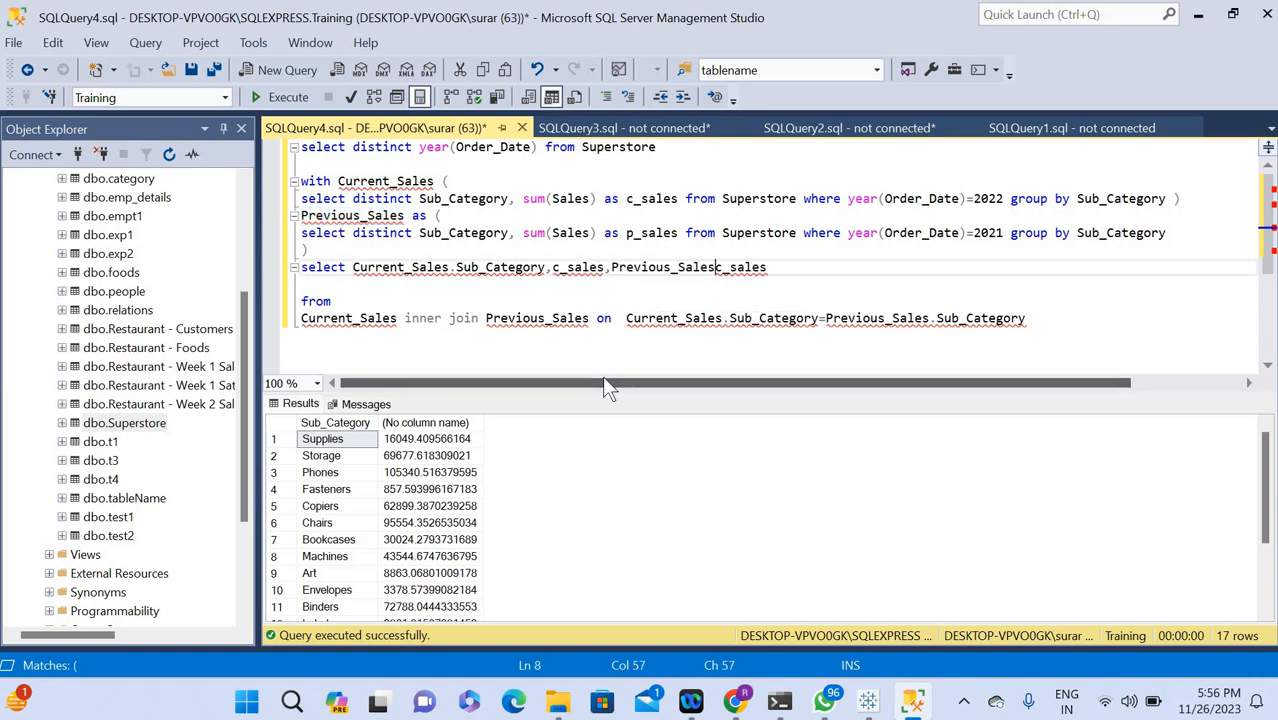
pyautogui.write('.')
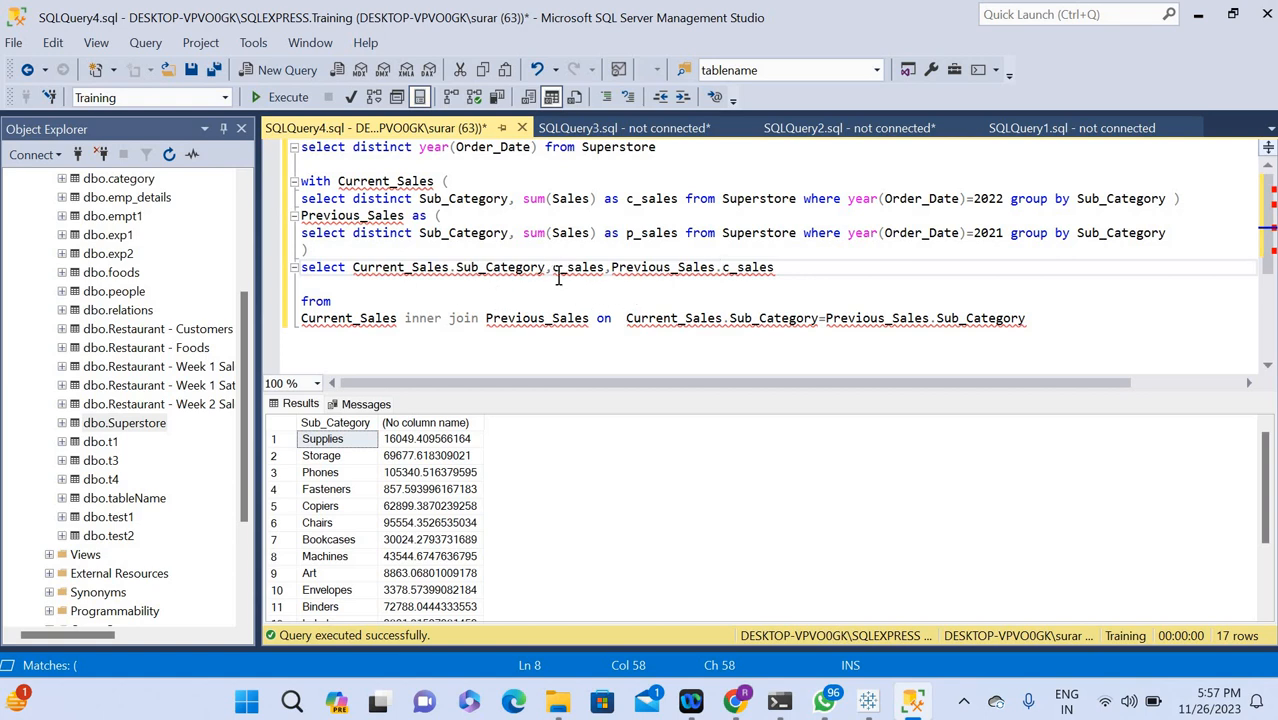
# Qualify the first c_sales column in the outer select with Current_Sales and remove the blank line above the from clause.
pyautogui.moveTo(553, 273)
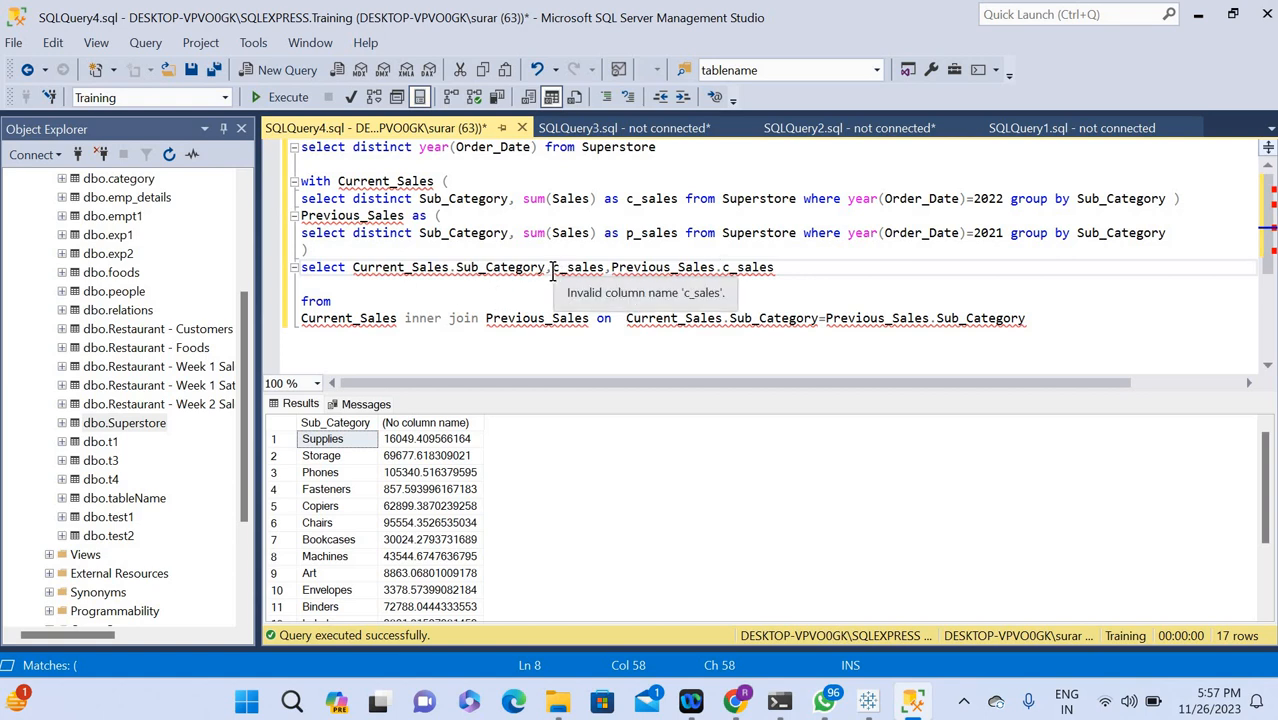
pyautogui.doubleClick(392, 182)
pyautogui.hotkey('ctrl', 'c')
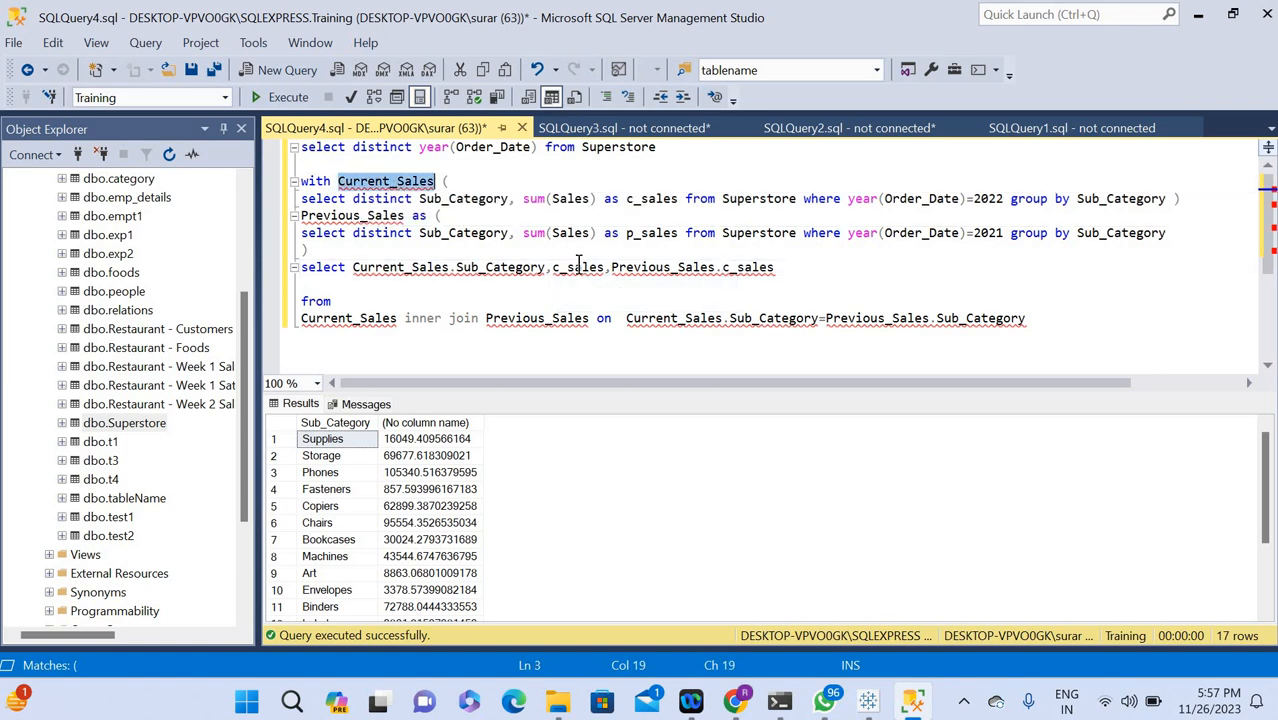
pyautogui.click(546, 267)
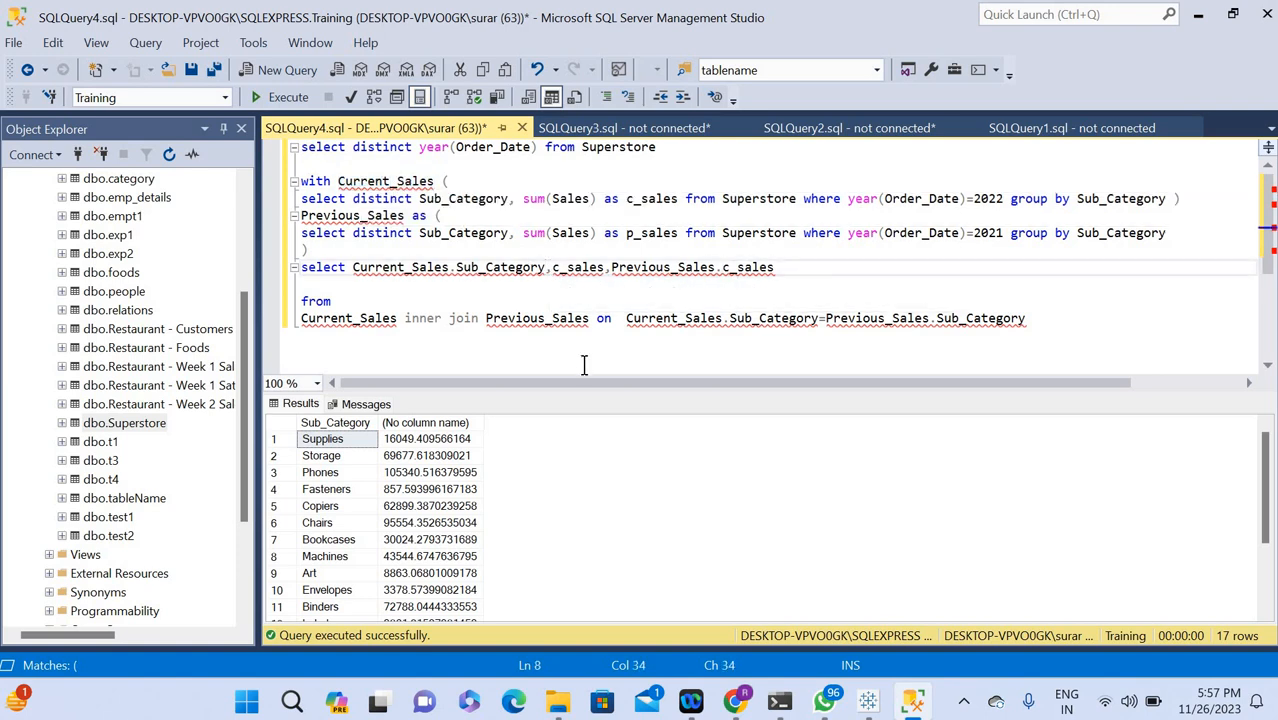
pyautogui.press('Right')
pyautogui.hotkey('ctrl', 'v')
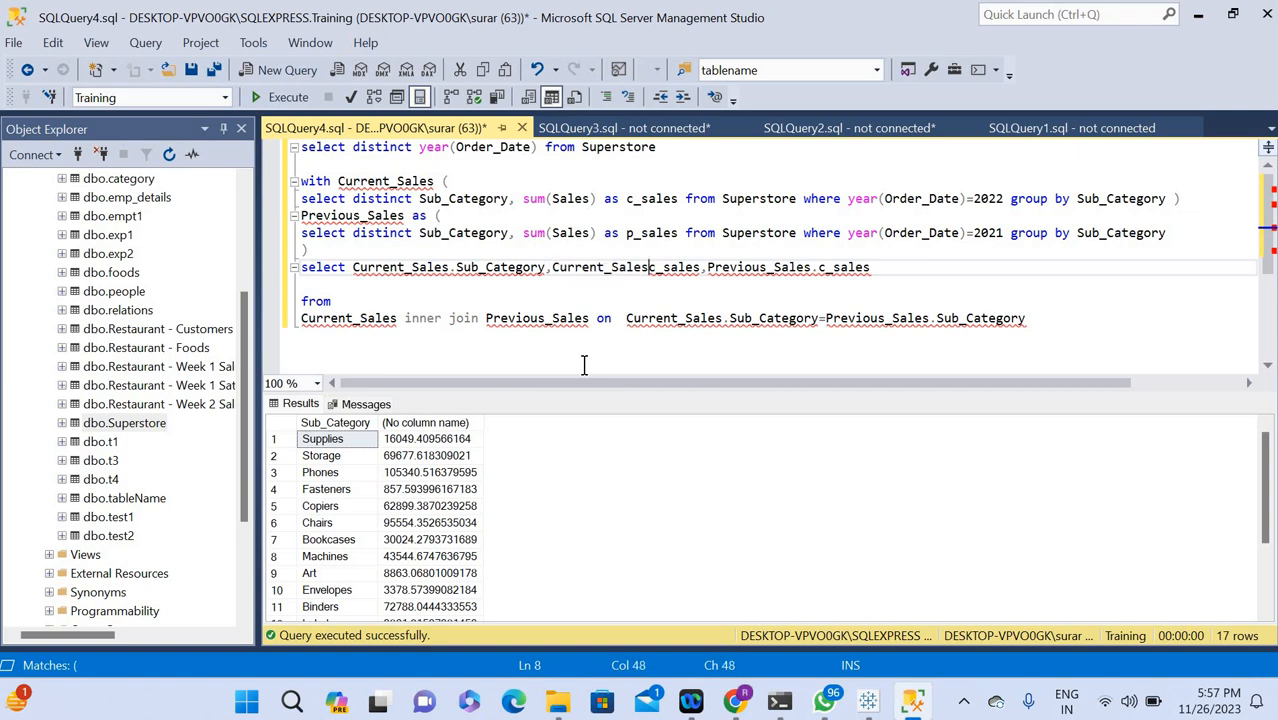
pyautogui.write('.')
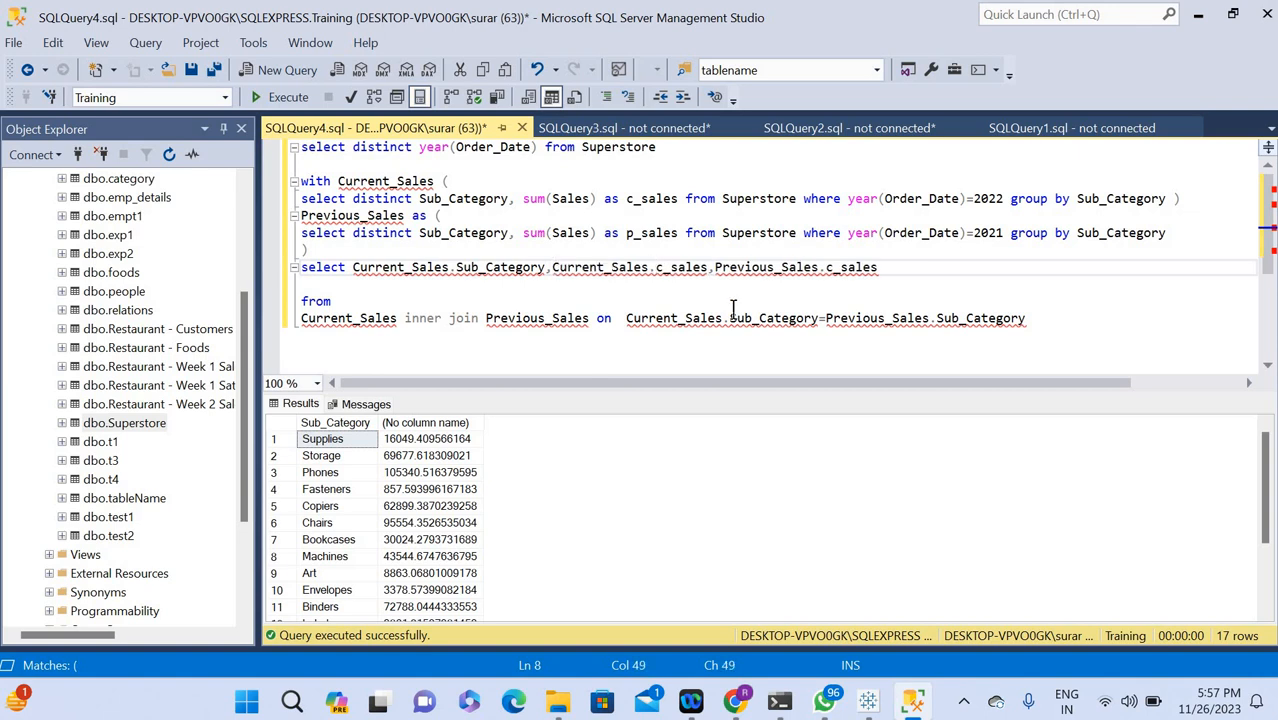
pyautogui.click(303, 300)
pyautogui.press('BackSpace')
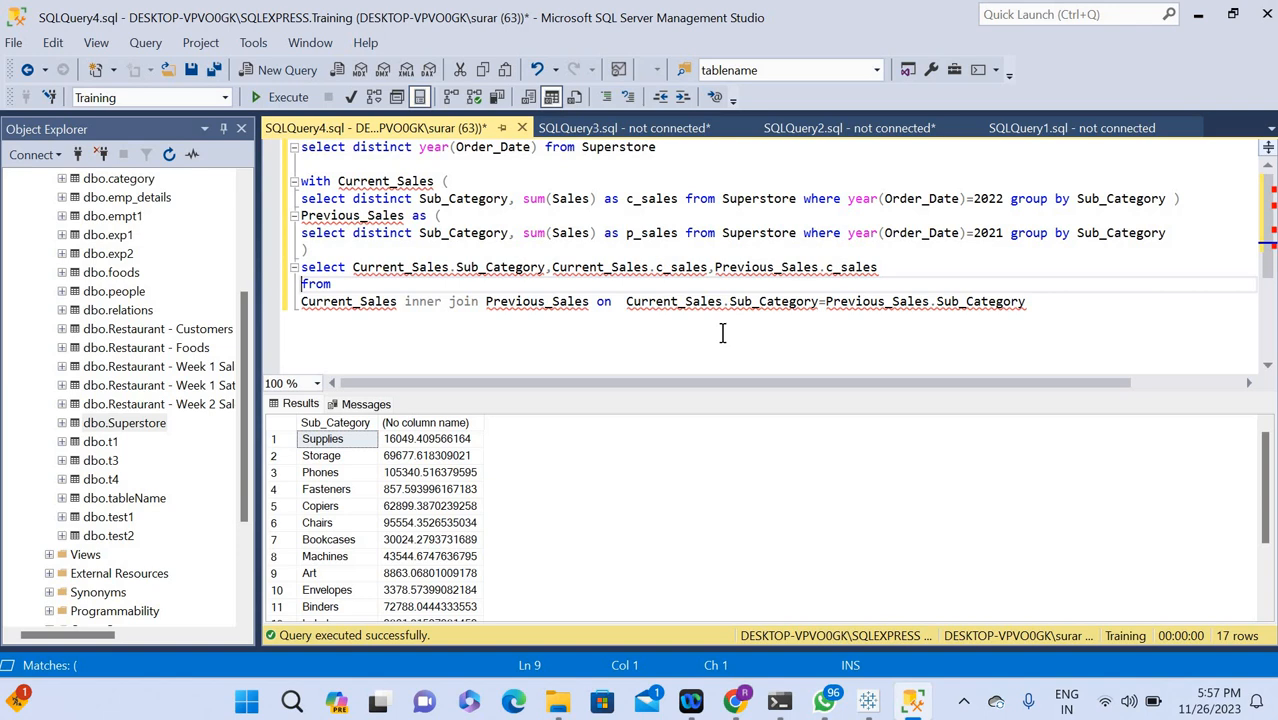
# Comment out the distinct Order_Date year query on the first line of the script.
pyautogui.click(1039, 306)
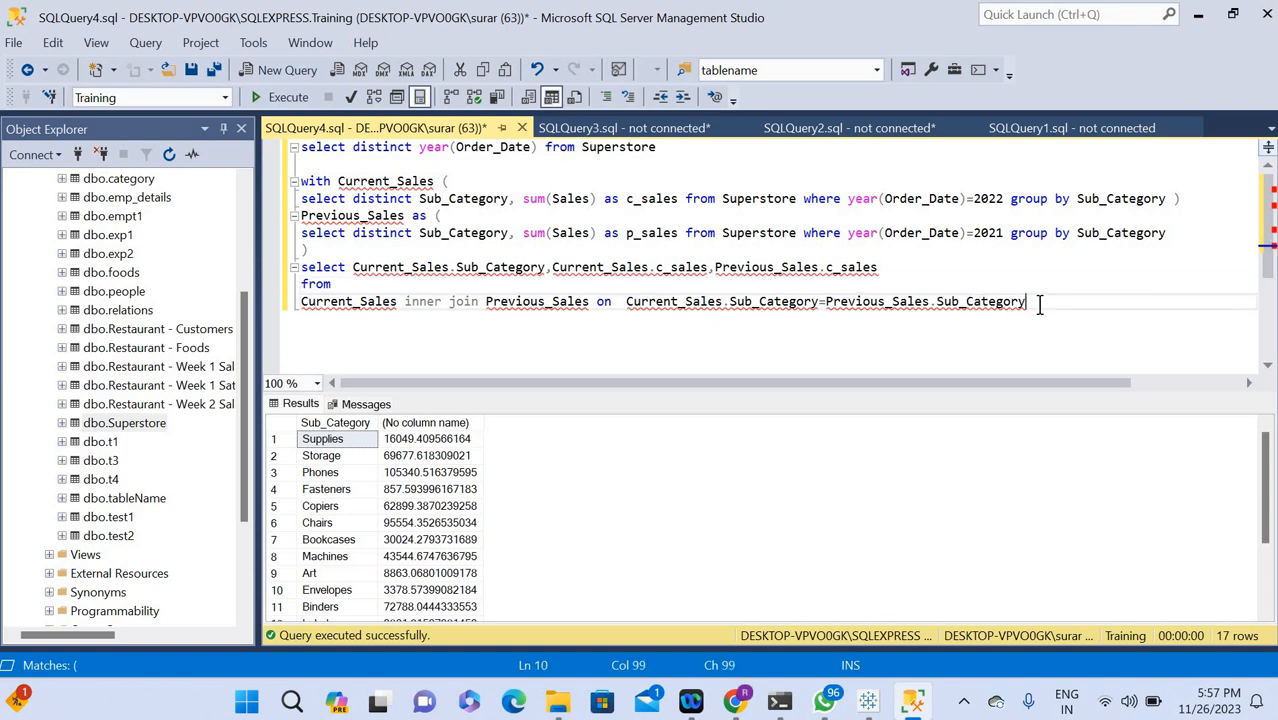
pyautogui.hotkey('ctrl', 'a')
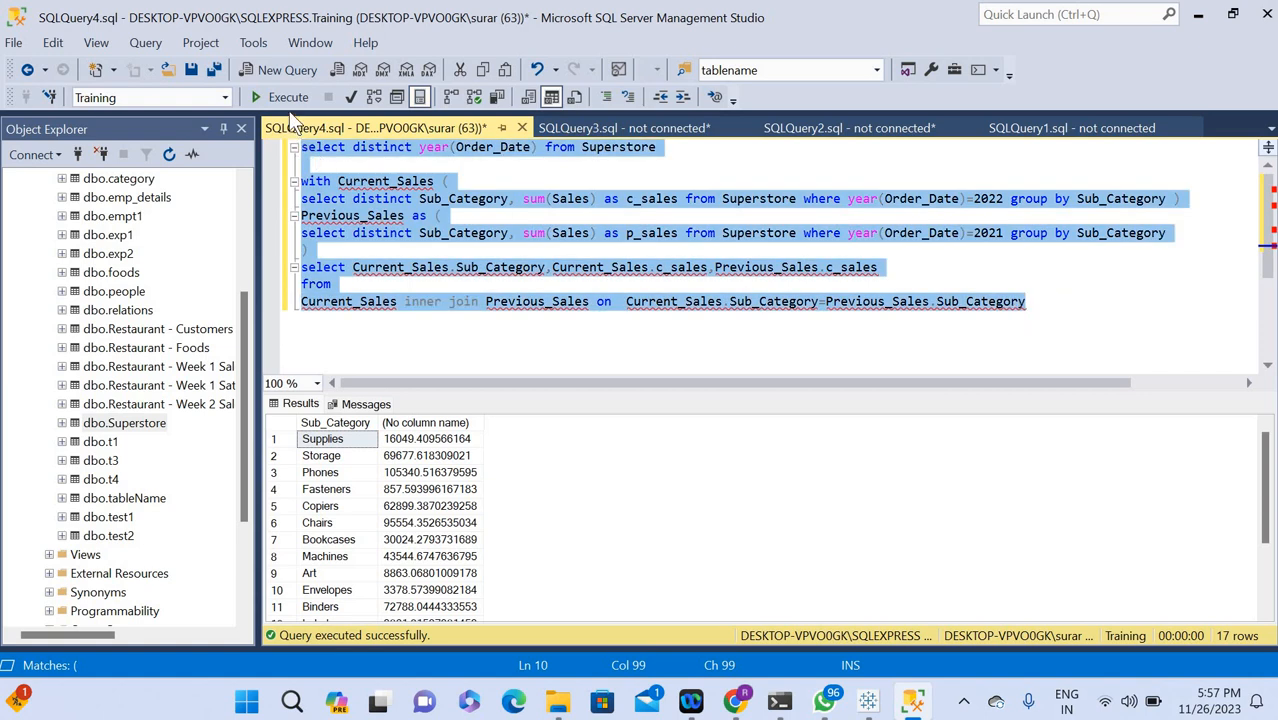
pyautogui.click(303, 148)
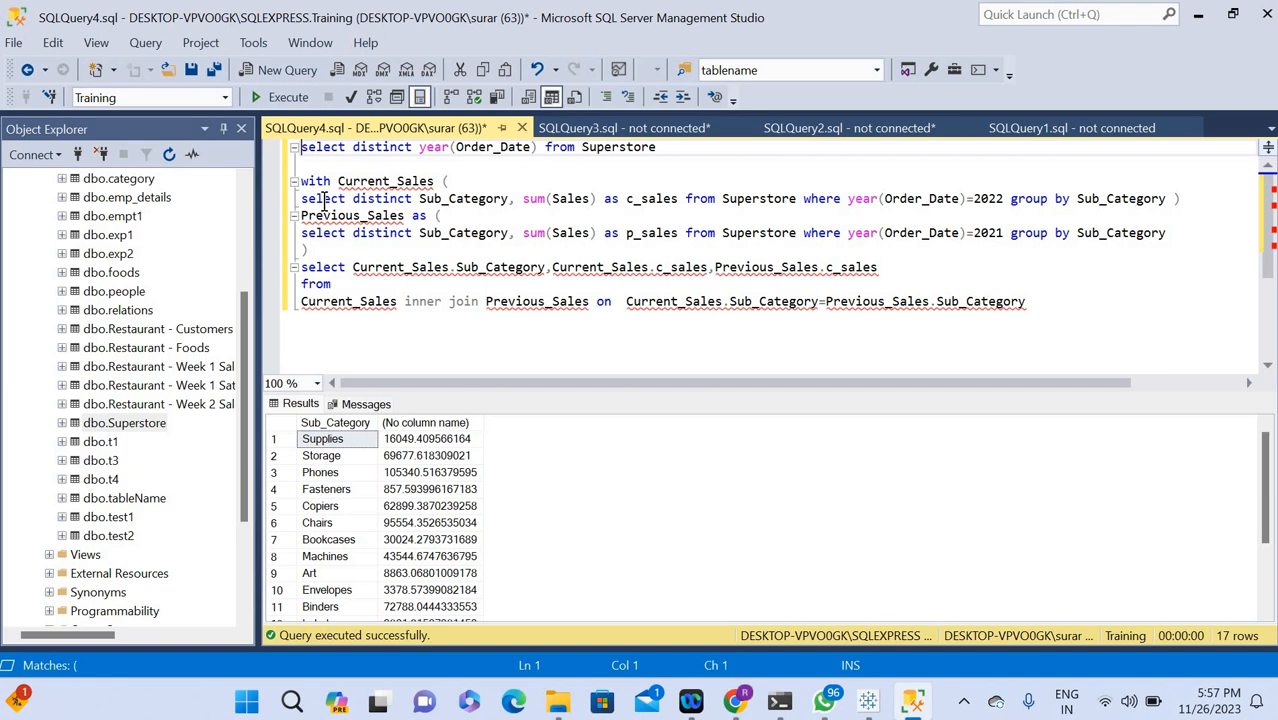
pyautogui.write('--')
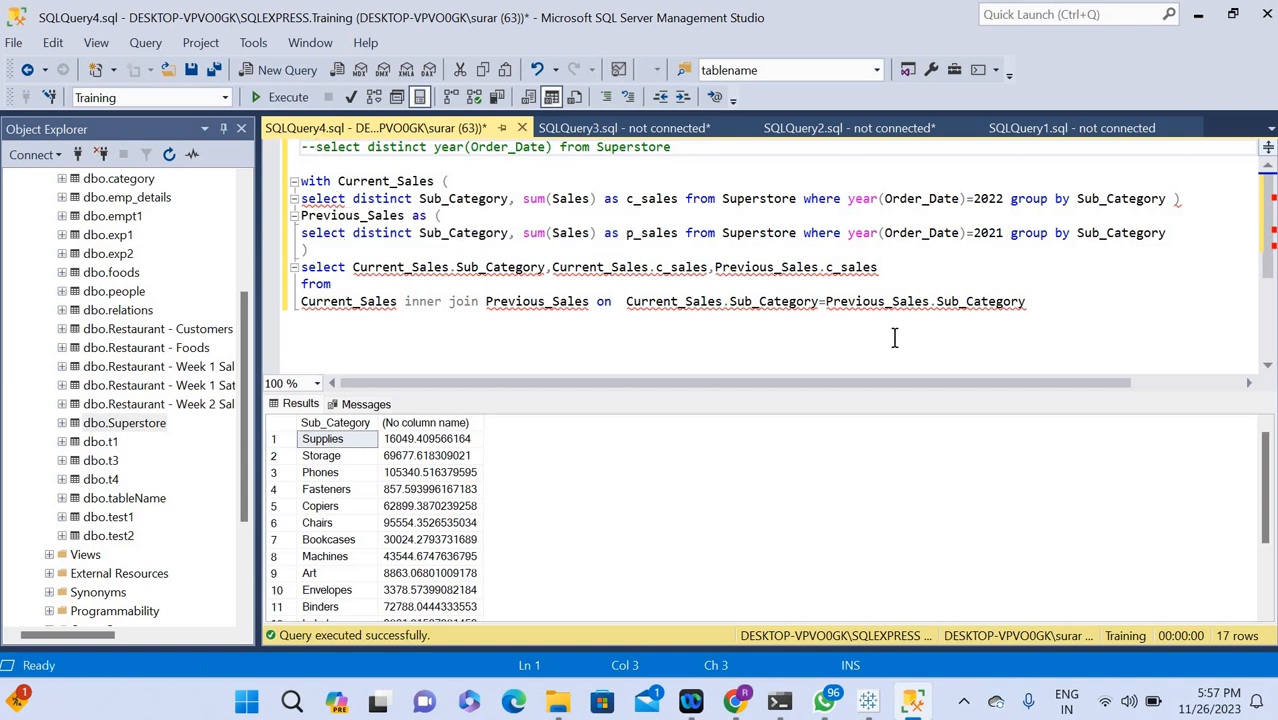
# Move the closing parenthesis of the Current_Sales subquery onto its own line and follow it with a comma.
pyautogui.click(1190, 198)
pyautogui.press('Left')
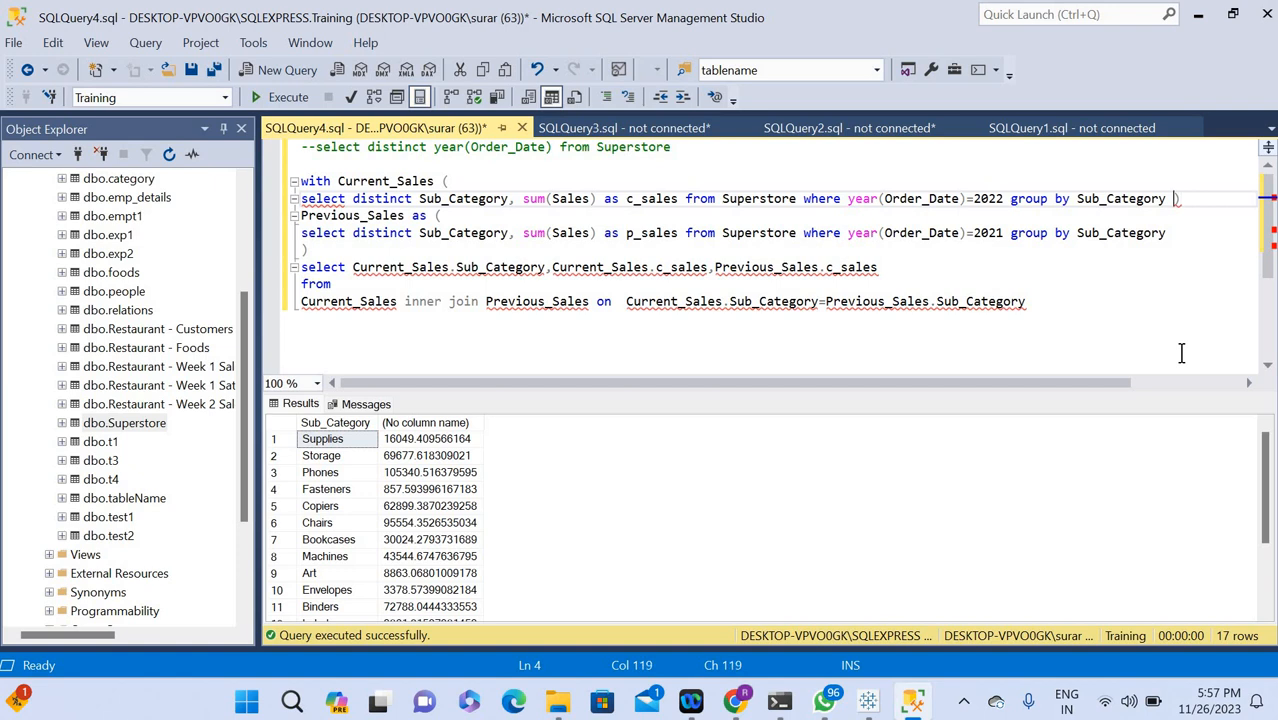
pyautogui.press('Return')
pyautogui.press('Right')
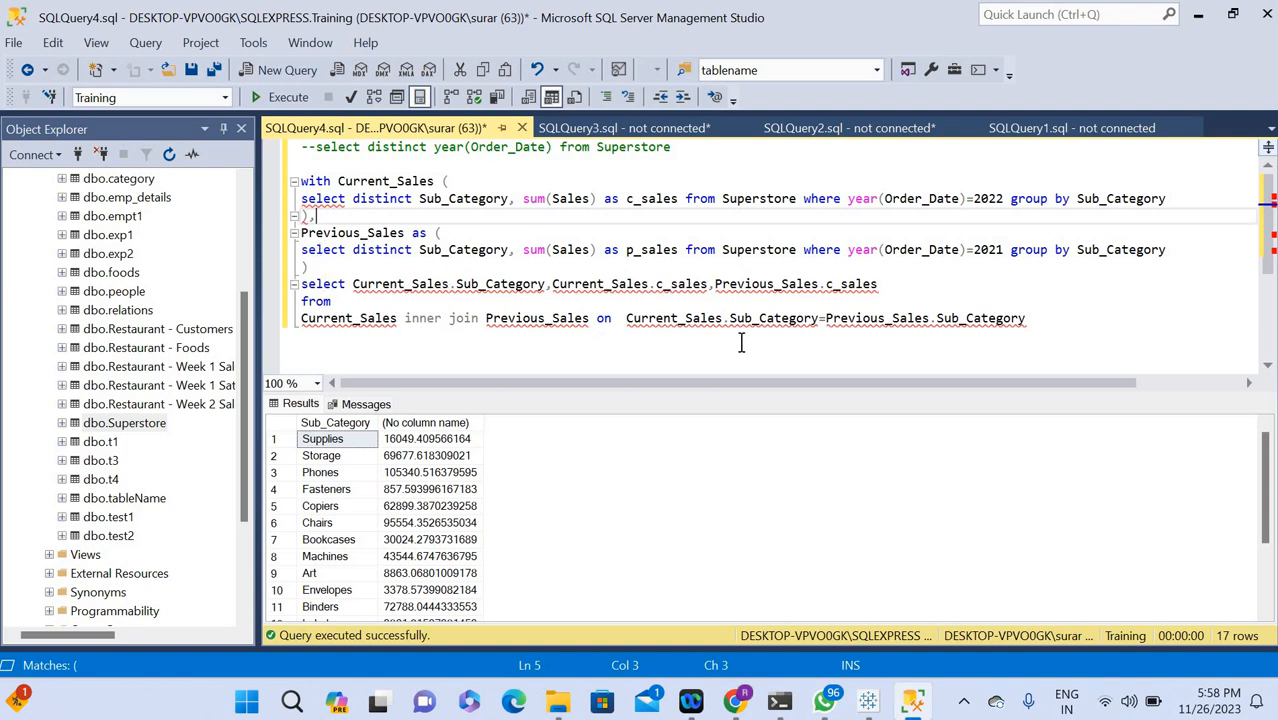
# Run the entire query script.
pyautogui.click(784, 348)
pyautogui.hotkey('ctrl', 'a')
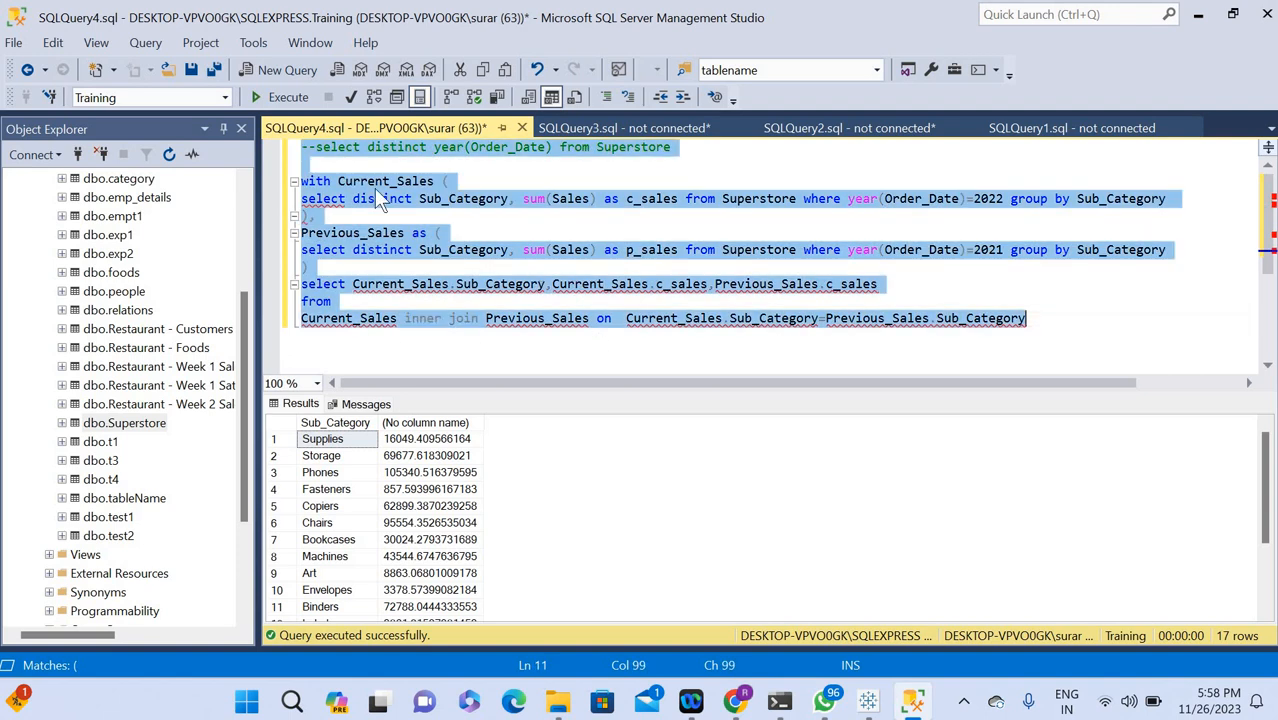
pyautogui.click(280, 97)
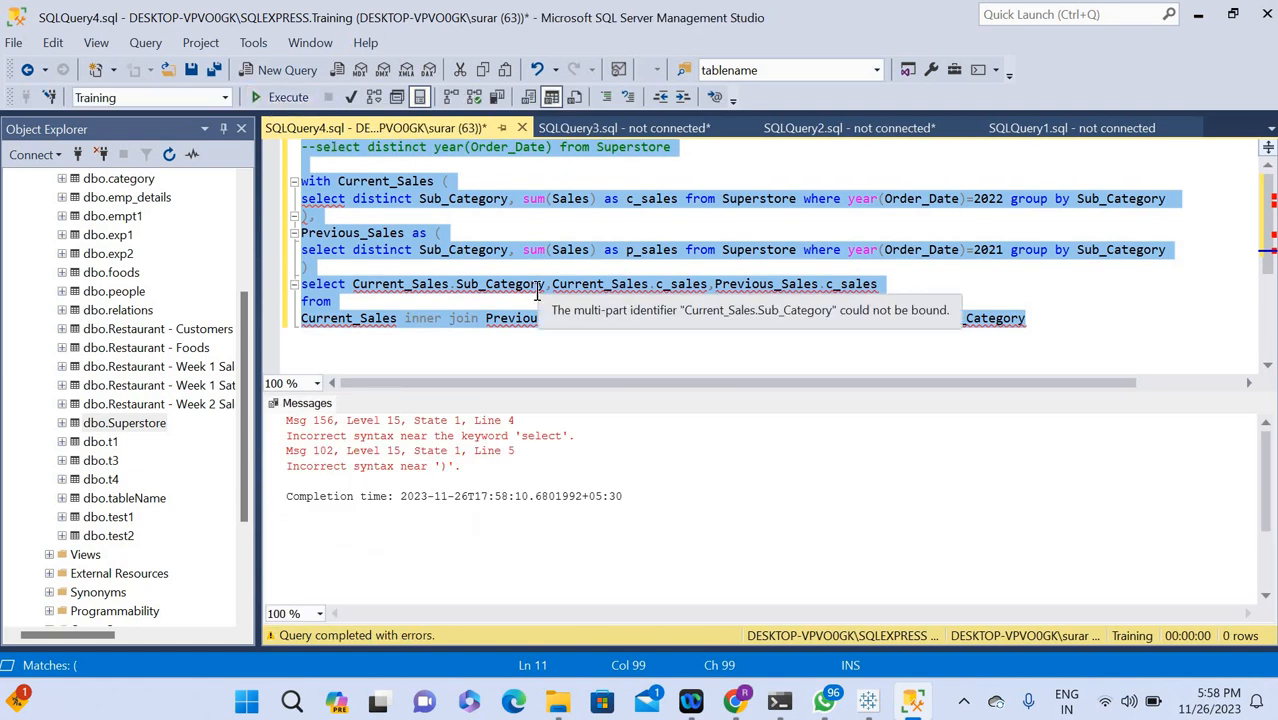
# Change the last column of the outer select list to Previous_Sales.p_sales.
pyautogui.click(362, 218)
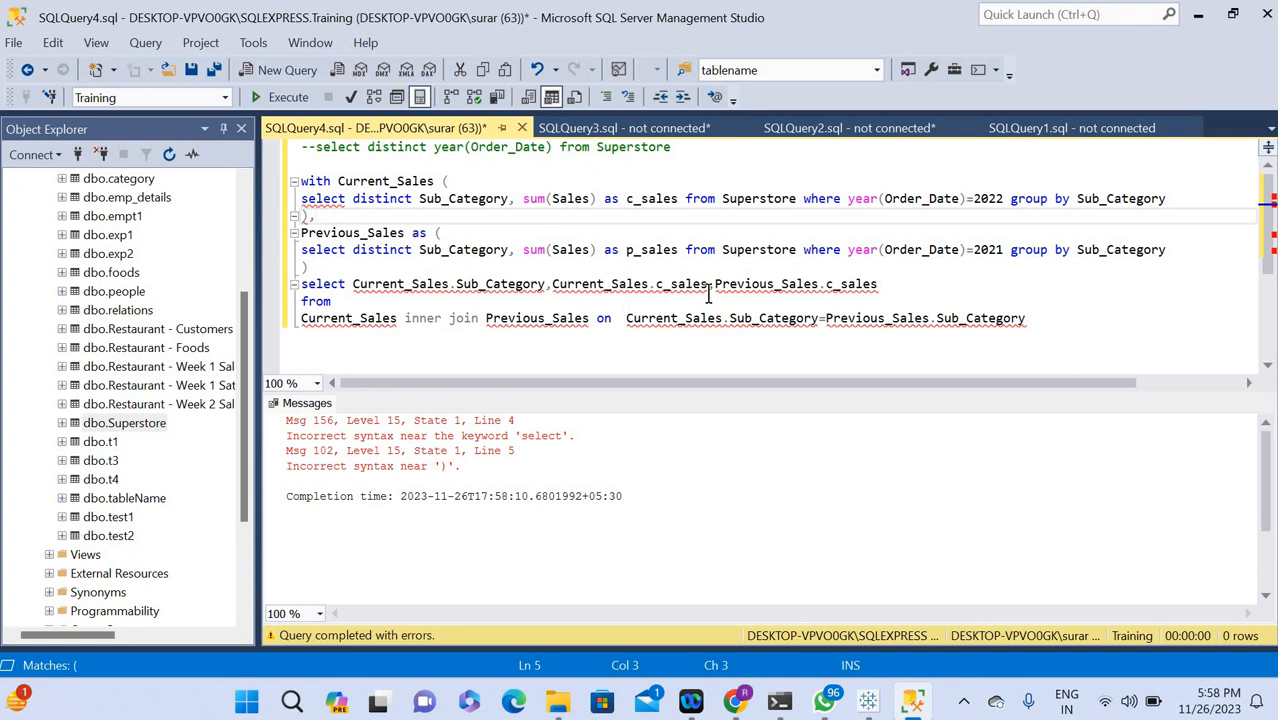
pyautogui.click(662, 284)
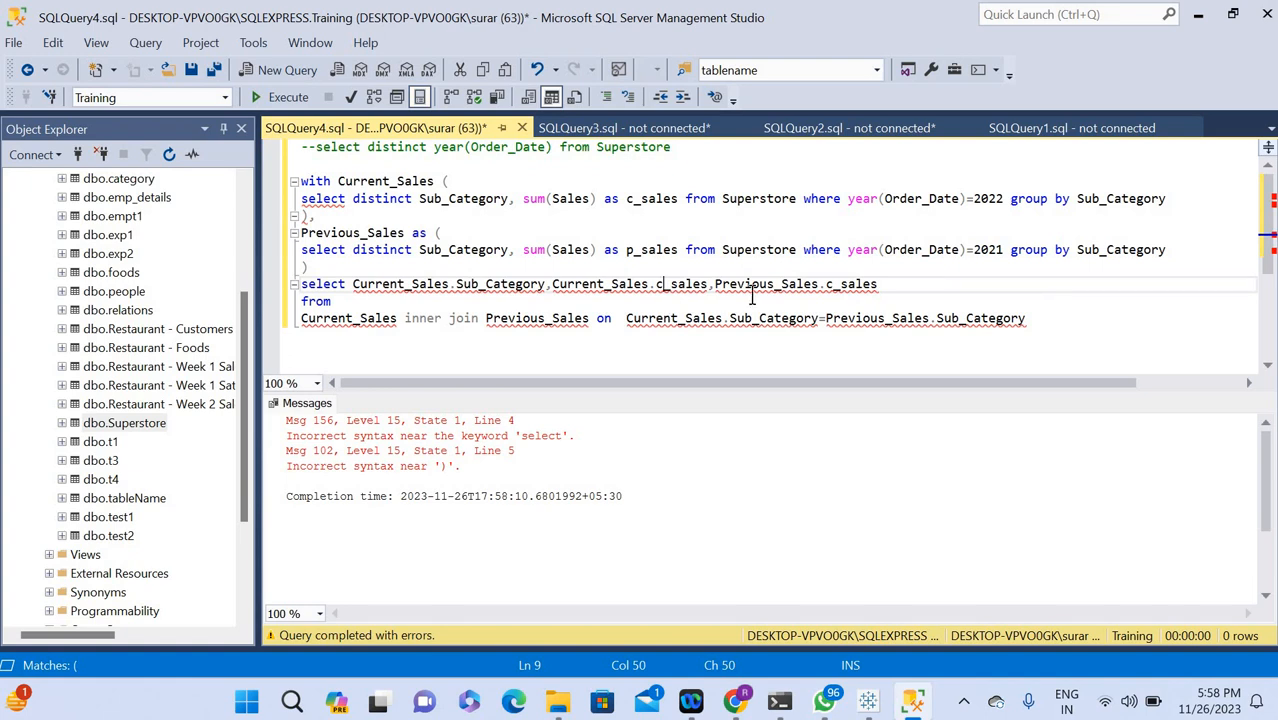
pyautogui.click(838, 285)
pyautogui.press('BackSpace')
pyautogui.write('p')
# Add as after with Current_Sales, put its opening parenthesis on a new line, and run the whole script.
pyautogui.click(442, 181)
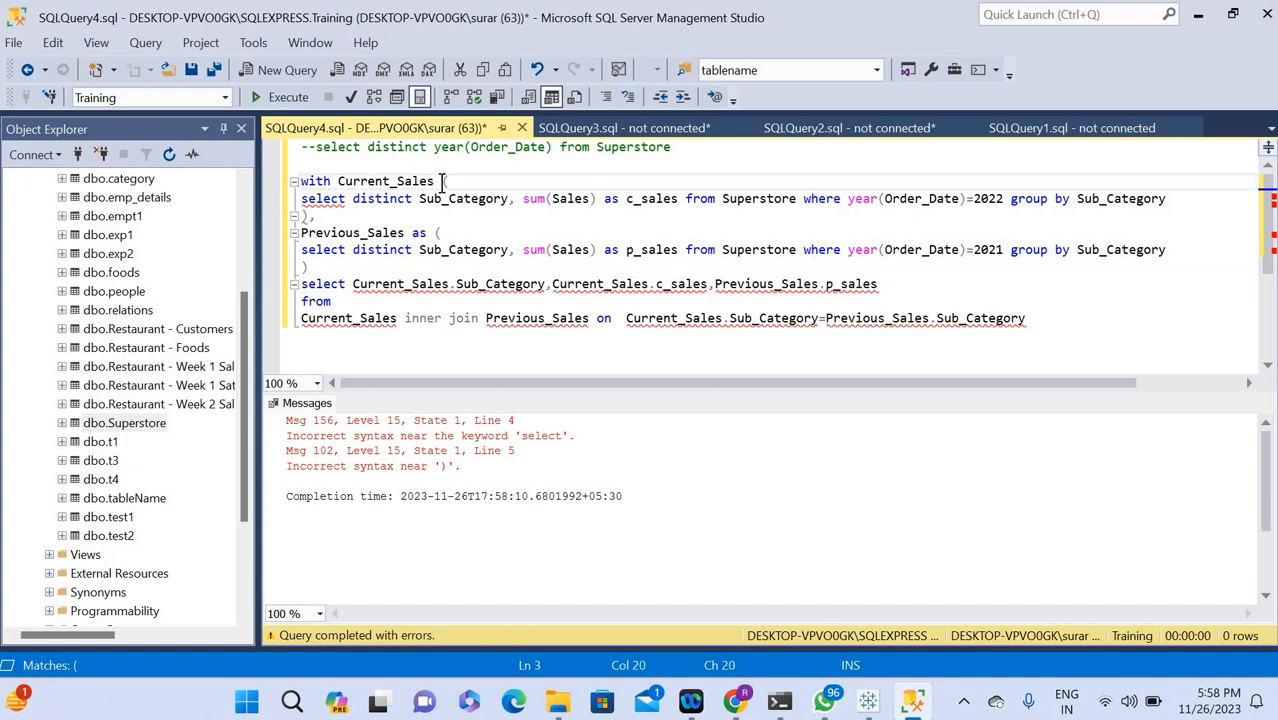
pyautogui.press('Return')
pyautogui.press('Down')
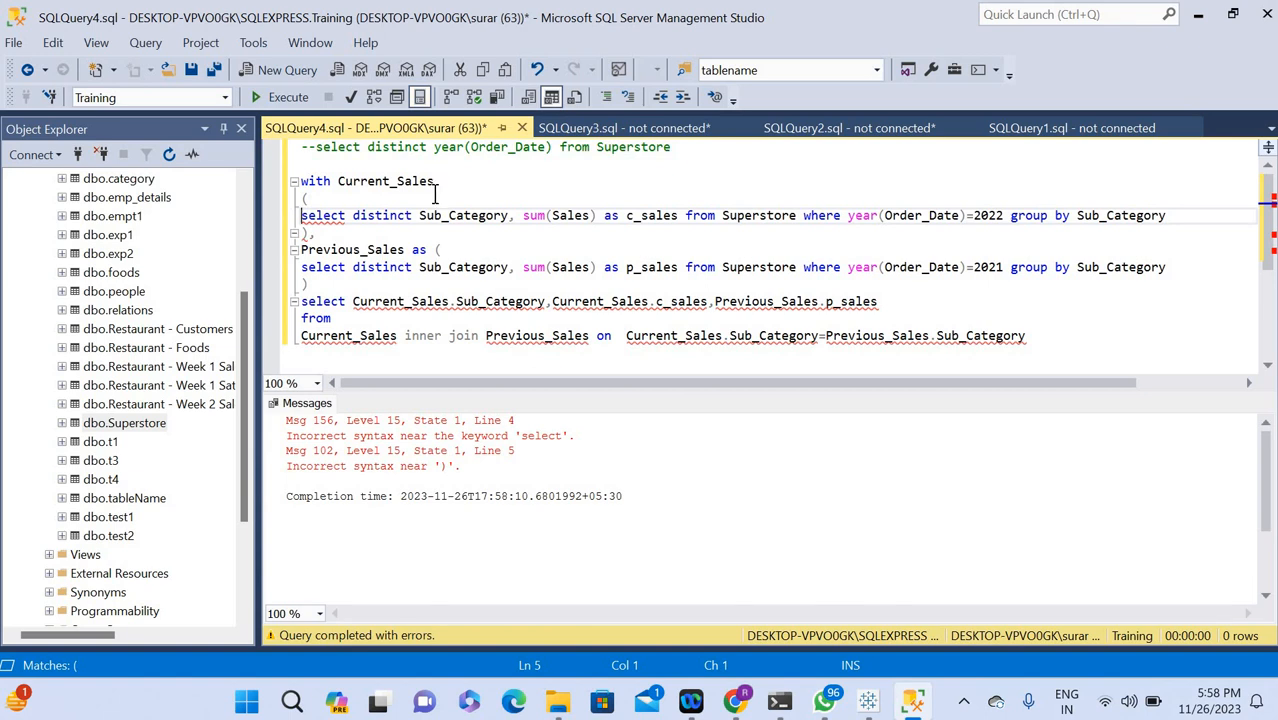
pyautogui.moveTo(325, 217)
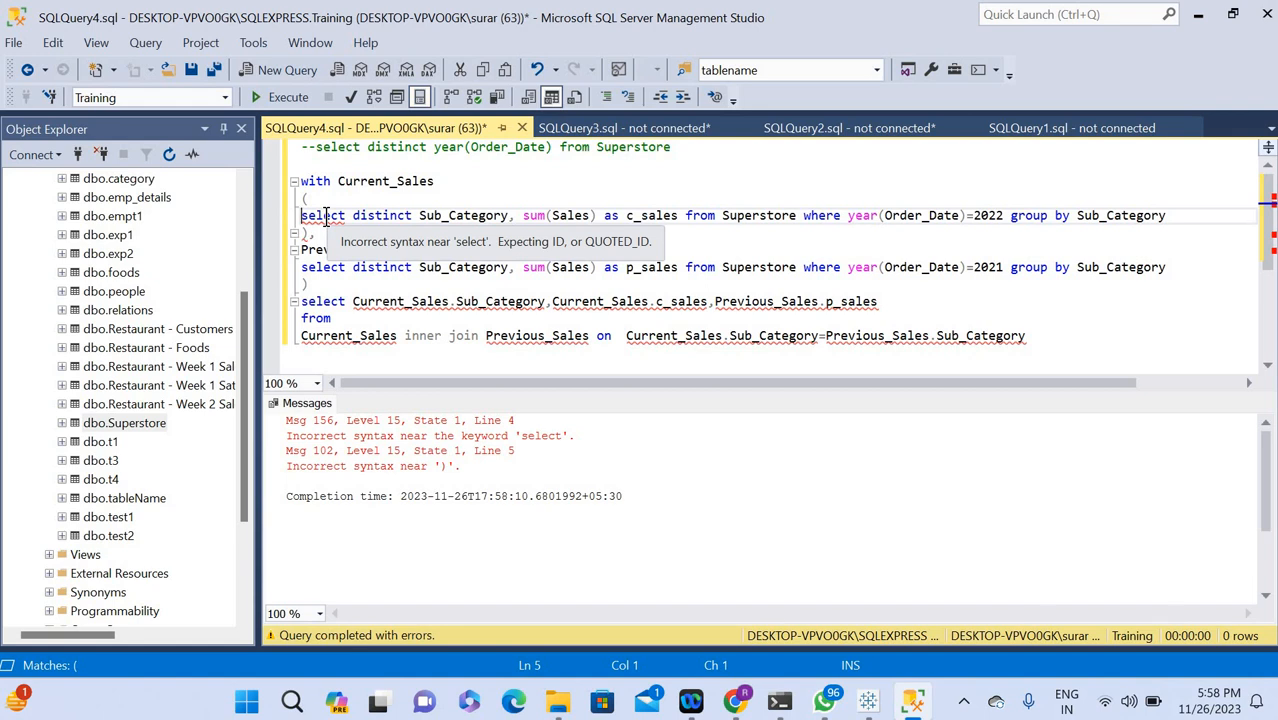
pyautogui.click(439, 180)
pyautogui.write('as')
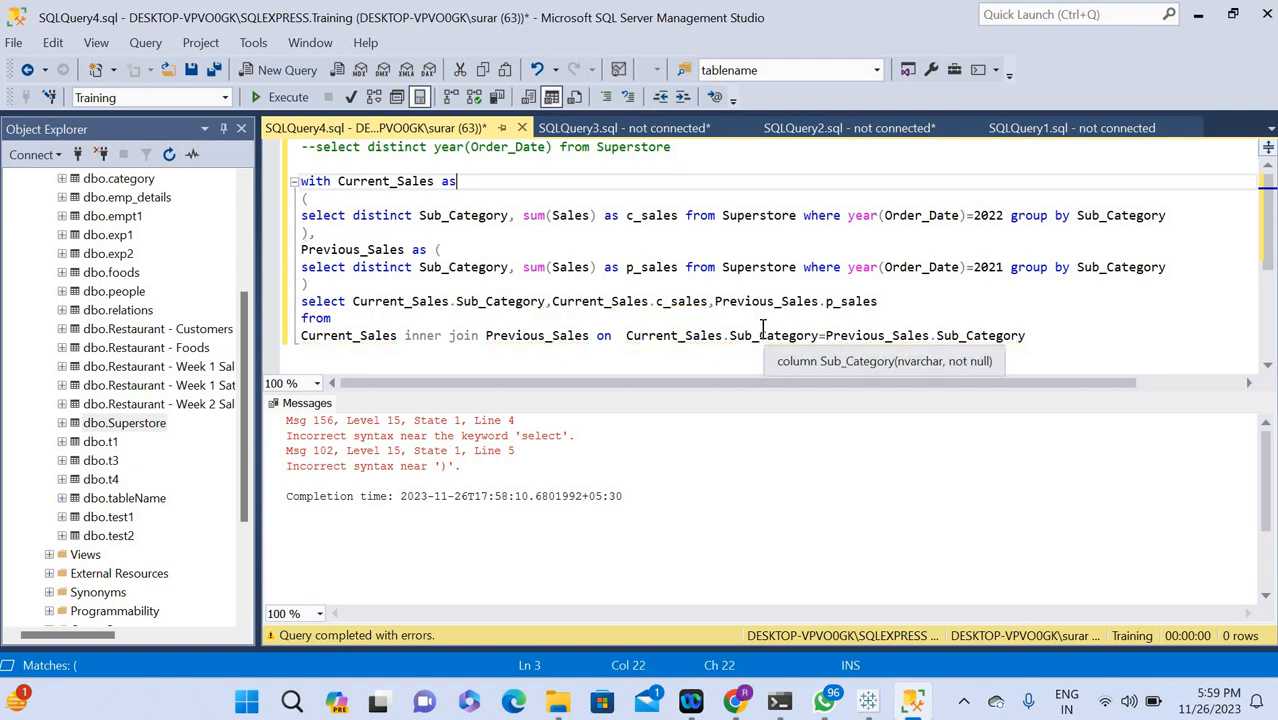
pyautogui.hotkey('ctrl', 'a')
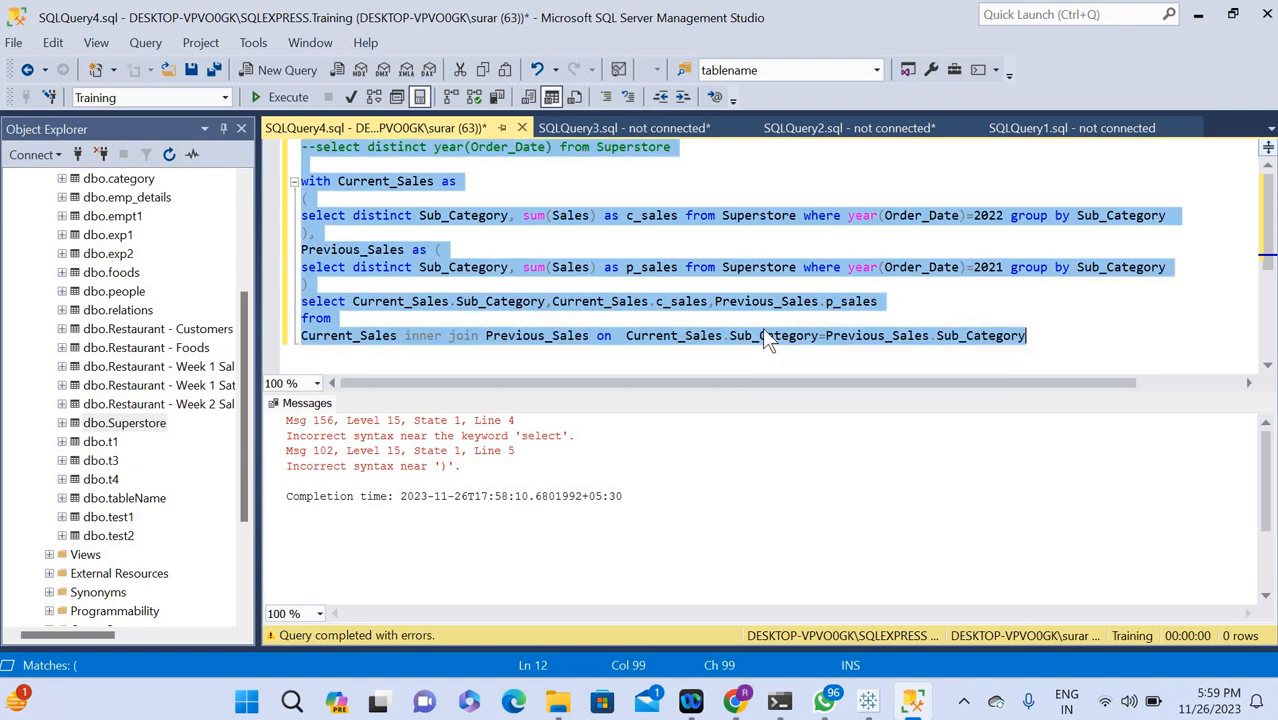
pyautogui.click(274, 102)
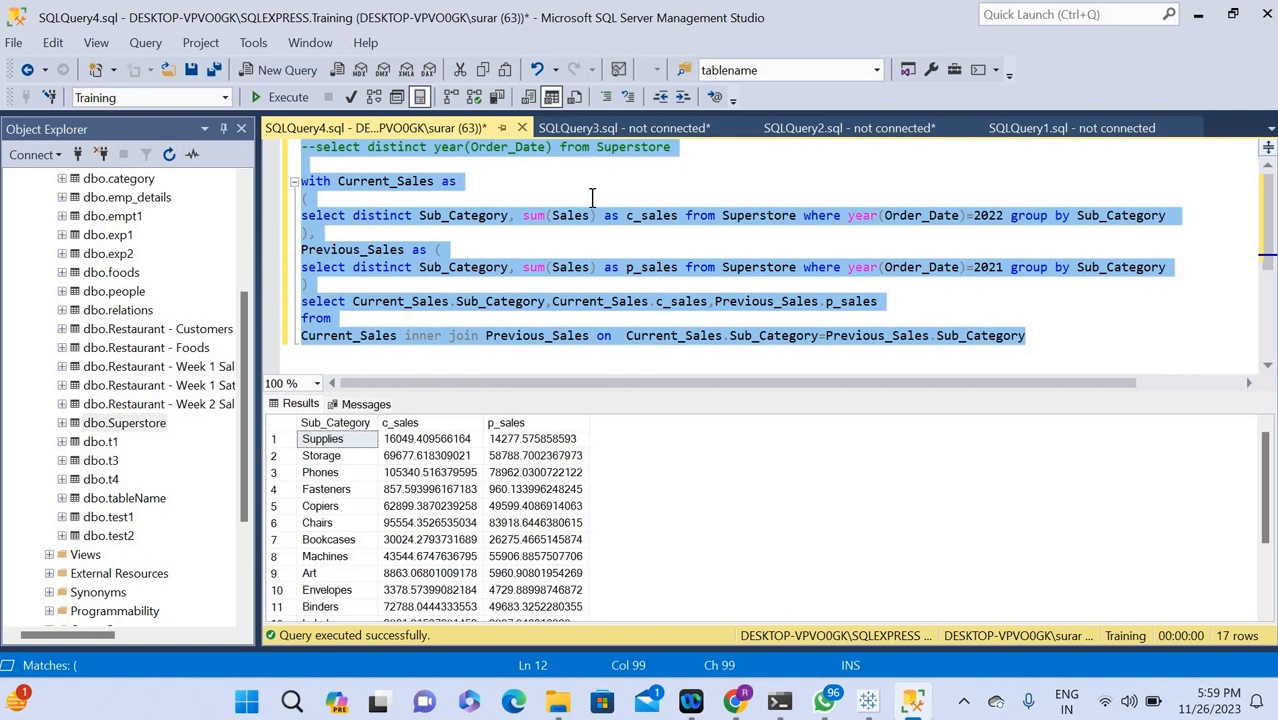
# Wrap sum(Sales) in the Current_Sales subquery in a round function with 0 decimals.
pyautogui.click(521, 228)
pyautogui.click(521, 215)
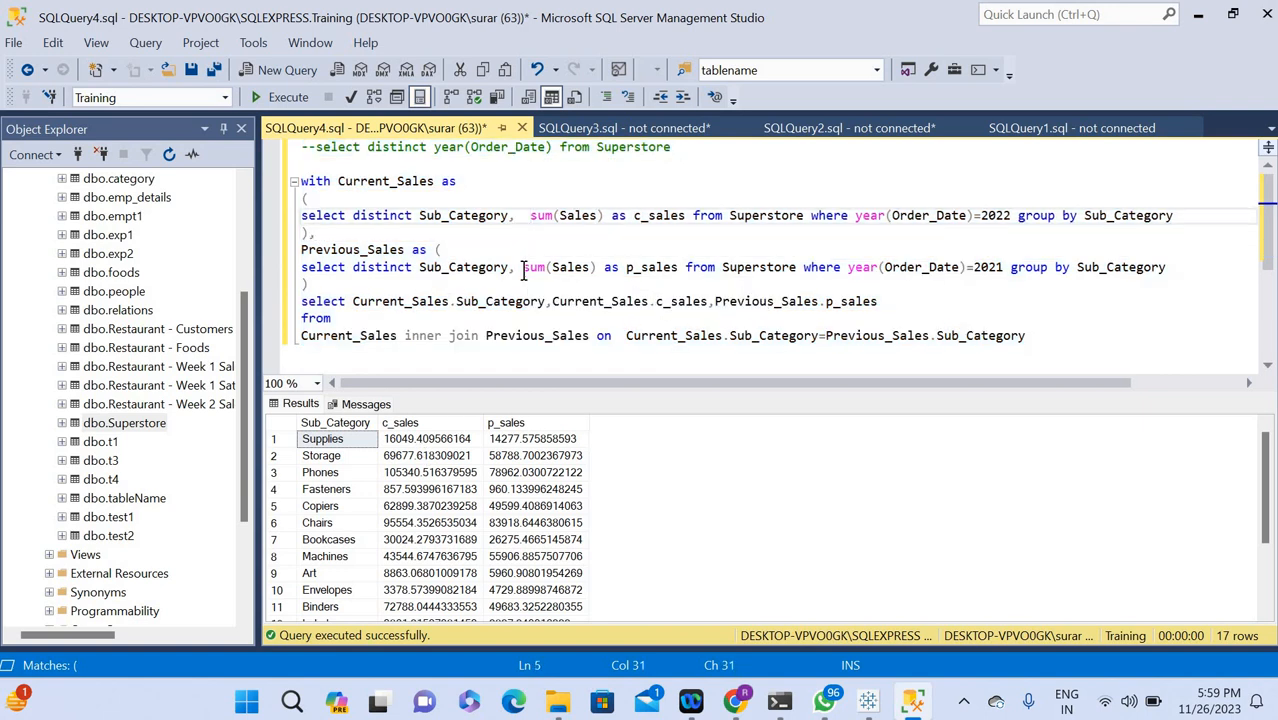
pyautogui.write('round')
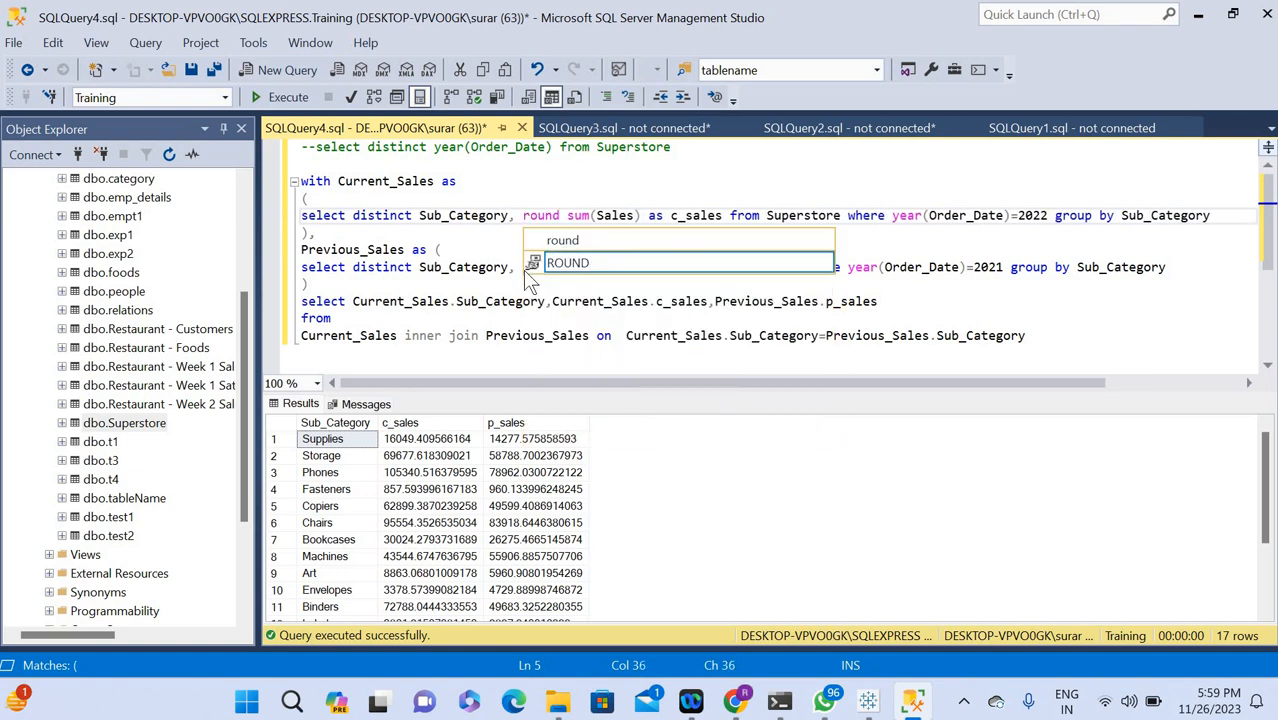
pyautogui.write('(')
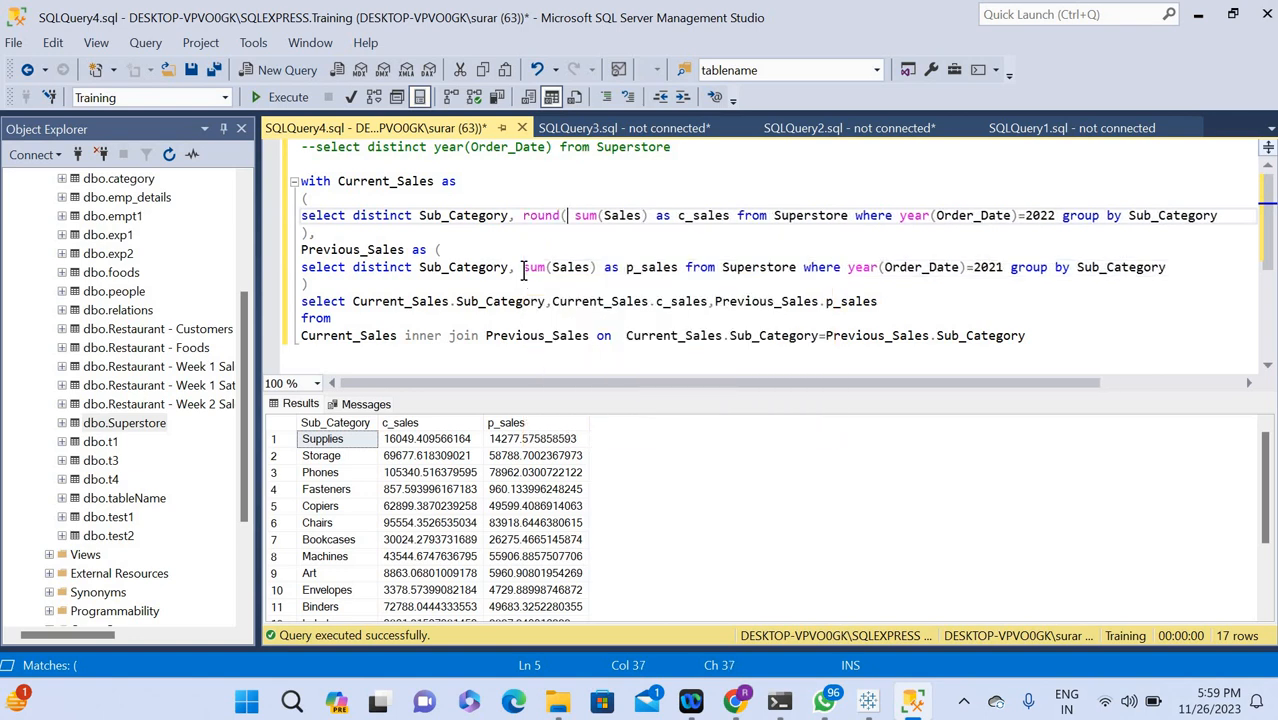
pyautogui.press('Right')
pyautogui.press('Right')
pyautogui.press('Right')
pyautogui.press('Right')
pyautogui.press('Right')
pyautogui.press('Right')
pyautogui.press('Right')
pyautogui.press('Right')
pyautogui.press('Right')
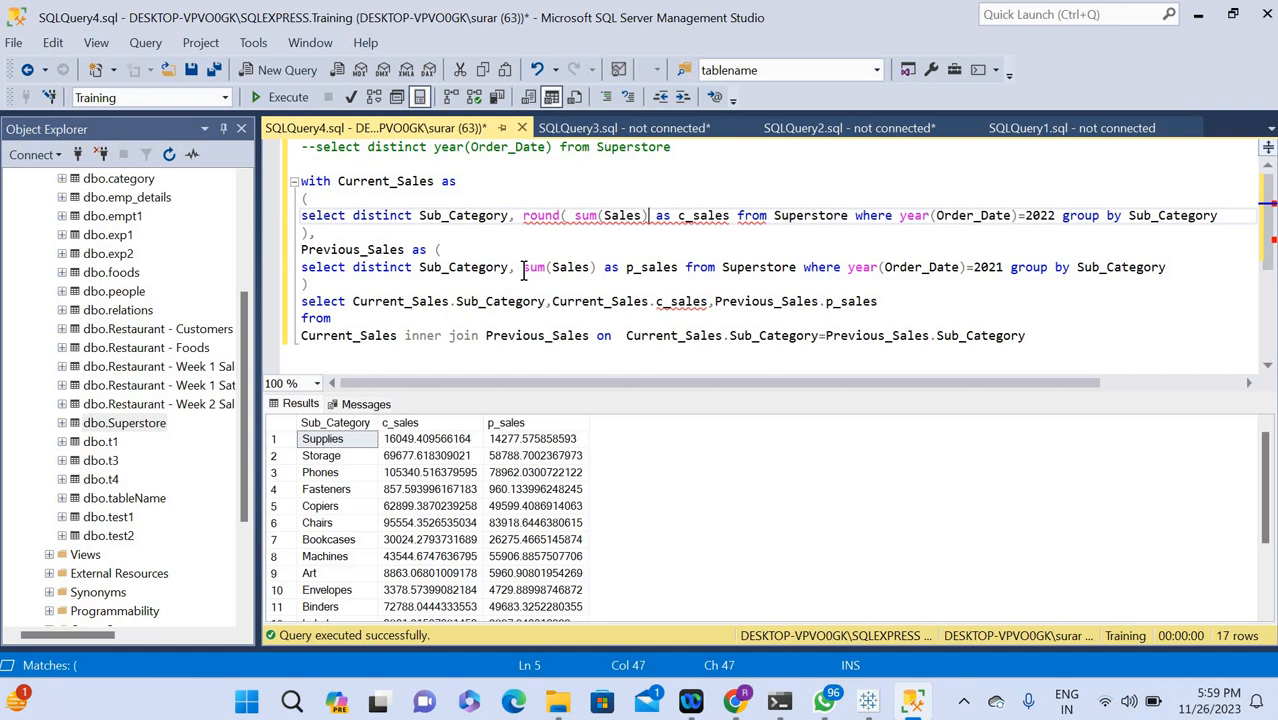
pyautogui.write(',0)')
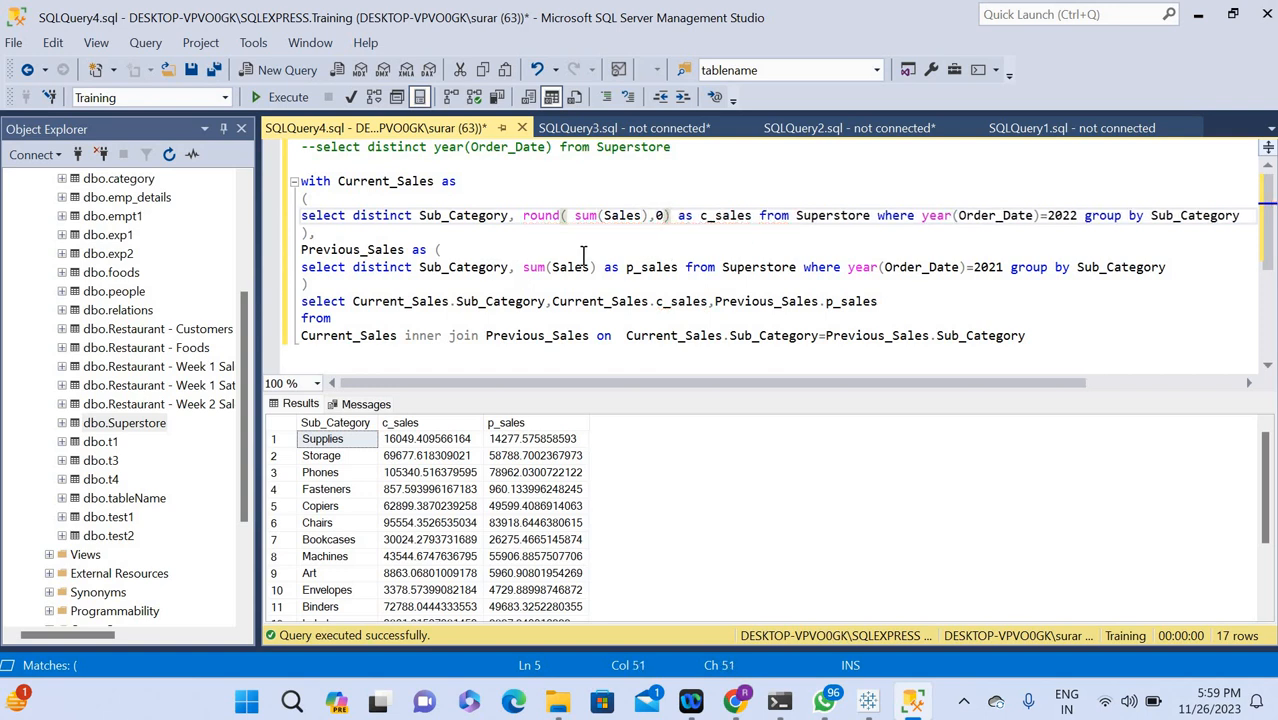
# Wrap sum(Sales) in the Previous_Sales subquery in ROUND with 0 decimals and run the whole script.
pyautogui.click(522, 267)
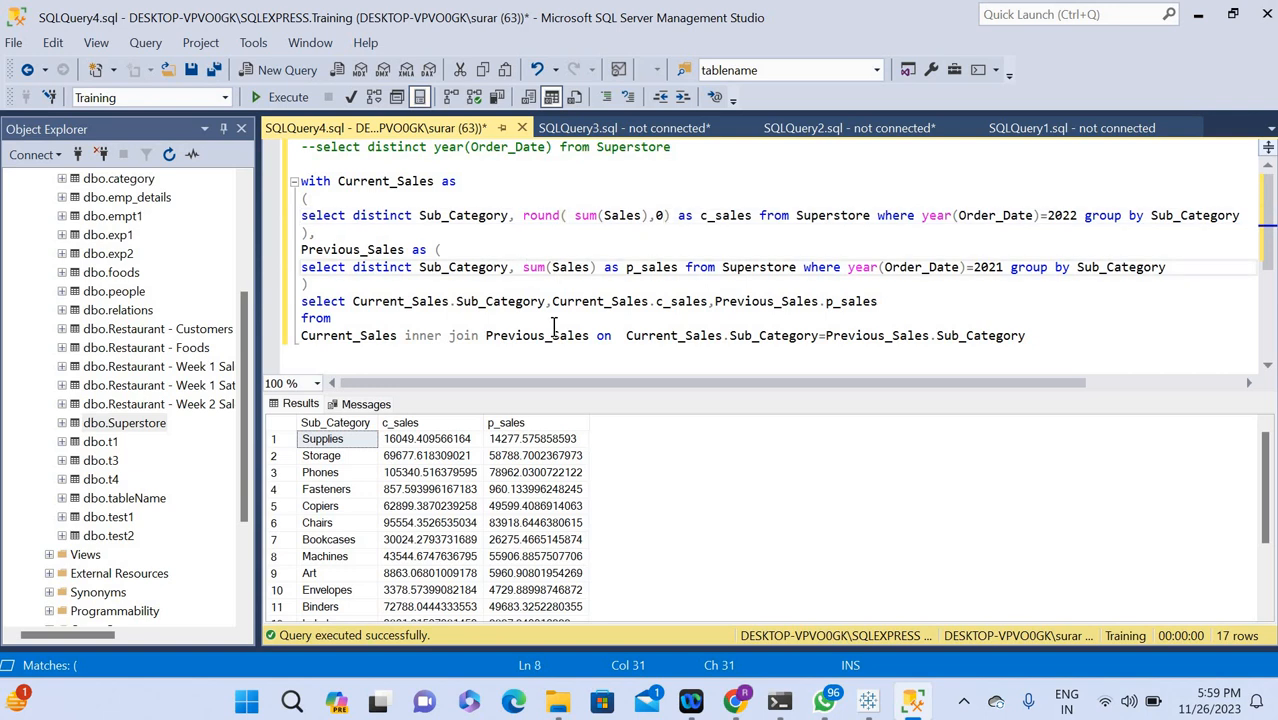
pyautogui.write('round')
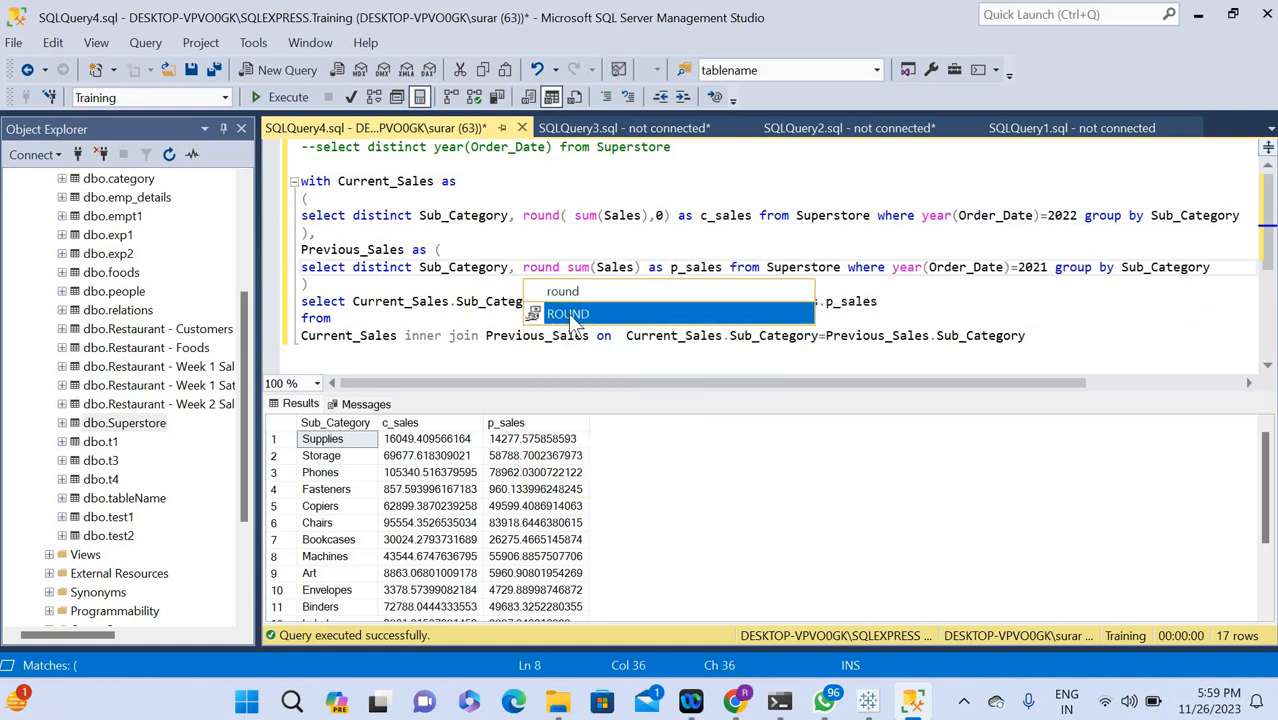
pyautogui.press('Tab')
pyautogui.write('(')
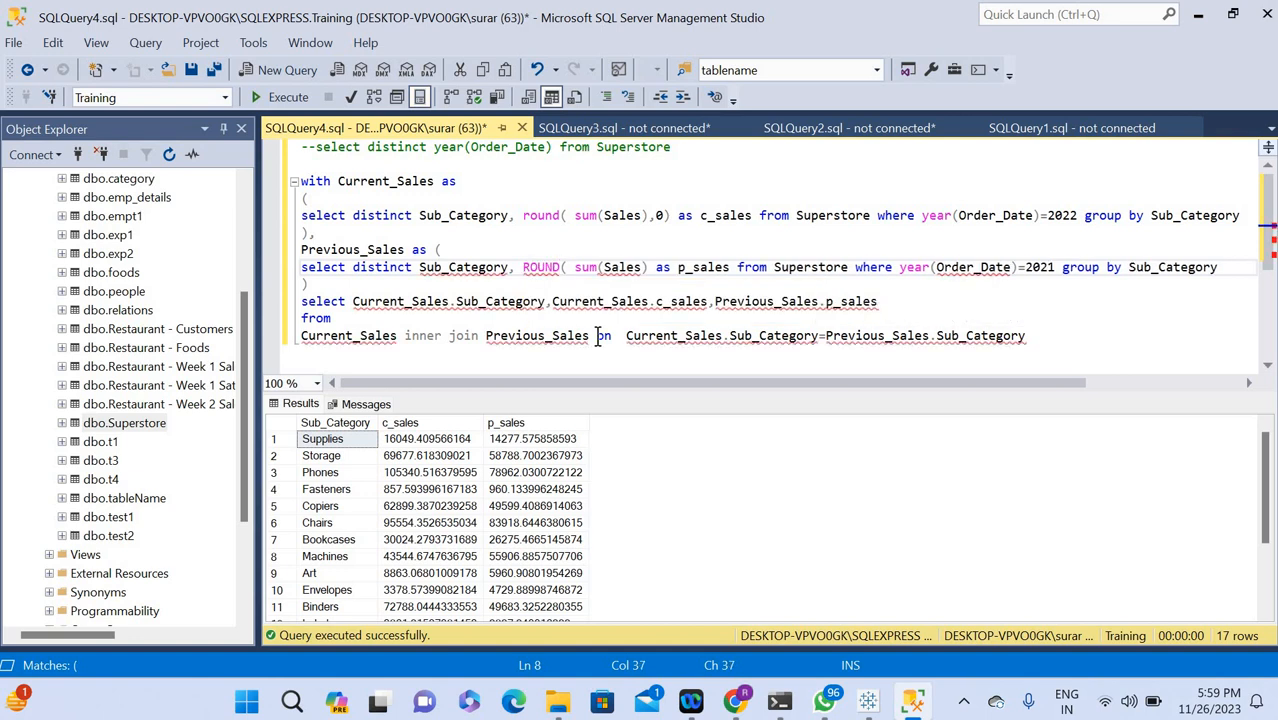
pyautogui.press('Right')
pyautogui.press('Right')
pyautogui.press('Right')
pyautogui.press('Right')
pyautogui.press('Right')
pyautogui.press('Right')
pyautogui.press('Right')
pyautogui.press('Right')
pyautogui.press('Right')
pyautogui.press('Right')
pyautogui.write(',0')
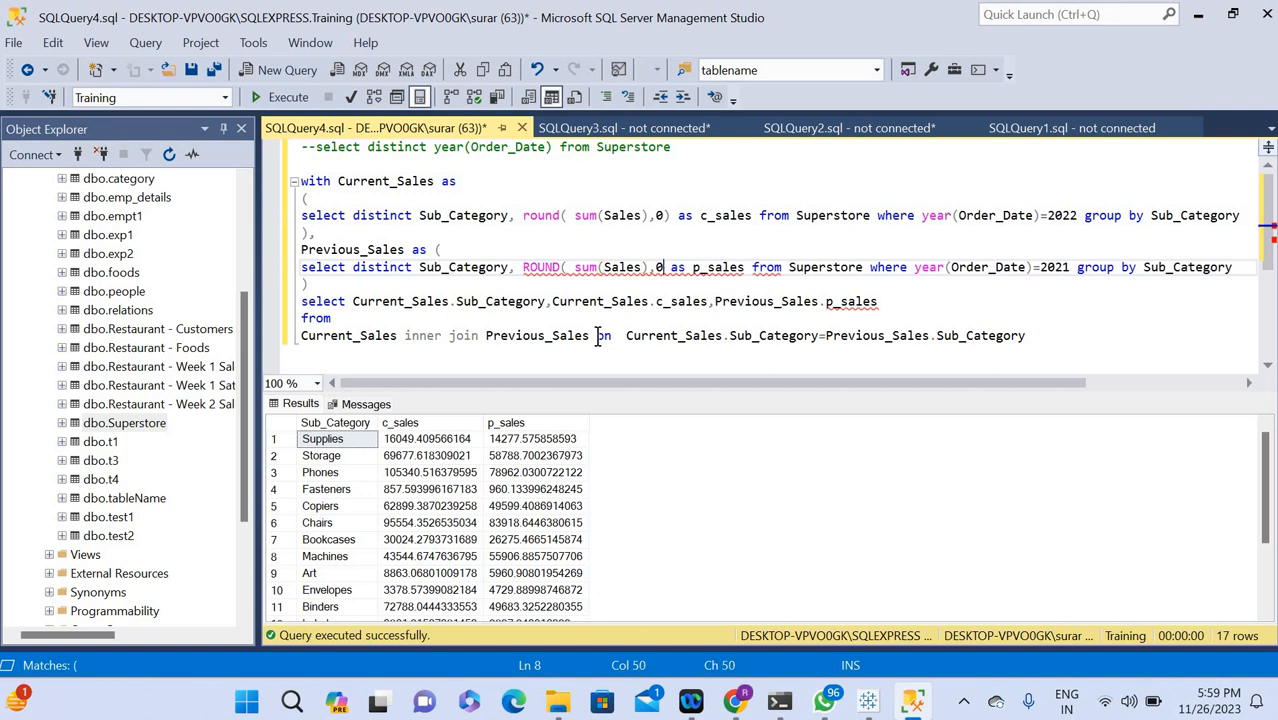
pyautogui.write(')')
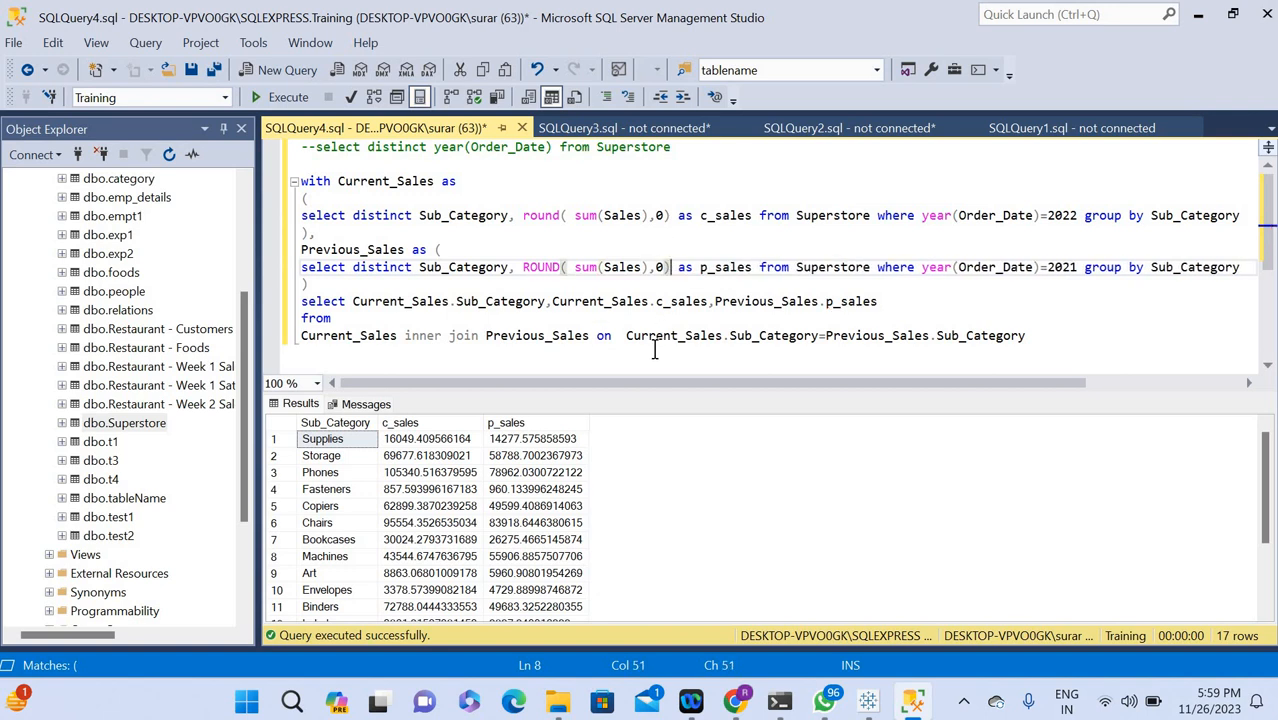
pyautogui.hotkey('ctrl', 'a')
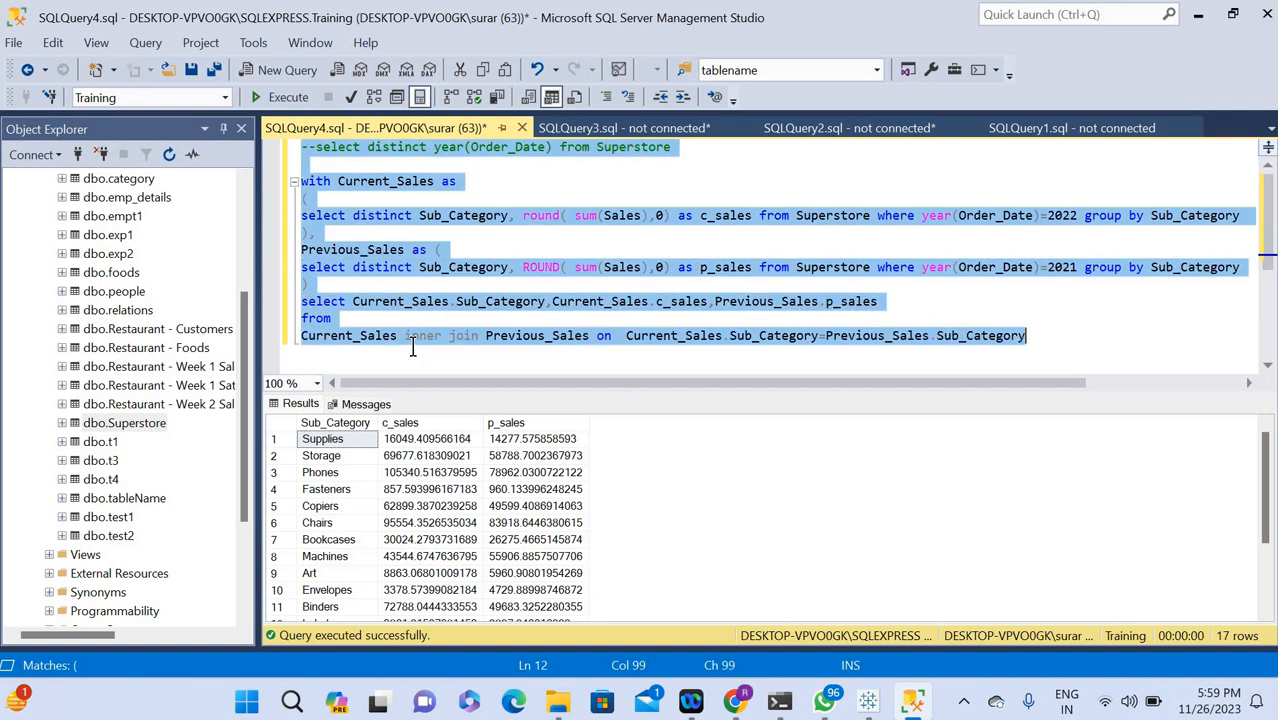
pyautogui.click(267, 99)
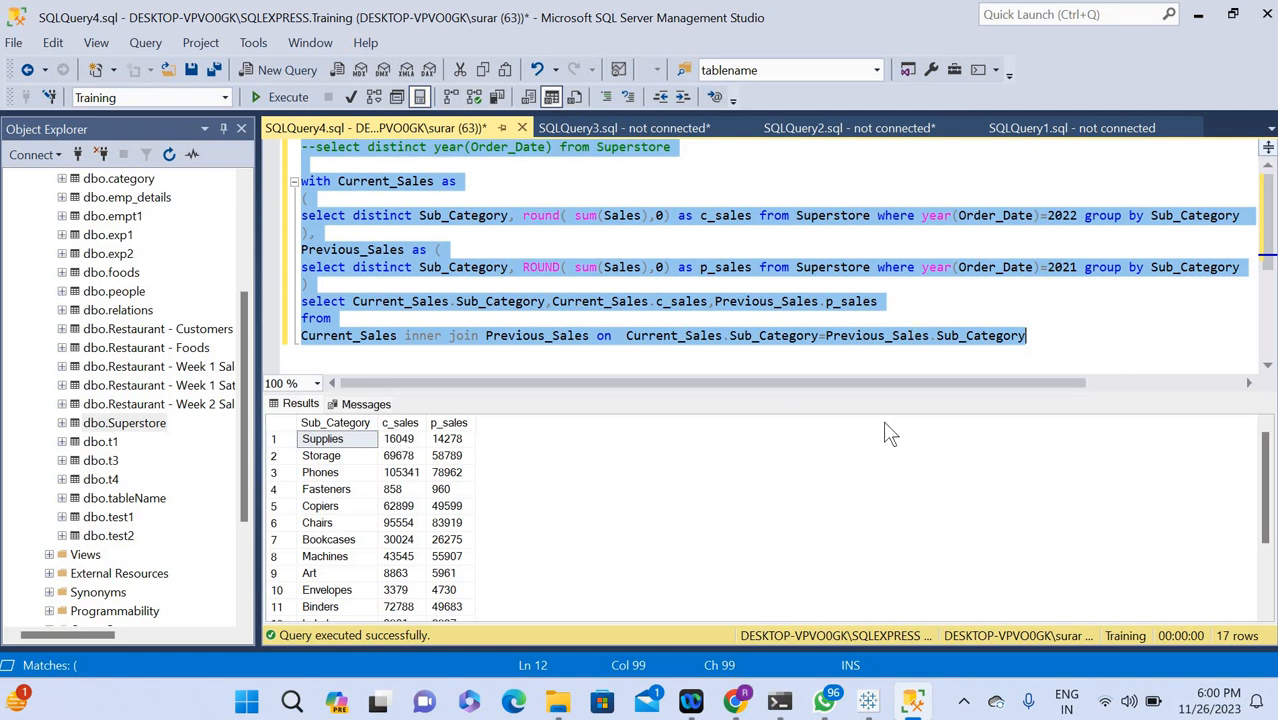
# Check the row order on the Tableau dashboard, return to SQL Server Management Studio, and append order by to the query's last line.
pyautogui.hotkey('alt', 'Tab')
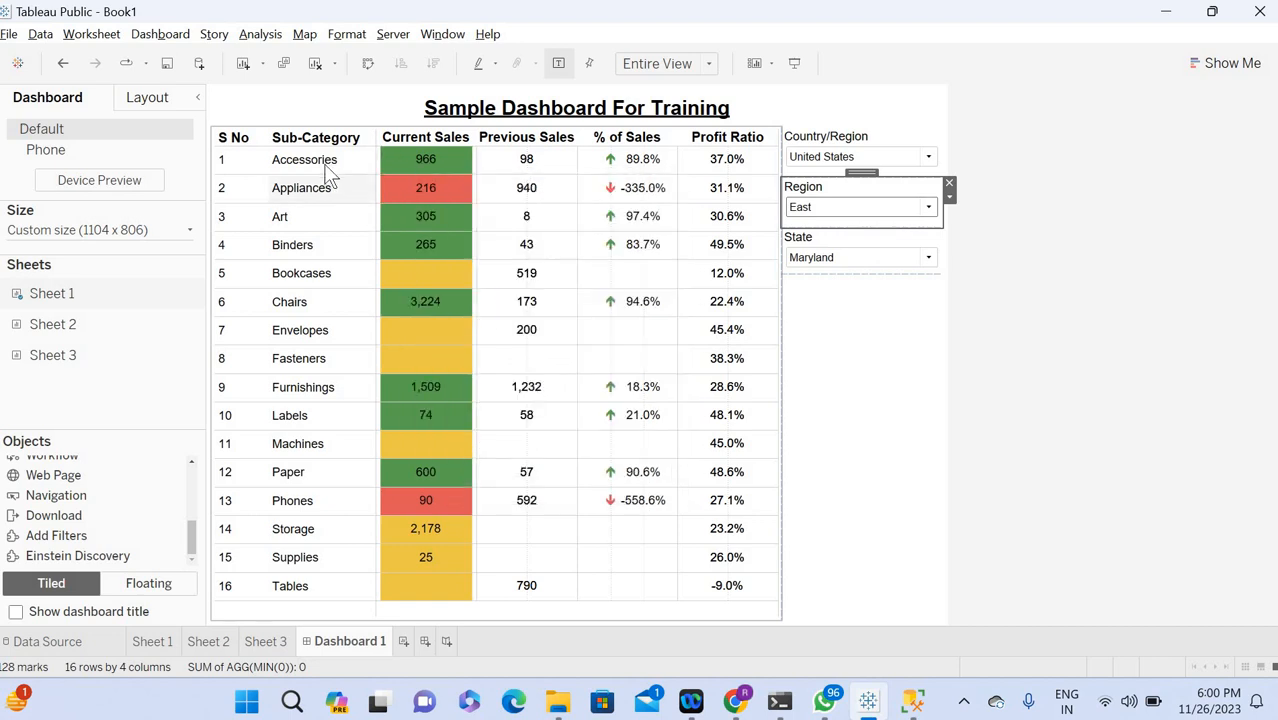
pyautogui.hotkey('alt', 'Tab')
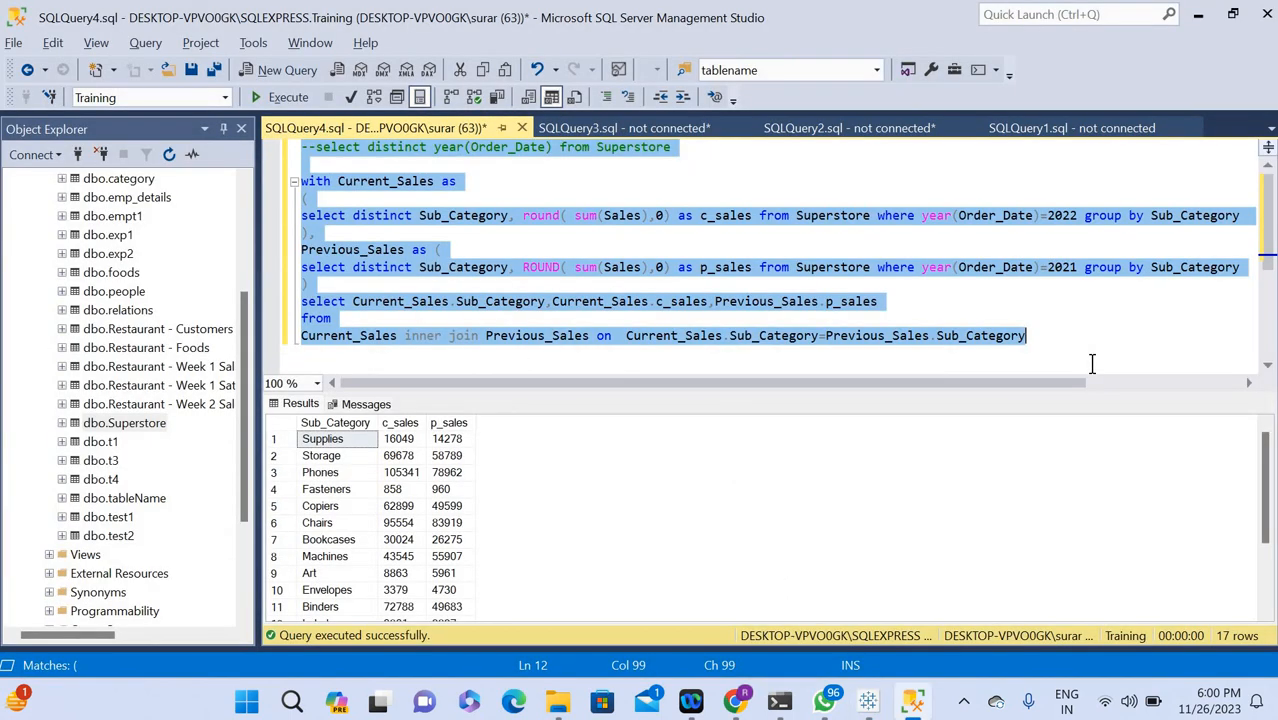
pyautogui.click(1050, 337)
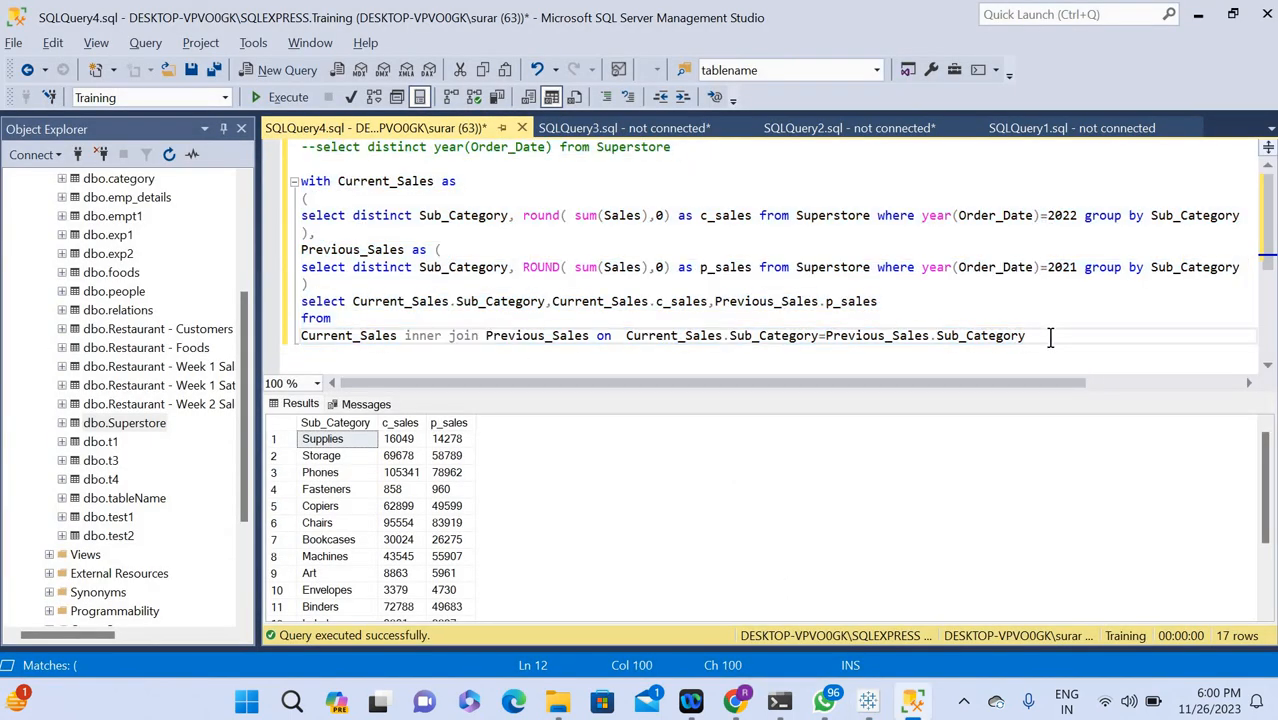
pyautogui.write('order by')
# Try to copy Current_Sales.Sub_Category from the outer select list into the order by clause, and undo the paste.
pyautogui.moveTo(546, 301); pyautogui.dragTo(353, 301)
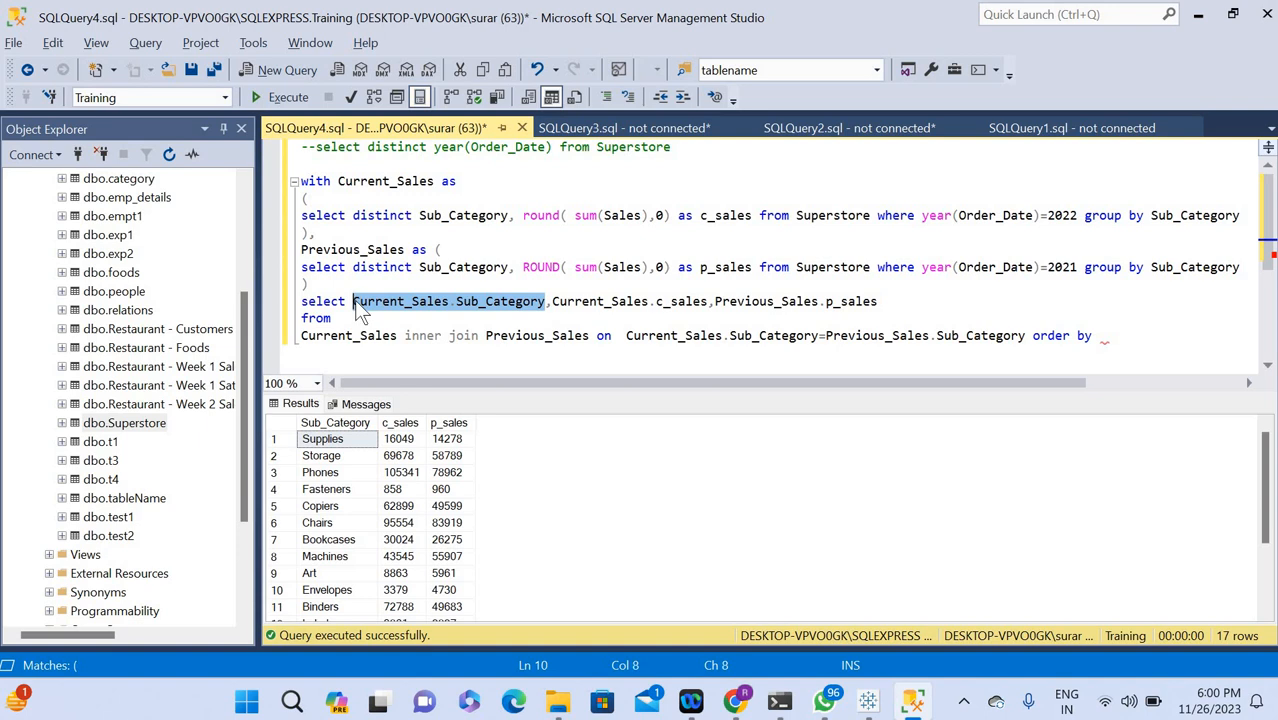
pyautogui.click(1103, 336)
pyautogui.write('Current_Sales inner join Previous_Sales on  Current_Sales.Sub_Category=Previous_Sales.Sub_Category order by')
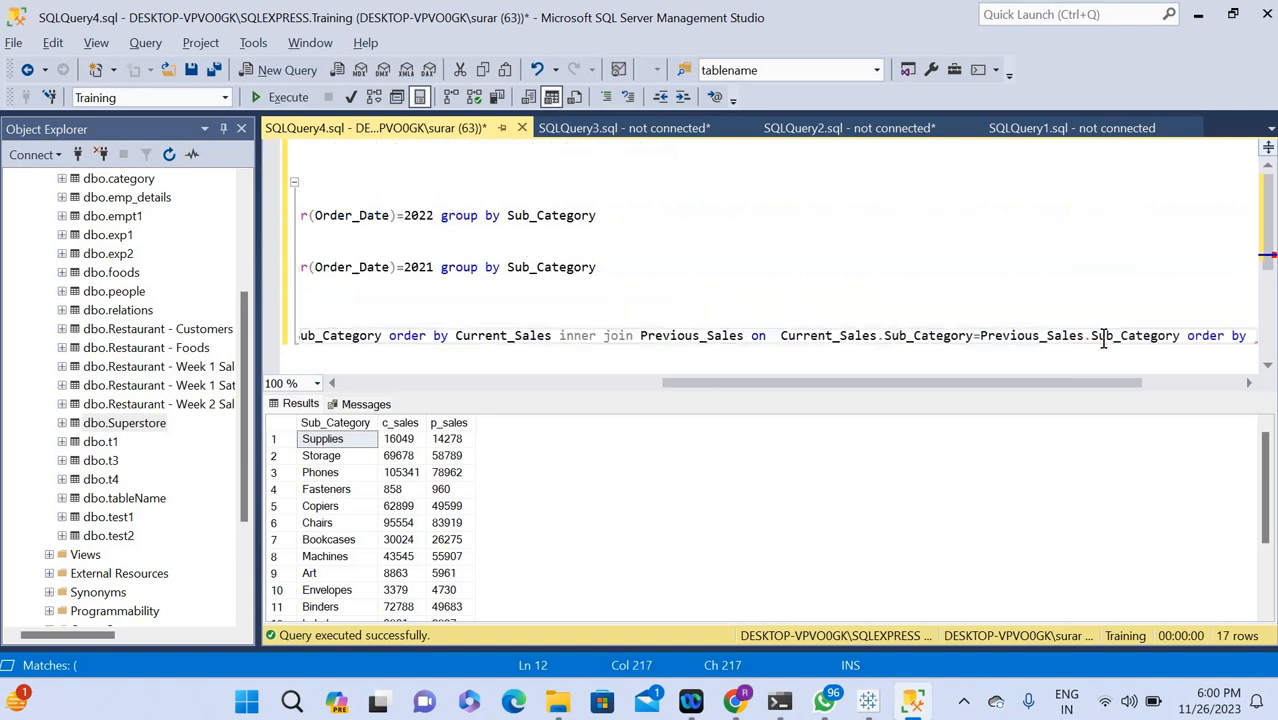
pyautogui.hotkey('ctrl', 'z')
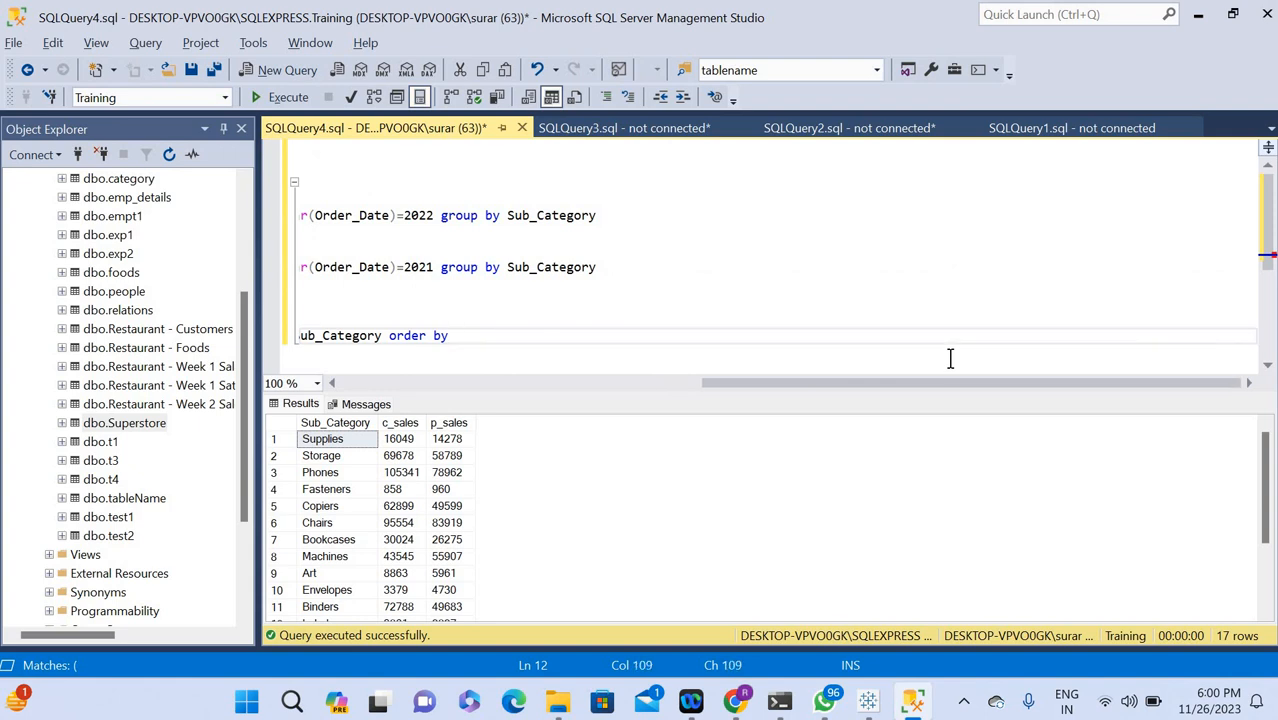
# Copy Current_Sales.Sub_Category from the join condition to the end of the order by clause and run the whole script.
pyautogui.moveTo(460, 392); pyautogui.dragTo(307, 388)
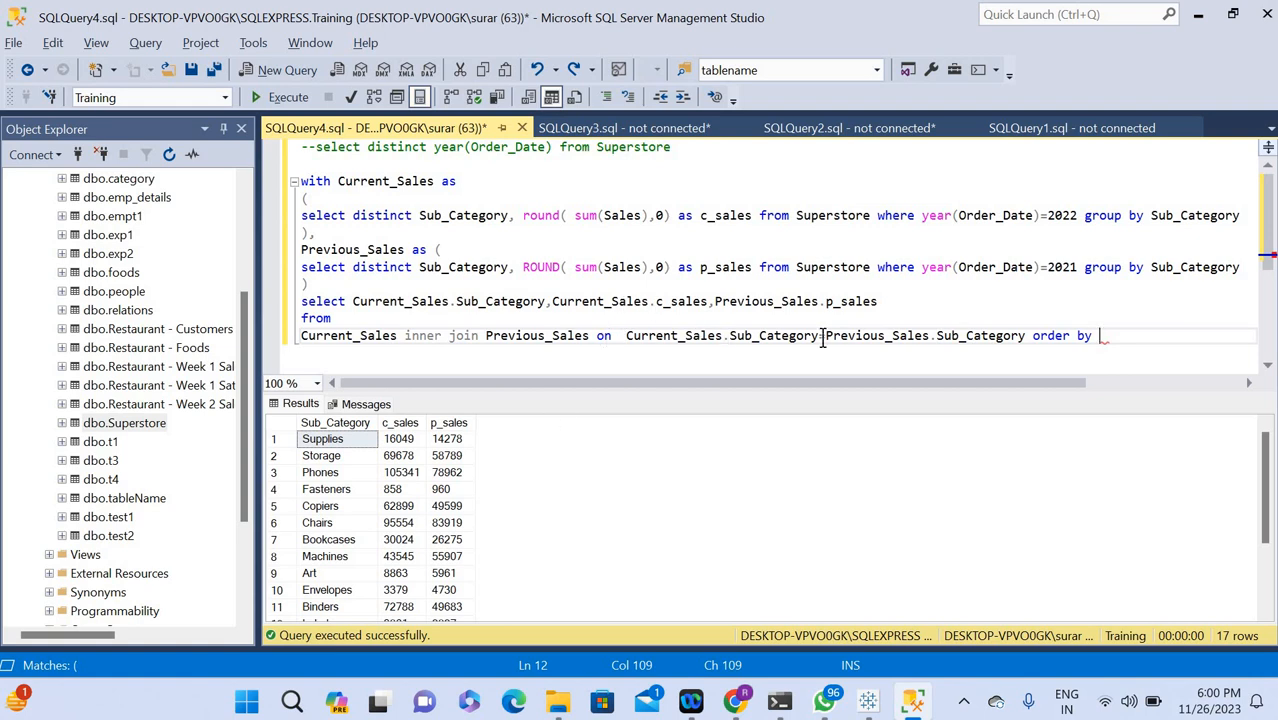
pyautogui.moveTo(819, 337); pyautogui.dragTo(626, 333)
pyautogui.hotkey('ctrl', 'c')
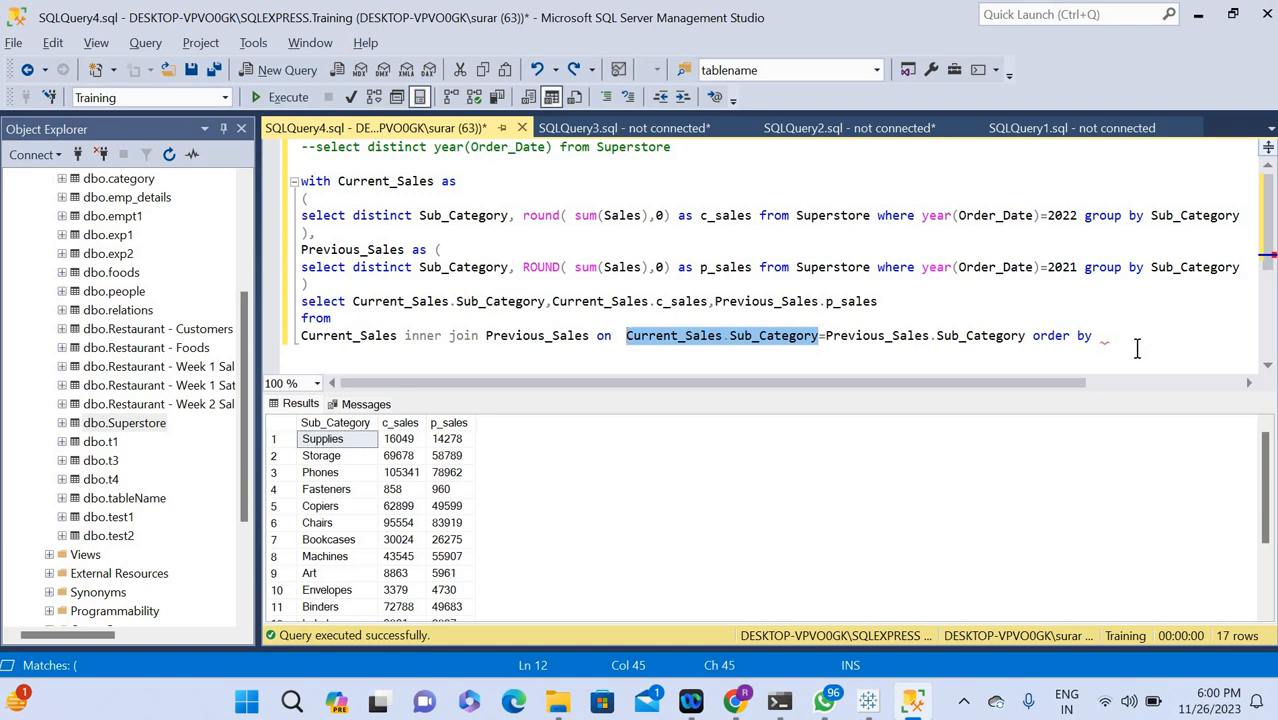
pyautogui.click(1105, 336)
pyautogui.hotkey('ctrl', 'v')
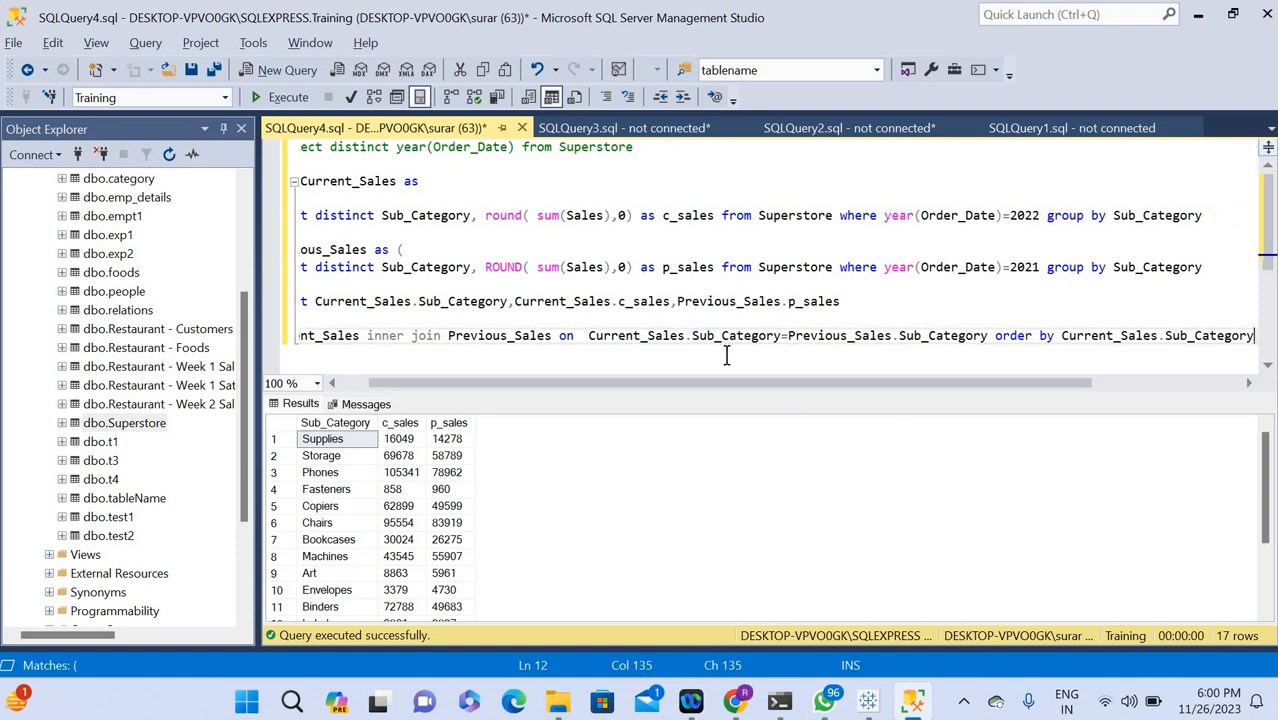
pyautogui.hotkey('ctrl', 'a')
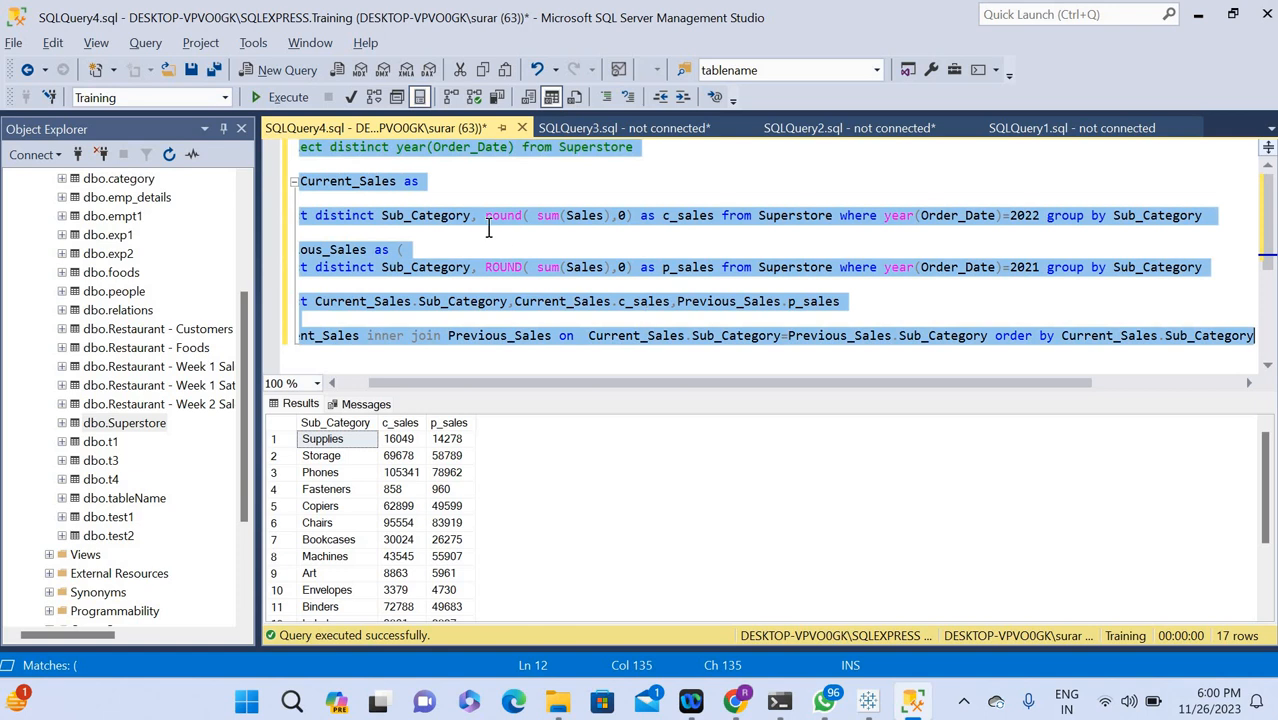
pyautogui.click(286, 96)
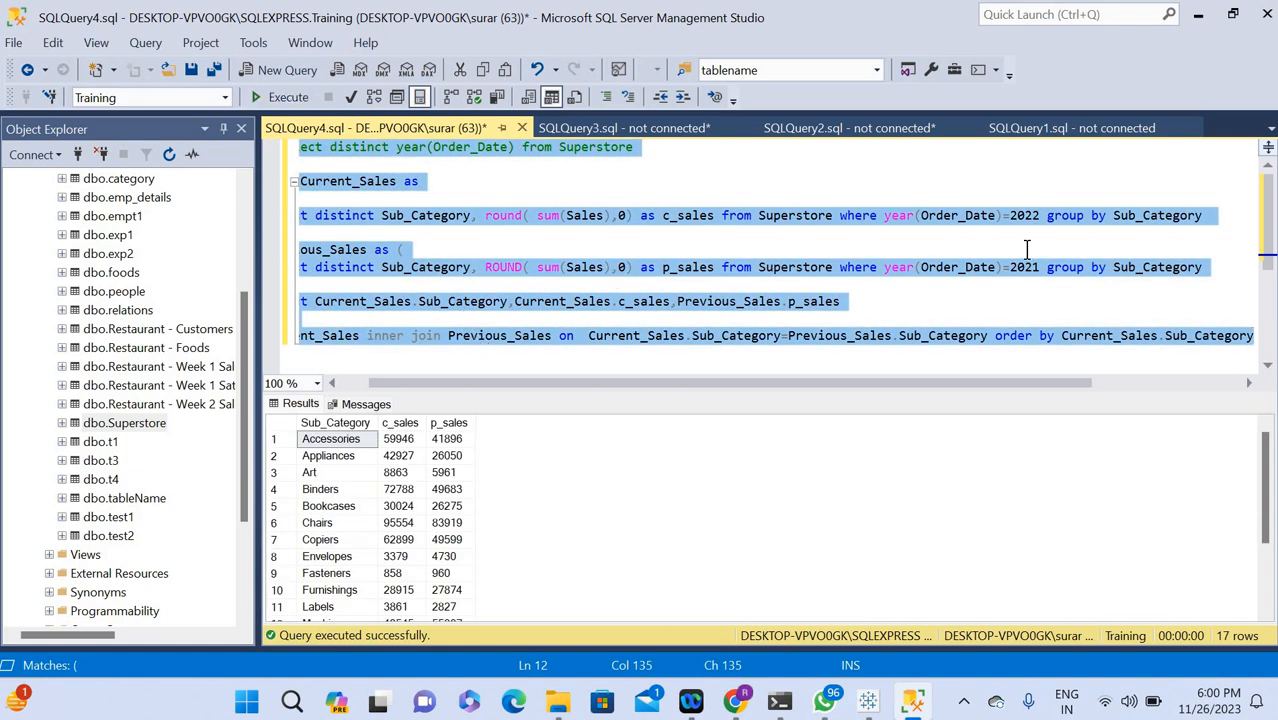
# Check the sales columns on the Tableau dashboard, then return to the start of the query lines in SQL Server Management Studio.
pyautogui.hotkey('alt', 'Tab')
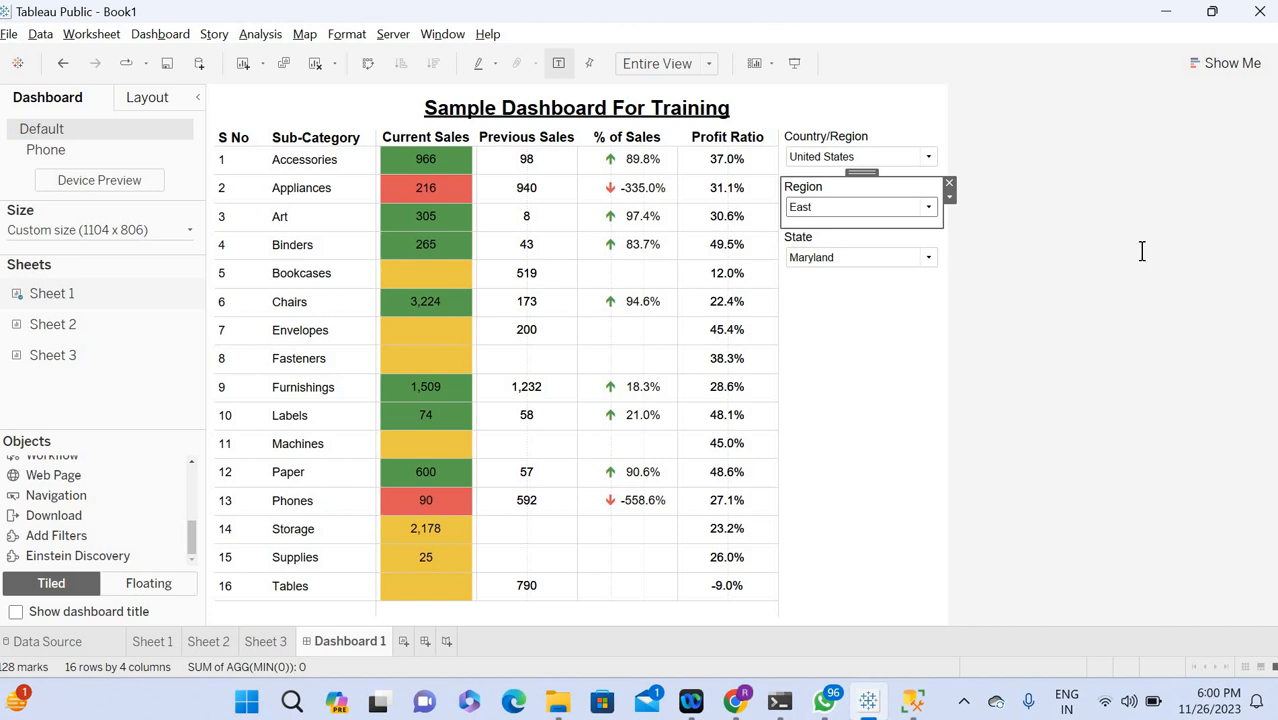
pyautogui.hotkey('alt', 'Tab')
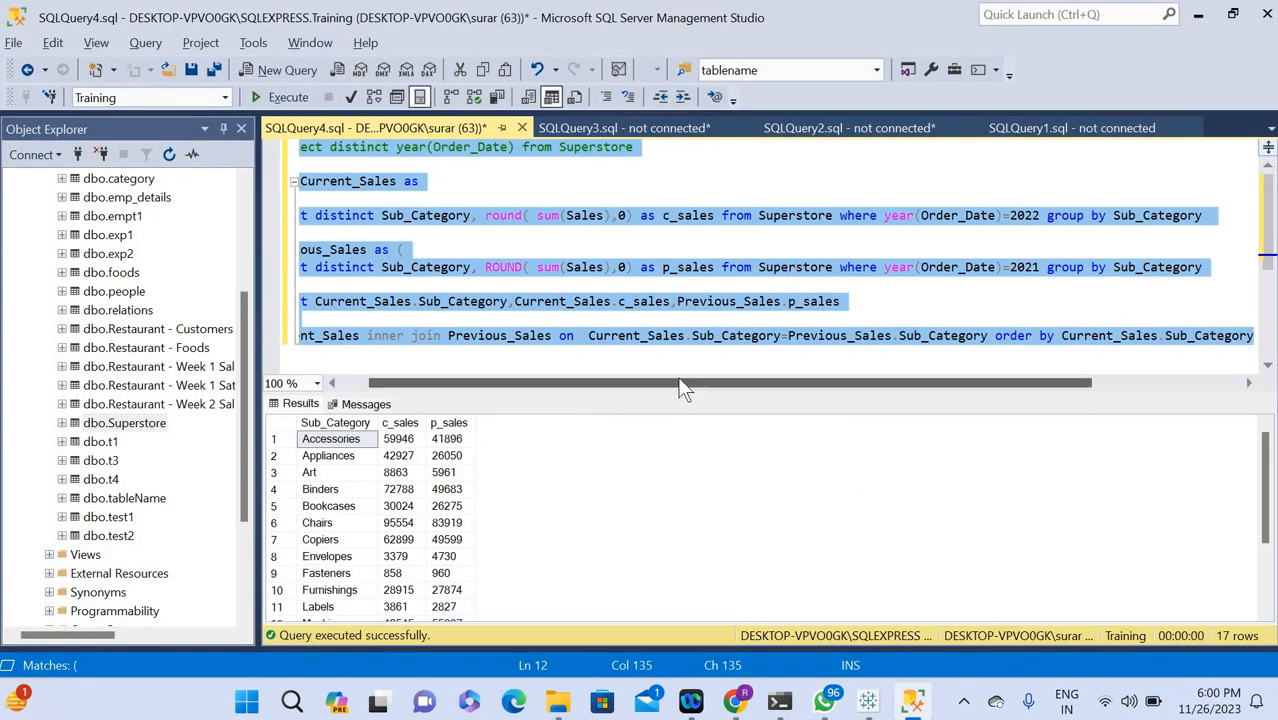
pyautogui.moveTo(560, 389); pyautogui.dragTo(530, 389)
pyautogui.click(508, 238)
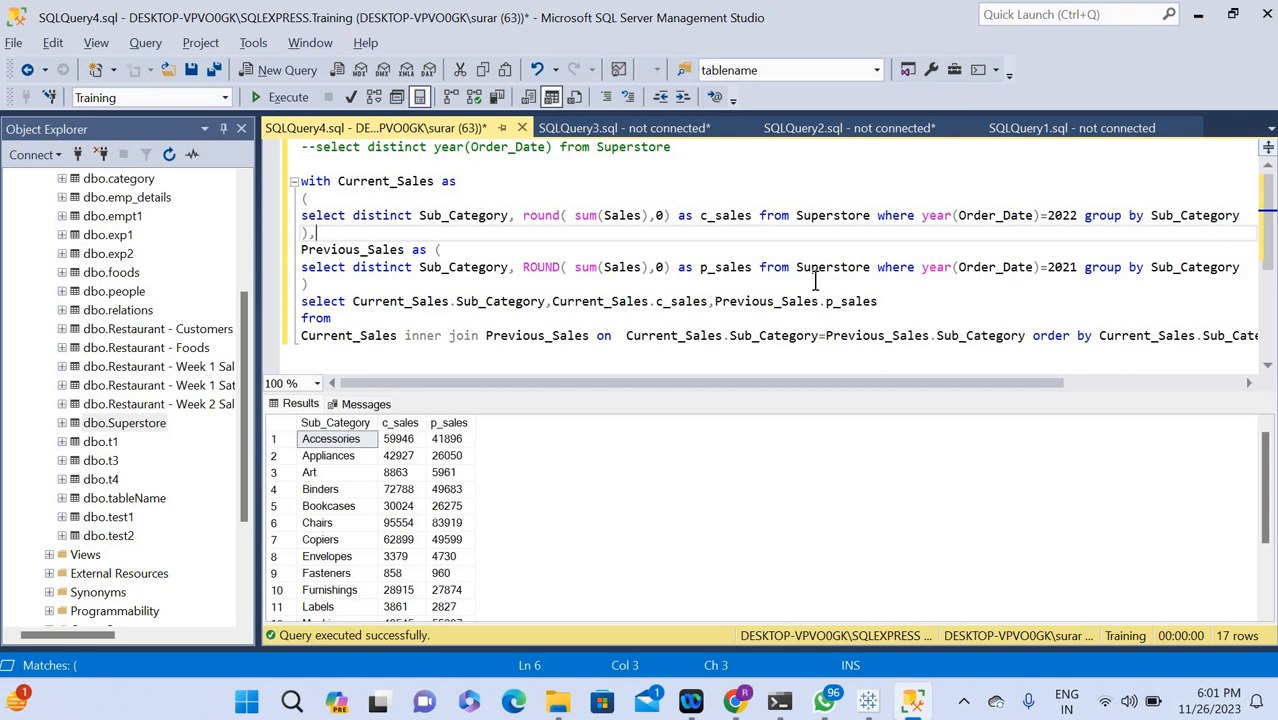
# Add a comma after Previous_Sales.p_sales in the outer select list and start a new line with the copied text Sub_Category,Current_Sales followed by a minus sign.
pyautogui.click(911, 302)
pyautogui.write(',')
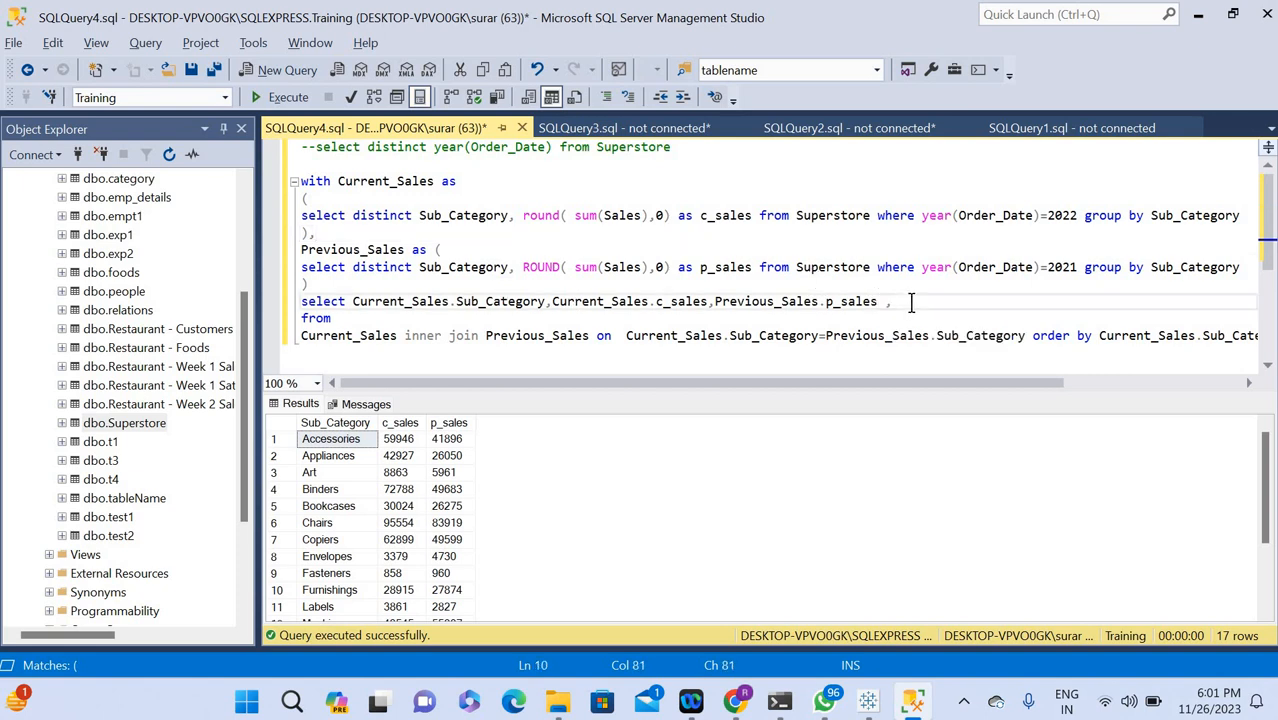
pyautogui.press('Return')
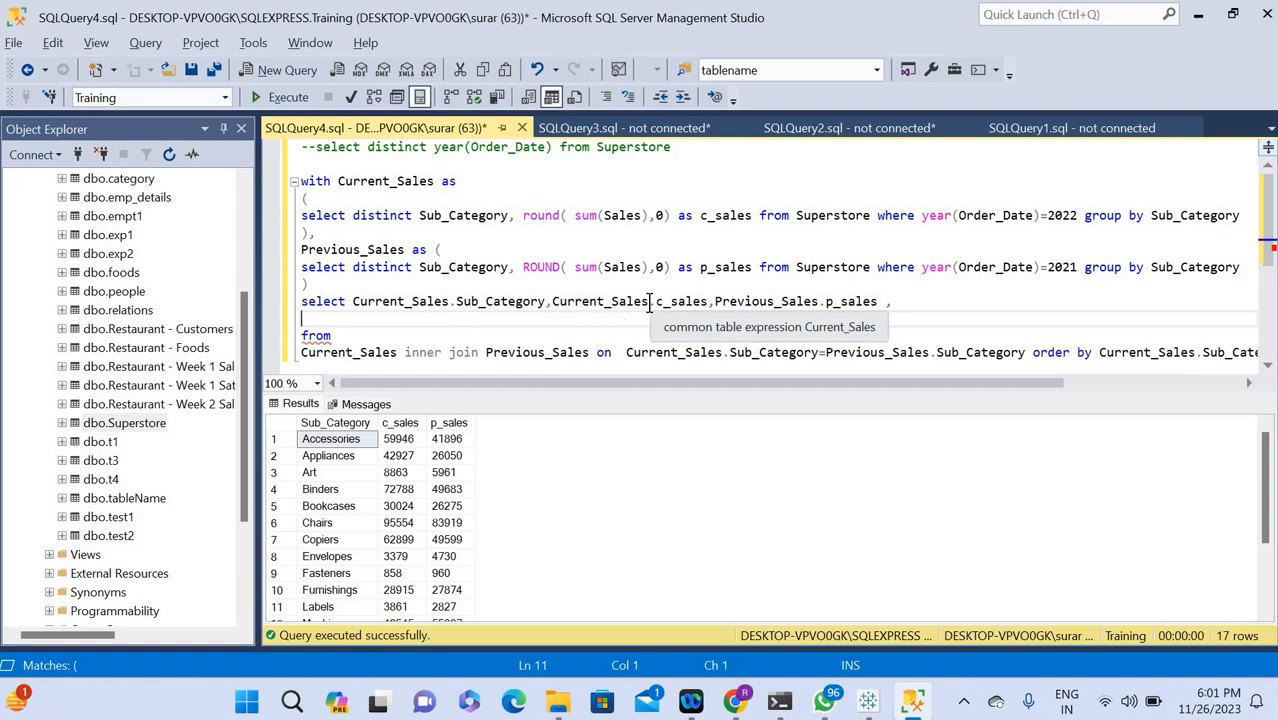
pyautogui.moveTo(650, 301); pyautogui.dragTo(463, 310)
pyautogui.hotkey('ctrl', 'c')
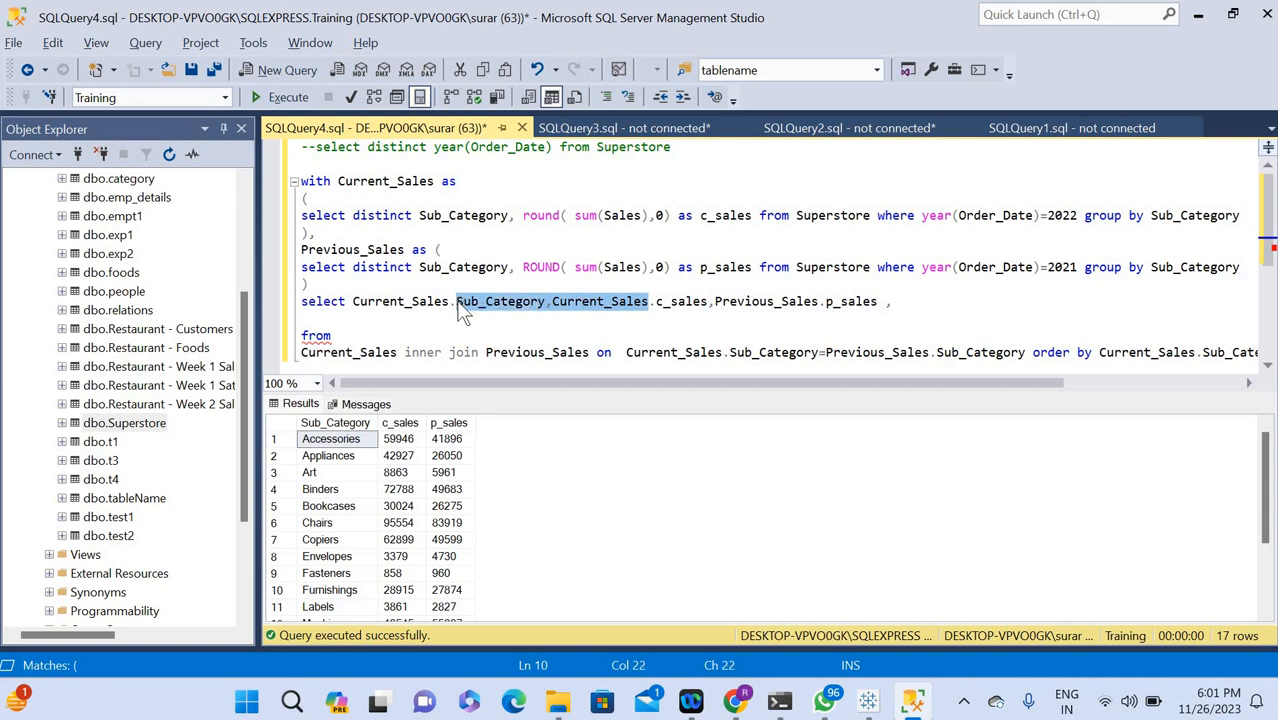
pyautogui.click(317, 319)
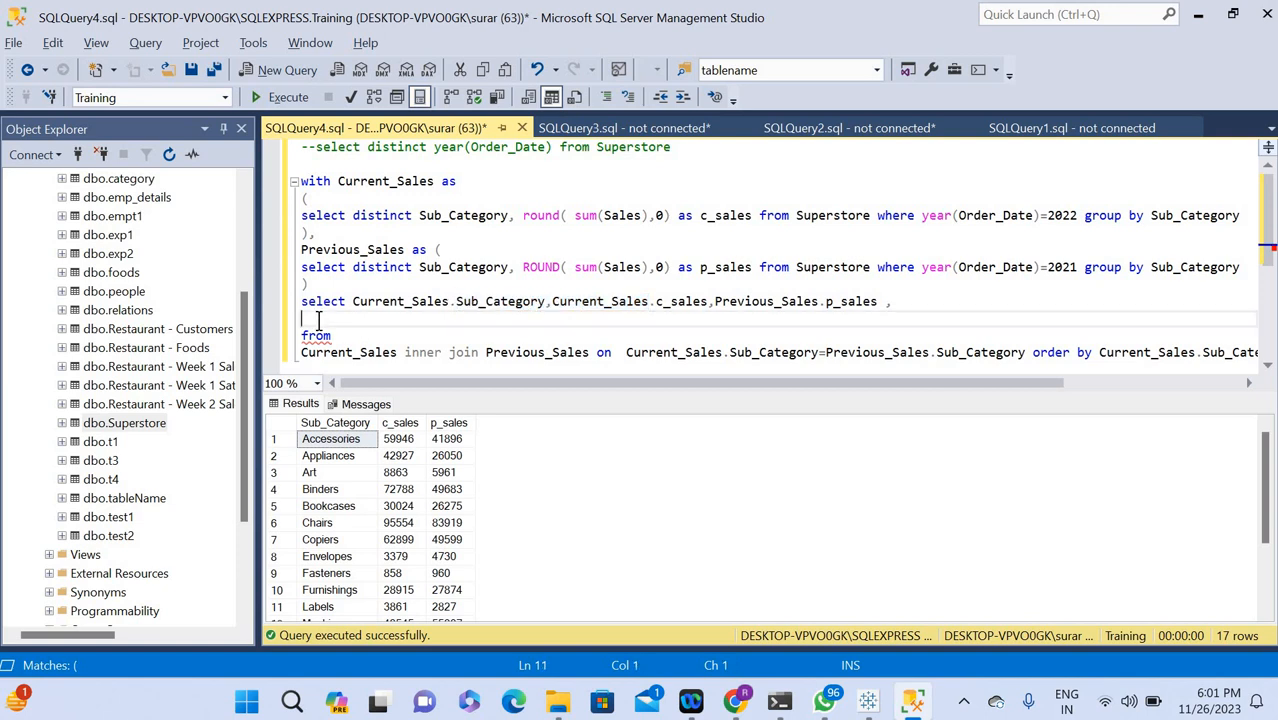
pyautogui.hotkey('ctrl', 'v')
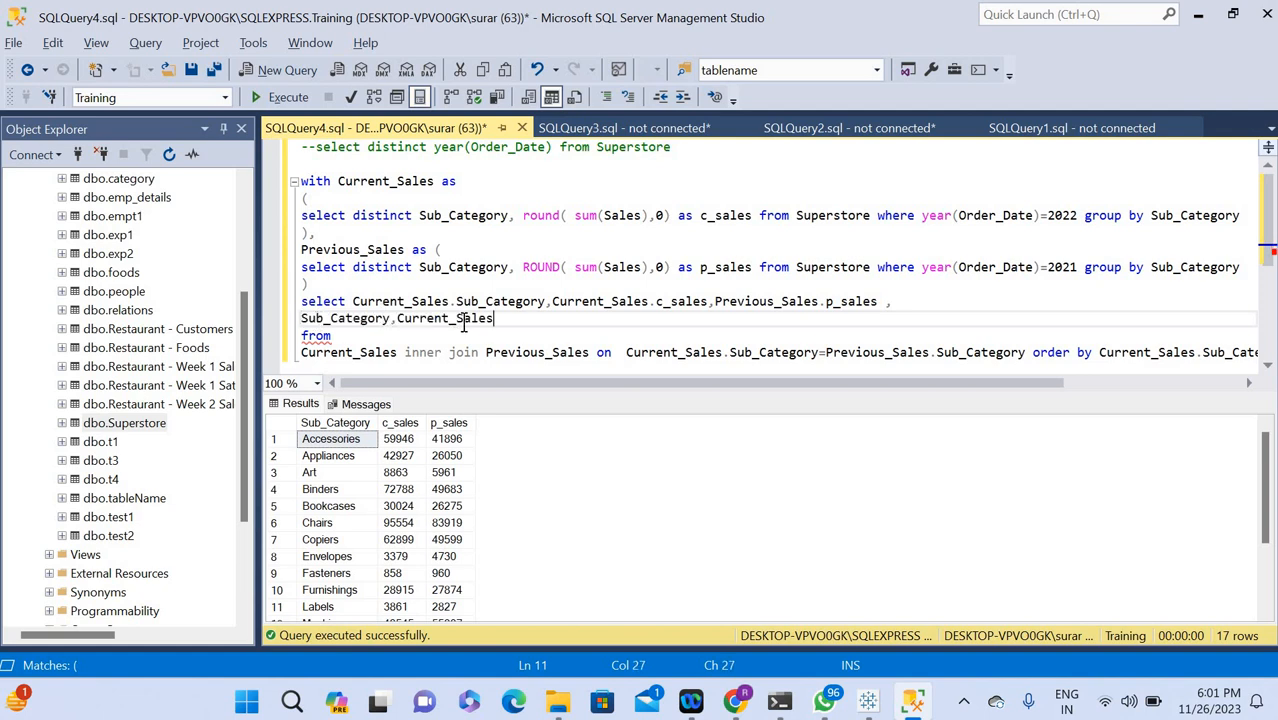
pyautogui.write('-')
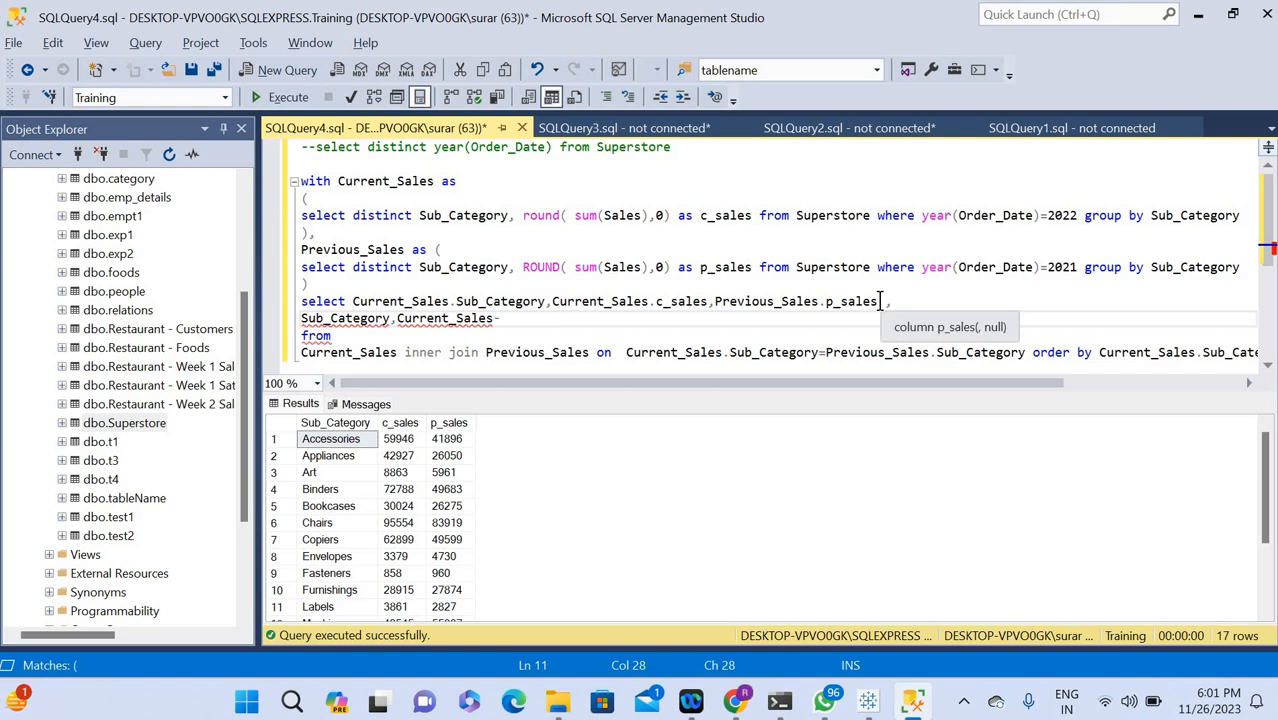
# Copy Previous_Sales.p_sales after the minus sign and enclose the whole difference on the new line in parentheses.
pyautogui.moveTo(878, 301); pyautogui.dragTo(716, 301)
pyautogui.hotkey('ctrl', 'c')
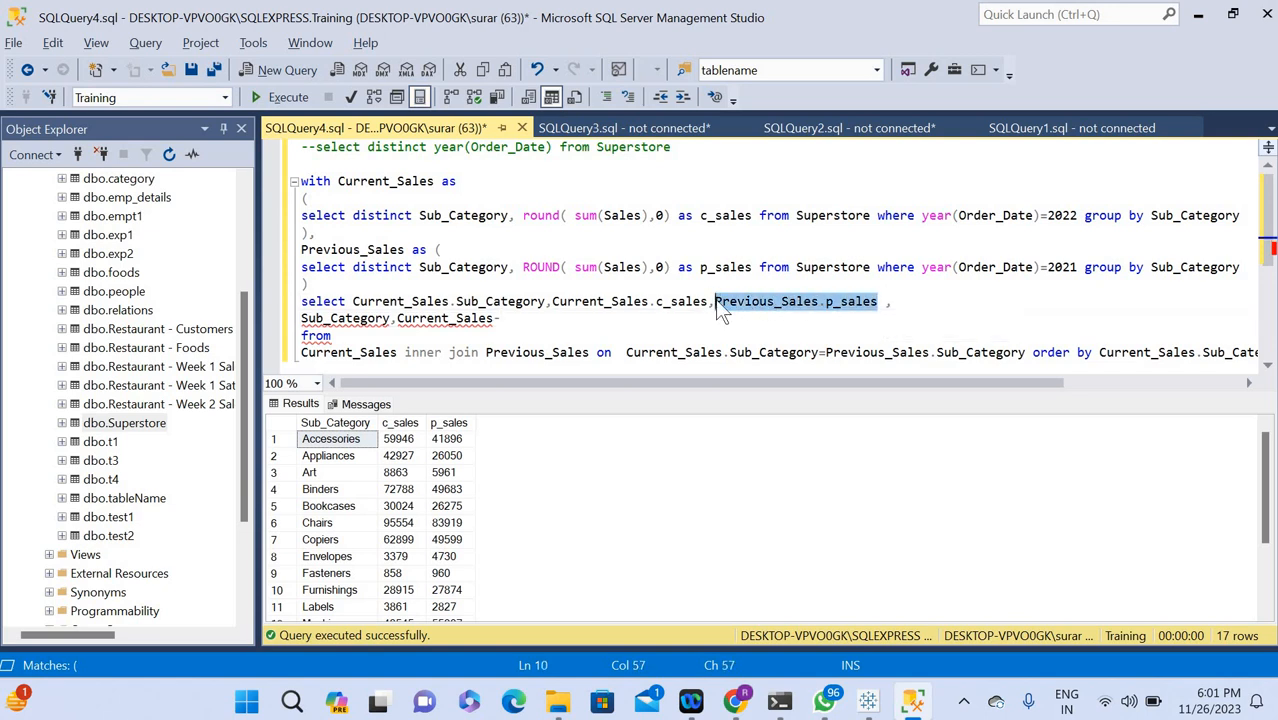
pyautogui.click(527, 316)
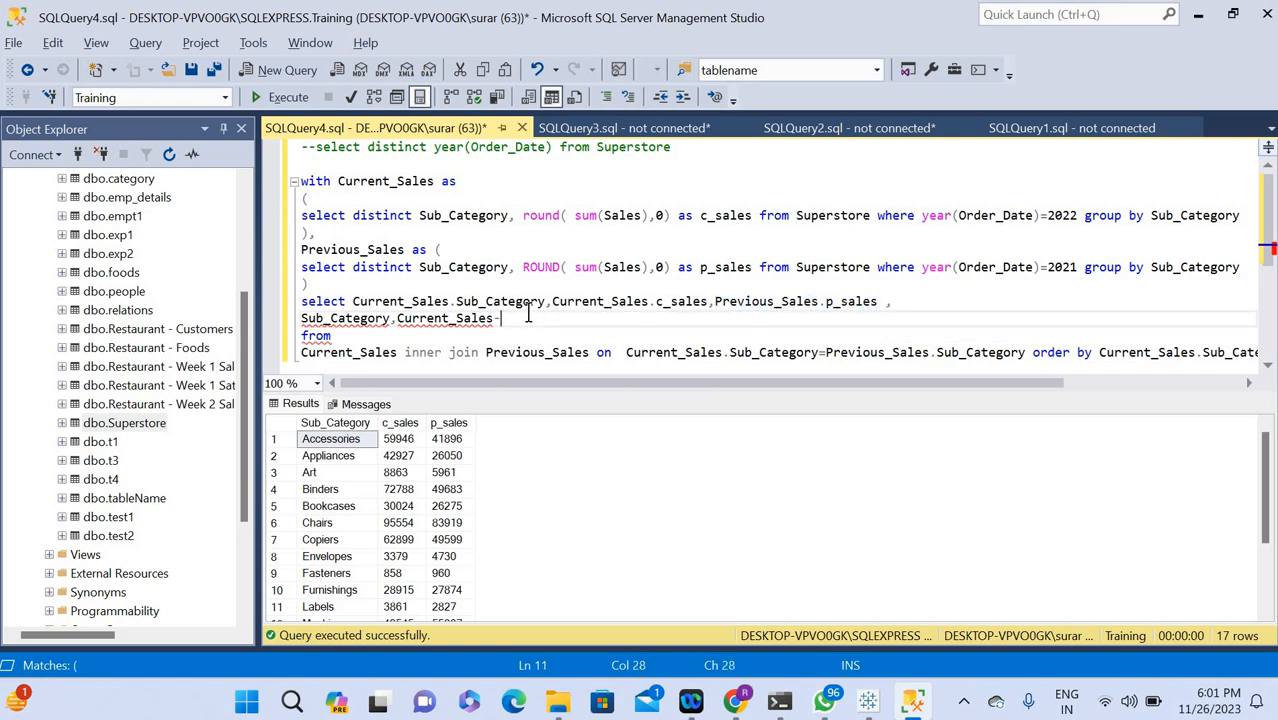
pyautogui.hotkey('ctrl', 'v')
pyautogui.write(')')
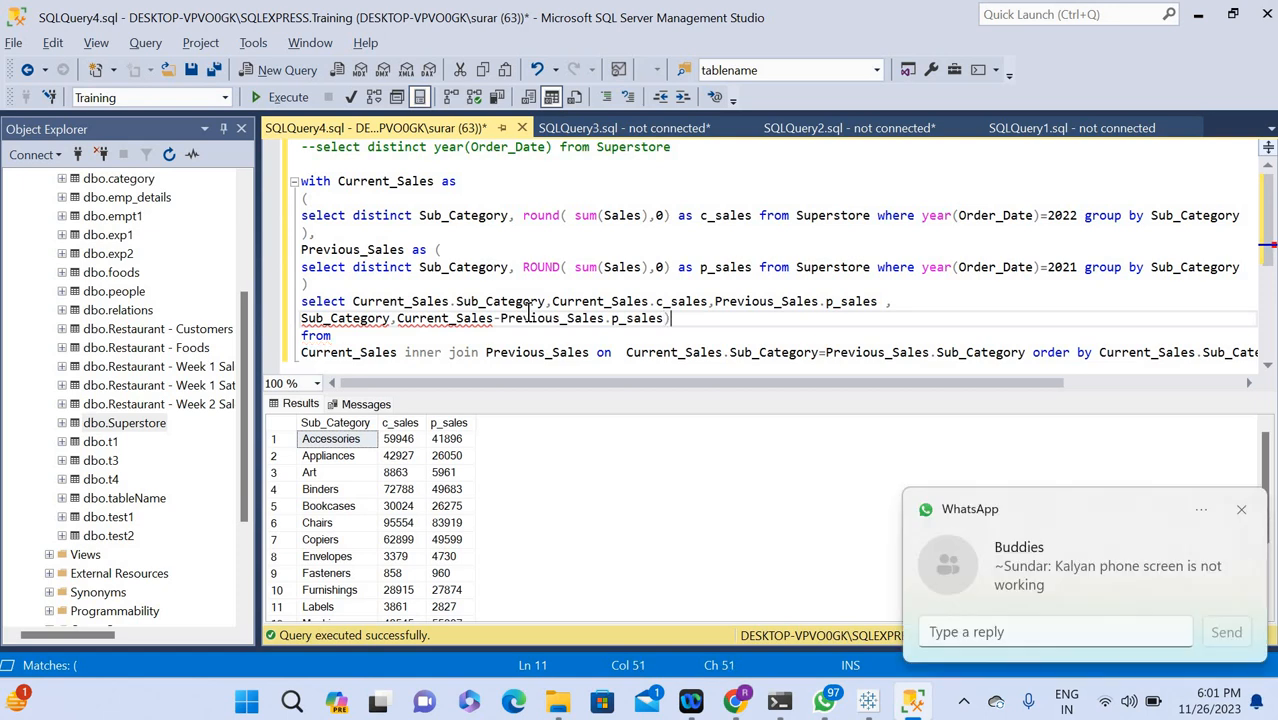
pyautogui.click(1241, 509)
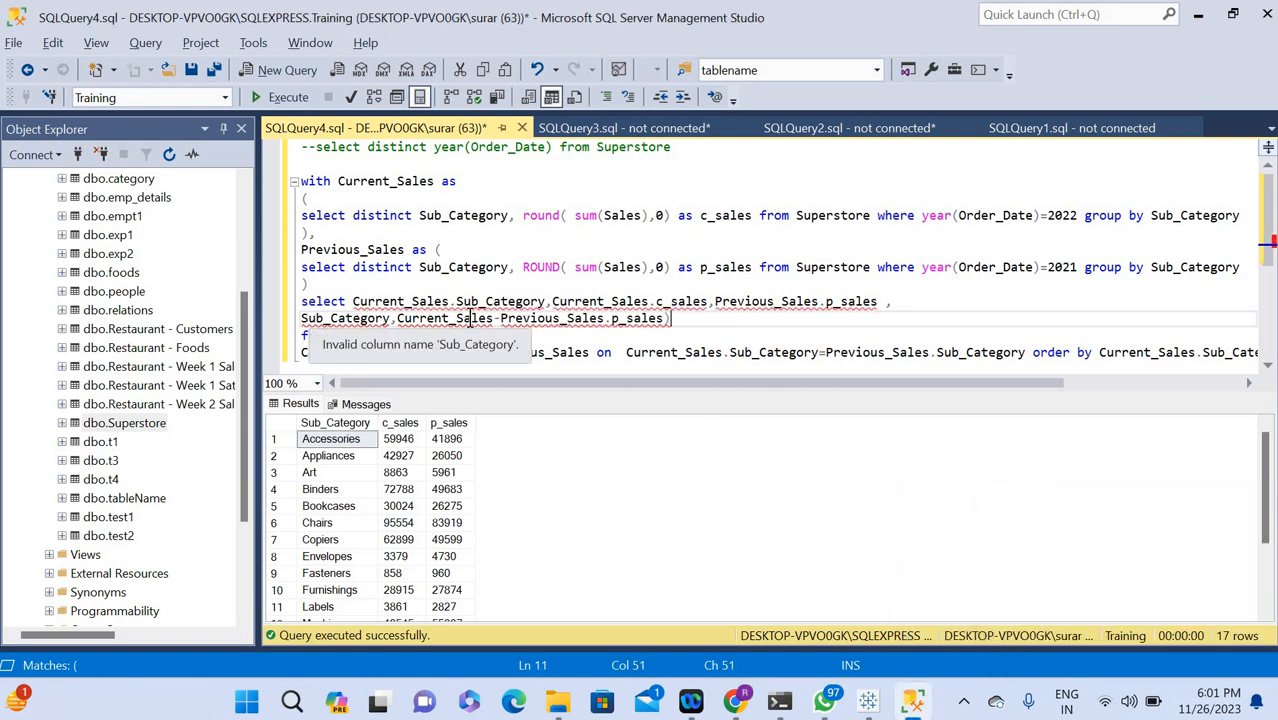
pyautogui.click(302, 318)
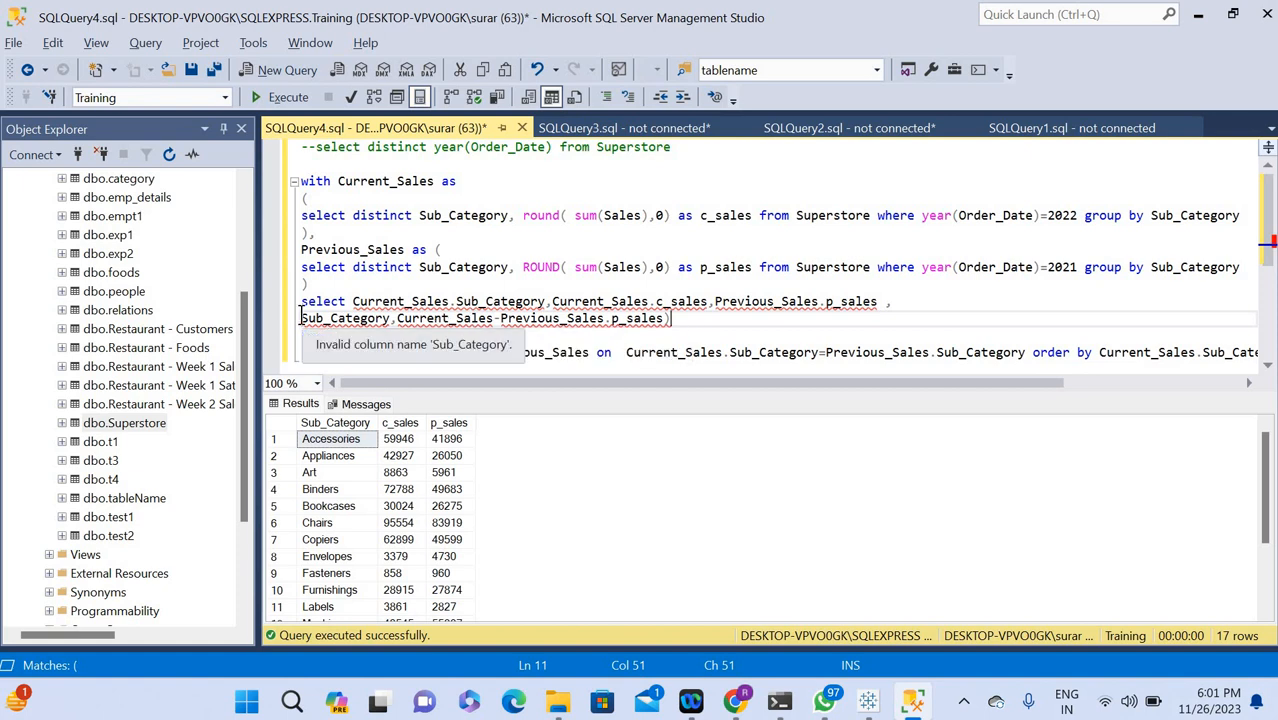
pyautogui.write('(')
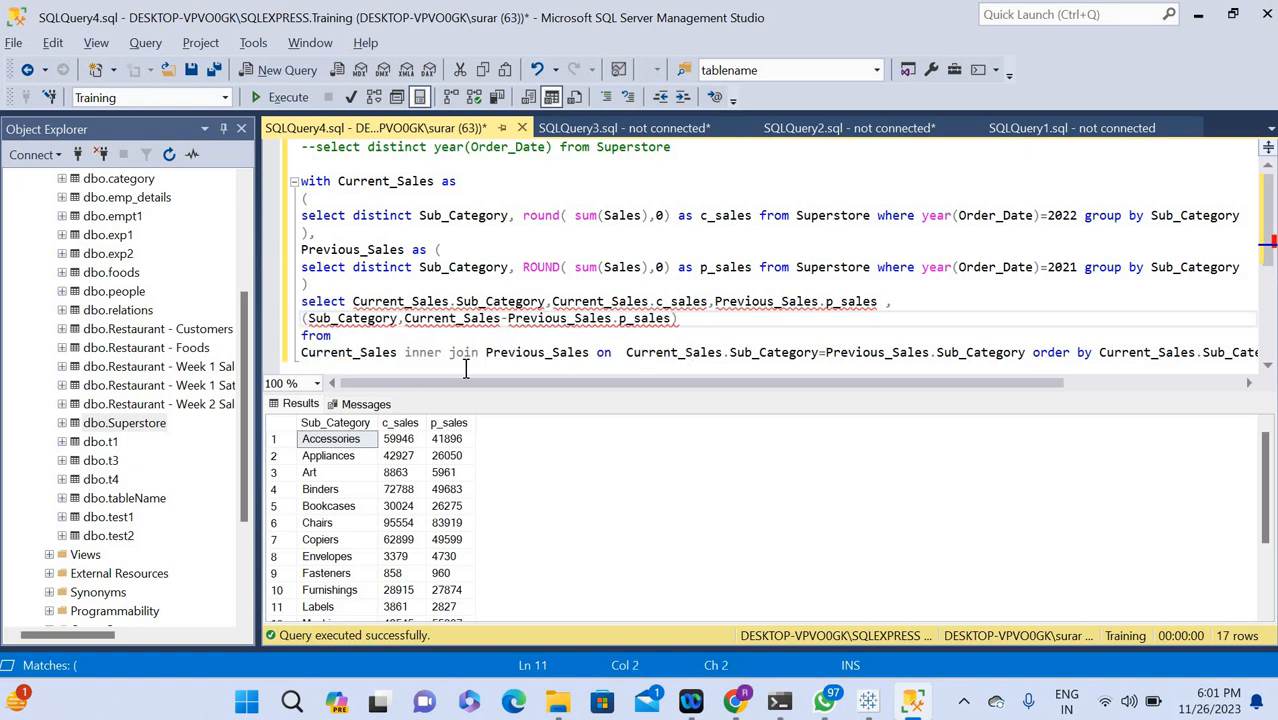
# Divide the parenthesized difference by the copied text Sub_Category,Current_Sales and alias the expression as per_sales.
pyautogui.click(683, 318)
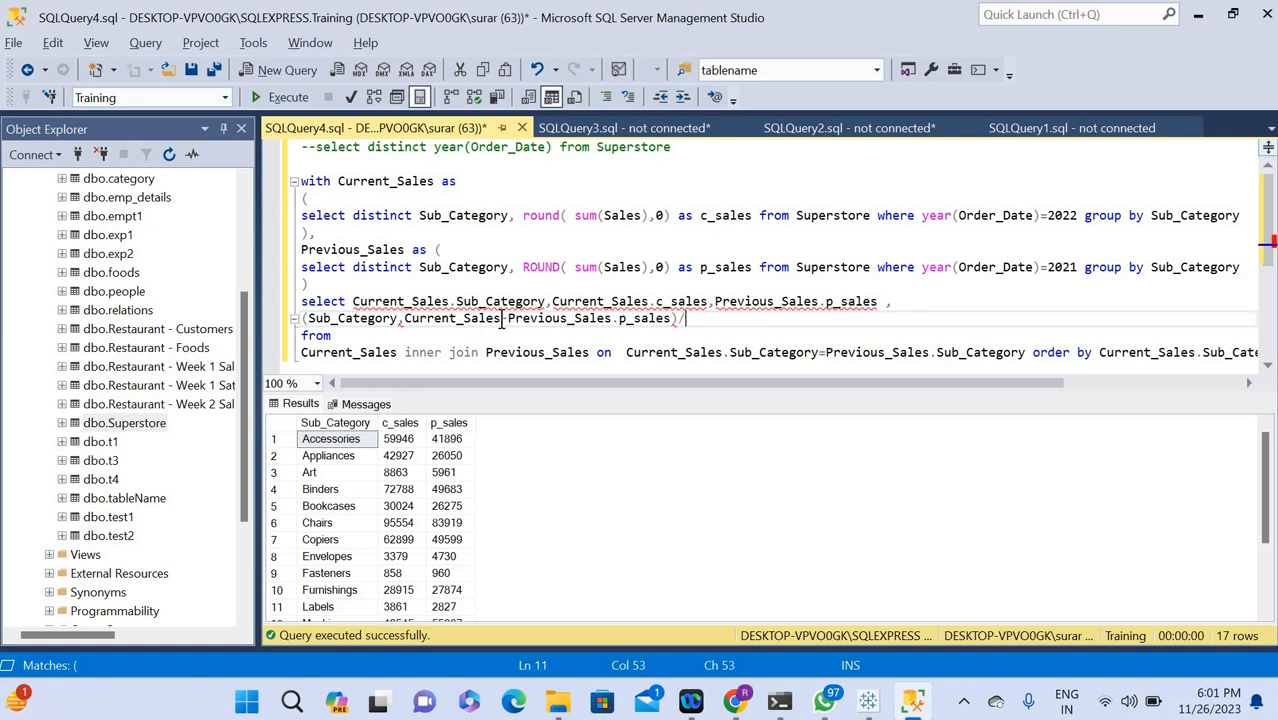
pyautogui.moveTo(502, 318); pyautogui.dragTo(309, 318)
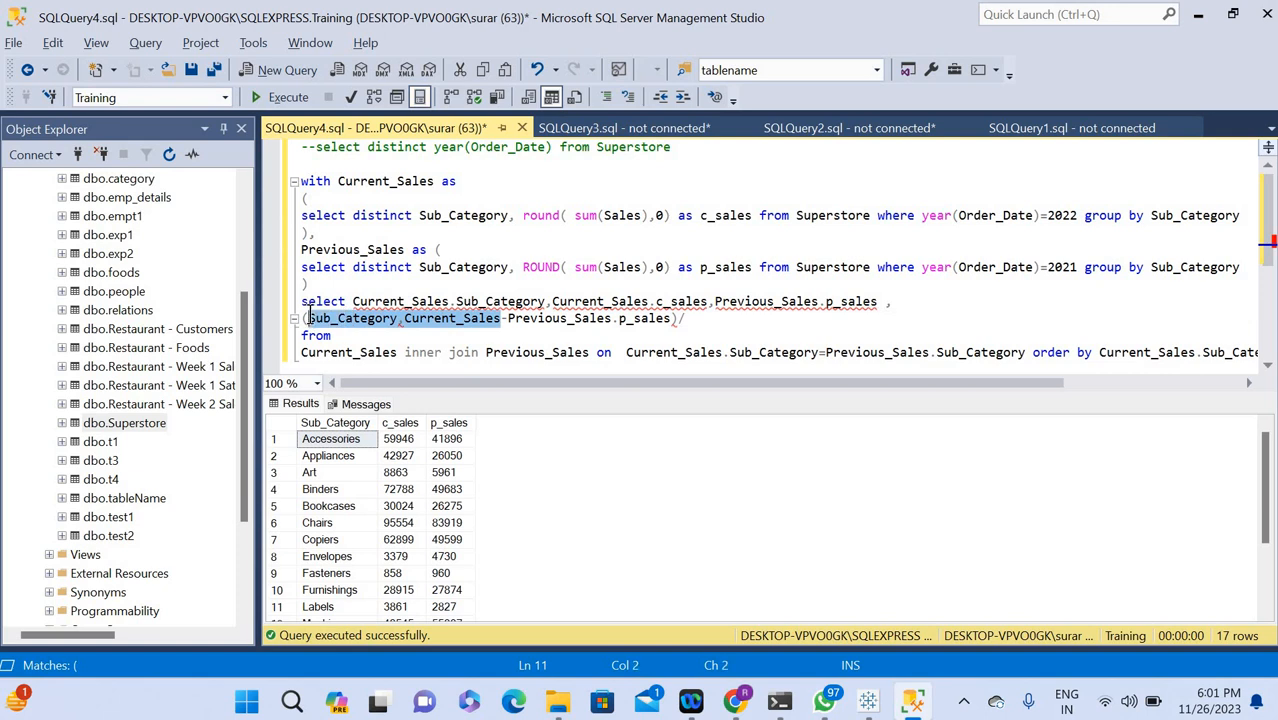
pyautogui.click(697, 318)
pyautogui.write('Sub_Category,Current_Sales')
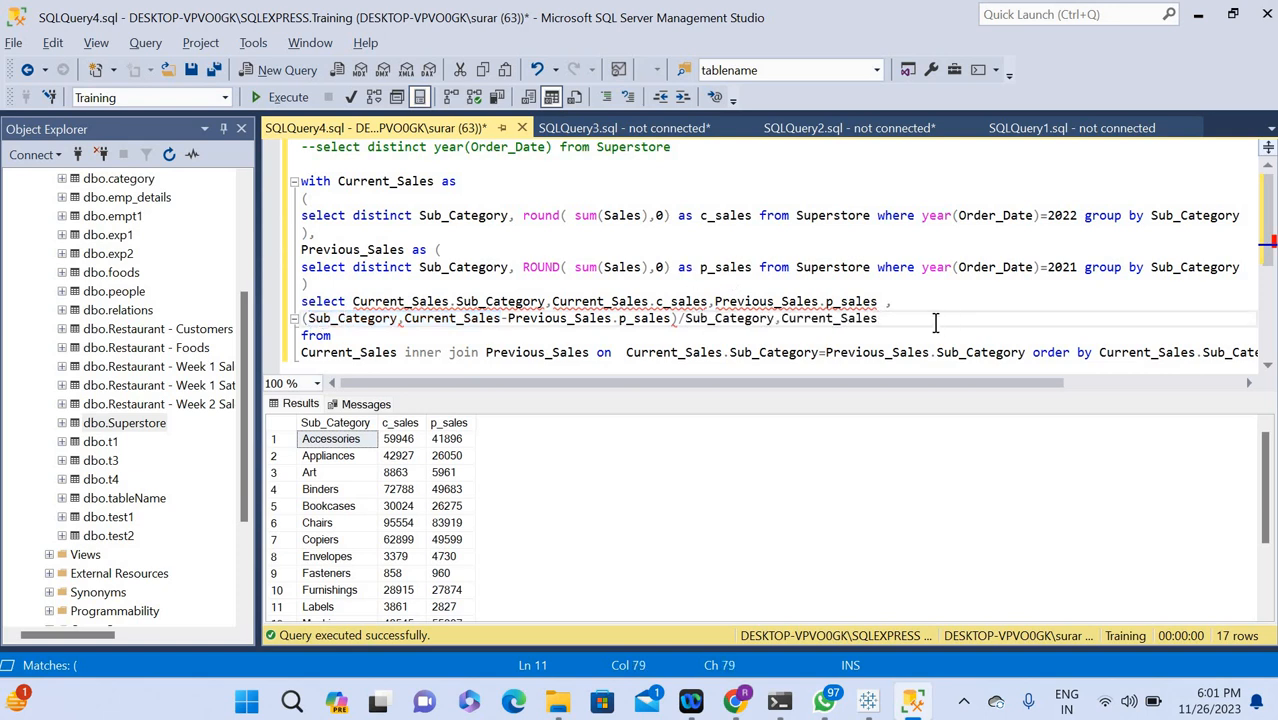
pyautogui.write('as per_sales')
pyautogui.click(898, 301)
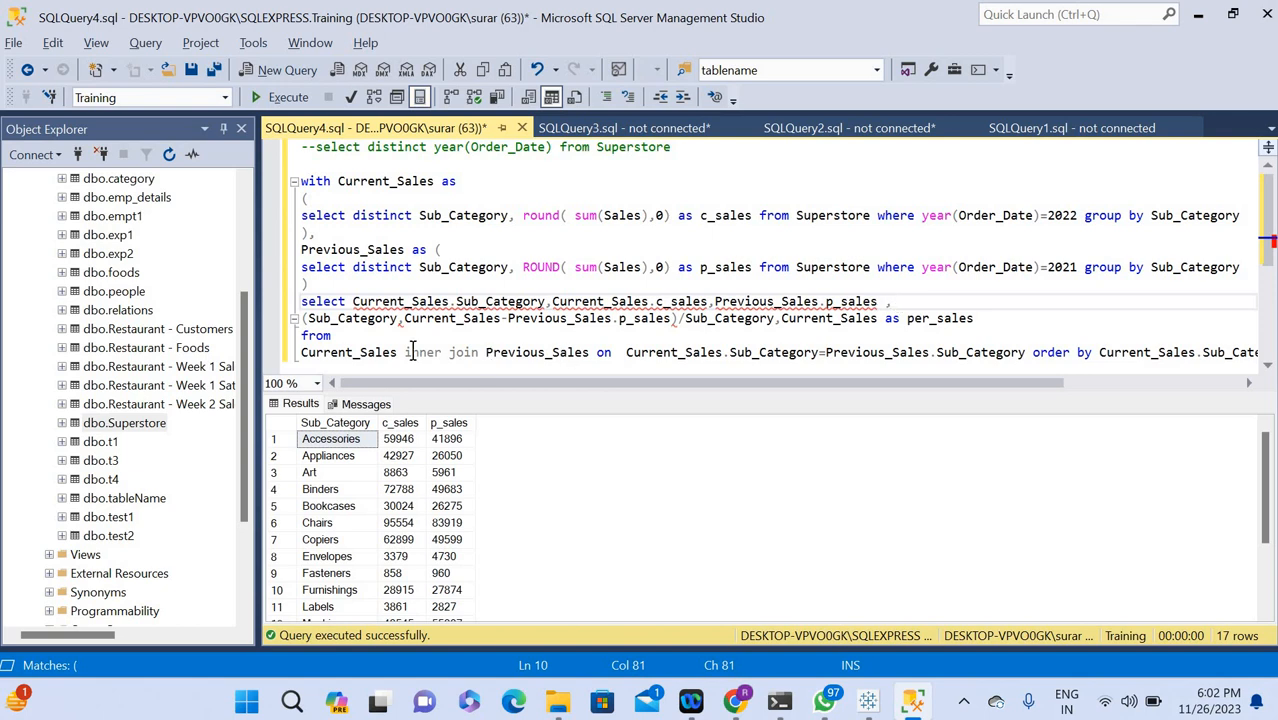
# Try replacing the comma between Sub_Category and Current_Sales with a period in both the difference and the divisor.
pyautogui.click(406, 320)
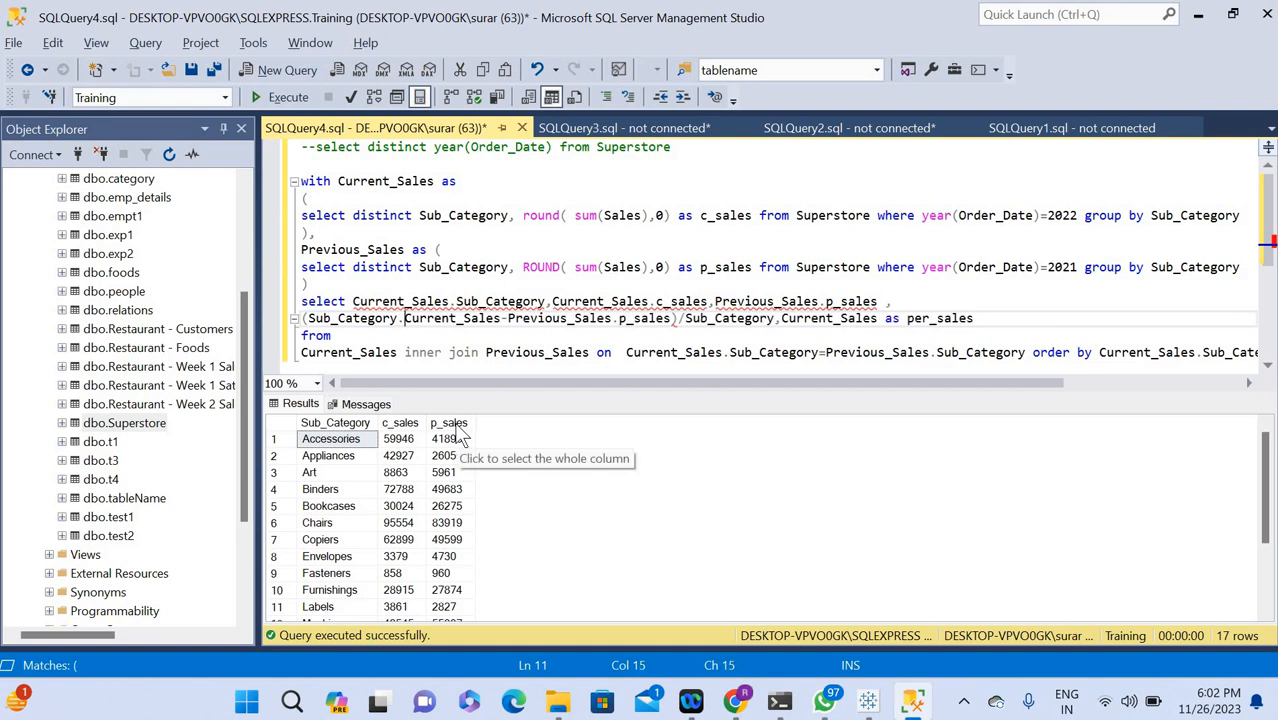
pyautogui.click(786, 320)
pyautogui.press('Left')
pyautogui.press('BackSpace')
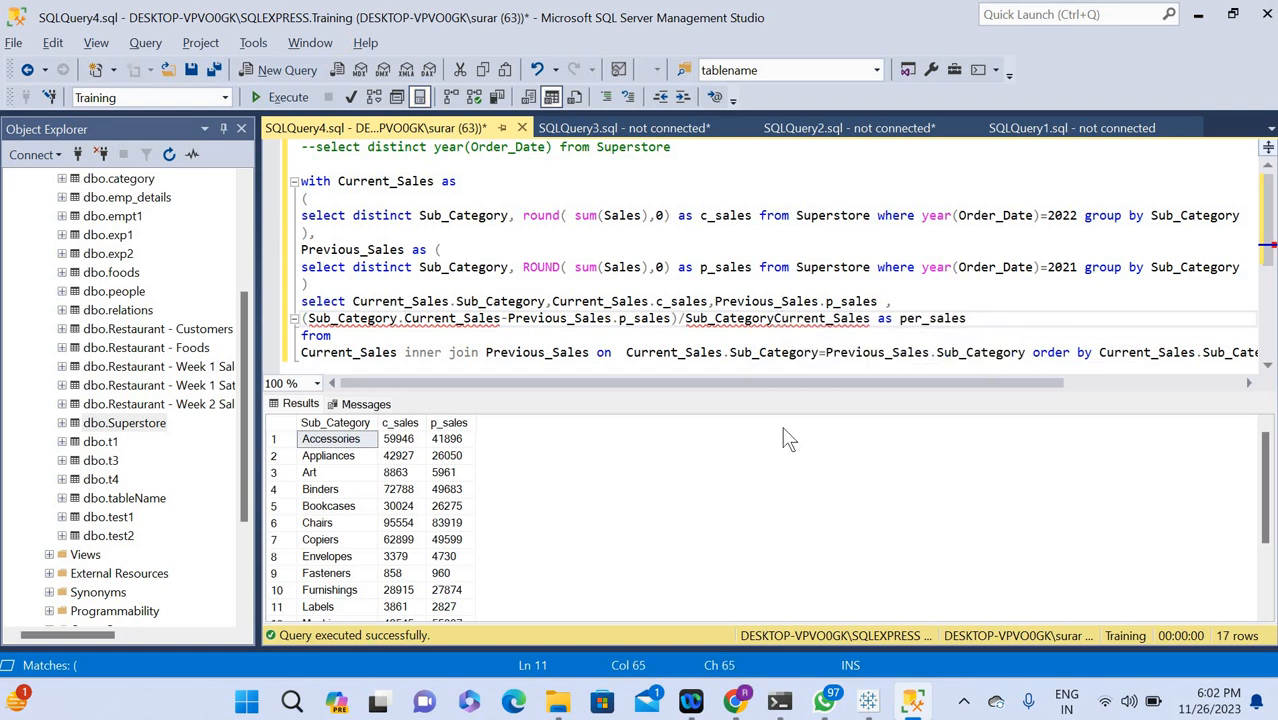
pyautogui.write('.')
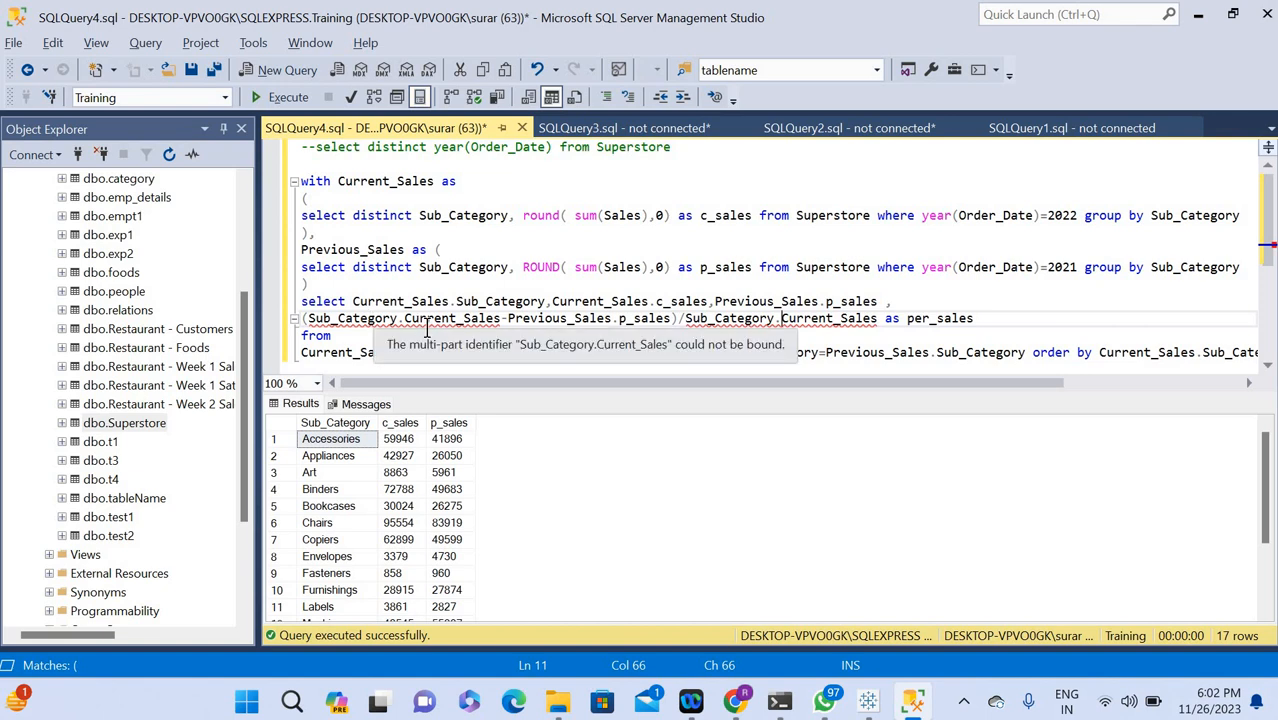
# Remove the Sub_Category prefix inside the parentheses and complete the first term as Current_Sales.c_sales.
pyautogui.doubleClick(352, 322)
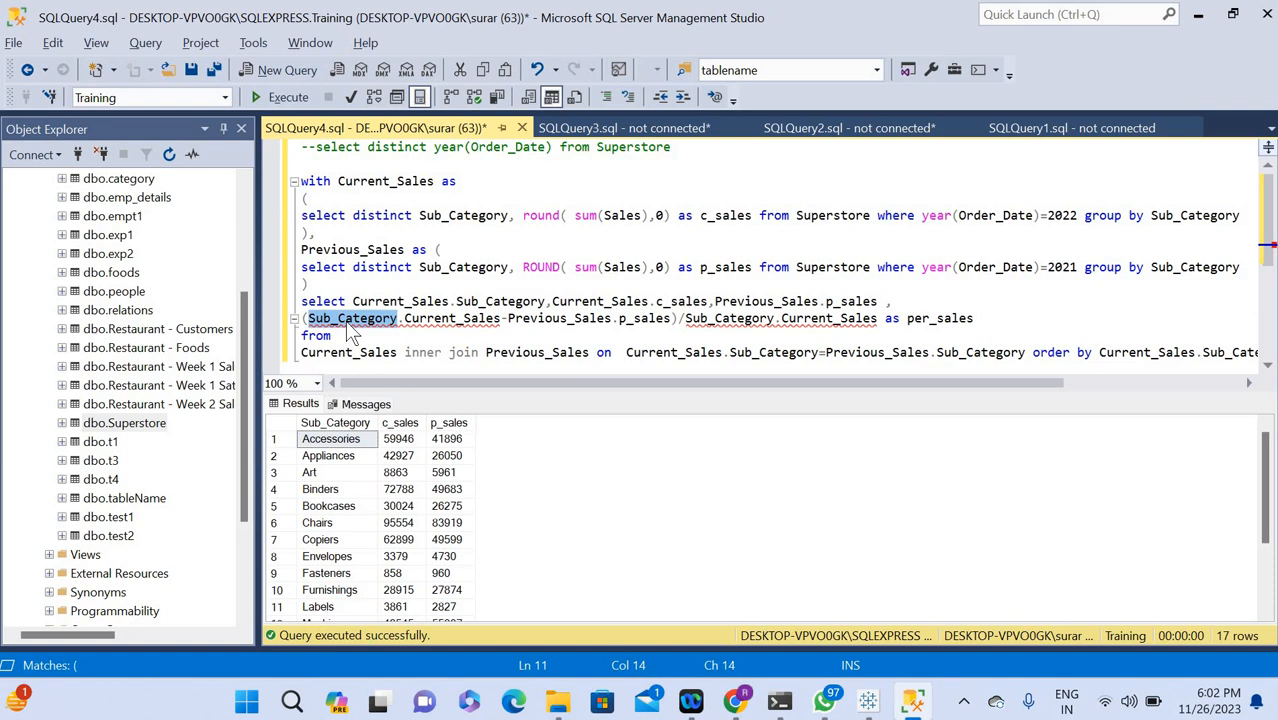
pyautogui.press('Delete')
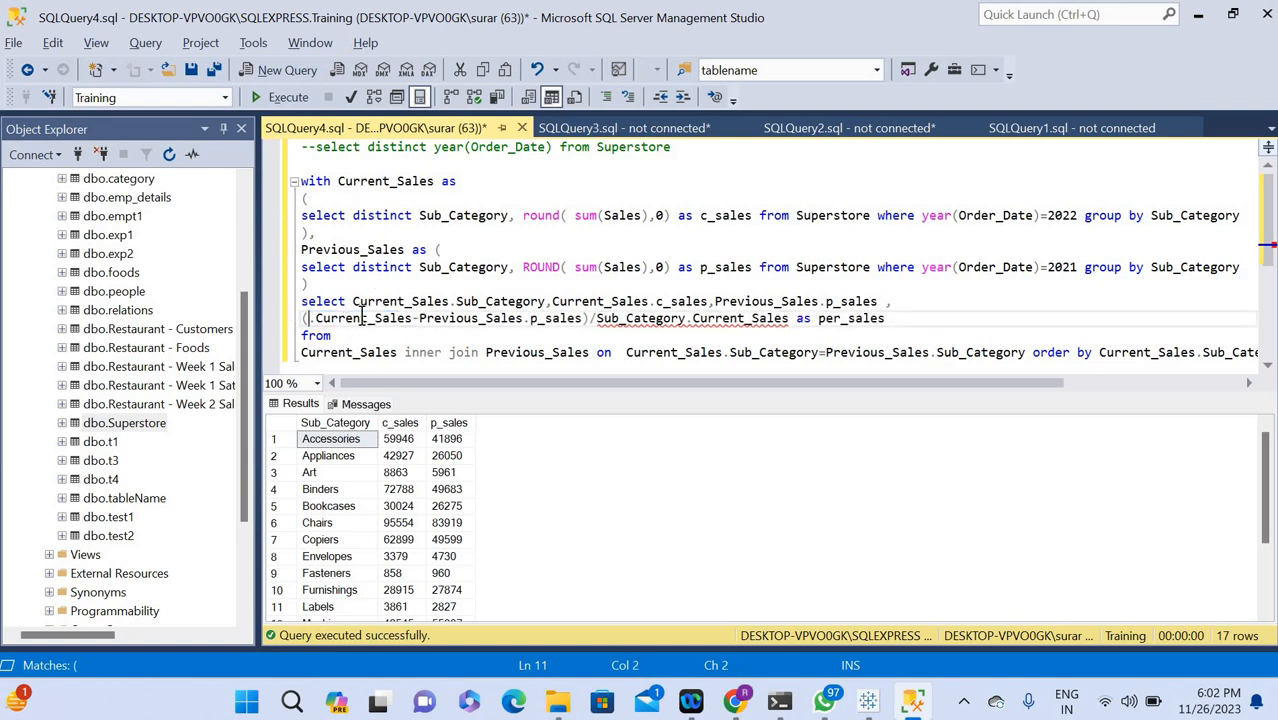
pyautogui.press('BackSpace')
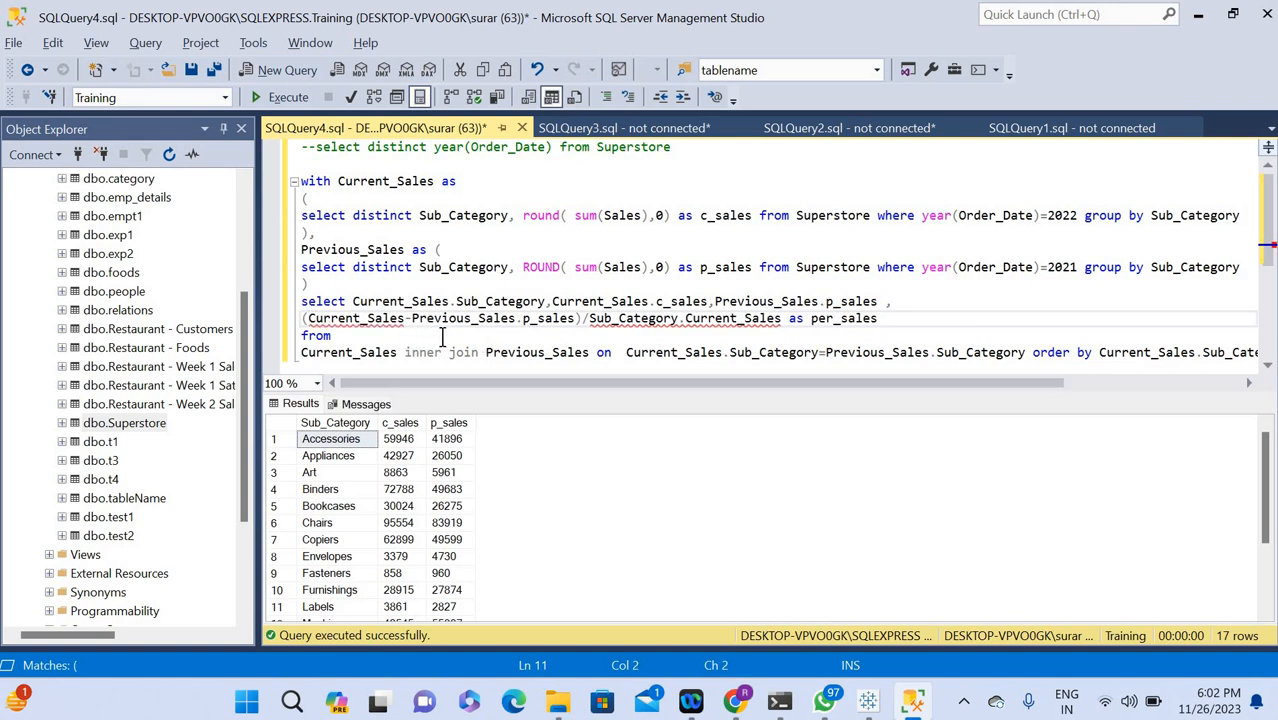
pyautogui.click(406, 318)
pyautogui.write('.')
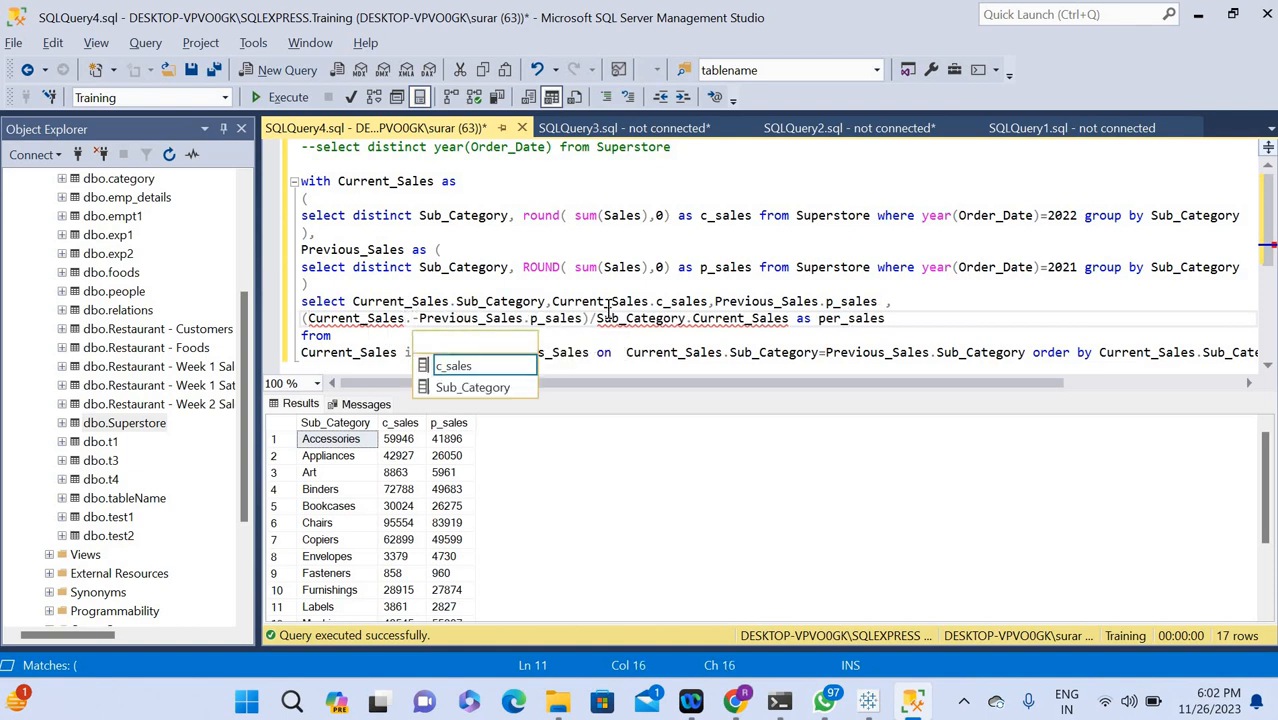
pyautogui.doubleClick(470, 365)
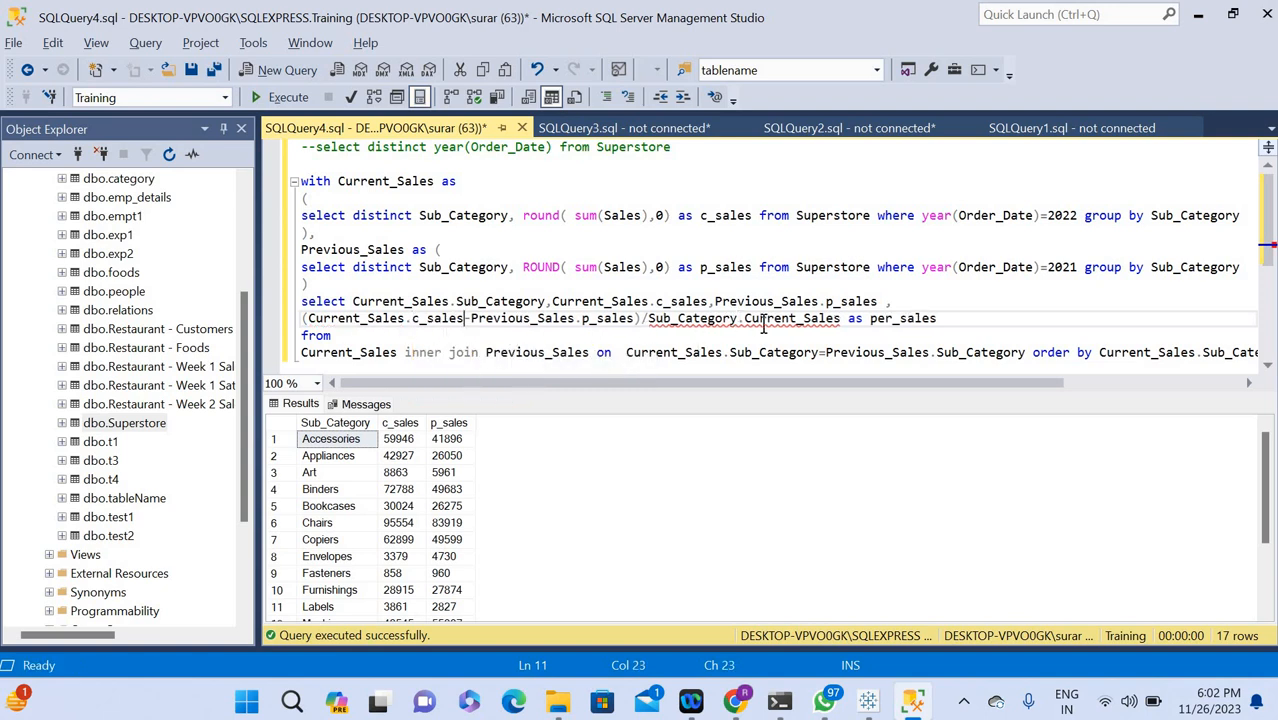
# Replace the divisor Sub_Category.Current_Sales with Current_Sales.c_sales in the per_sales expression and execute the whole query.
pyautogui.moveTo(742, 320); pyautogui.dragTo(650, 322)
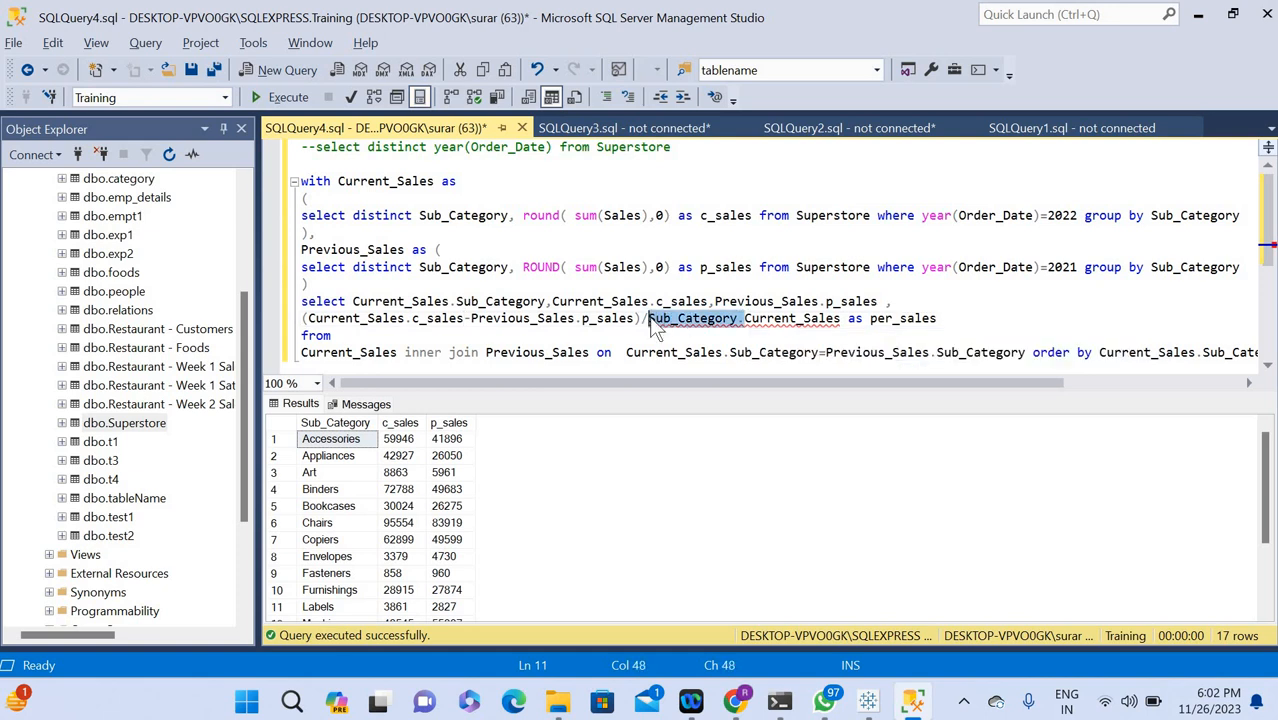
pyautogui.press('Delete')
pyautogui.click(744, 319)
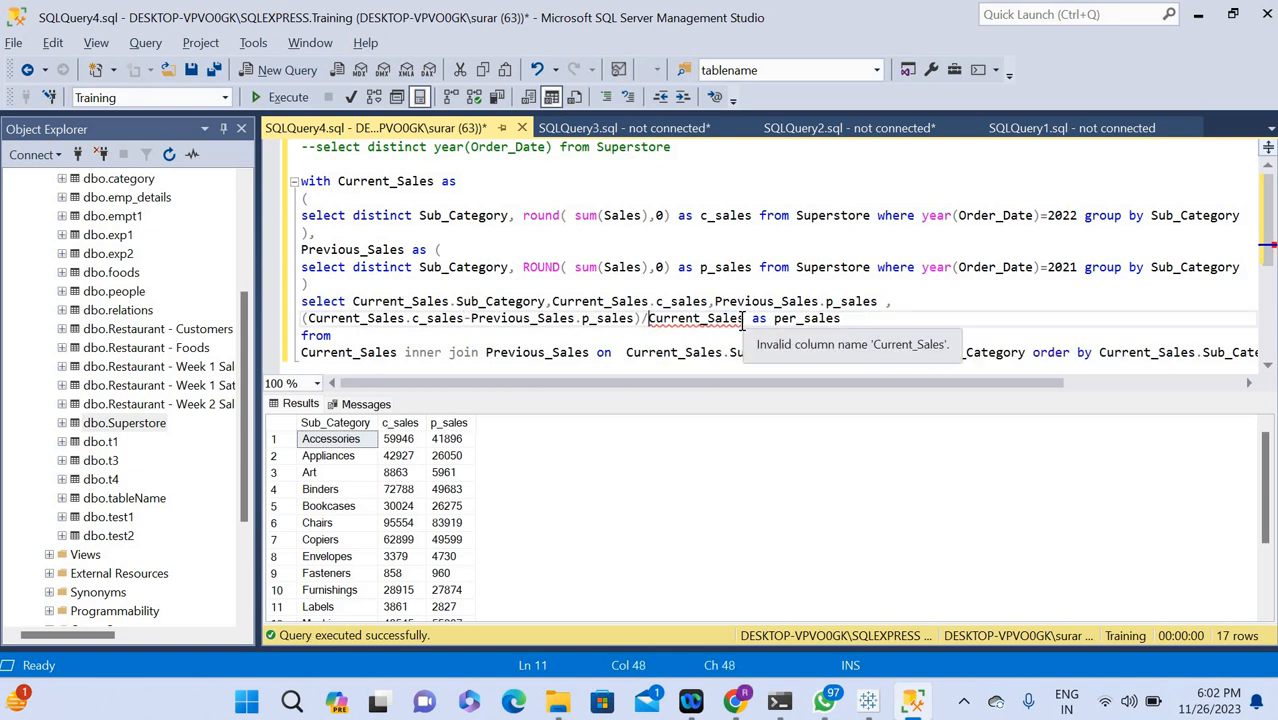
pyautogui.write('.')
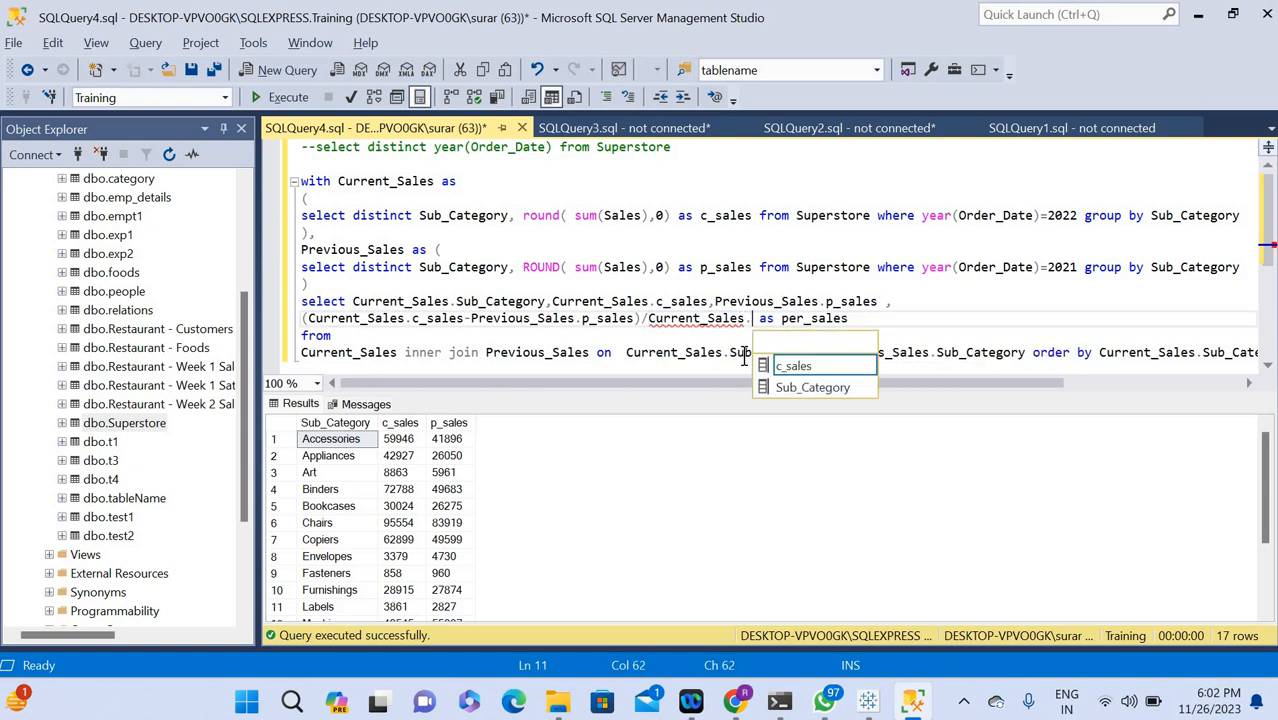
pyautogui.doubleClick(798, 372)
pyautogui.click(922, 320)
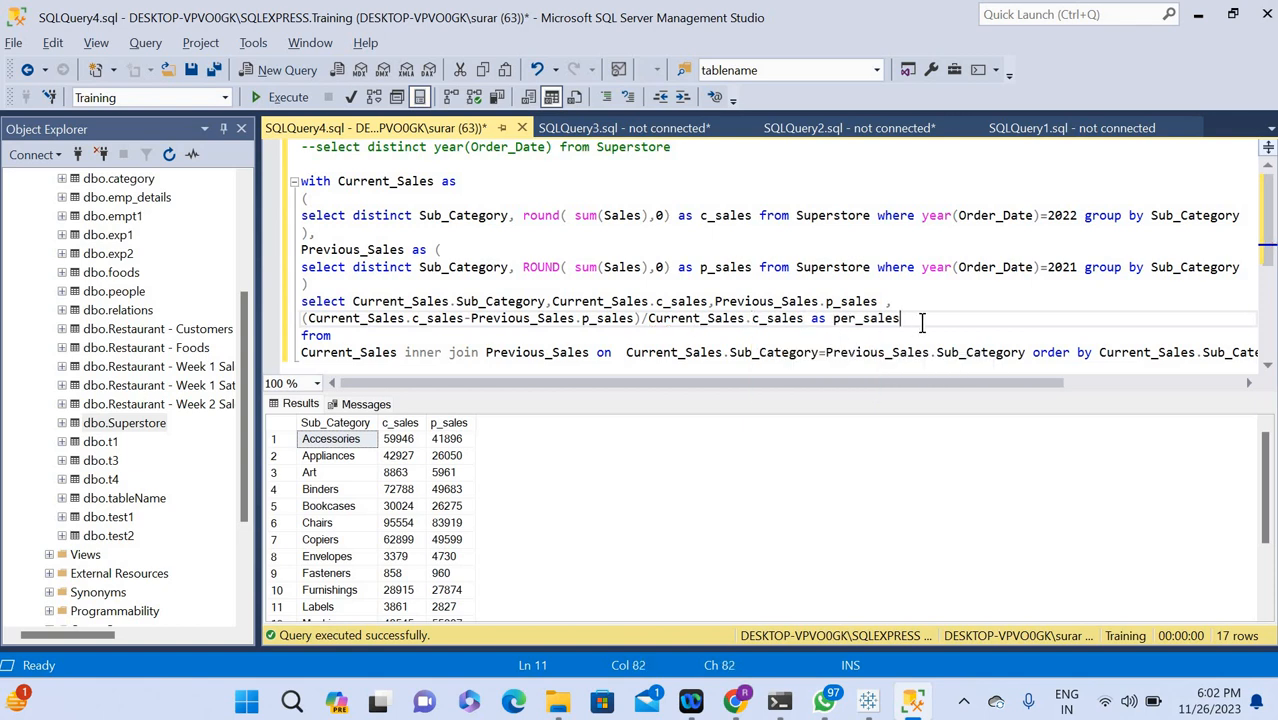
pyautogui.hotkey('ctrl', 'a')
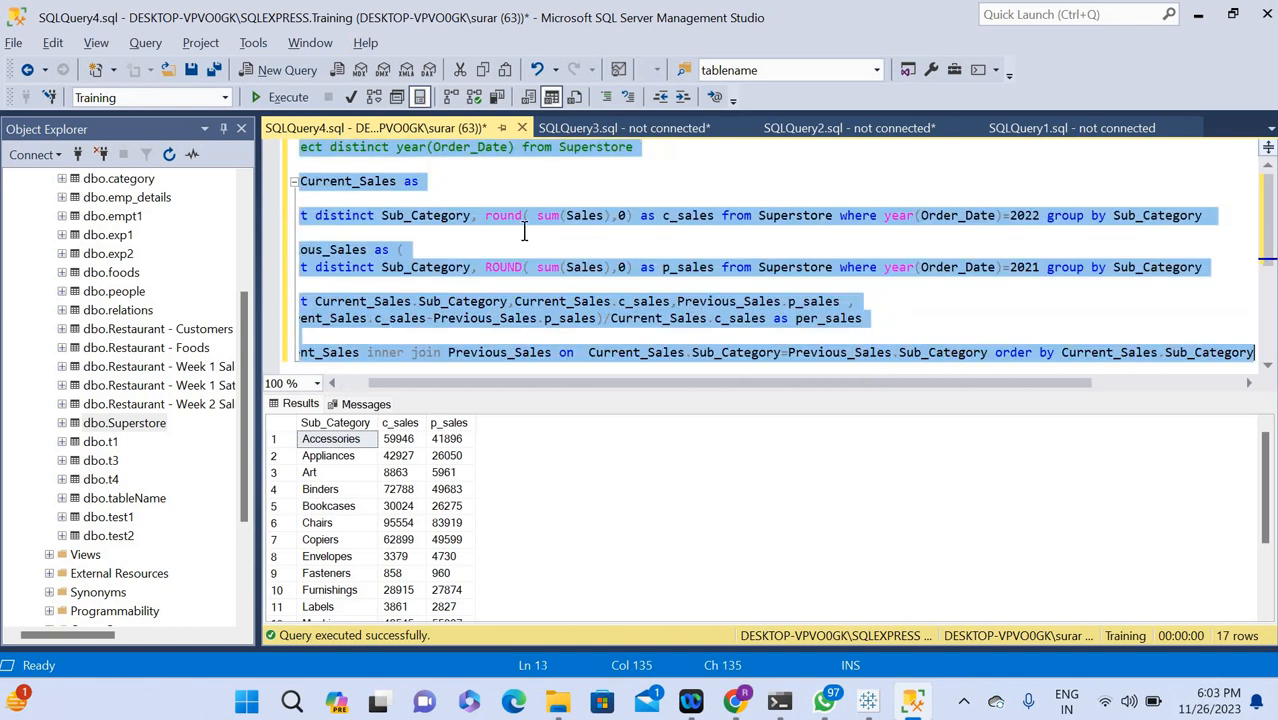
pyautogui.click(279, 93)
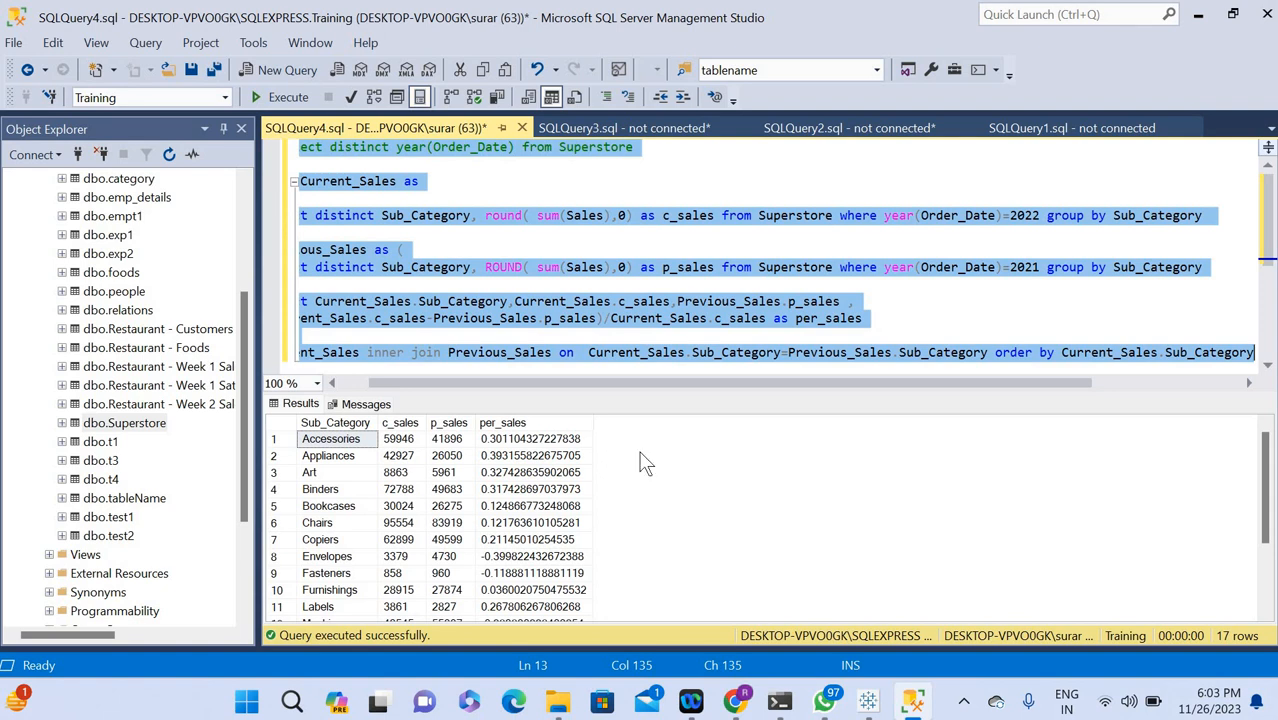
# Enclose the difference divided by Current_Sales.c_sales in outer parentheses and multiply it by 100 ahead of the per_sales alias.
pyautogui.click(872, 318)
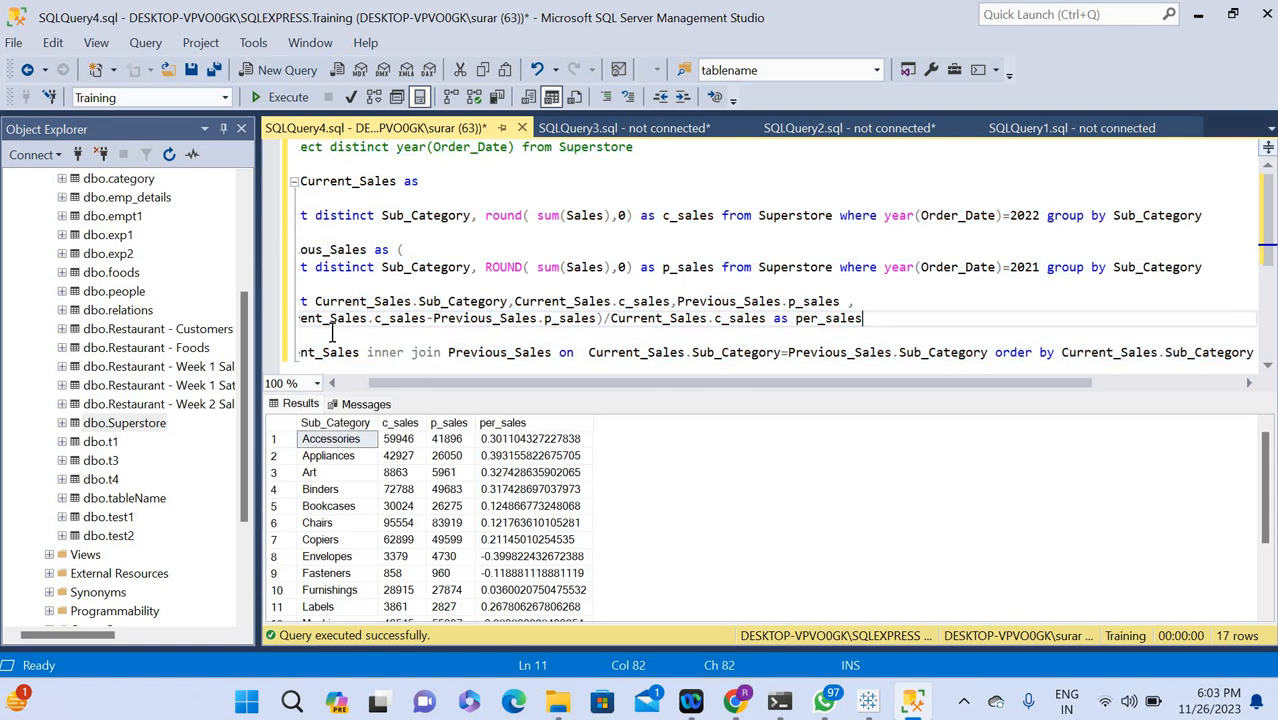
pyautogui.click(303, 318)
pyautogui.moveTo(472, 383); pyautogui.dragTo(441, 383)
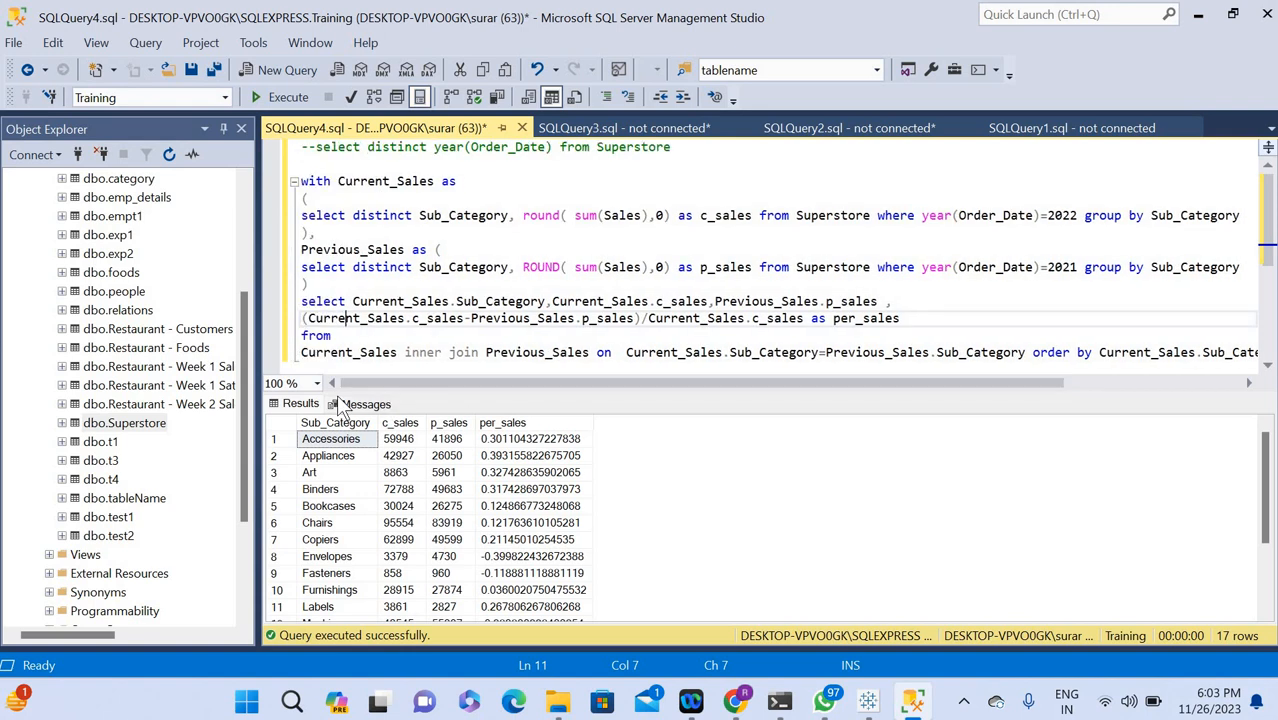
pyautogui.click(303, 318)
pyautogui.write('(')
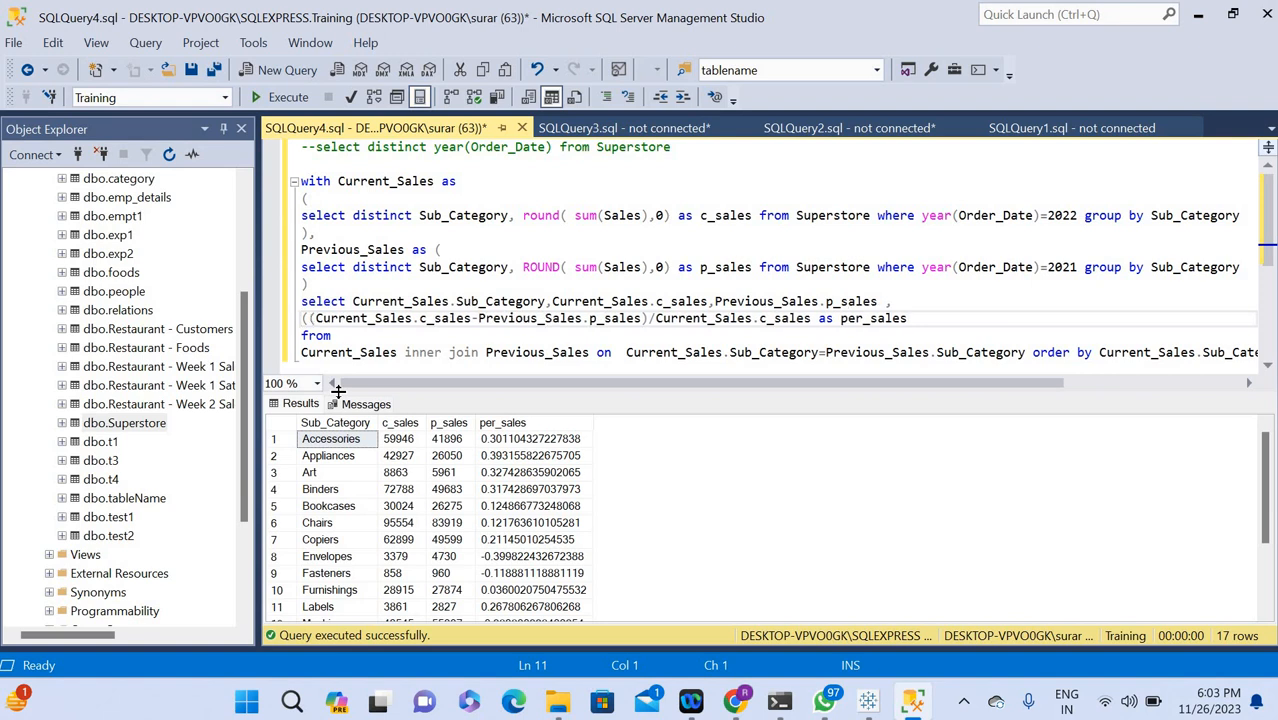
pyautogui.click(812, 318)
pyautogui.write('*100')
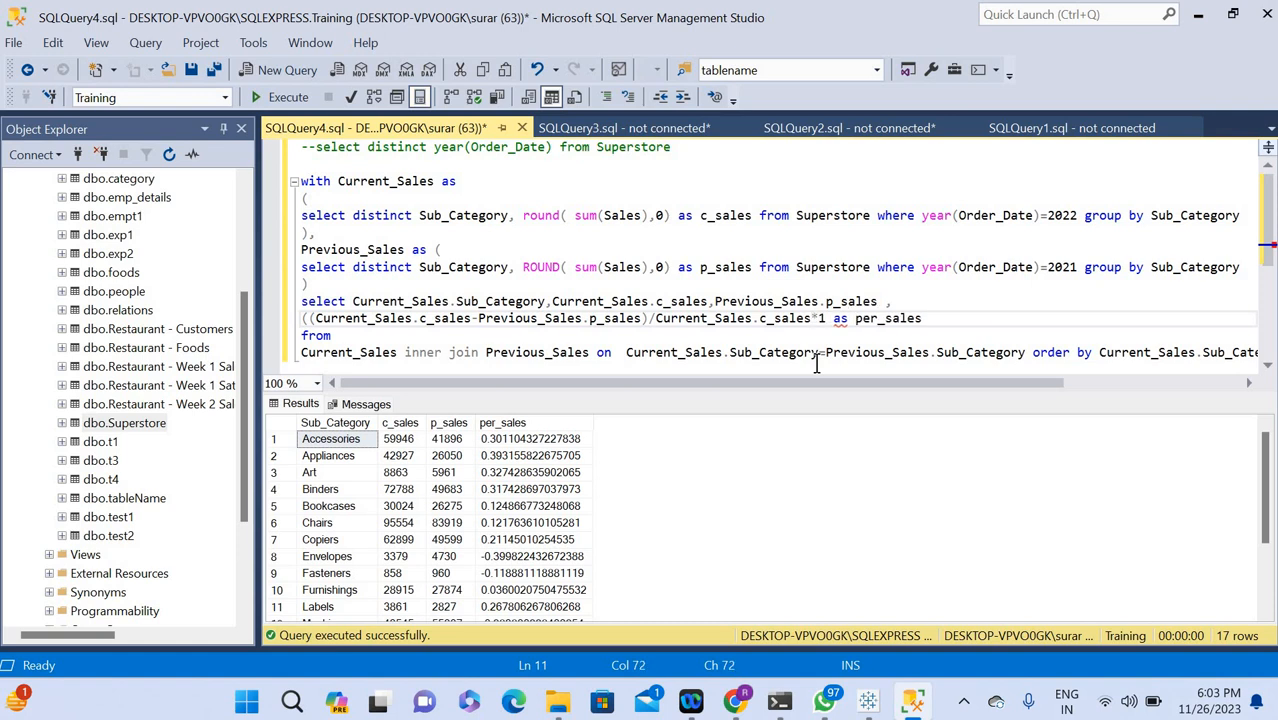
pyautogui.write(')')
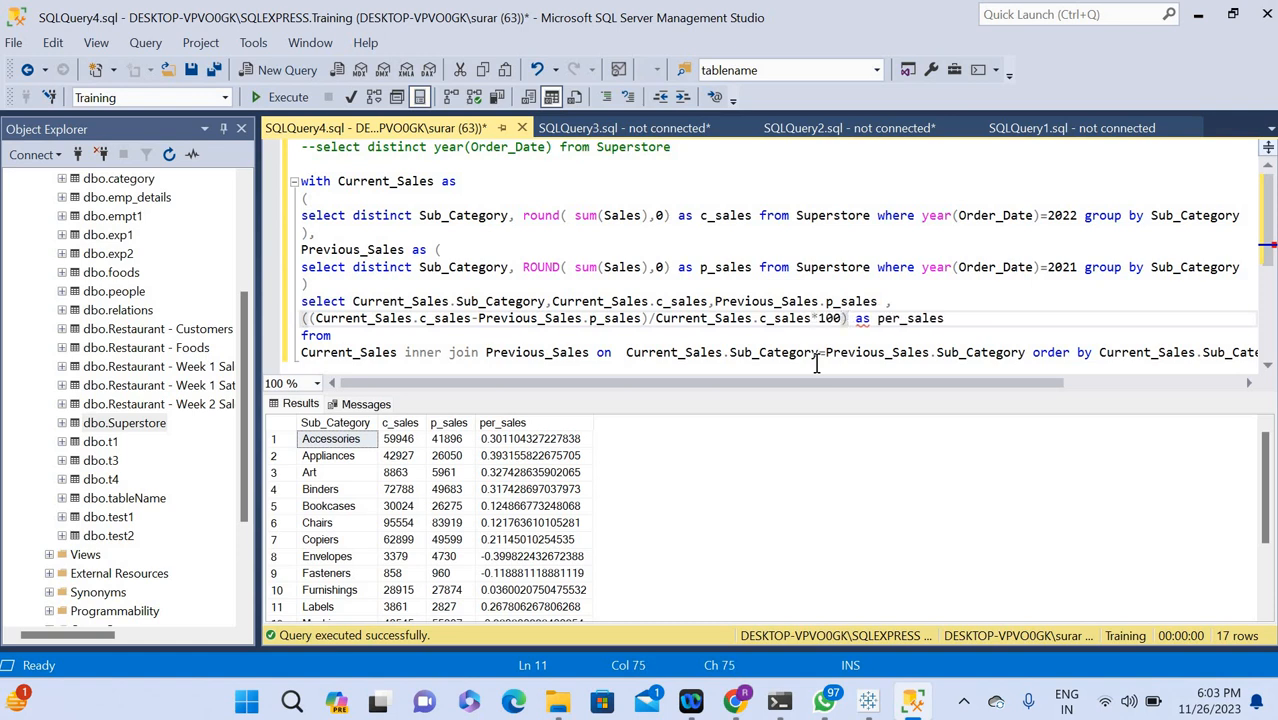
pyautogui.press('BackSpace')
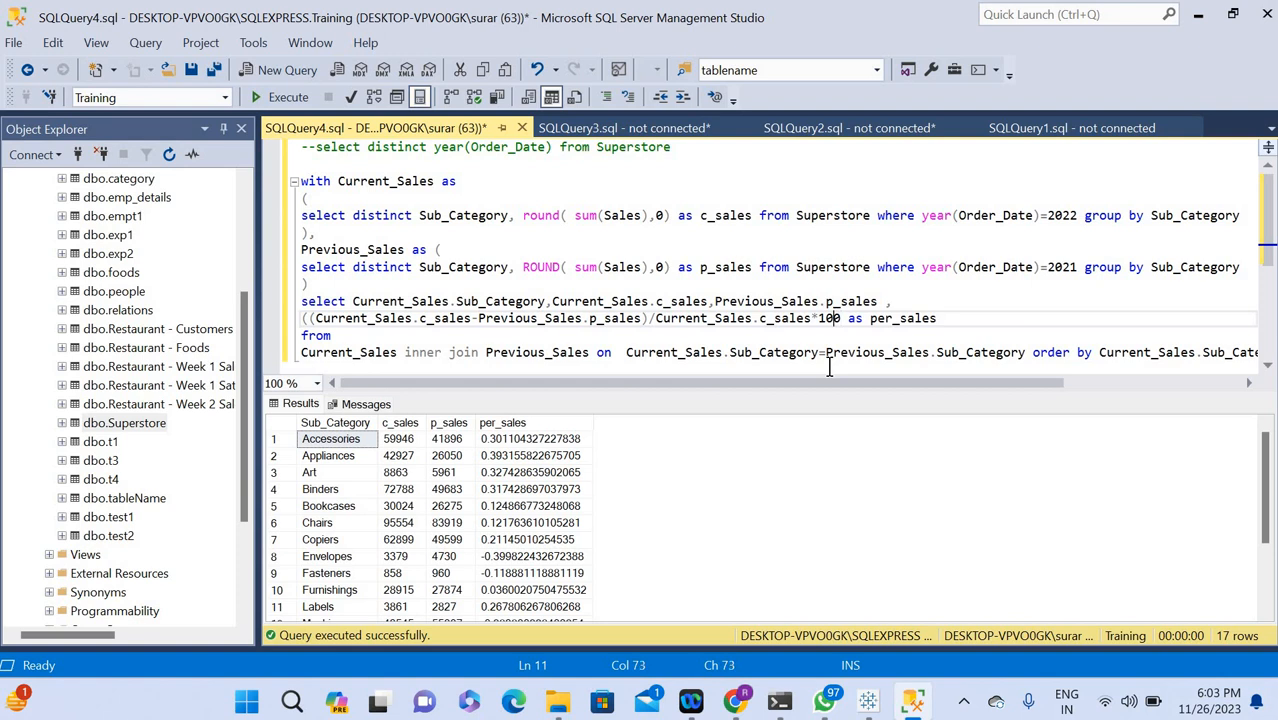
pyautogui.write(')')
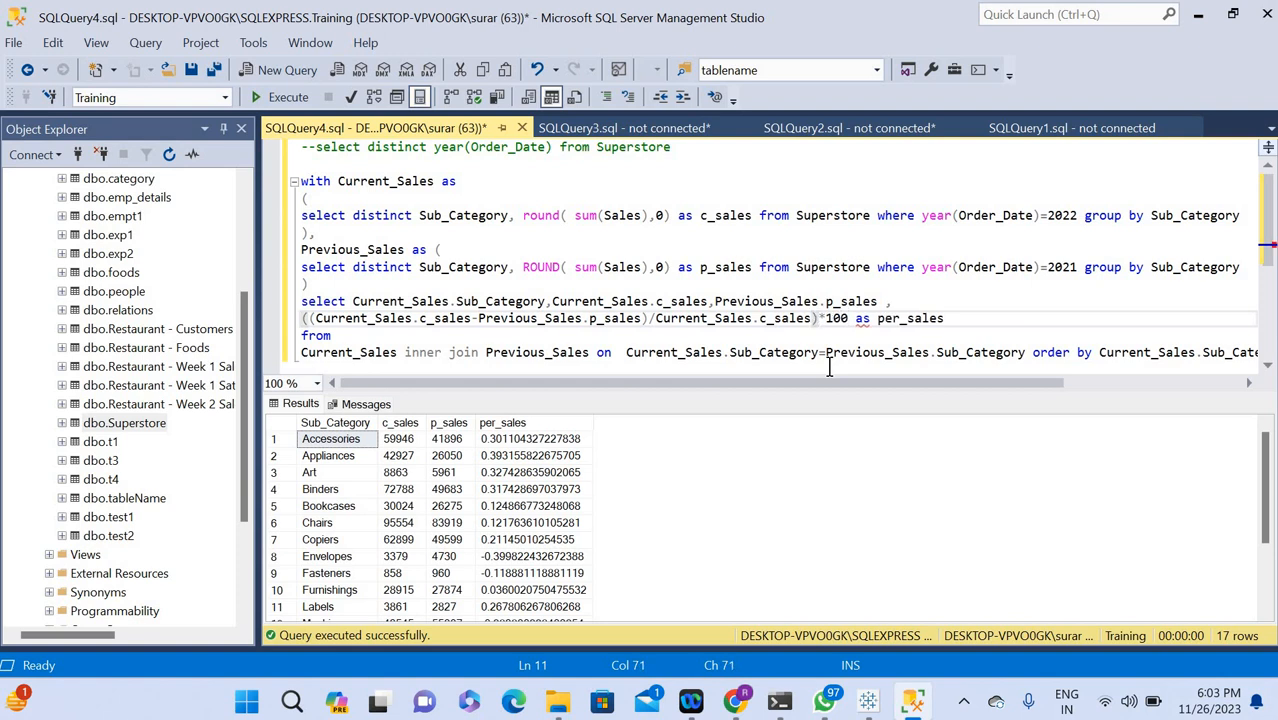
pyautogui.press('Right')
pyautogui.press('Right')
pyautogui.press('Right')
pyautogui.press('Right')
# Wrap the per_sales calculation in a round function with 1 decimal place and execute the whole query.
pyautogui.click(304, 318)
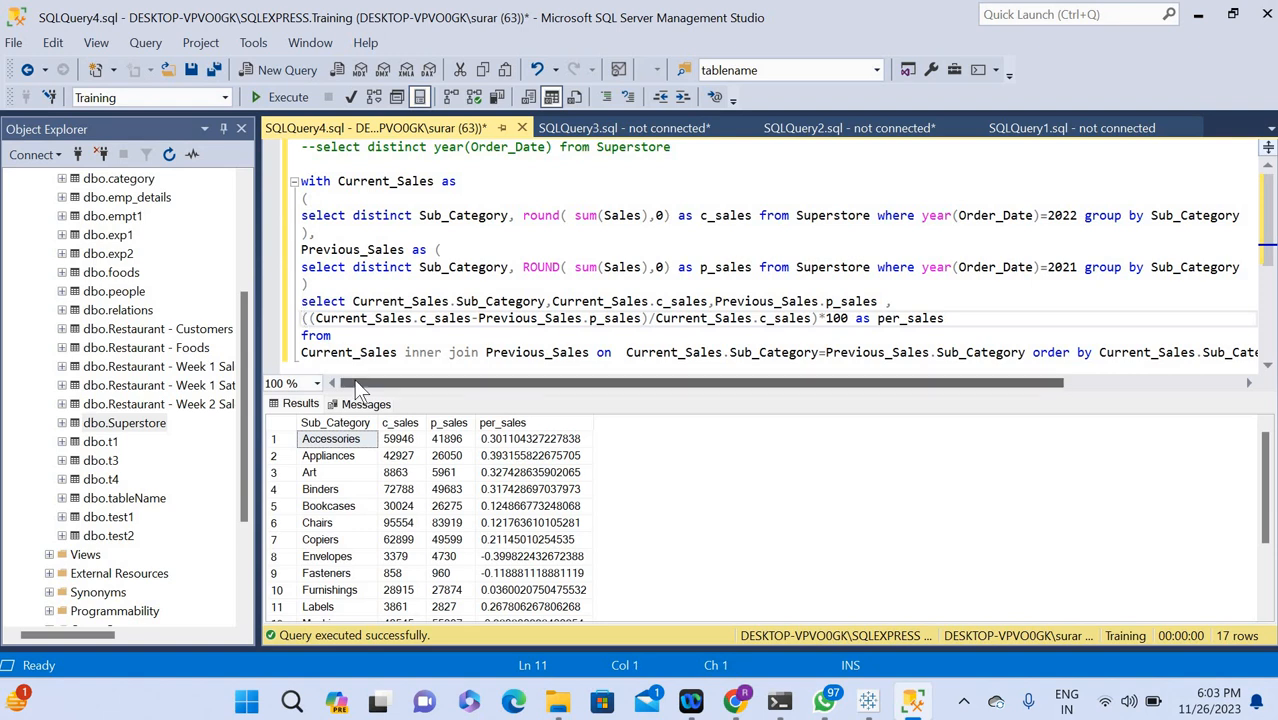
pyautogui.write('(')
pyautogui.write('round')
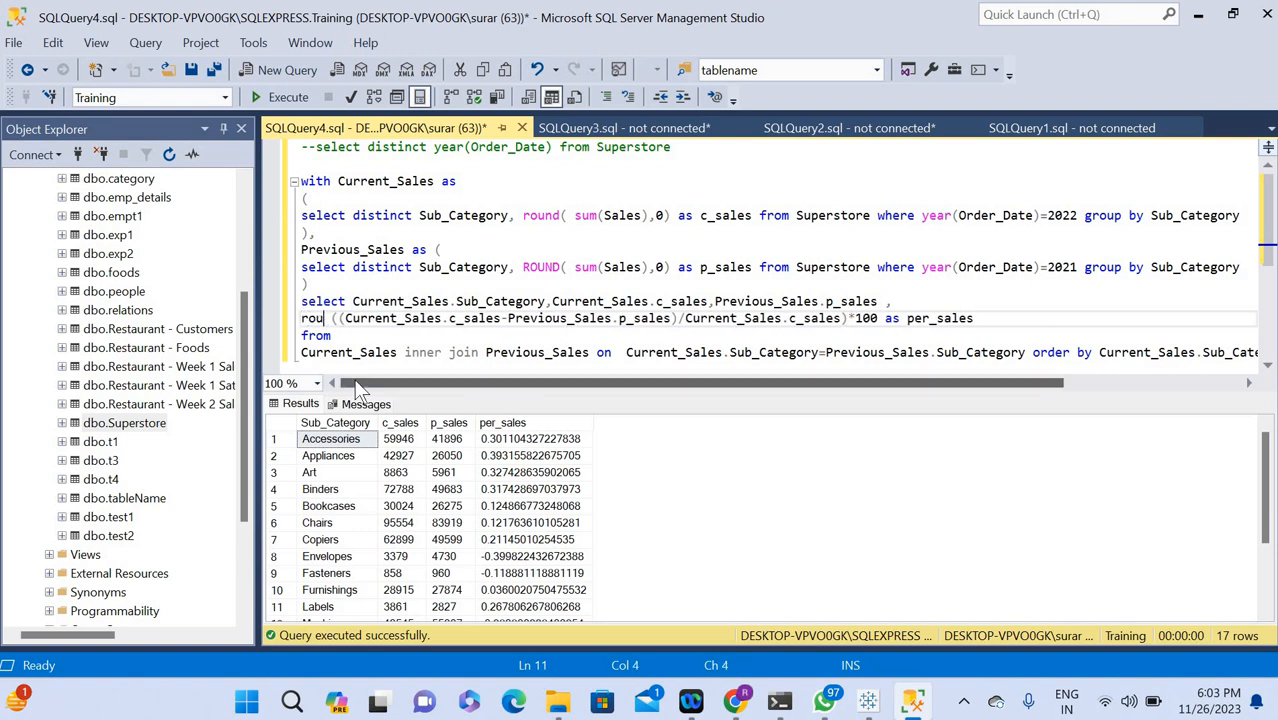
pyautogui.write('(')
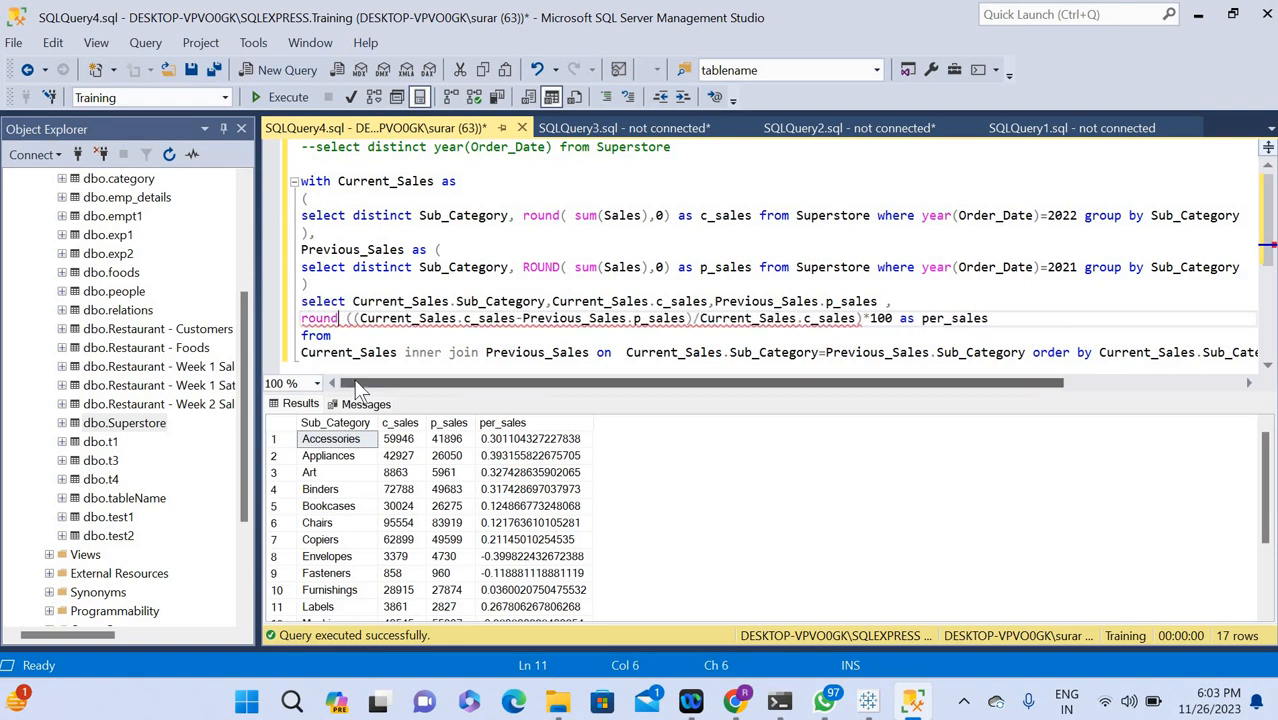
pyautogui.click(904, 320)
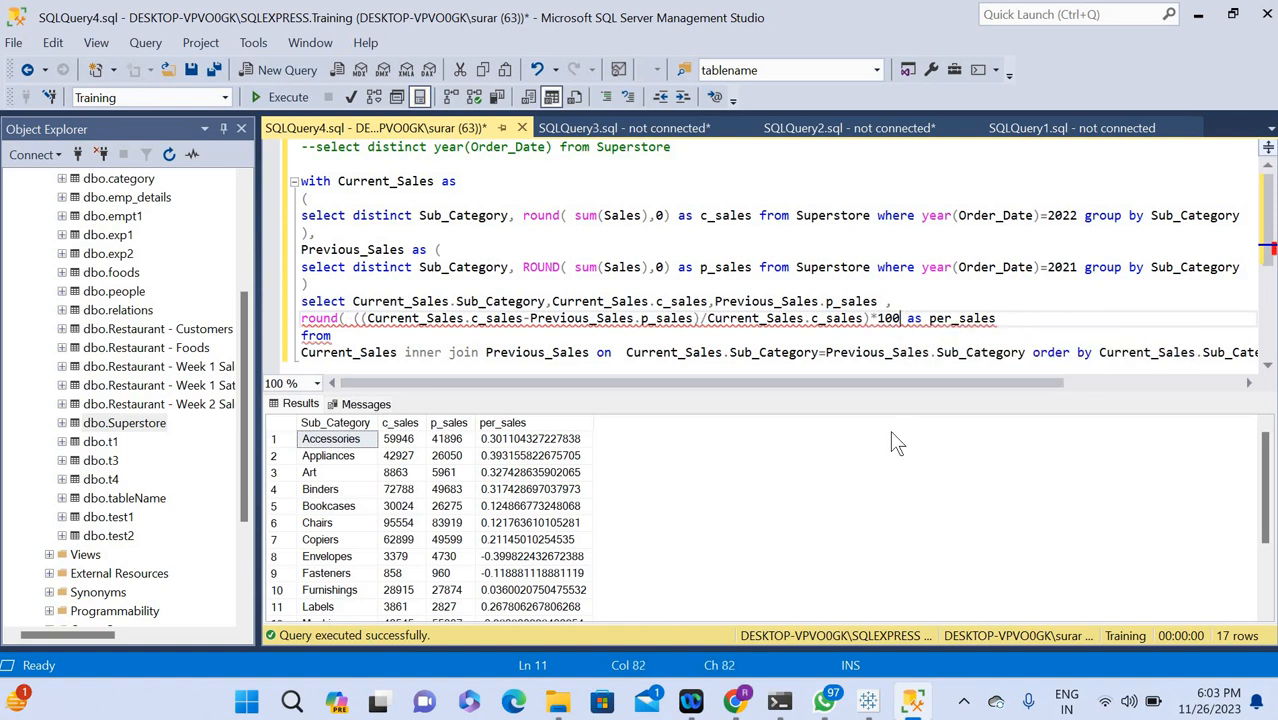
pyautogui.write(',1')
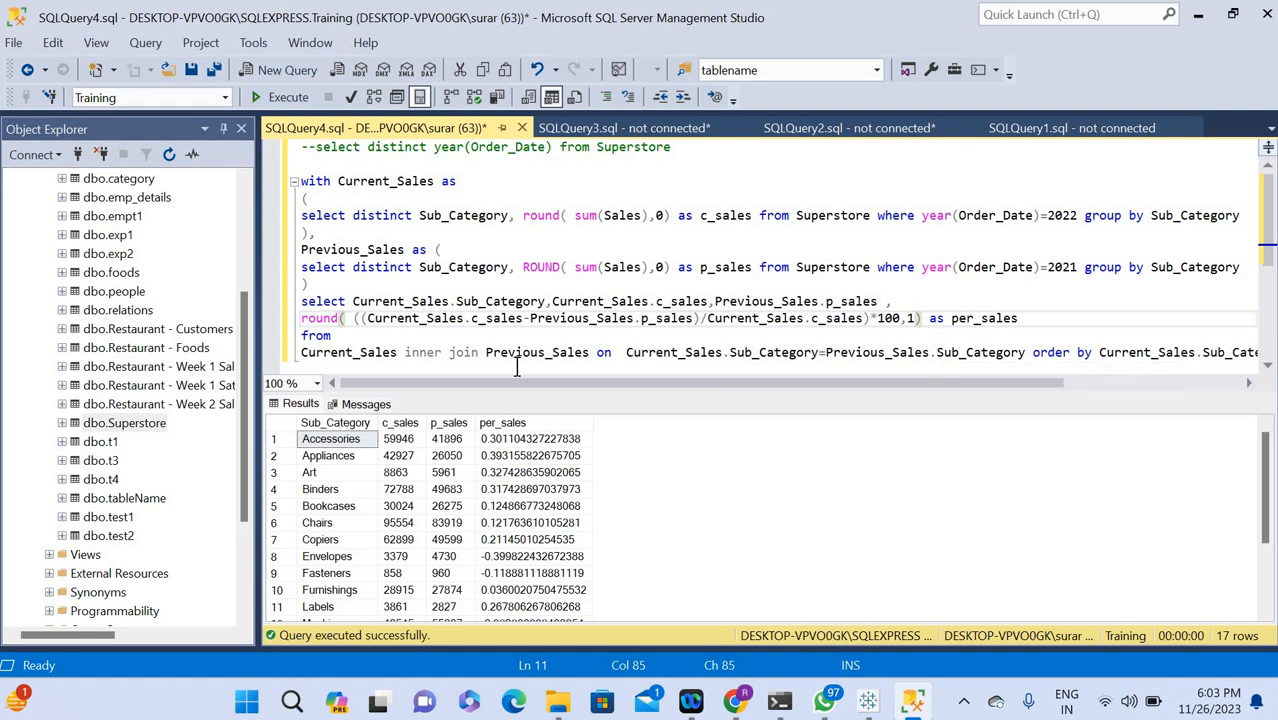
pyautogui.hotkey('ctrl', 'a')
pyautogui.click(271, 96)
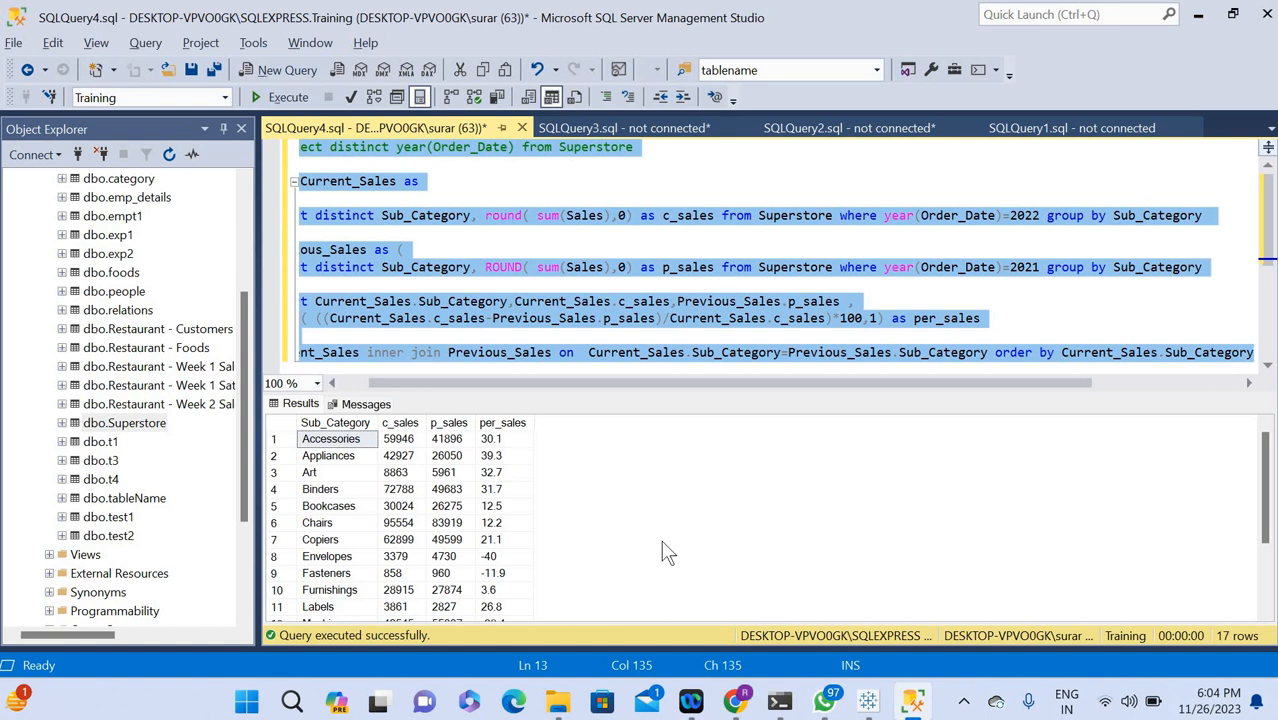
# Switch to the Tableau dashboard and edit the State filter to use all values.
pyautogui.hotkey('alt', 'Tab')
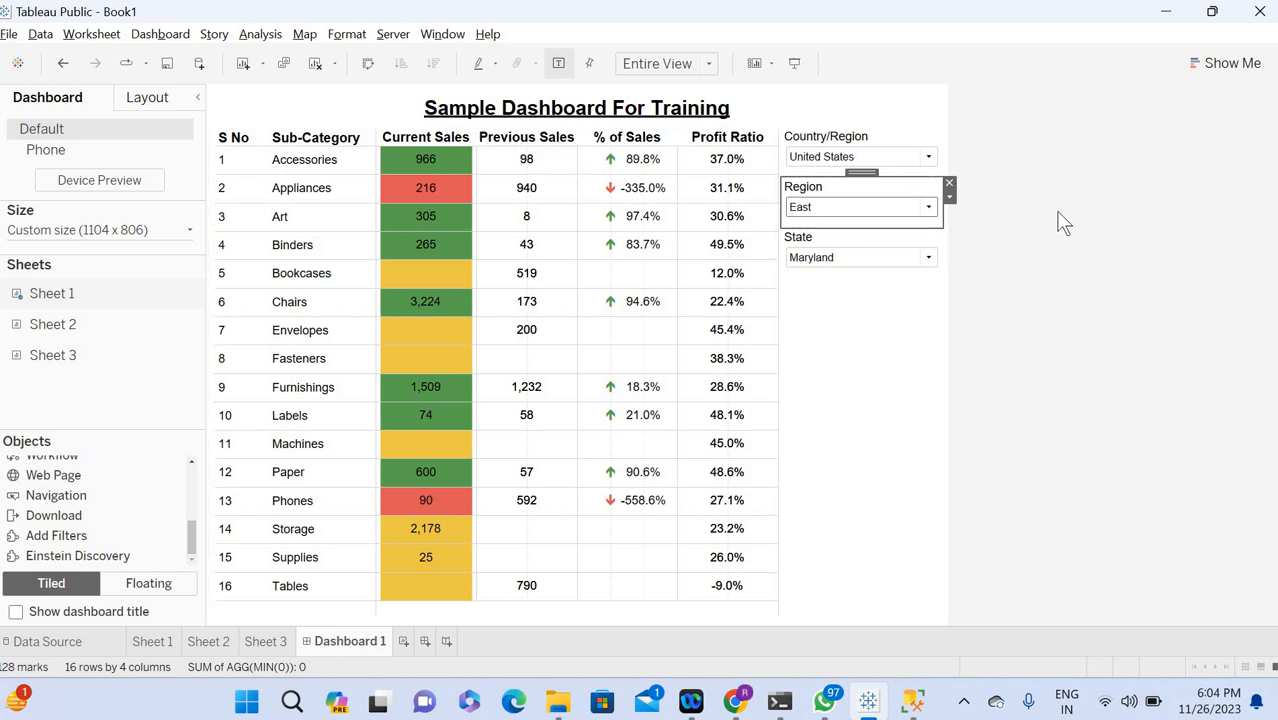
pyautogui.hotkey('alt', 'Tab')
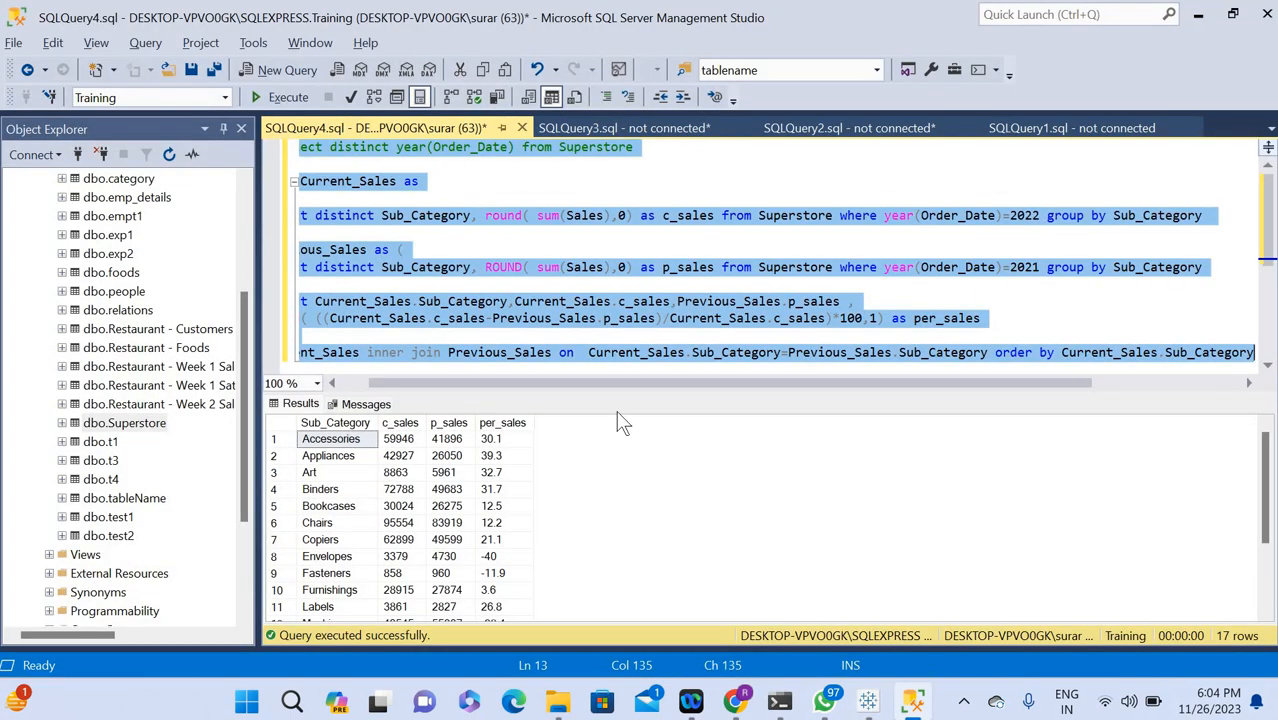
pyautogui.hotkey('alt', 'Tab')
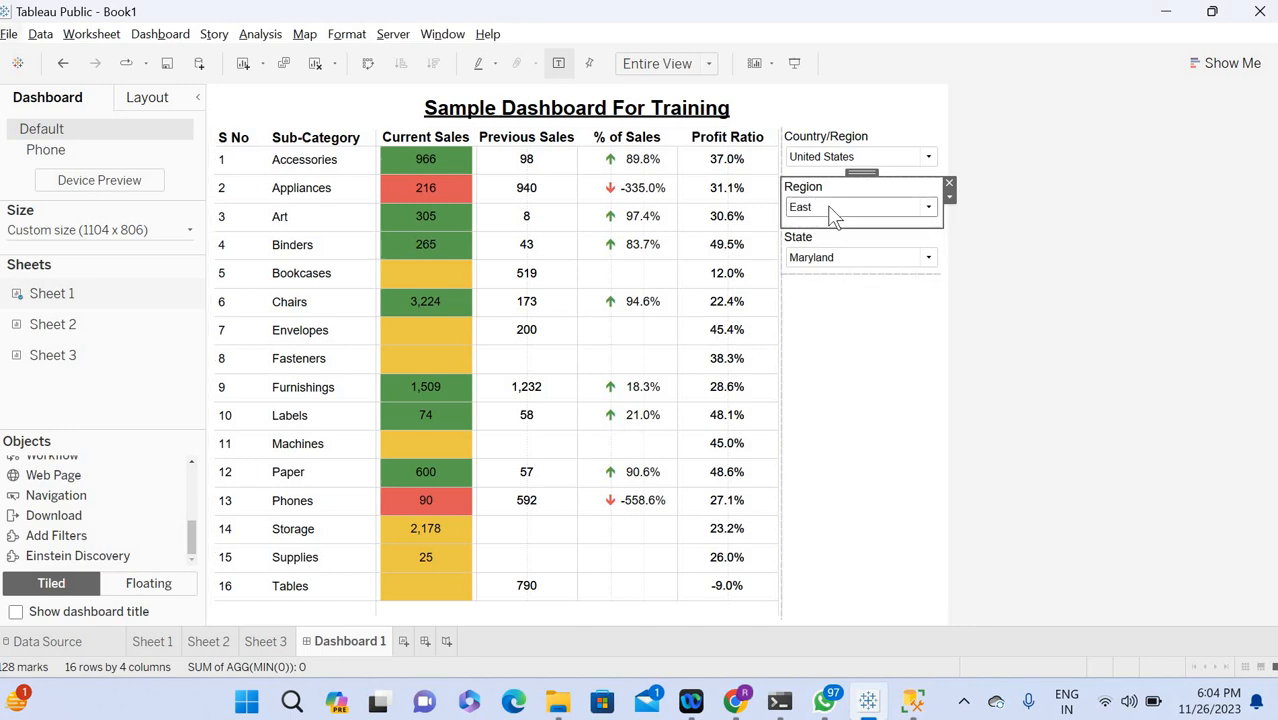
pyautogui.click(893, 245)
pyautogui.click(950, 249)
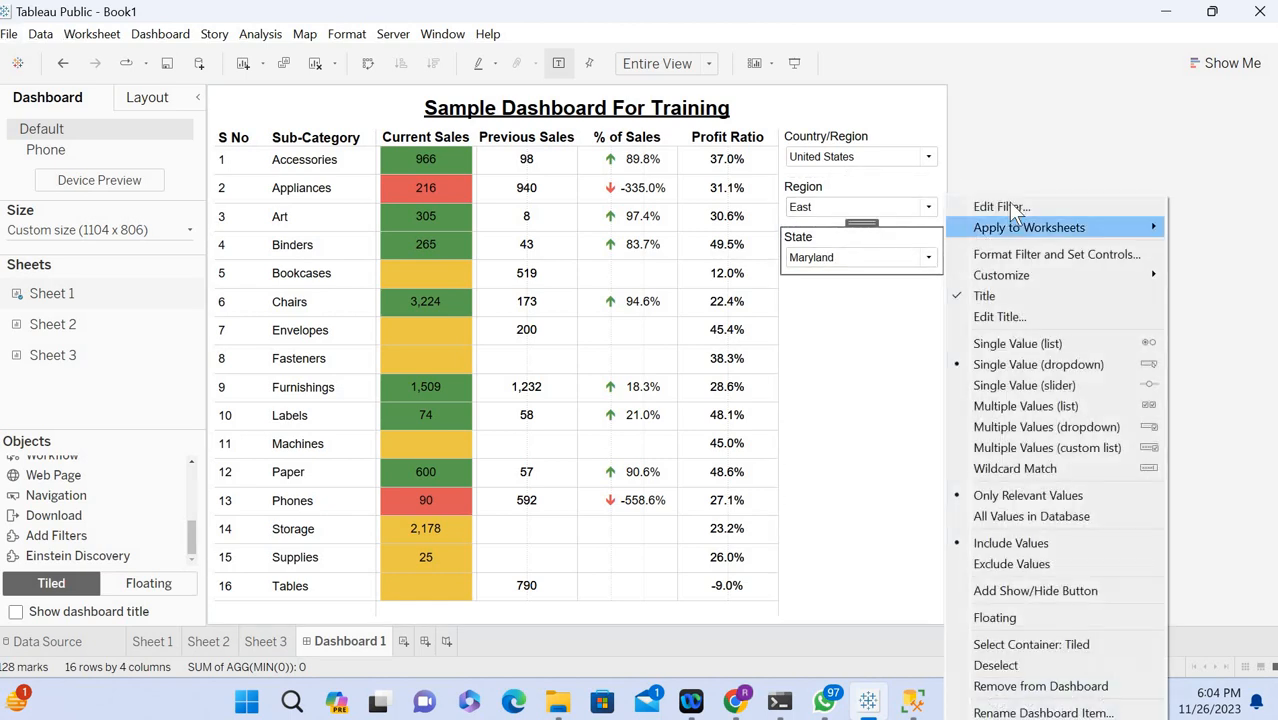
pyautogui.click(1008, 198)
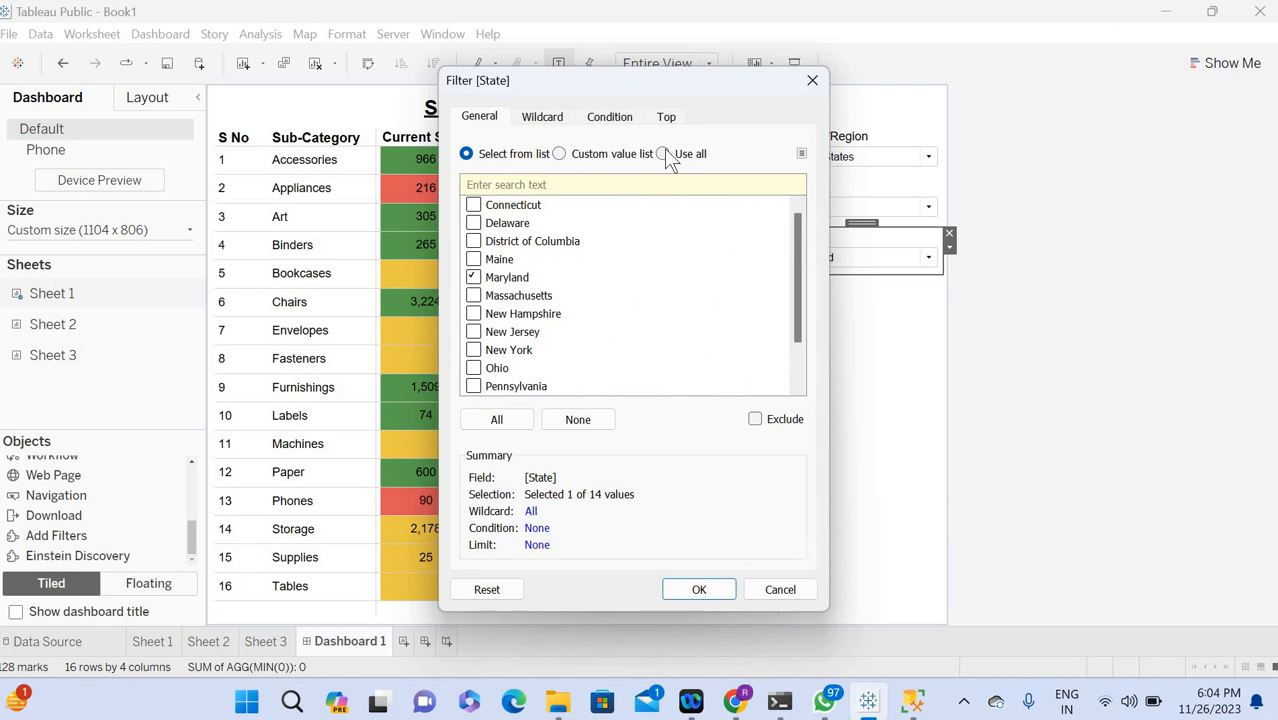
pyautogui.click(664, 153)
pyautogui.click(699, 591)
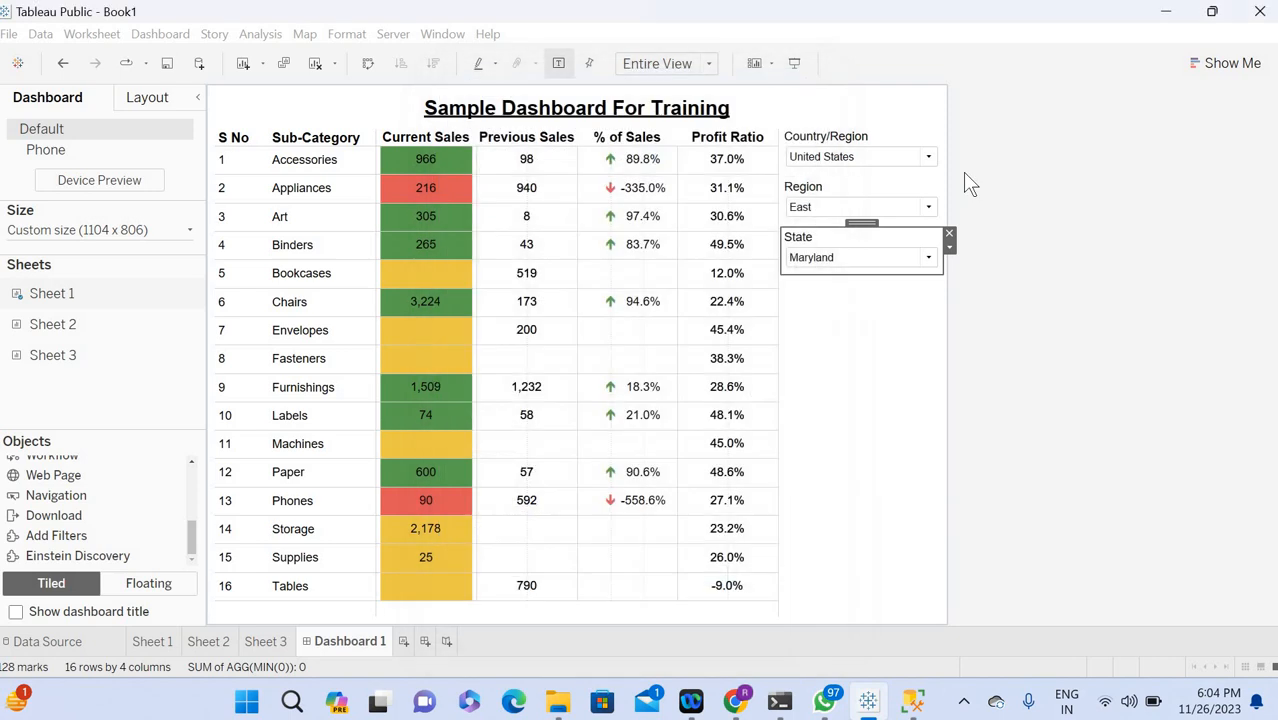
# Edit the dashboard's Region filter to use all values.
pyautogui.click(930, 197)
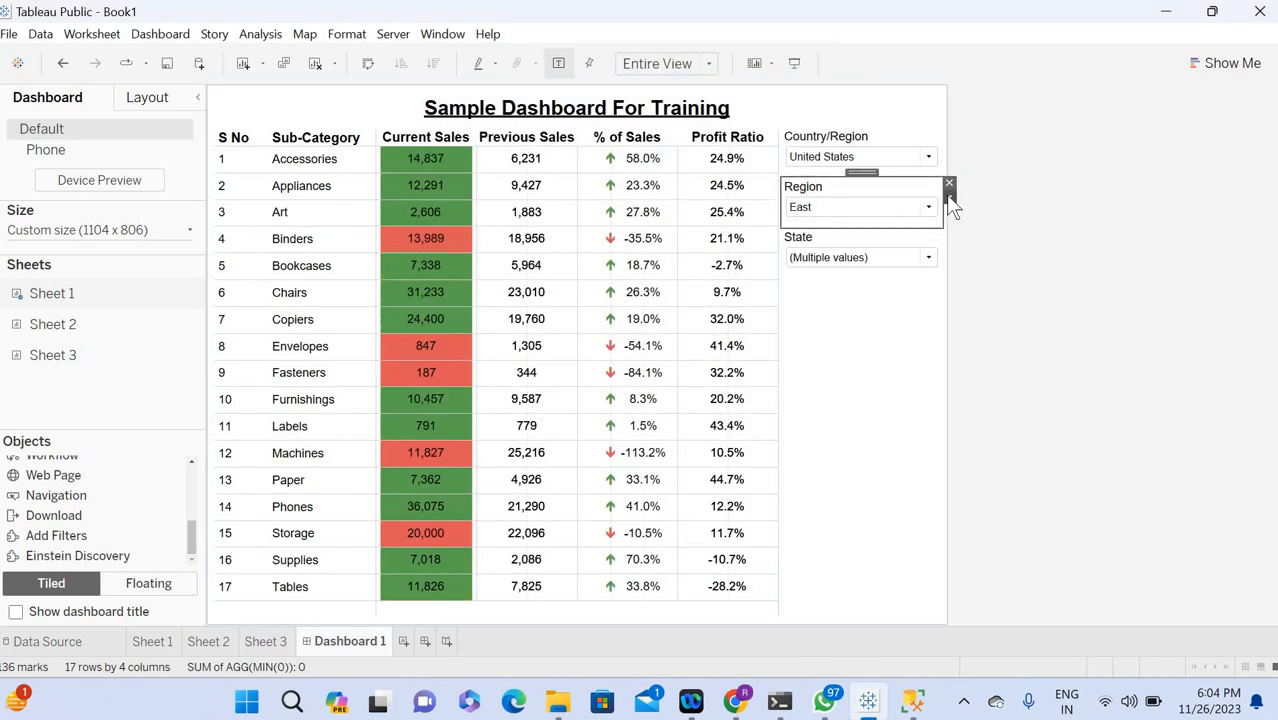
pyautogui.click(949, 195)
pyautogui.click(1000, 205)
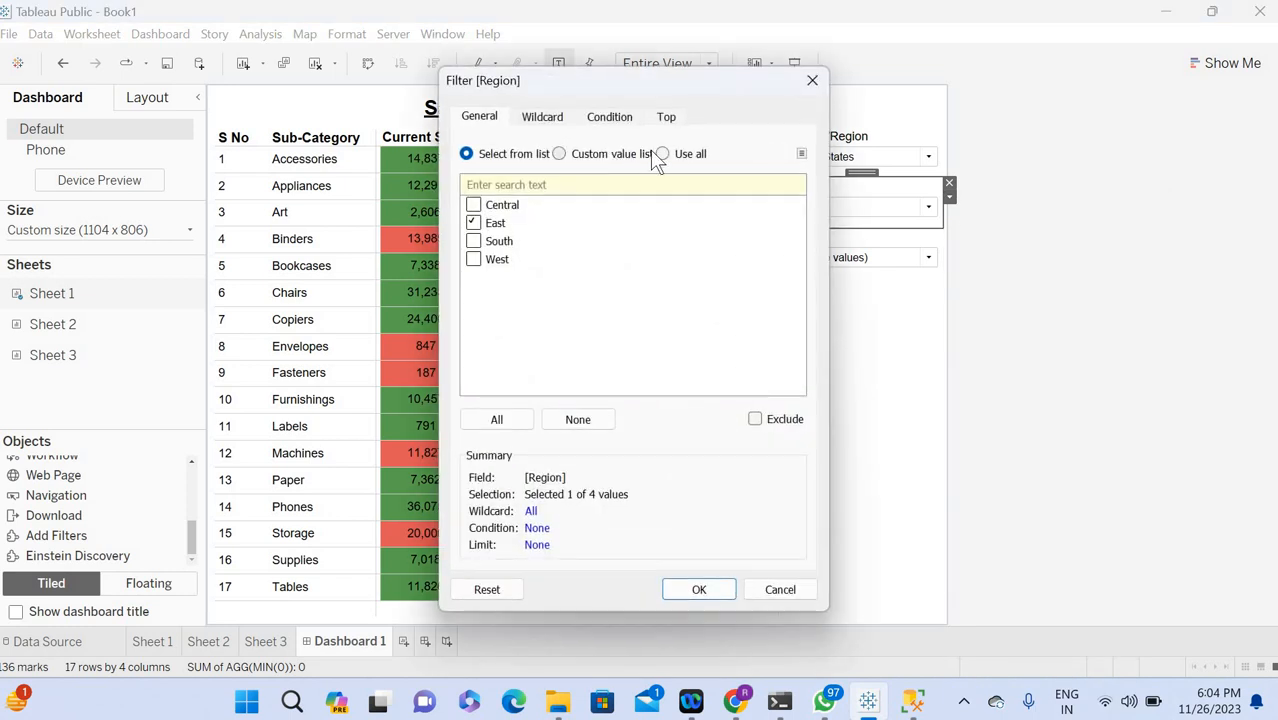
pyautogui.click(645, 154)
pyautogui.click(662, 154)
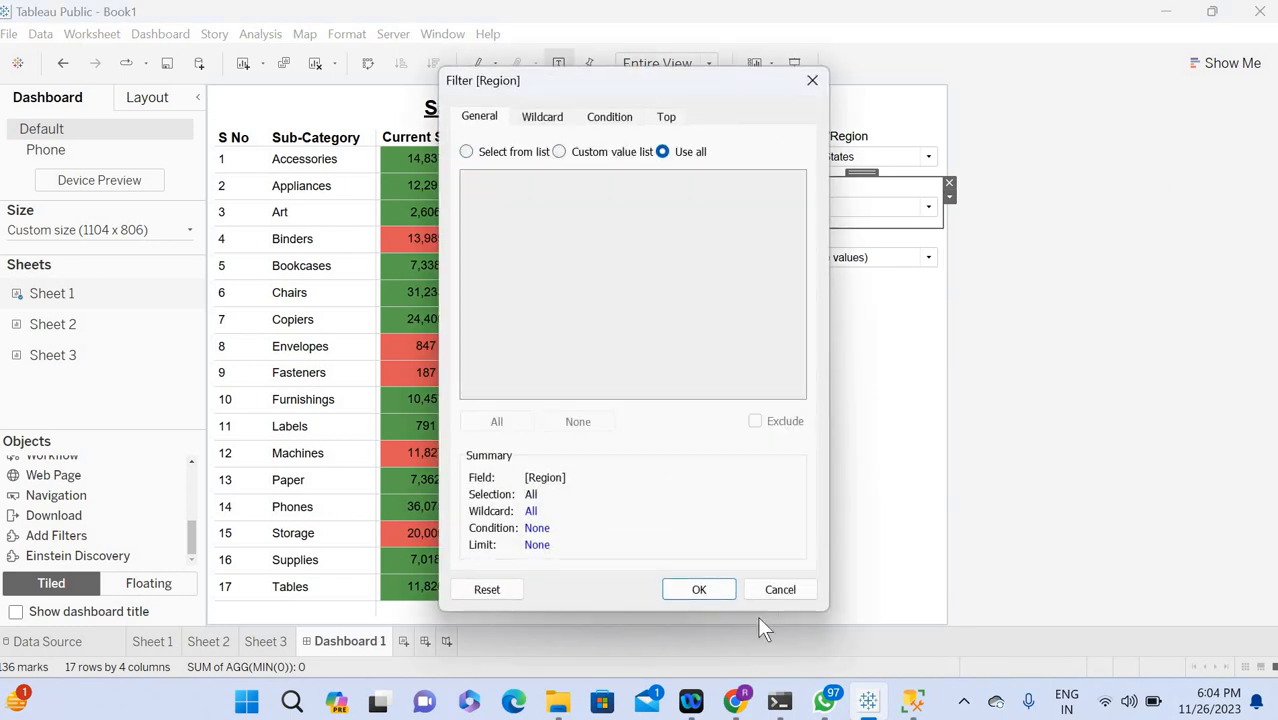
pyautogui.click(699, 589)
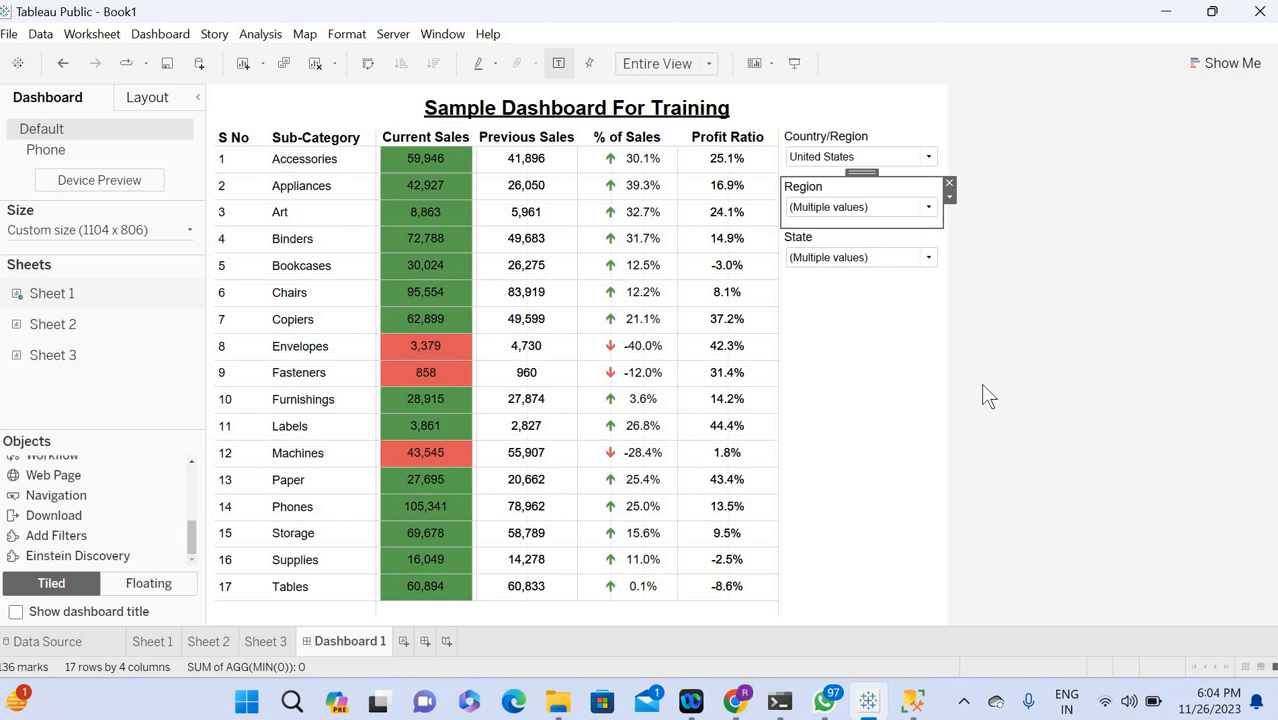
# Compare the c_sales, p_sales and per_sales query results in SQL Server Management Studio with the Tableau dashboard's sales columns.
pyautogui.hotkey('alt', 'Tab')
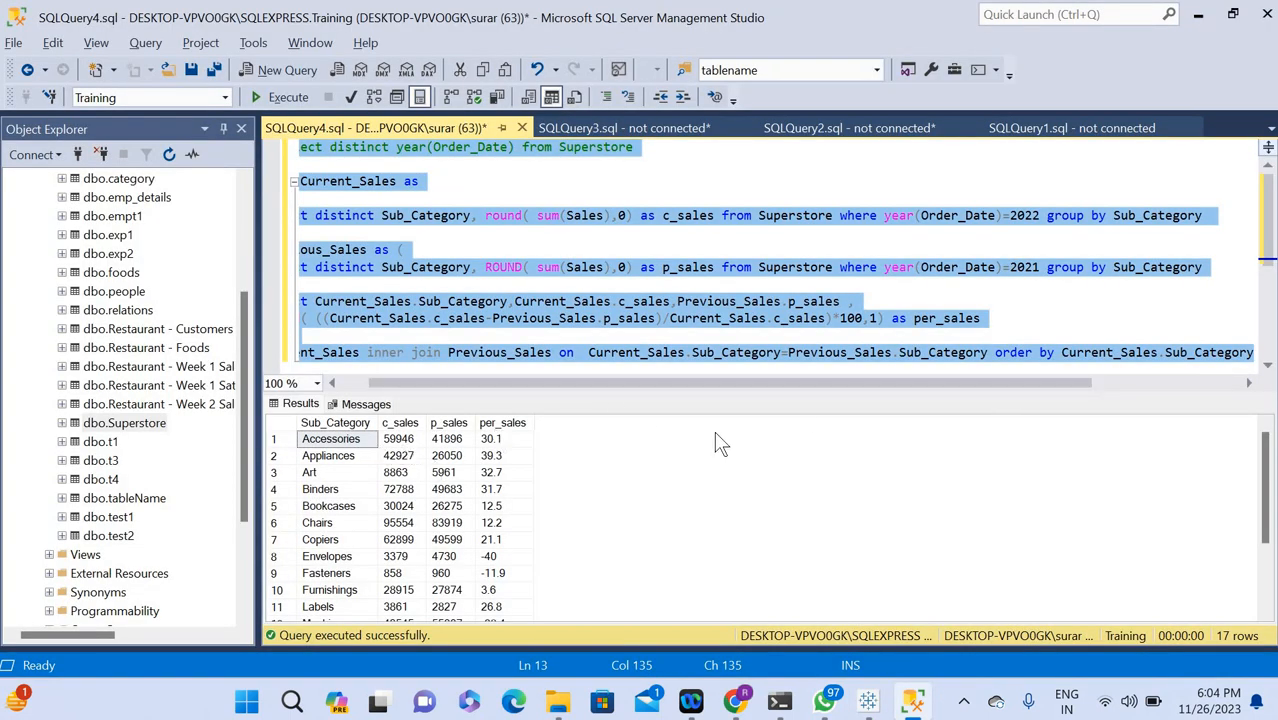
pyautogui.hotkey('alt', 'Tab')
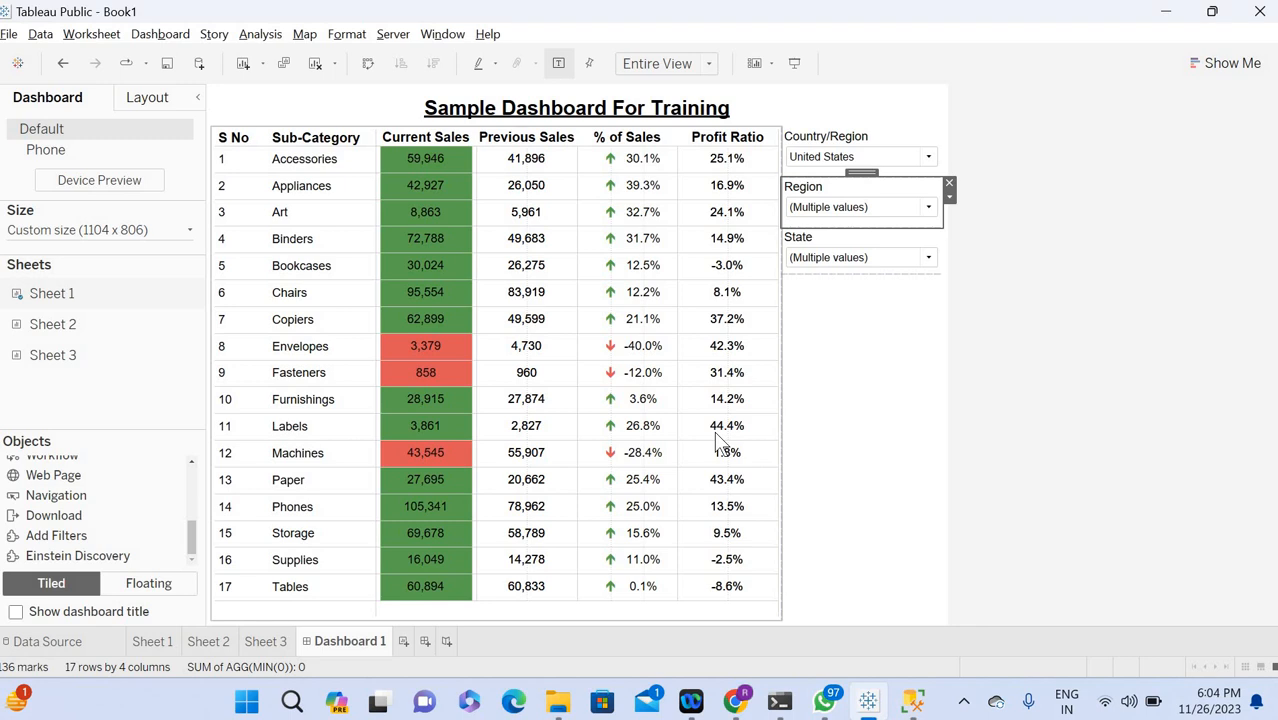
pyautogui.hotkey('alt', 'Tab')
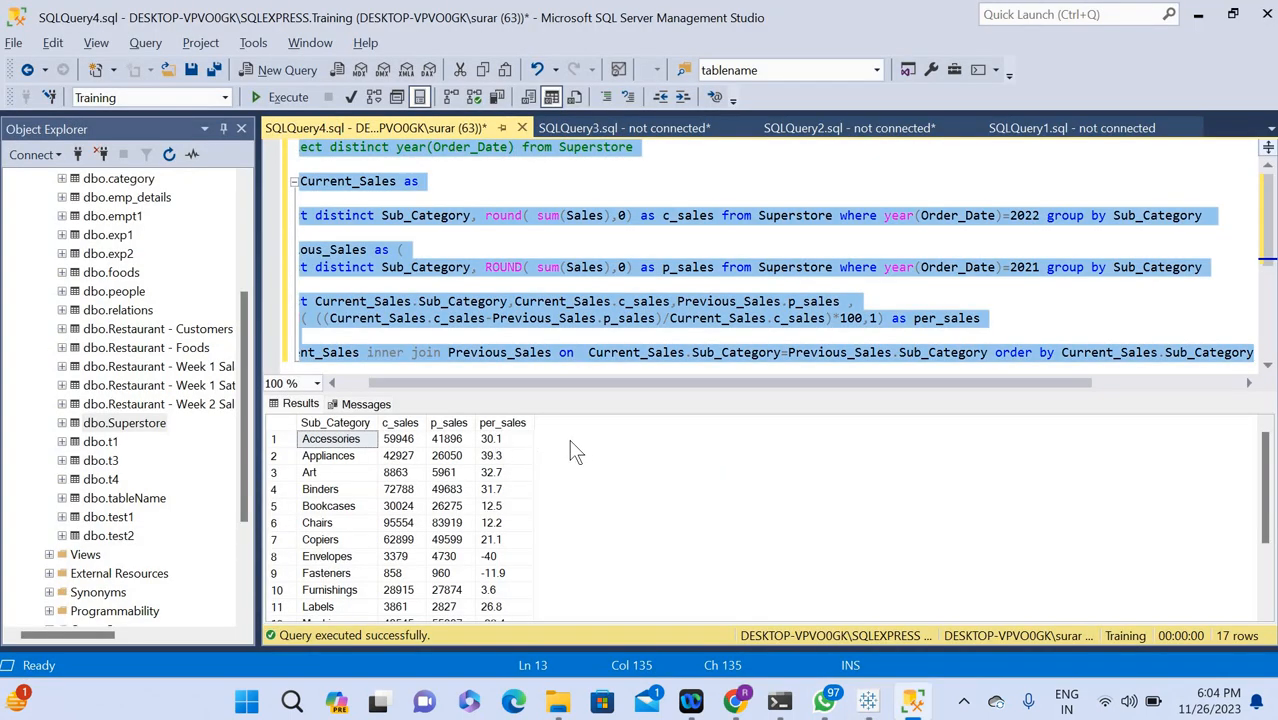
pyautogui.hotkey('alt', 'Tab')
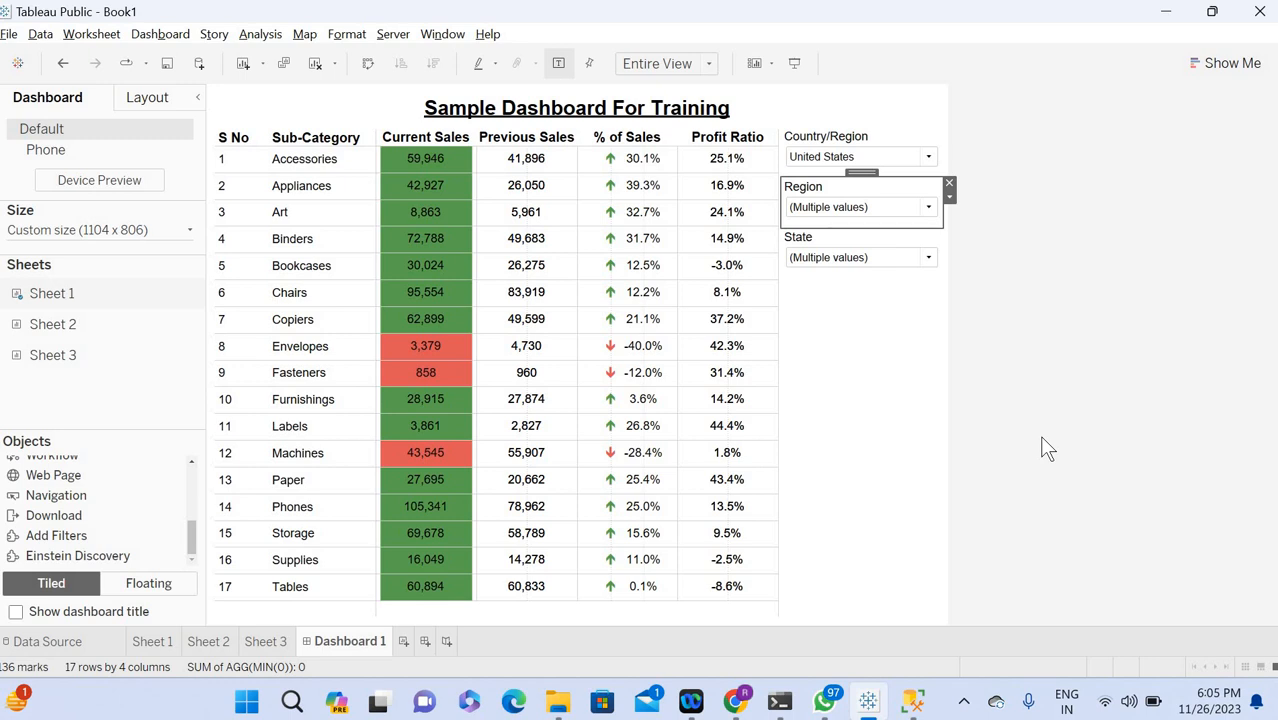
pyautogui.hotkey('alt', 'Tab')
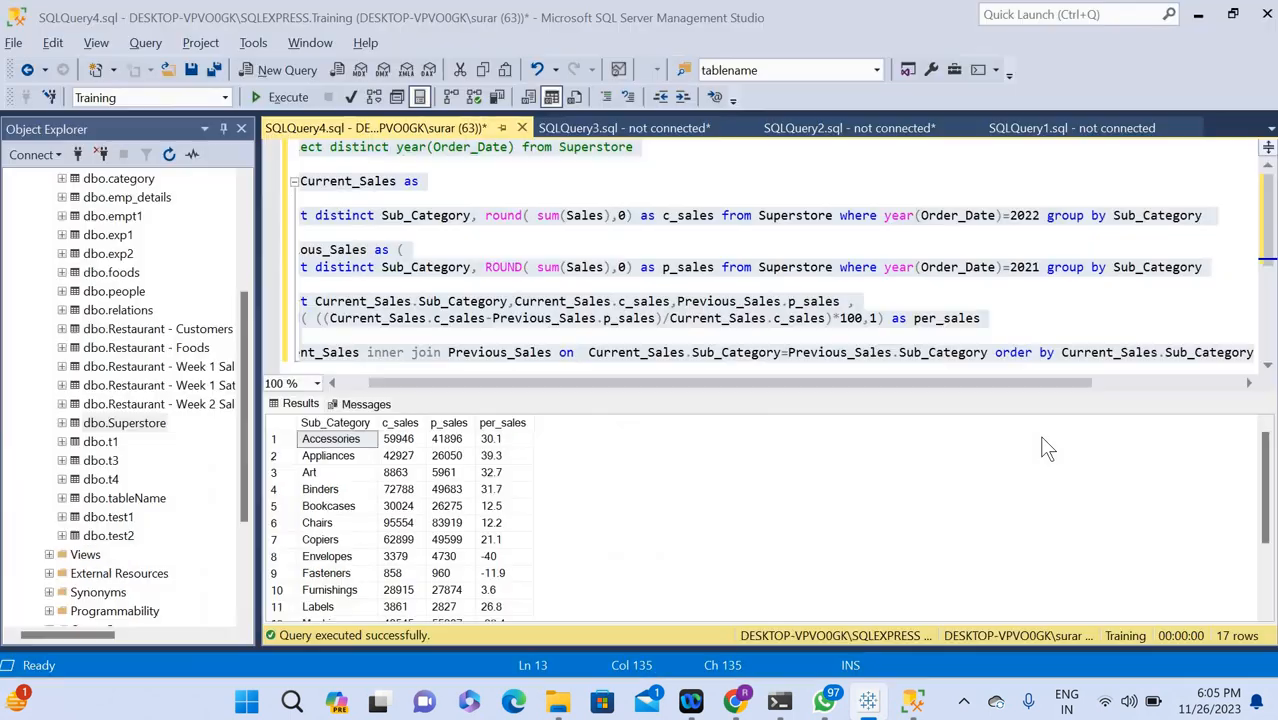